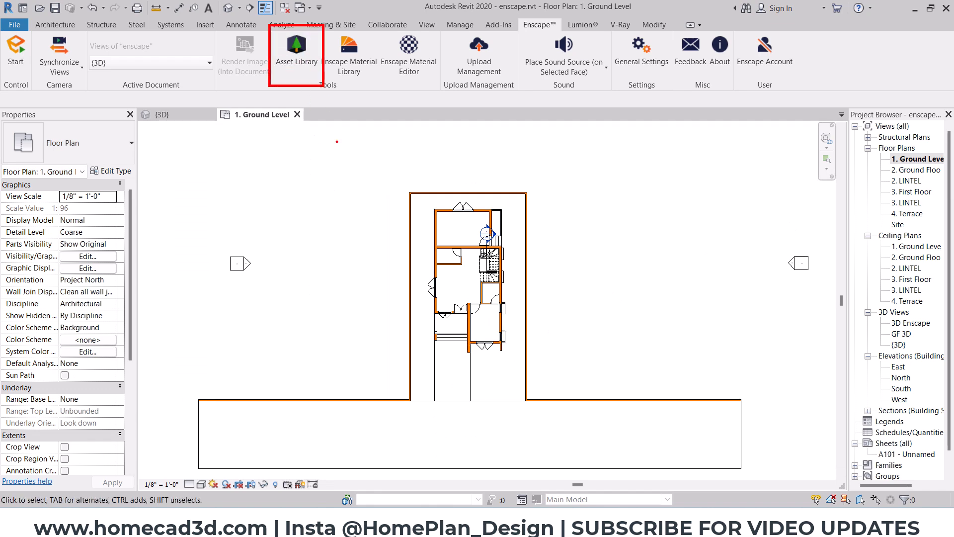
Step: Open the Enscape Asset Library and inspect the offline library's download and directory options without choosing a folder
click(298, 64)
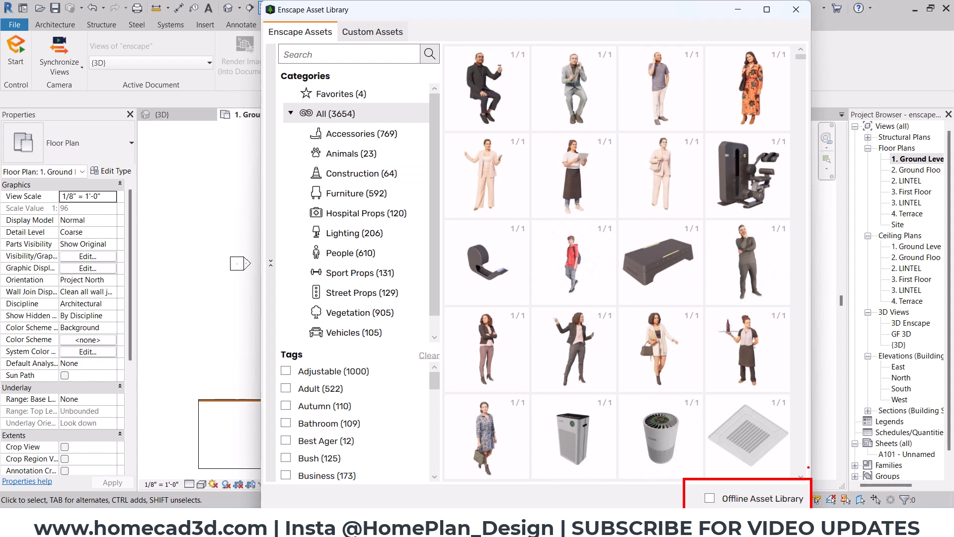
click(711, 500)
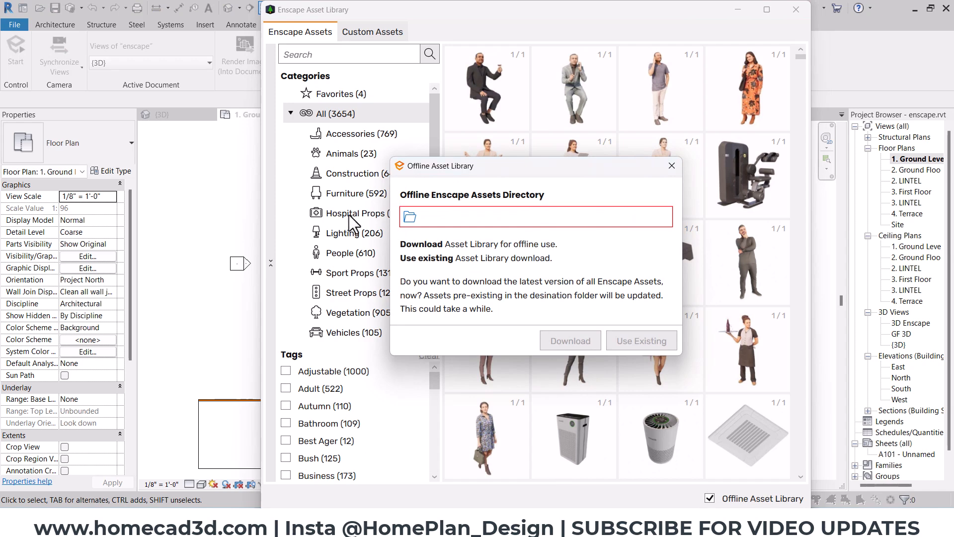
click(410, 217)
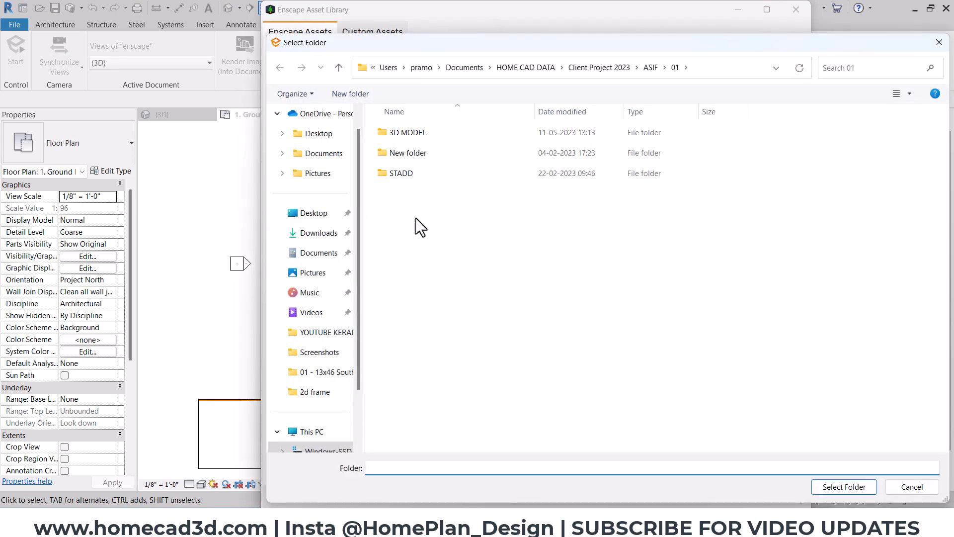
click(939, 43)
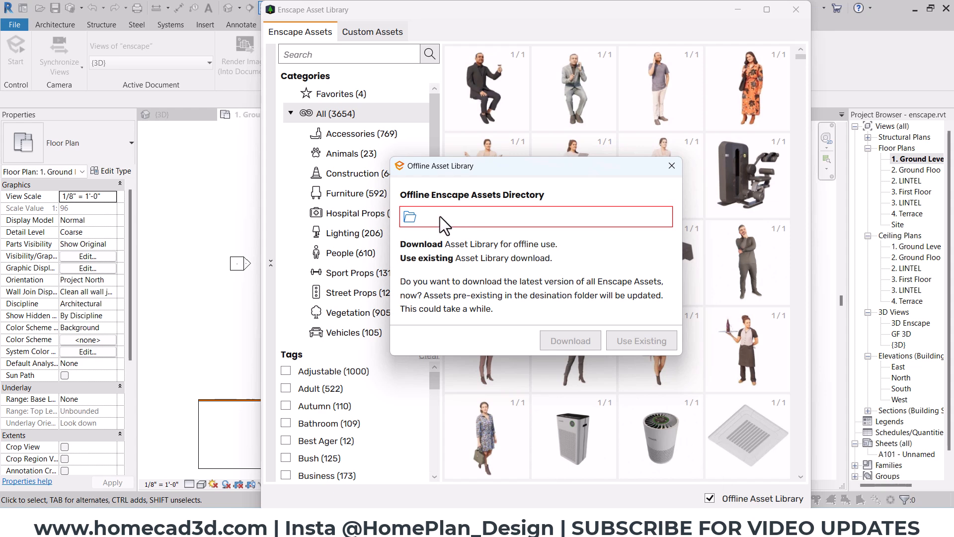
click(670, 168)
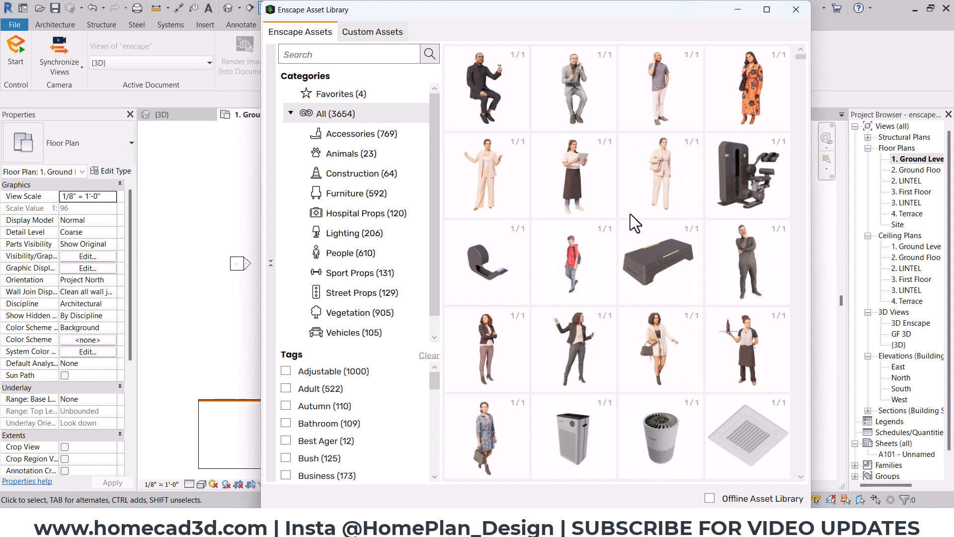
Step: Browse the full asset list, the Vegetation category and the Favorites in the asset library
scroll(630, 214, down, 6)
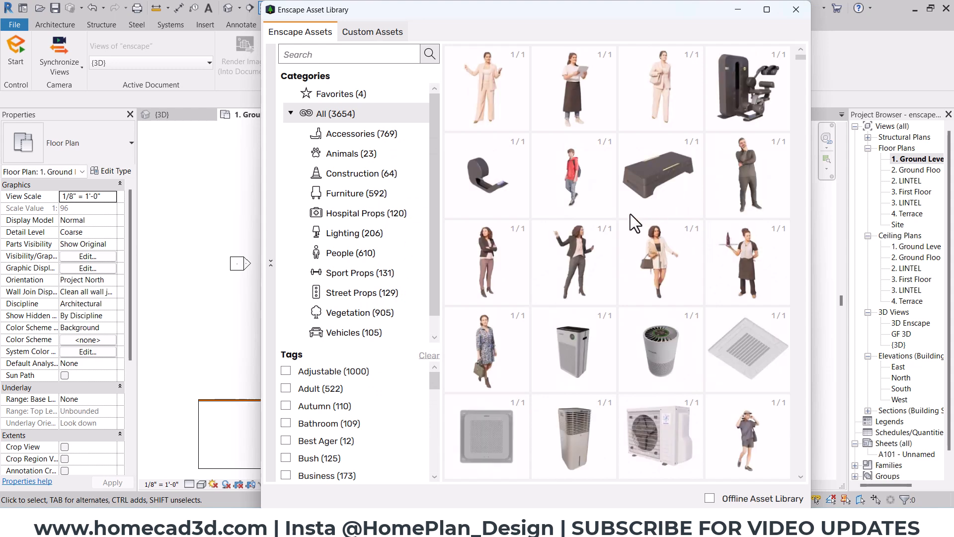
scroll(630, 214, up, 3)
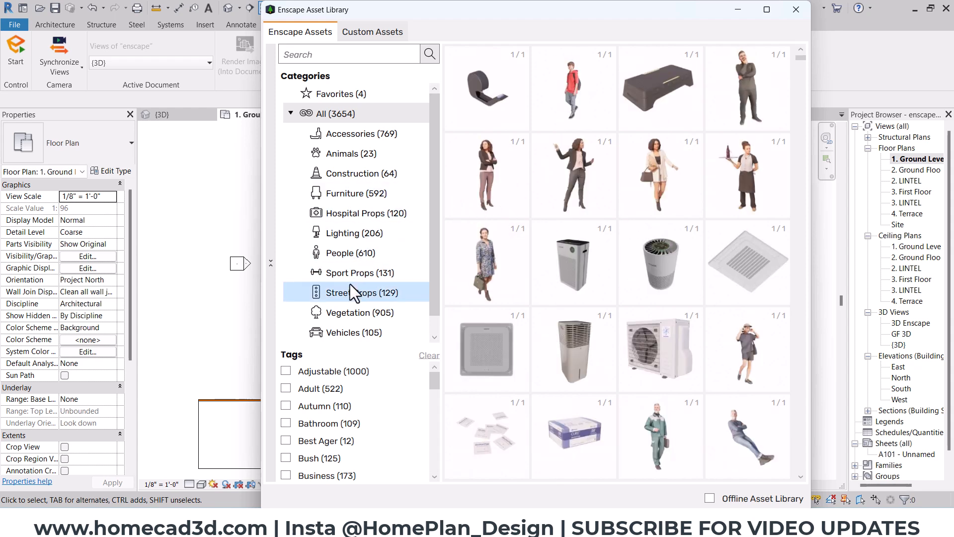
click(359, 308)
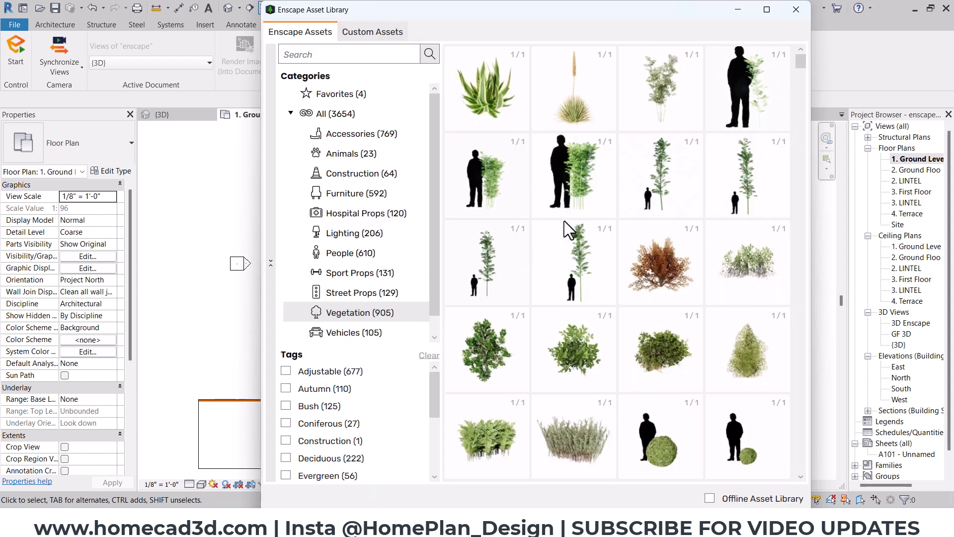
click(338, 94)
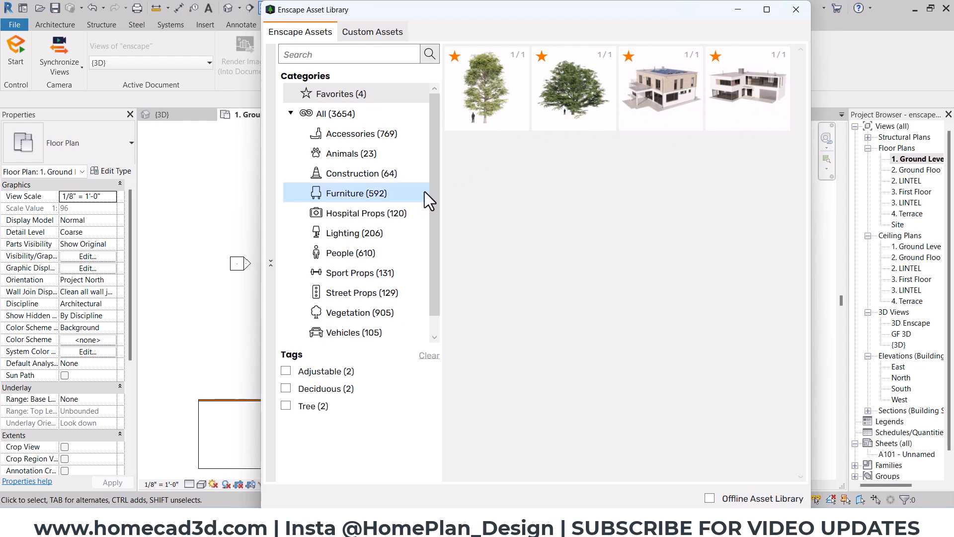
Step: Place the starred Deciduous Tree 035 from the Vegetation assets 100'-0" to the right of the plot's boundary wall
click(375, 305)
scroll(608, 222, down, 15)
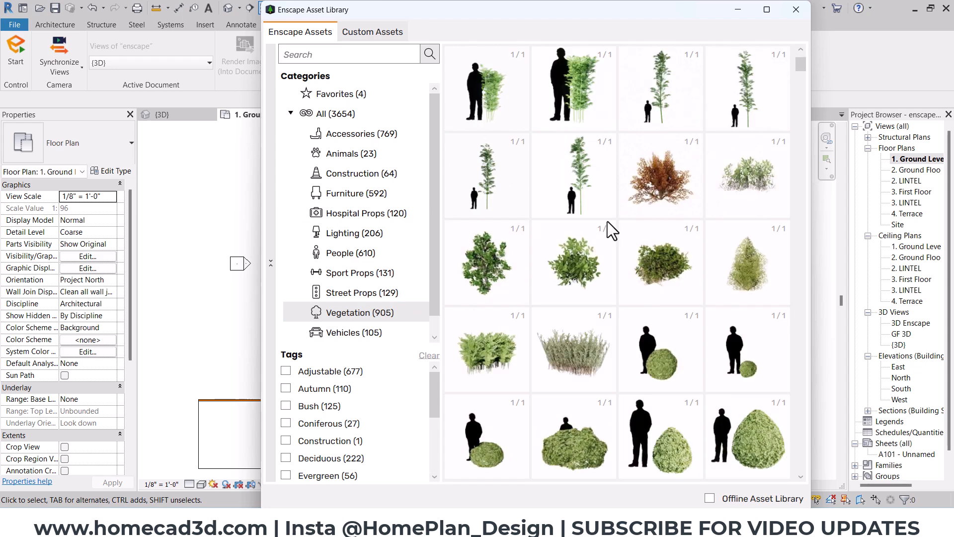
scroll(608, 222, down, 10)
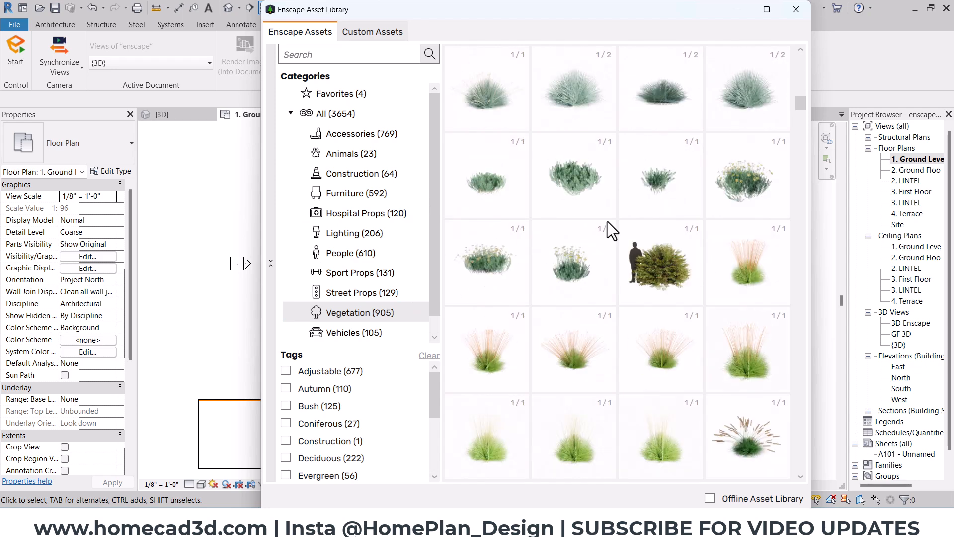
scroll(599, 213, down, 3)
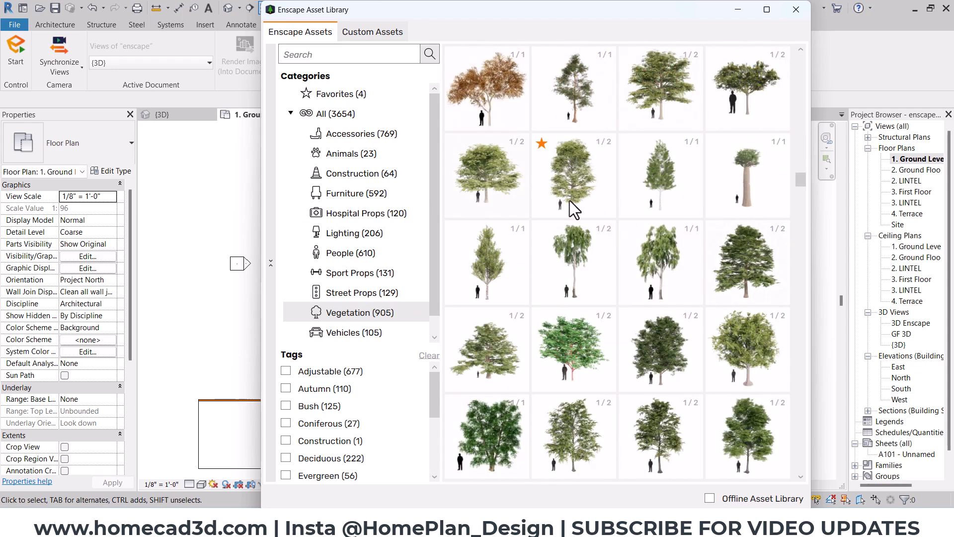
scroll(601, 217, down, 1)
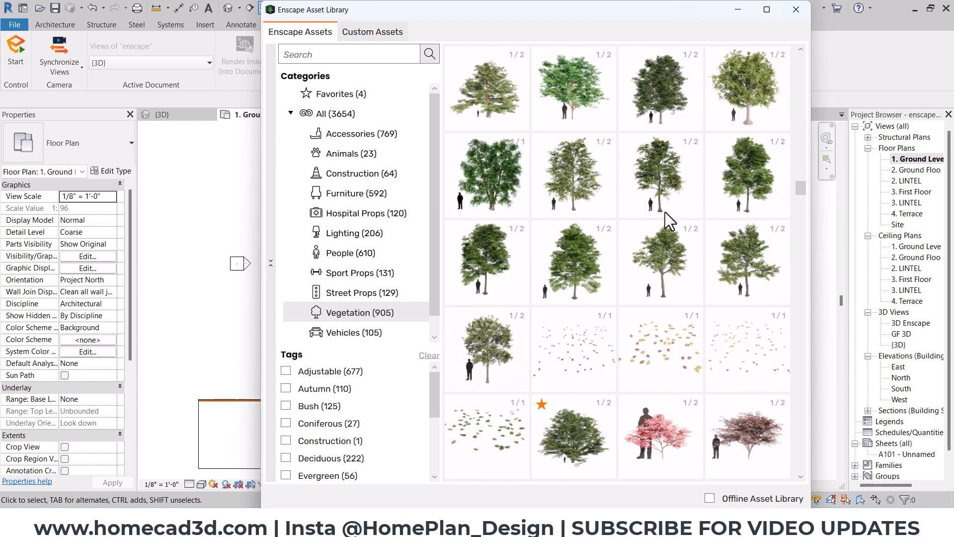
scroll(666, 211, down, 3)
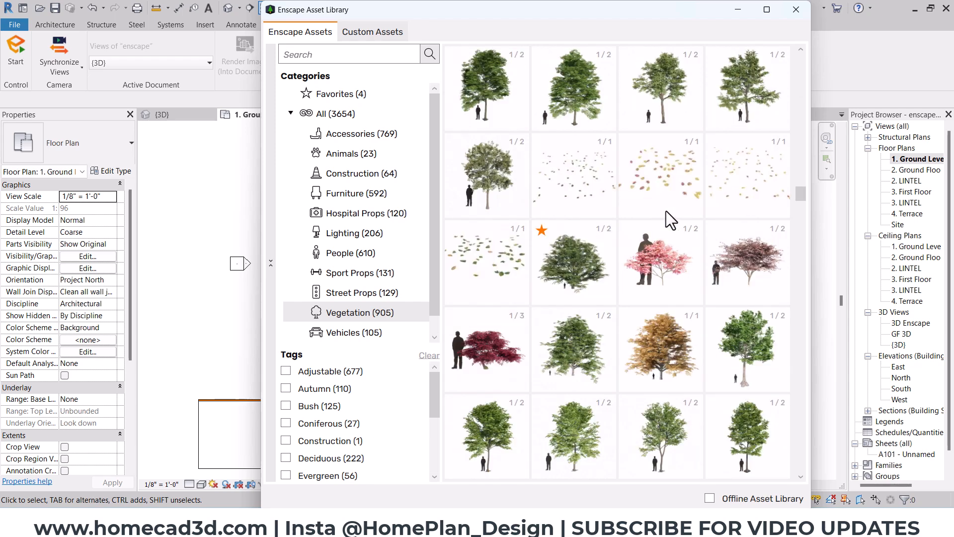
scroll(666, 211, down, 1)
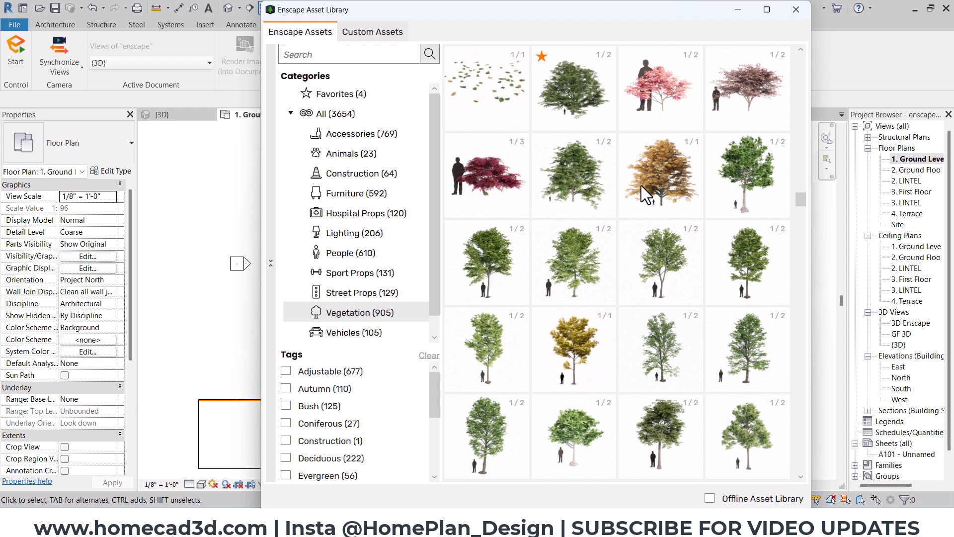
scroll(582, 192, up, 1)
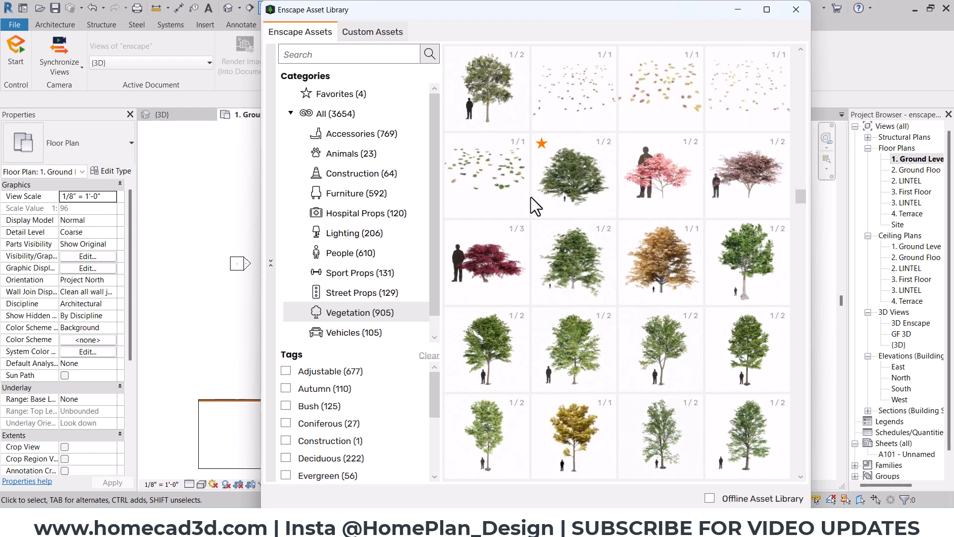
click(577, 172)
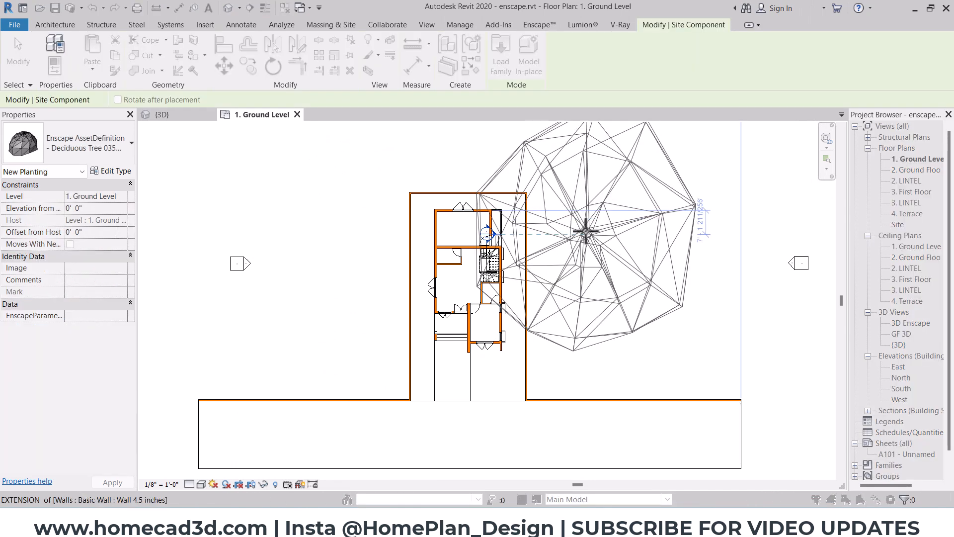
scroll(586, 232, down, 2)
scroll(616, 213, down, 1)
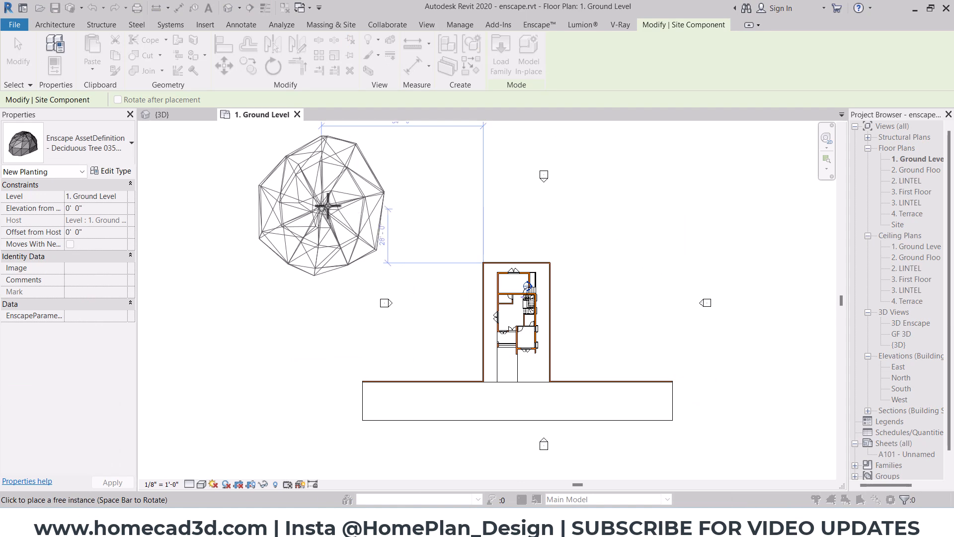
middle_drag(321, 207, 334, 248)
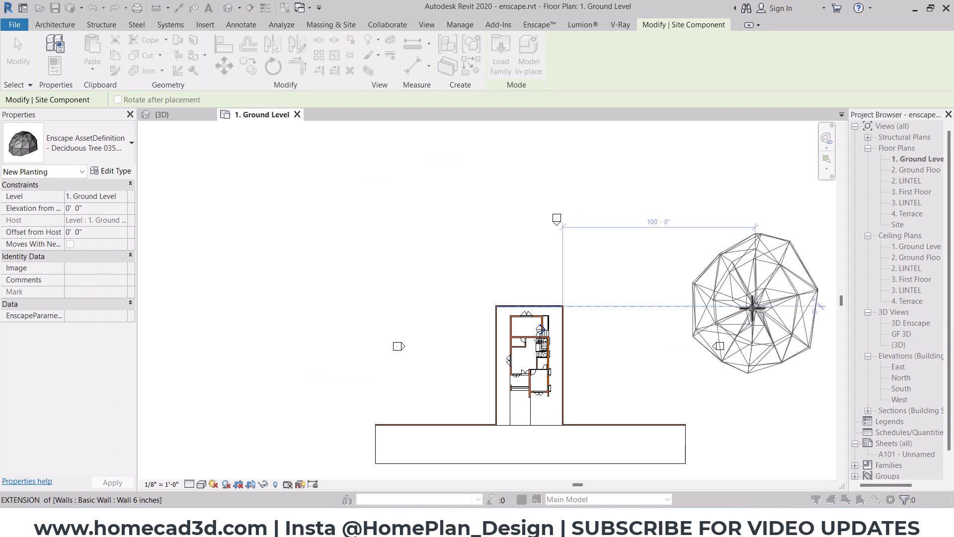
click(753, 308)
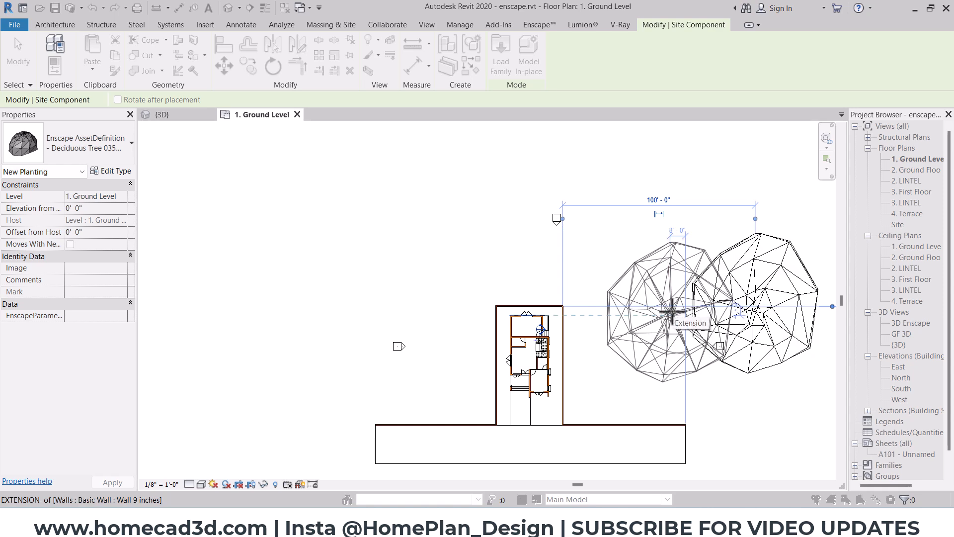
key(Escape)
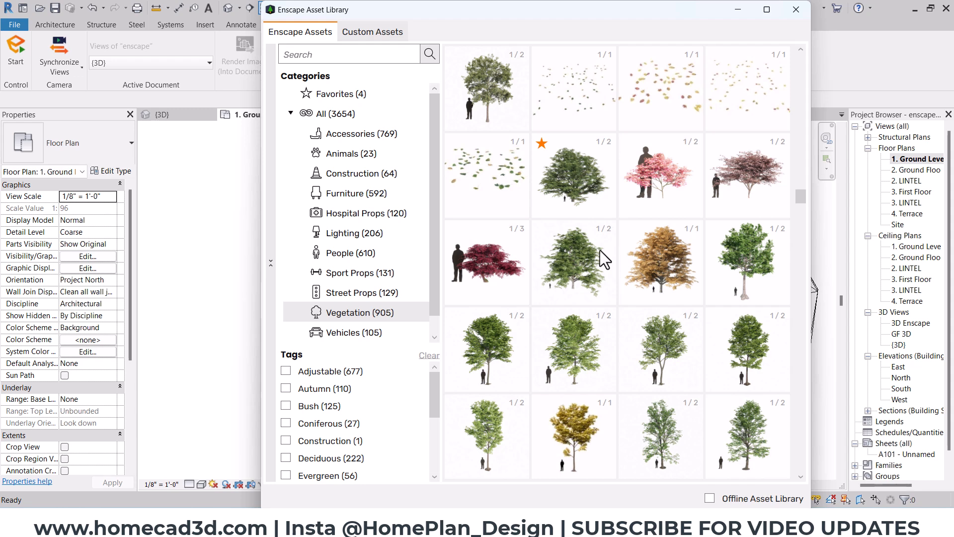
Step: Place Deciduous Tree 058 from the Vegetation assets between the plot and the large tree, about 16' inside the road's right end
scroll(617, 252, down, 3)
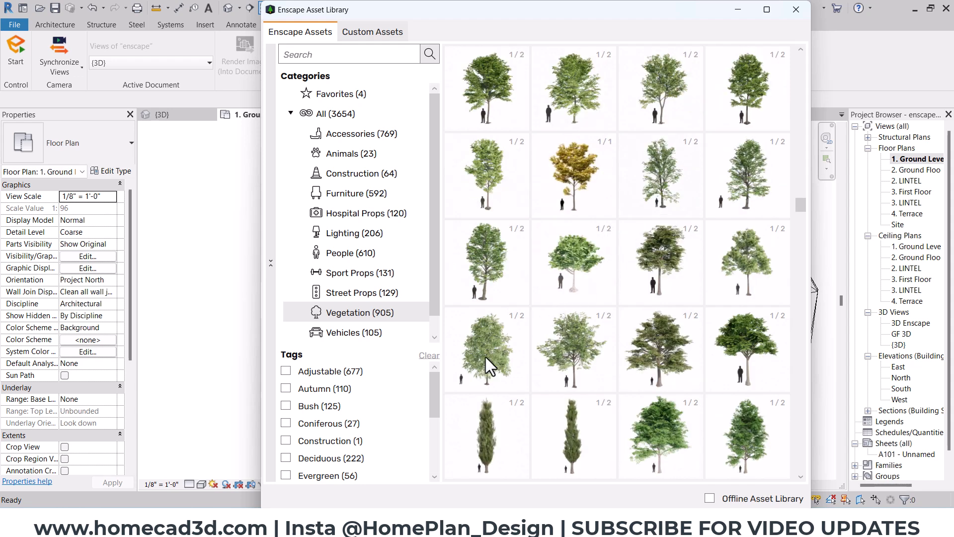
click(489, 346)
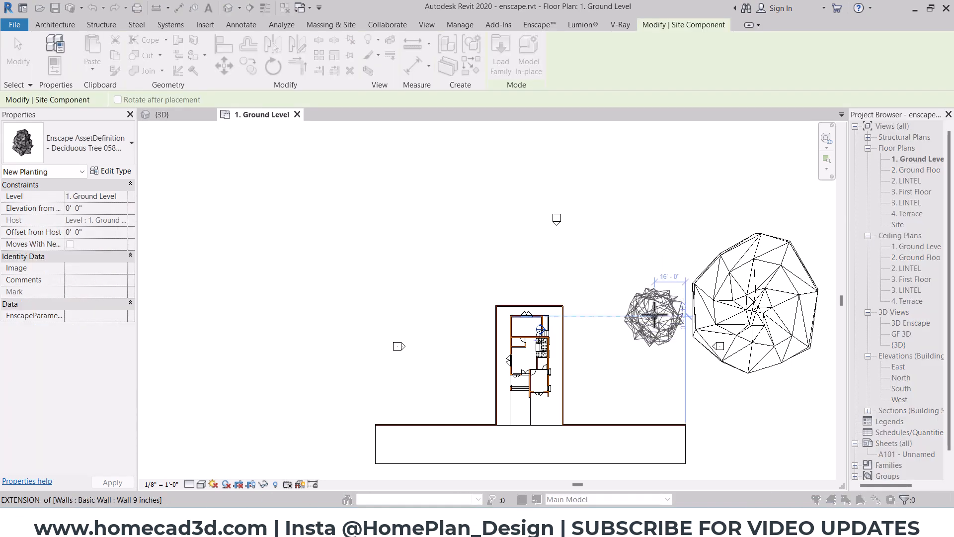
key(Escape)
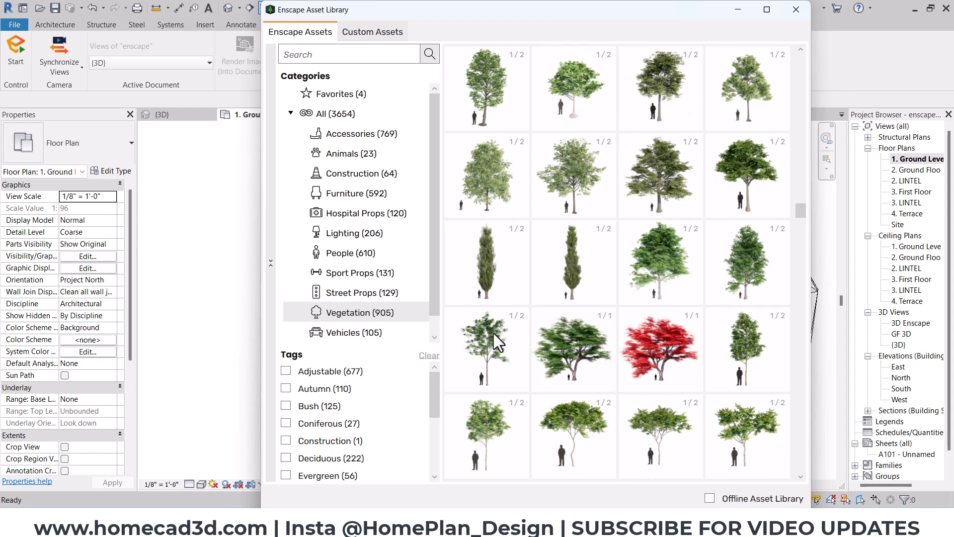
Step: Place Deciduous Tree 070 Red Maple about 16'-0" to the left of the boundary wall, near its rear corner
click(479, 345)
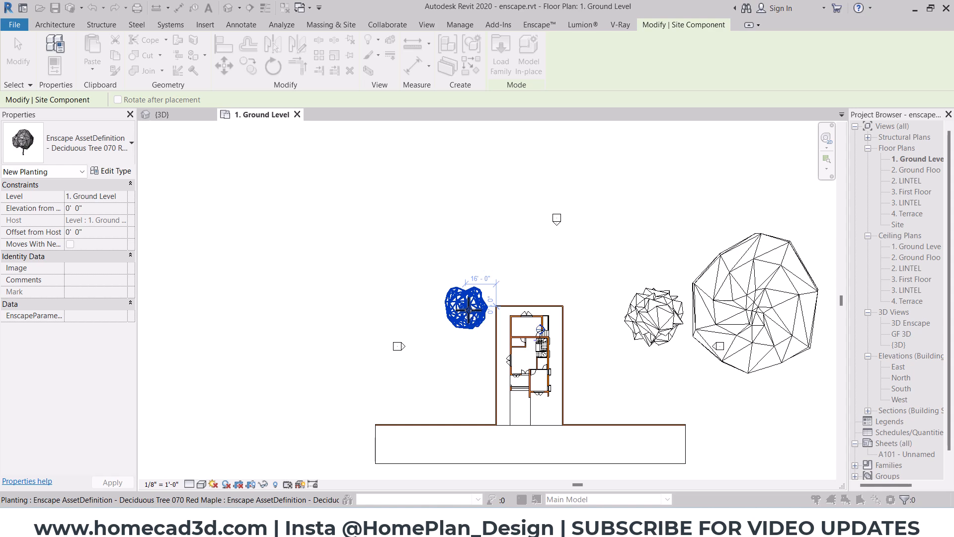
click(467, 310)
key(Escape)
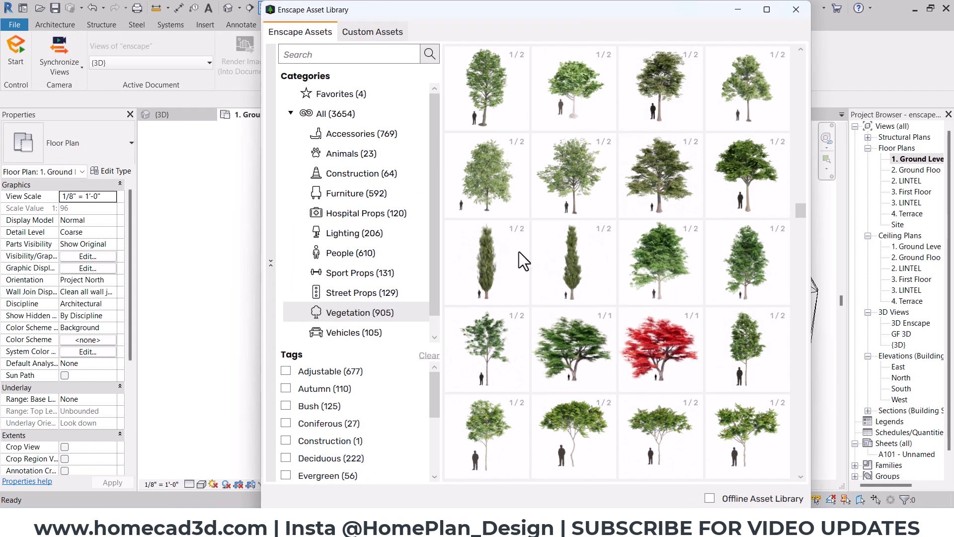
Step: Place Deciduous Tree 076 Rowan just outside the right-hand boundary wall, near the rear of the plot
scroll(586, 314, down, 2)
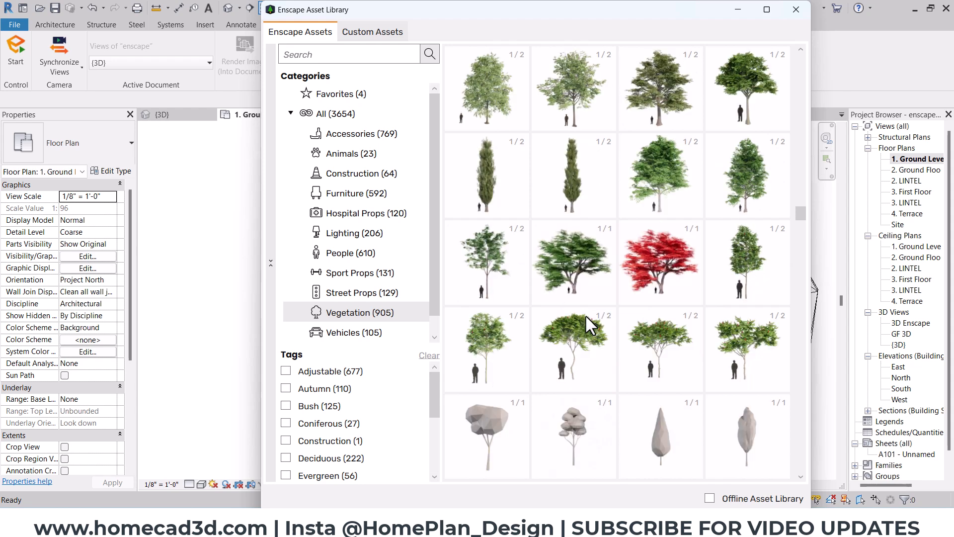
scroll(585, 314, down, 2)
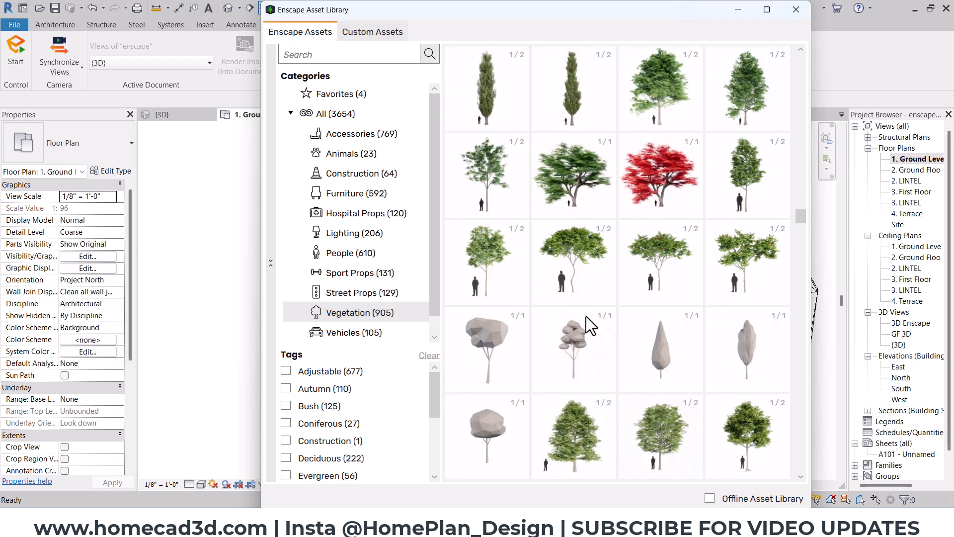
click(488, 265)
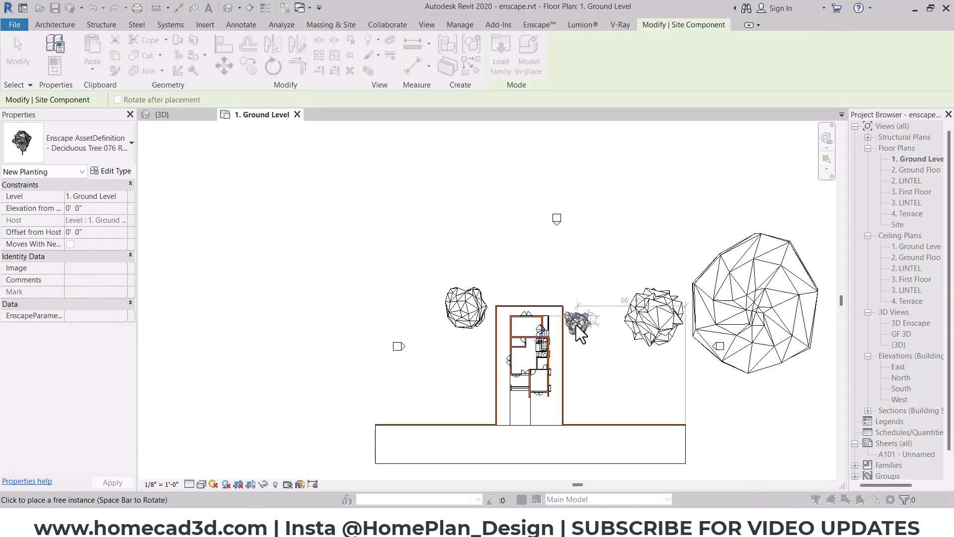
click(578, 324)
key(Escape)
key(Escape)
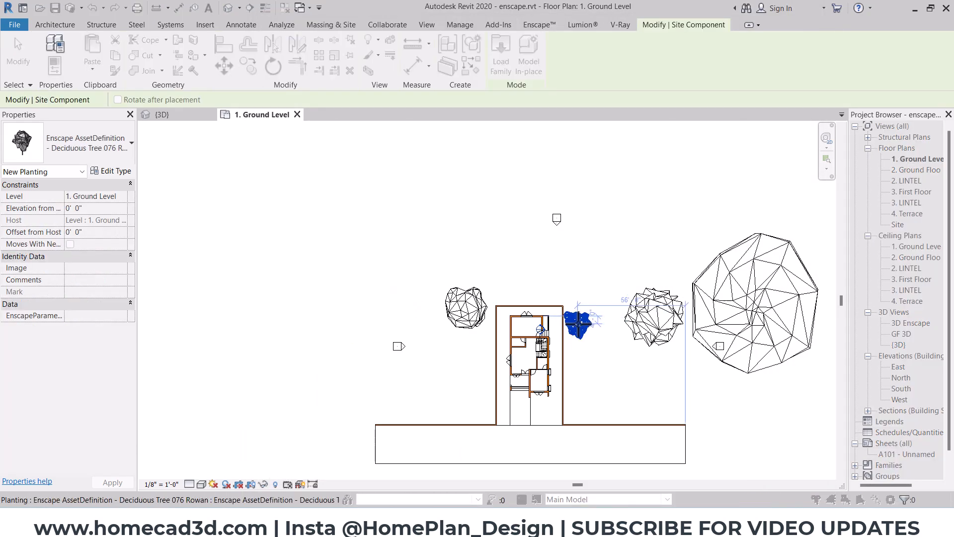
Step: Browse the remaining Vegetation assets, from trees and topiary through flowering plants to potted plants
scroll(678, 238, down, 15)
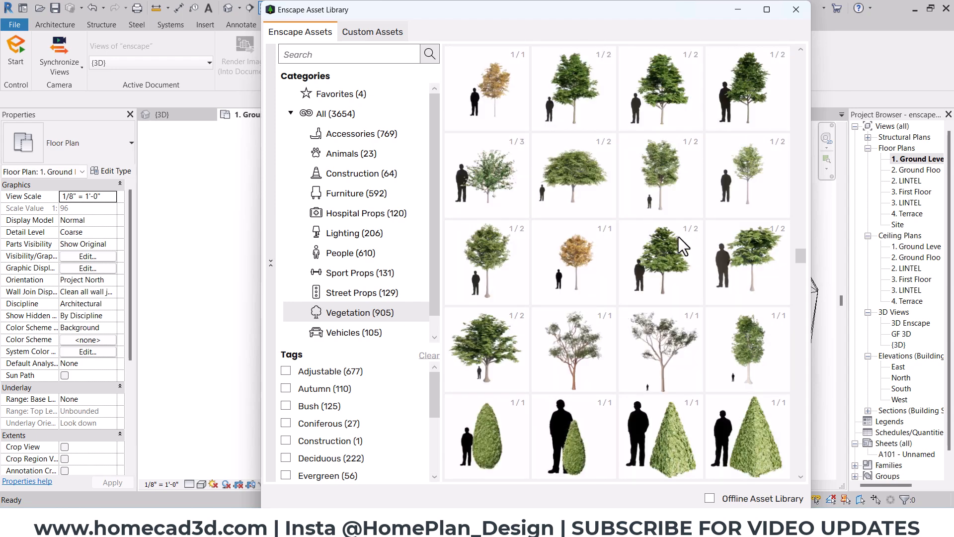
scroll(678, 236, down, 5)
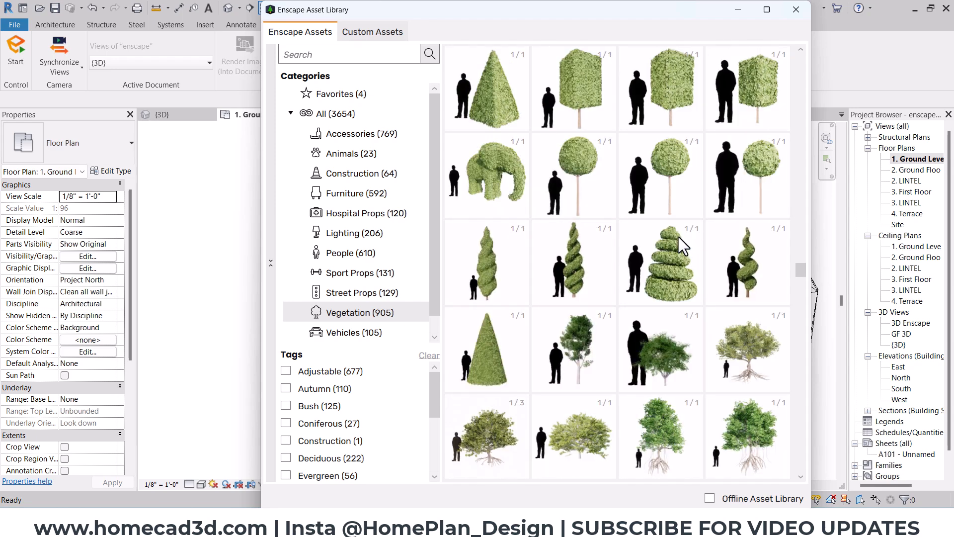
scroll(679, 237, down, 4)
scroll(678, 237, down, 5)
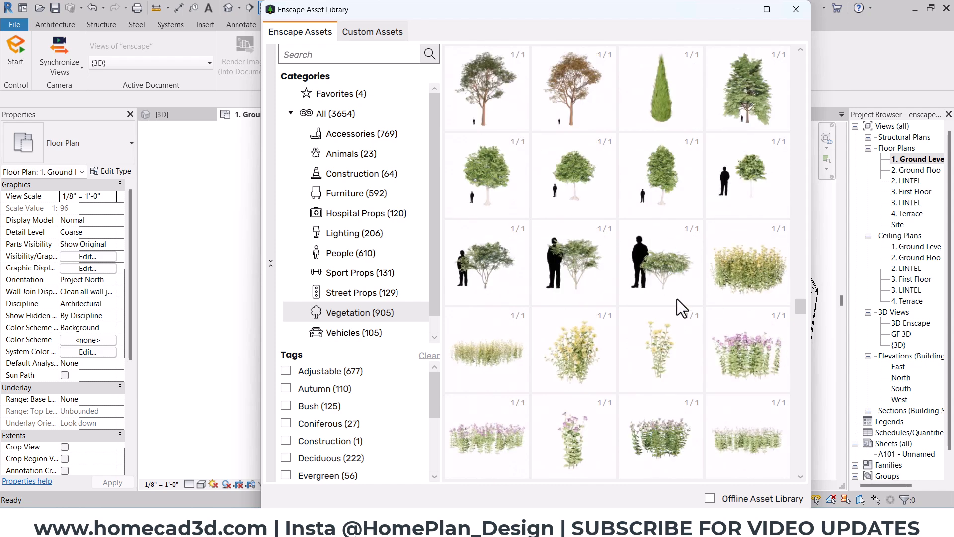
scroll(645, 308, down, 1)
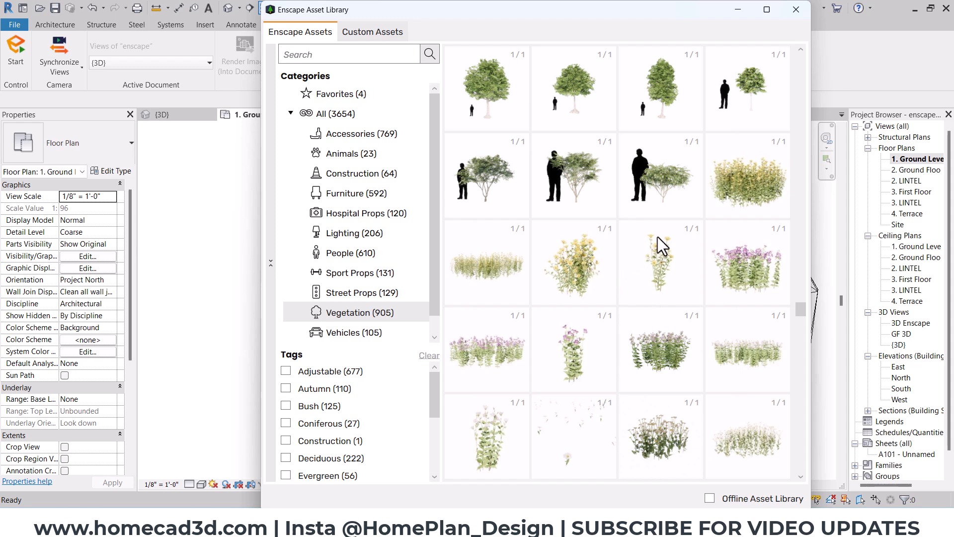
scroll(658, 236, up, 1)
scroll(658, 236, down, 4)
scroll(657, 236, down, 6)
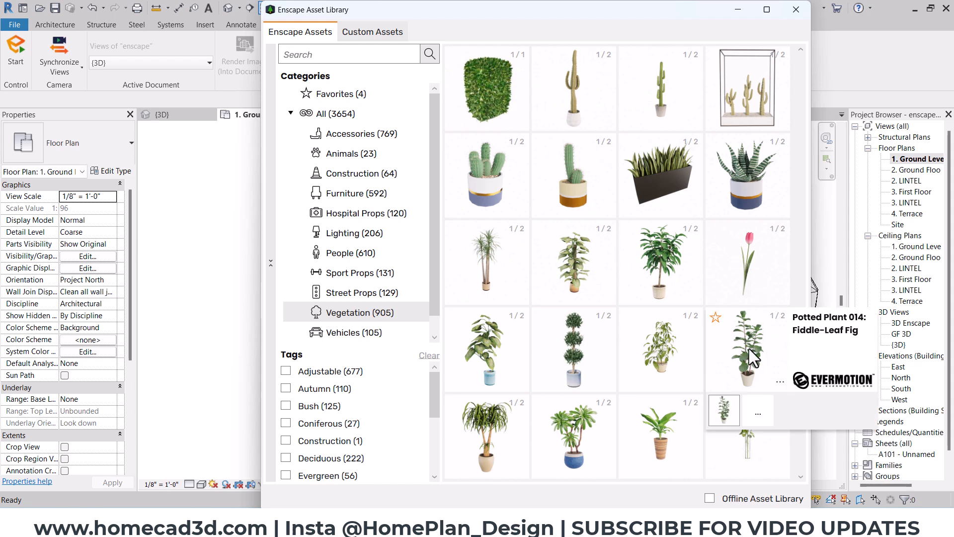
Step: Place three Potted Plant 014 Fiddle-Leaf Figs in a row along the outside of the house's front window wall
click(748, 356)
scroll(544, 395, up, 3)
scroll(544, 395, up, 3)
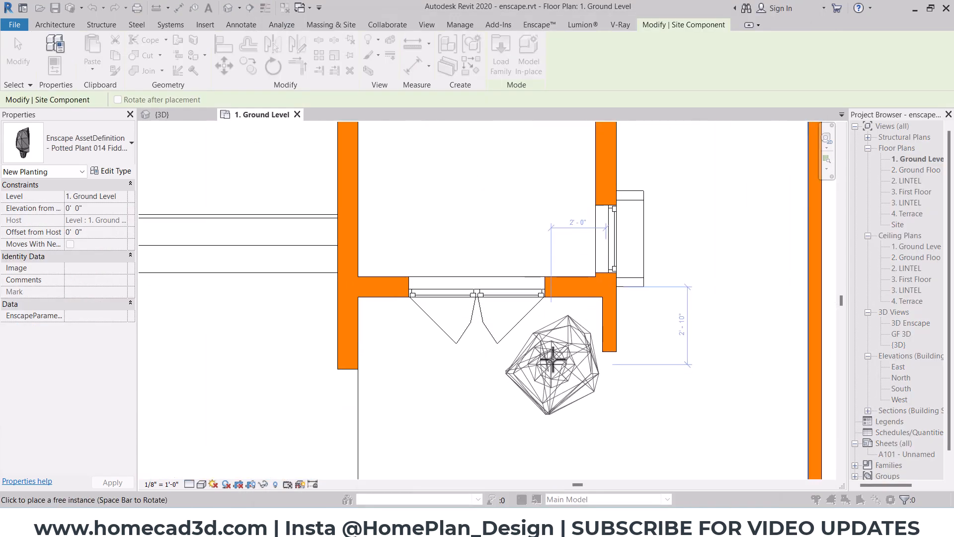
click(577, 319)
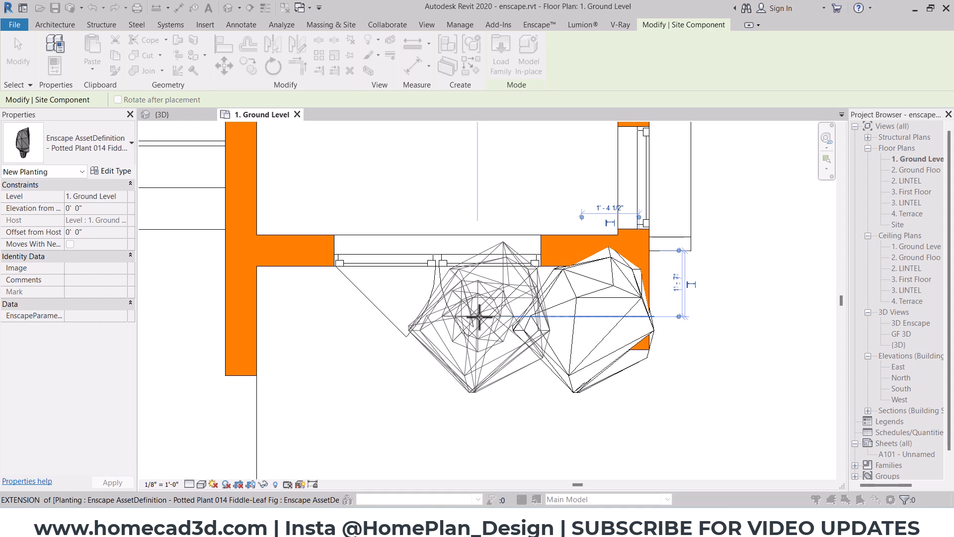
click(477, 318)
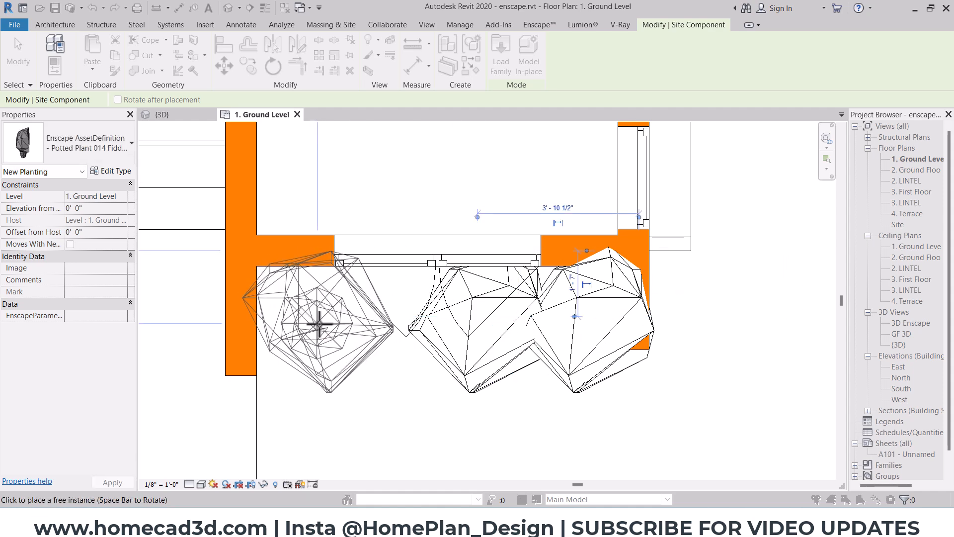
click(318, 322)
scroll(358, 397, down, 2)
key(Escape)
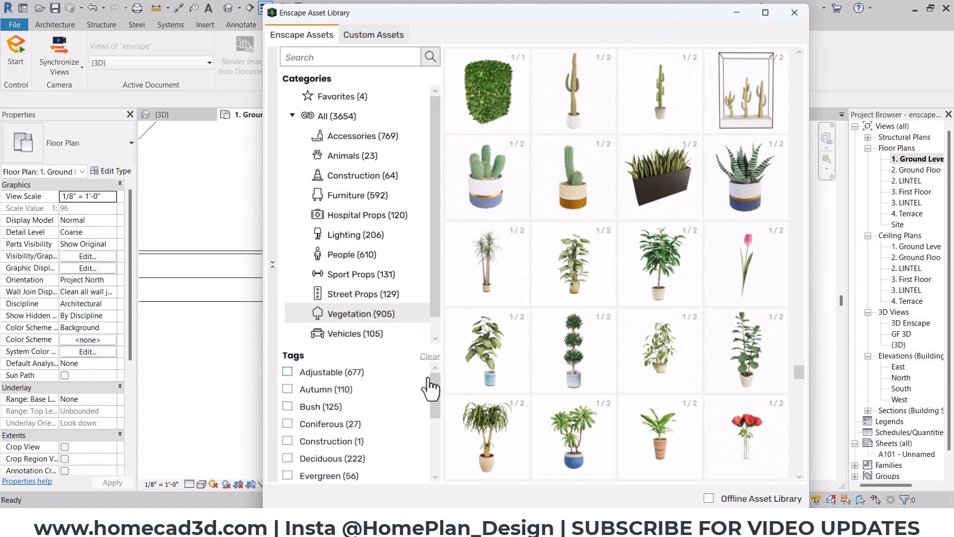
Step: Look through the remaining potted plants and filter the Vegetation assets by the Groundcover tag
scroll(681, 254, down, 10)
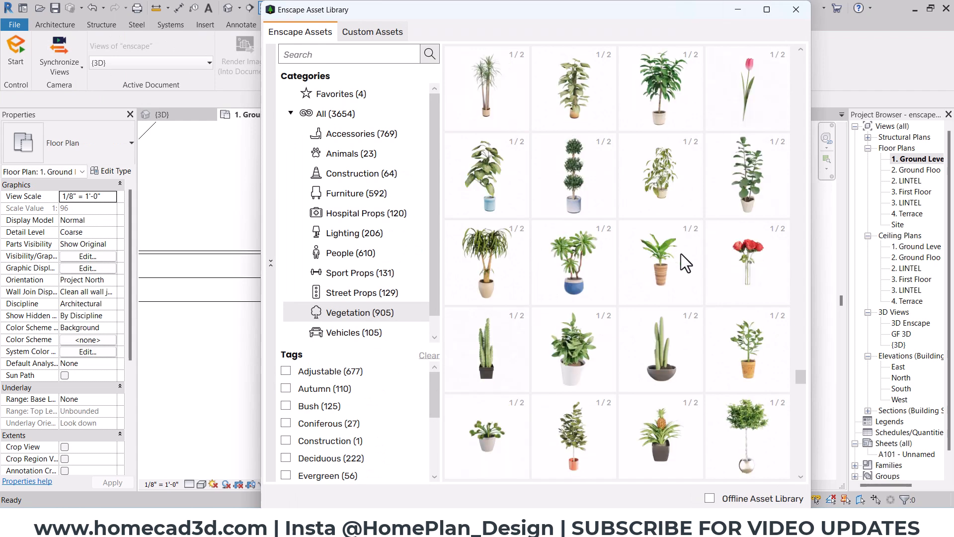
scroll(356, 373, down, 3)
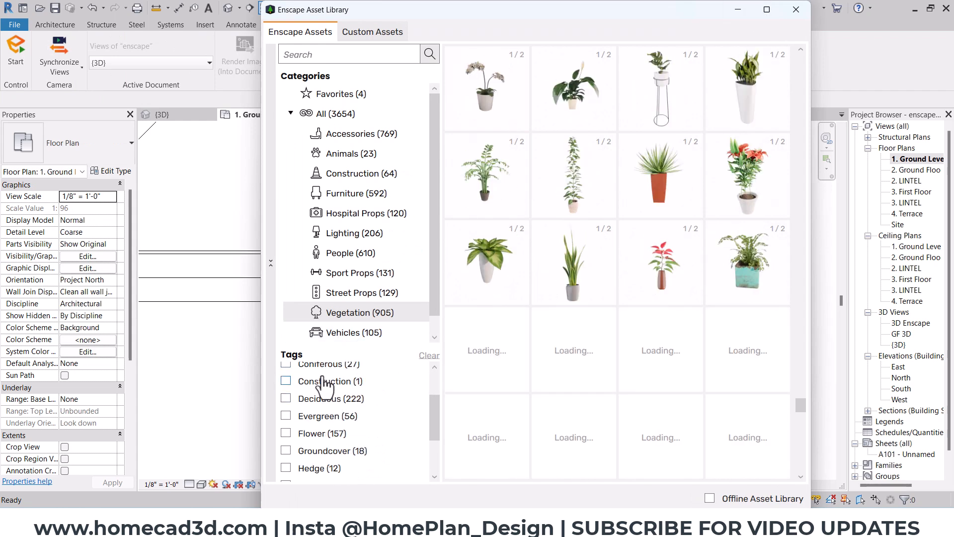
click(286, 449)
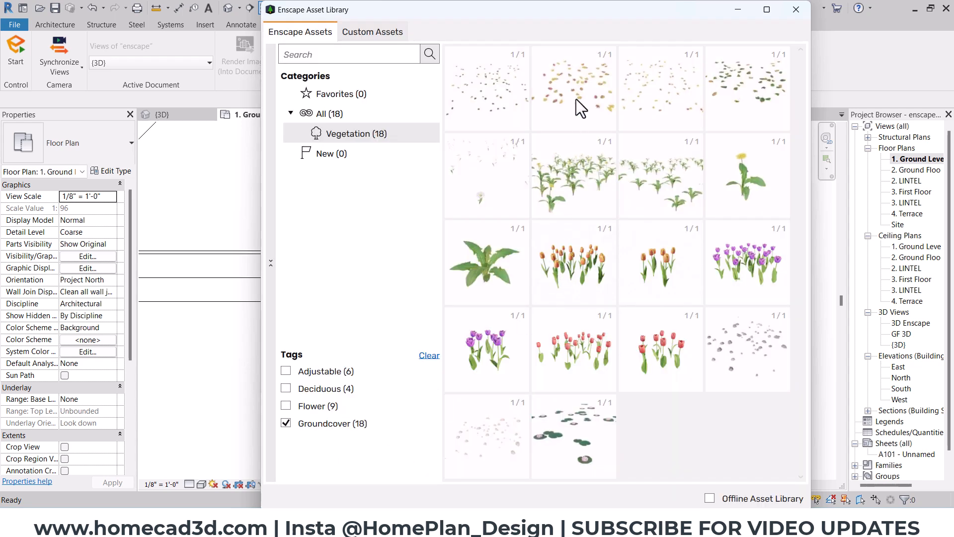
Step: Place four Deciduous Tree 031 Fallen Leaves patches: in front of the potted plants, across both side boundary walls, and at the right rear boundary corner
click(487, 88)
scroll(548, 344, down, 4)
middle_drag(541, 382, 538, 332)
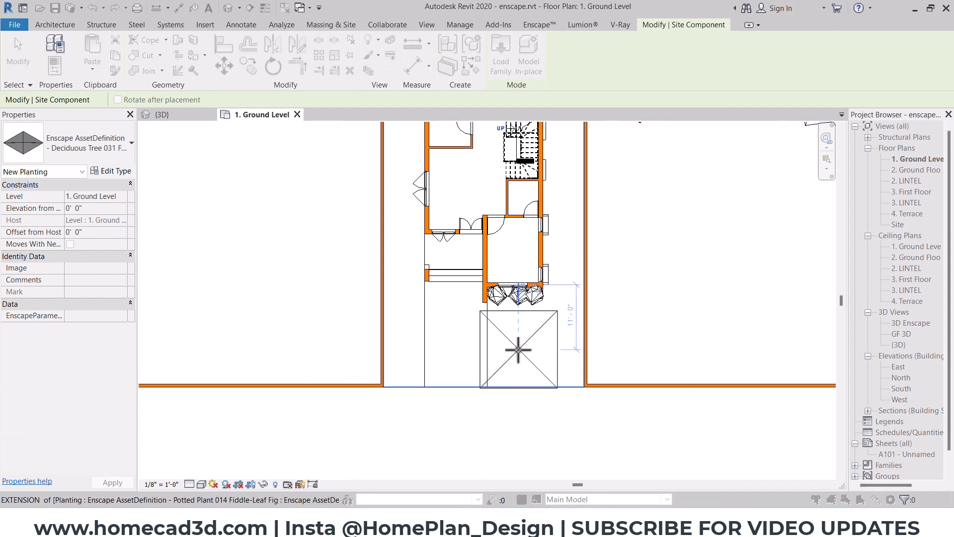
click(520, 348)
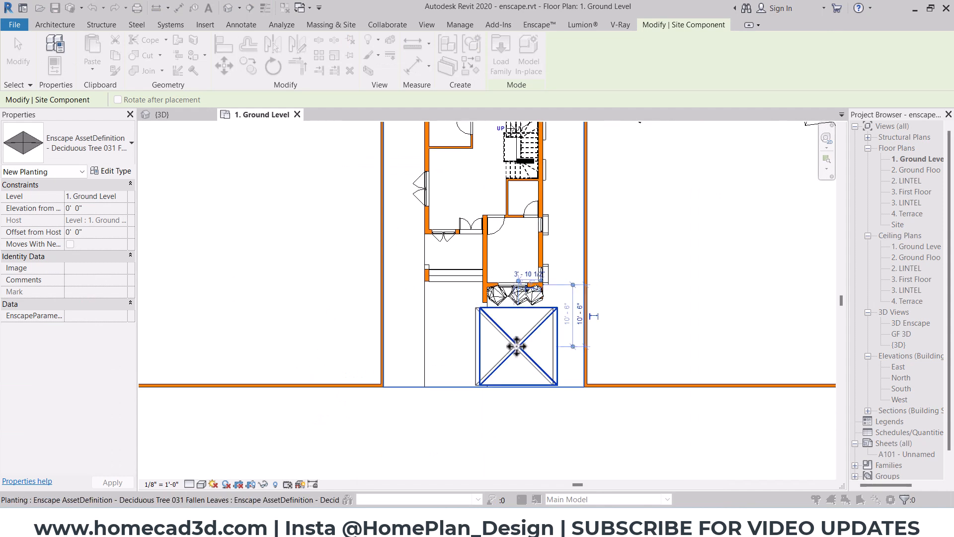
click(587, 234)
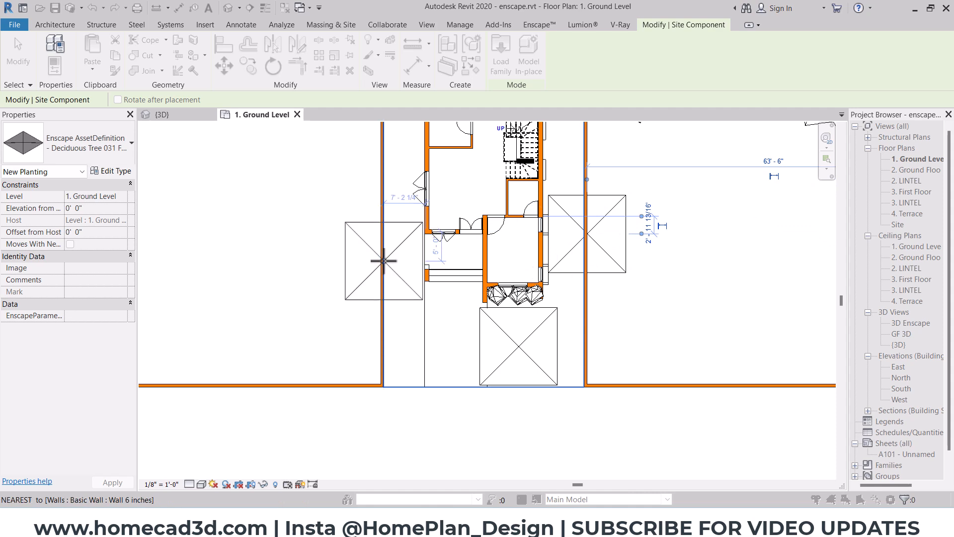
click(380, 236)
middle_drag(414, 304, 423, 429)
click(593, 156)
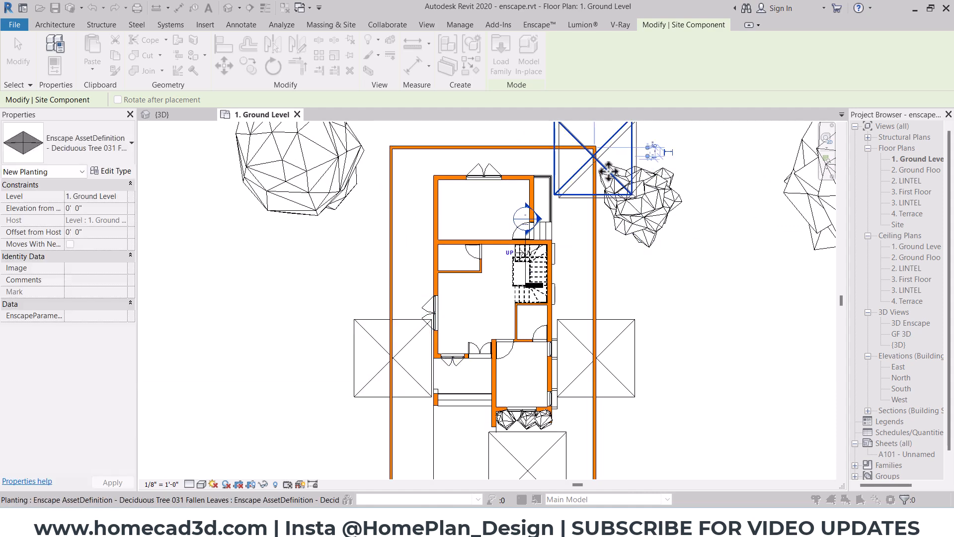
key(Escape)
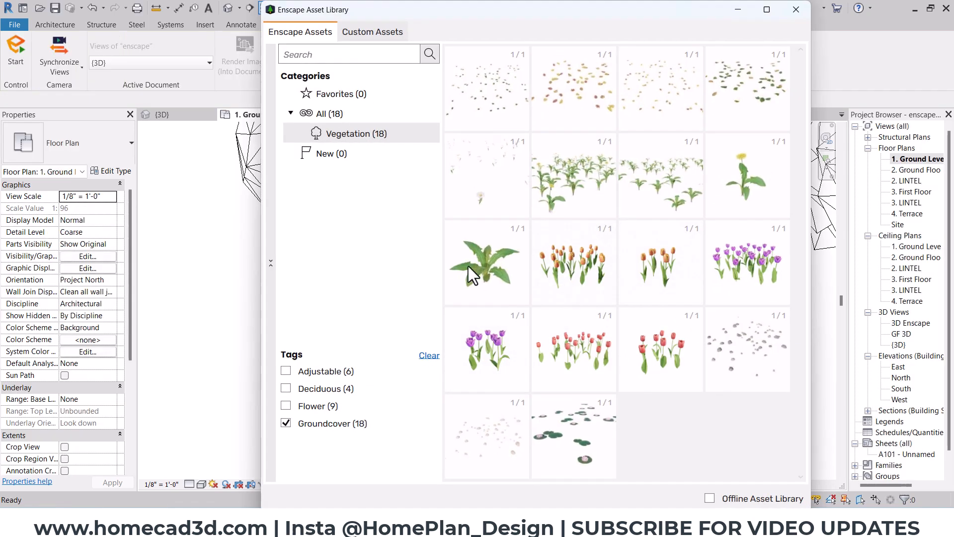
Step: Remove the Groundcover filter and browse the Street Props assets down to the surrounding family houses
click(286, 424)
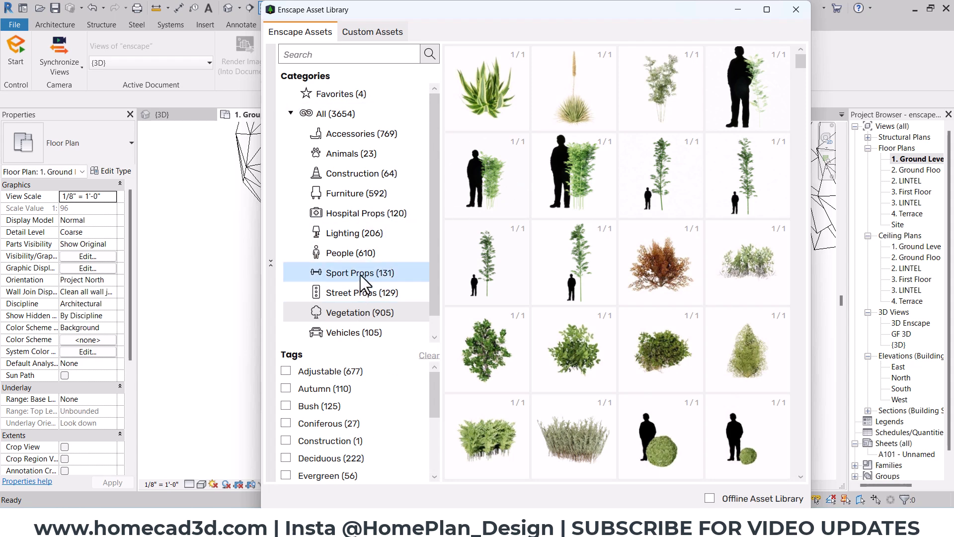
click(371, 292)
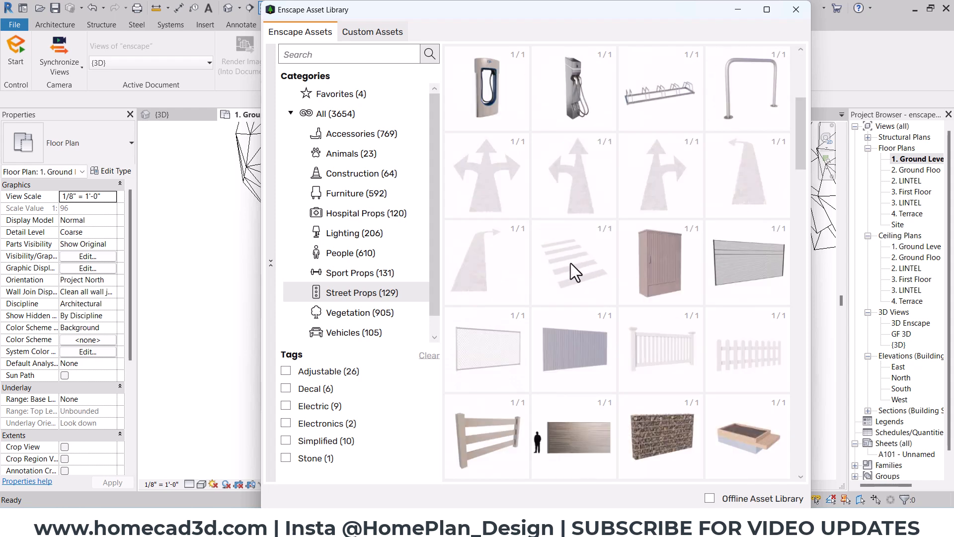
scroll(568, 265, down, 10)
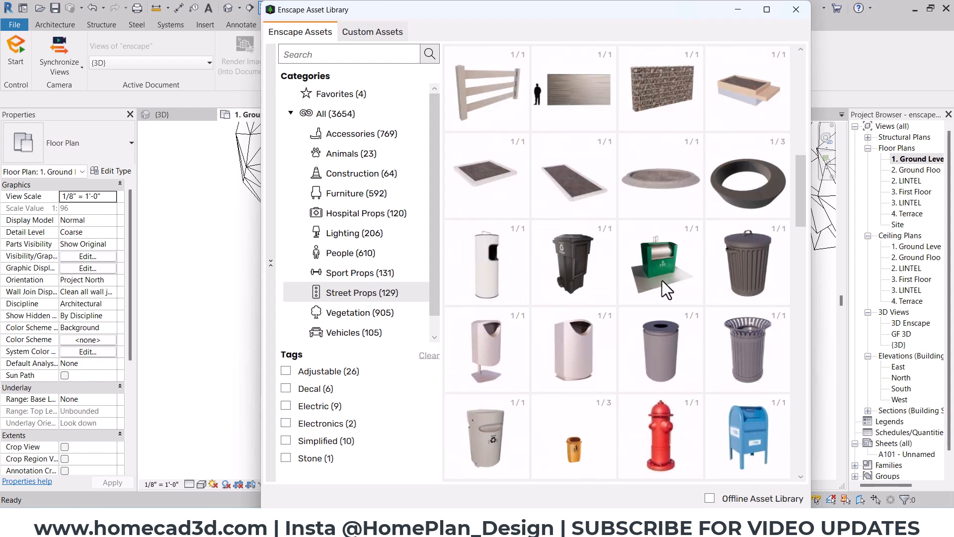
scroll(662, 281, down, 10)
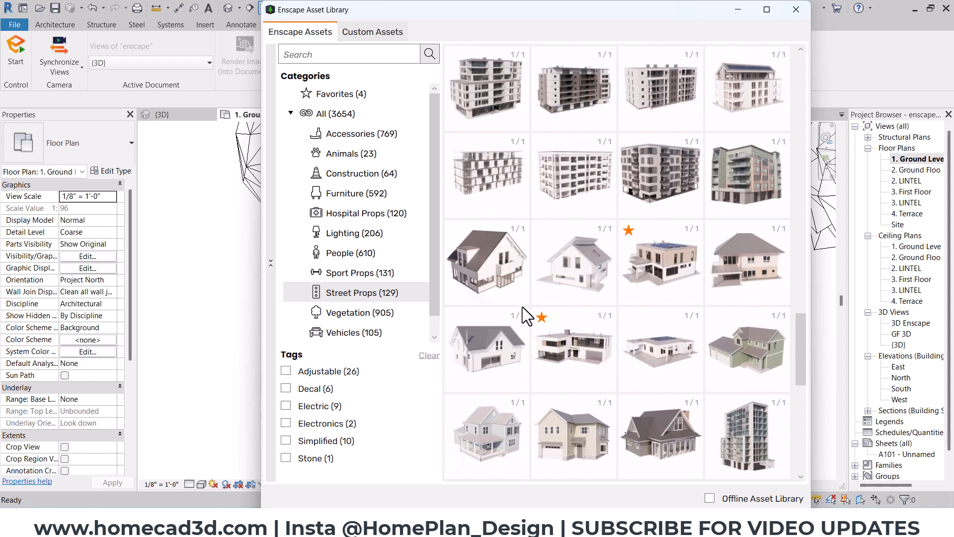
Step: Place Surrounding Building 017 Family House 100'-0" left of and 28'-0" behind the plot's left rear corner, and minimize the asset library
click(571, 347)
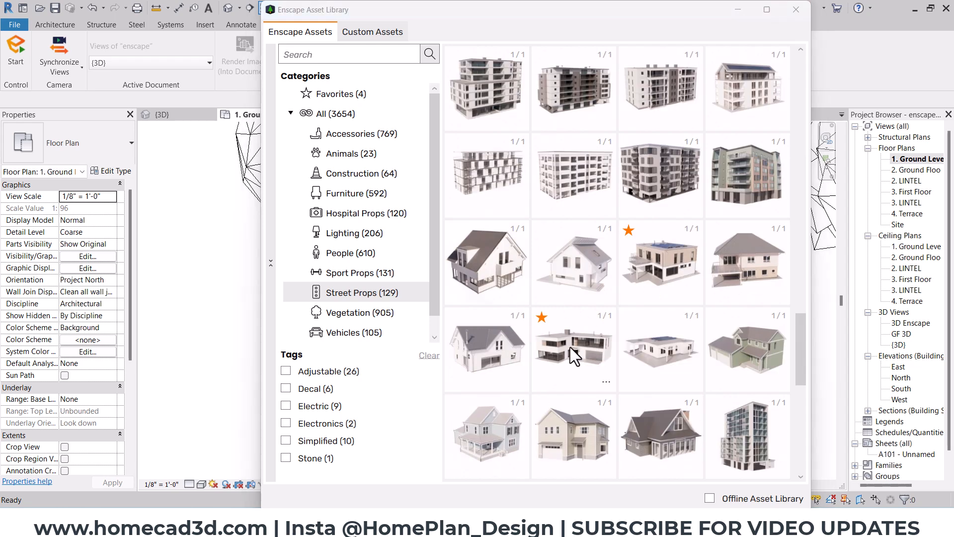
scroll(571, 347, down, 5)
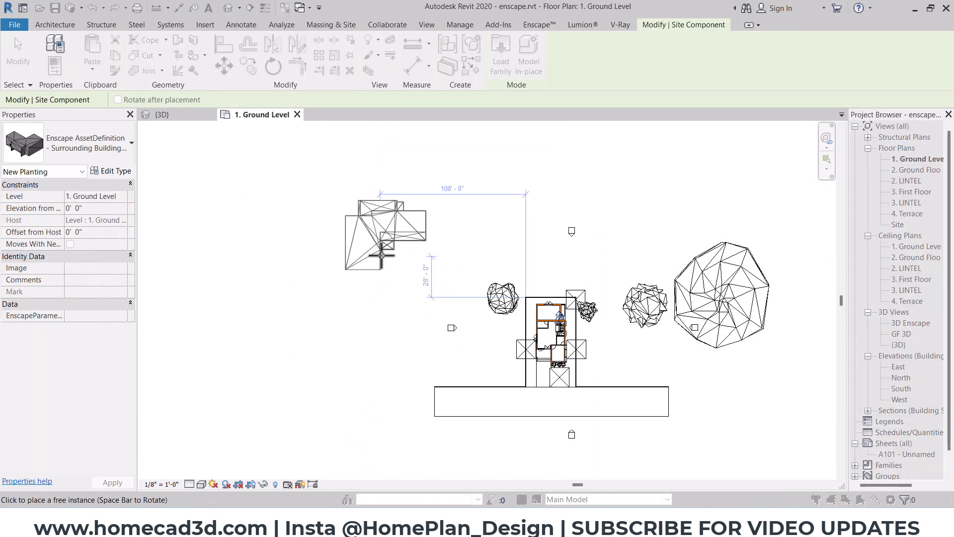
click(381, 256)
key(Escape)
key(Escape)
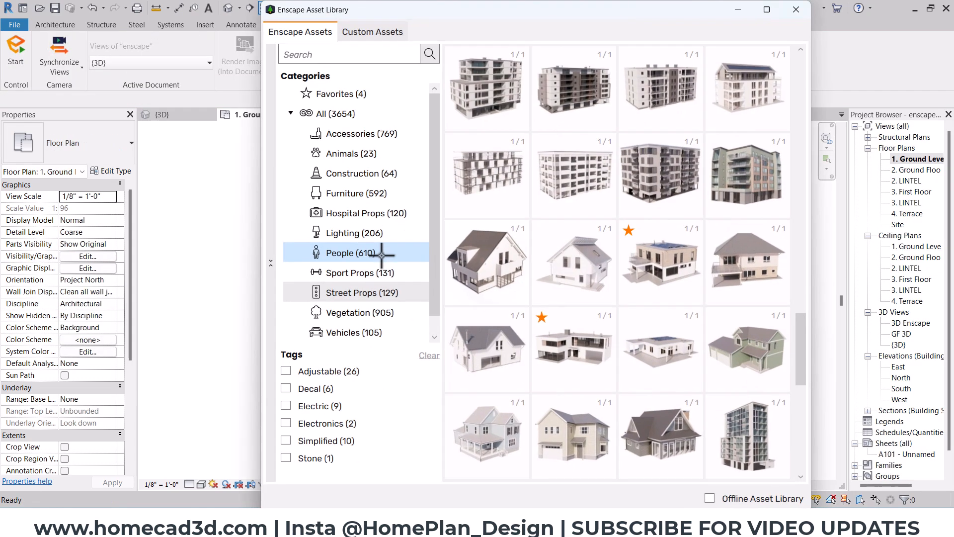
click(737, 11)
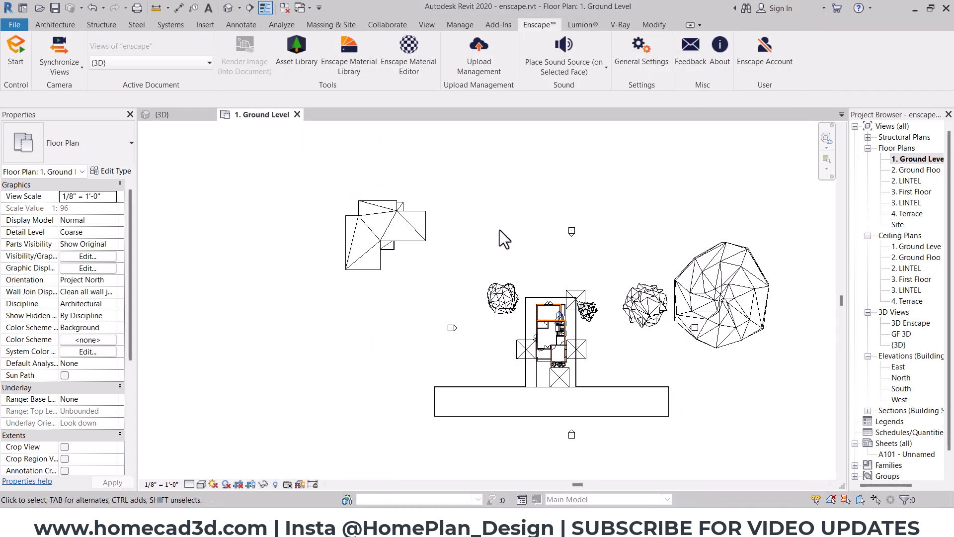
Step: Mirror a copy of the family house about a vertical axis drawn at its right edge
scroll(499, 230, up, 1)
click(354, 222)
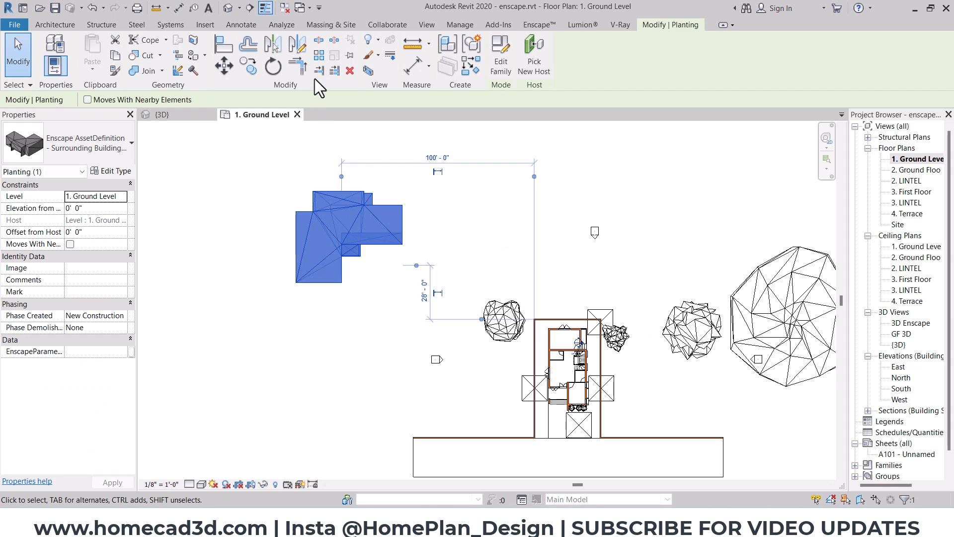
click(299, 45)
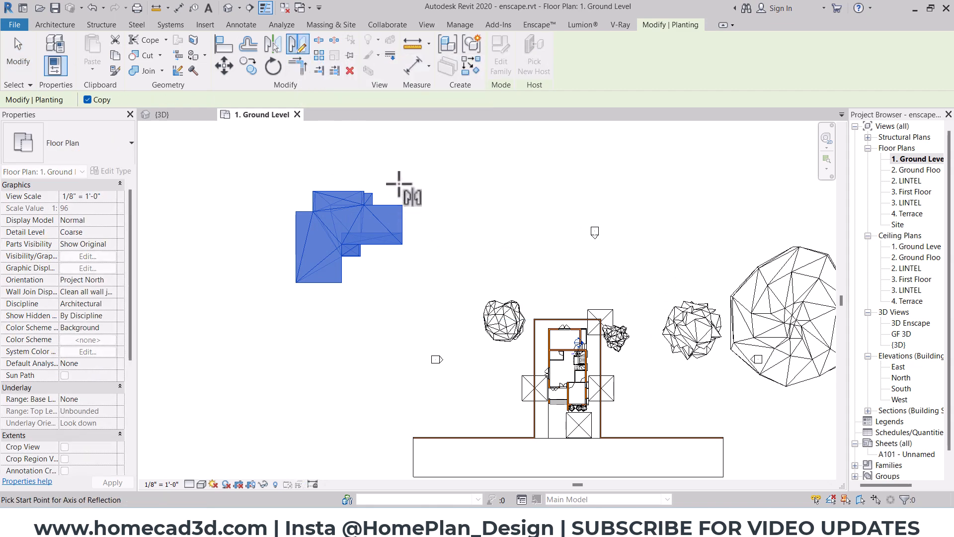
click(272, 45)
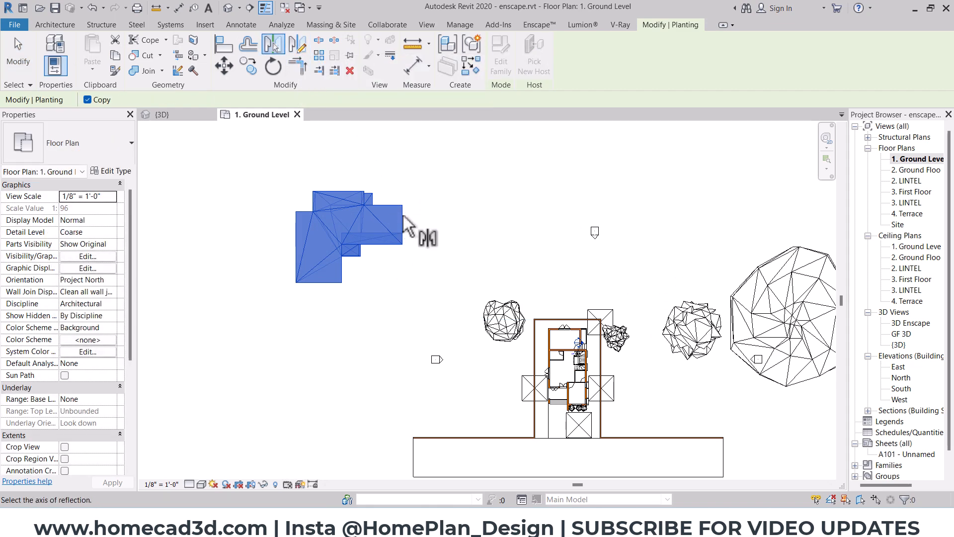
click(297, 43)
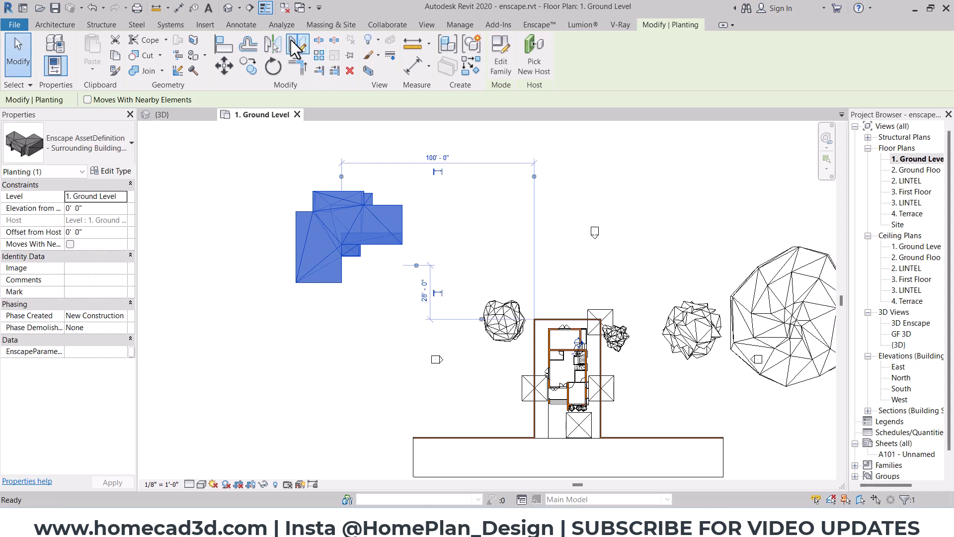
click(402, 204)
click(408, 286)
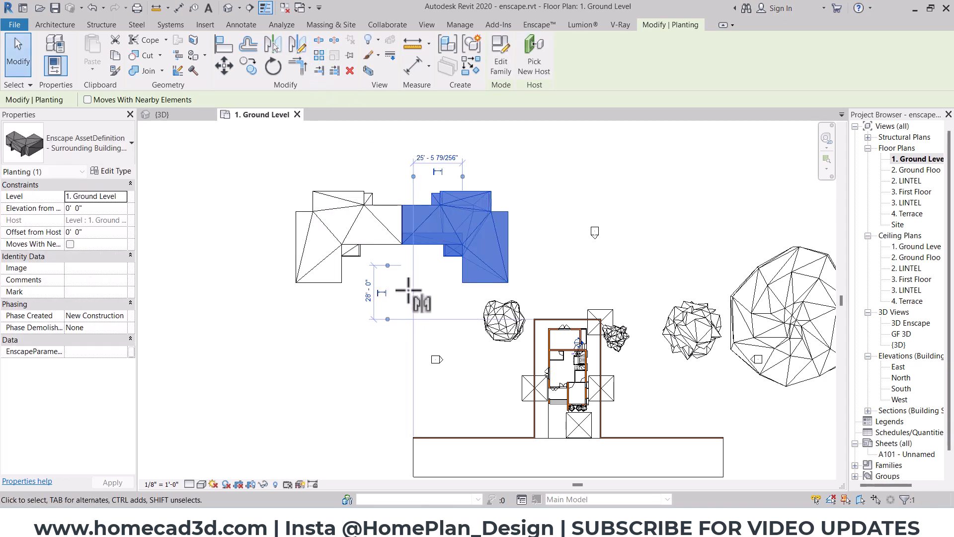
key(Escape)
Step: Copy both family houses horizontally to the right, just beyond the right end of the original pair
click(304, 212)
click(249, 65)
click(296, 213)
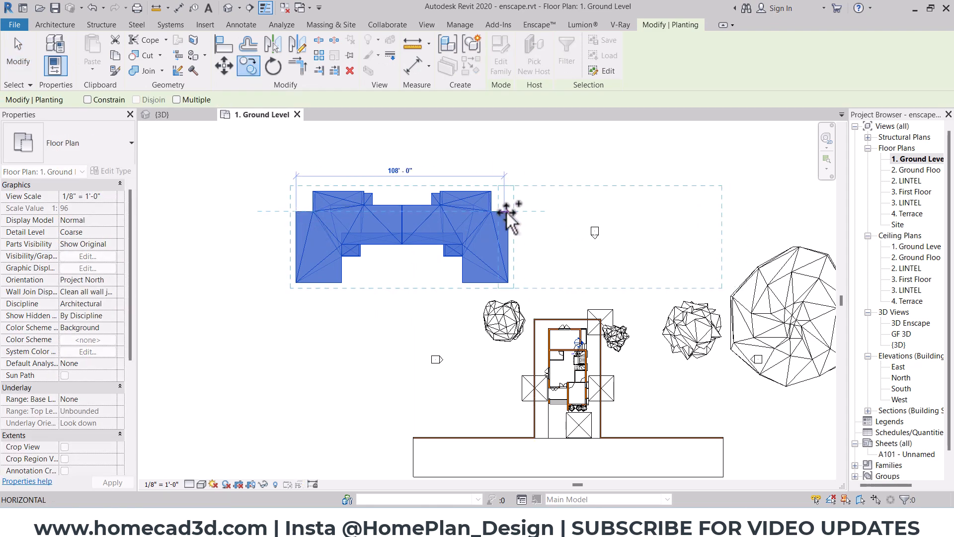
click(511, 213)
middle_drag(607, 213, 502, 212)
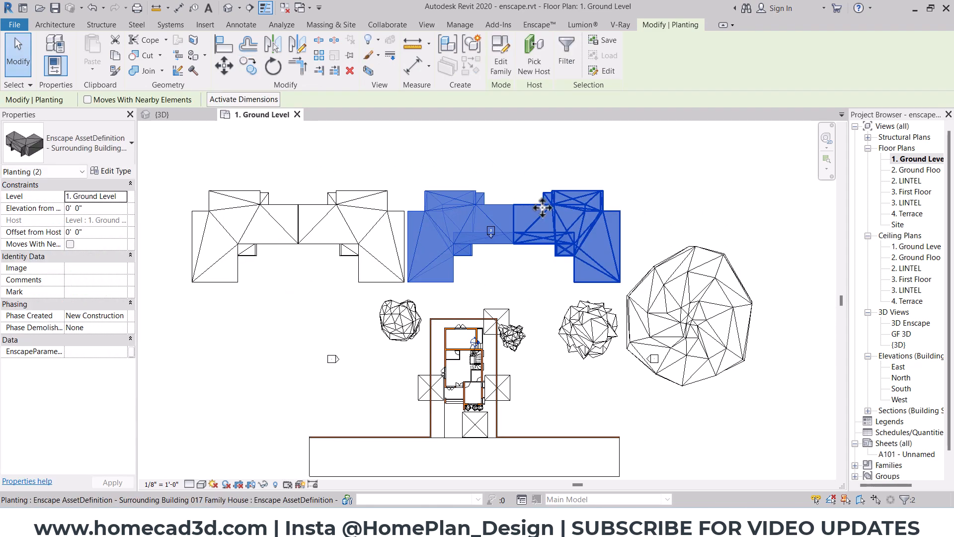
Step: Copy the second pair of houses end to end to the right, and shift all four copies left against the first pair
click(249, 65)
click(408, 212)
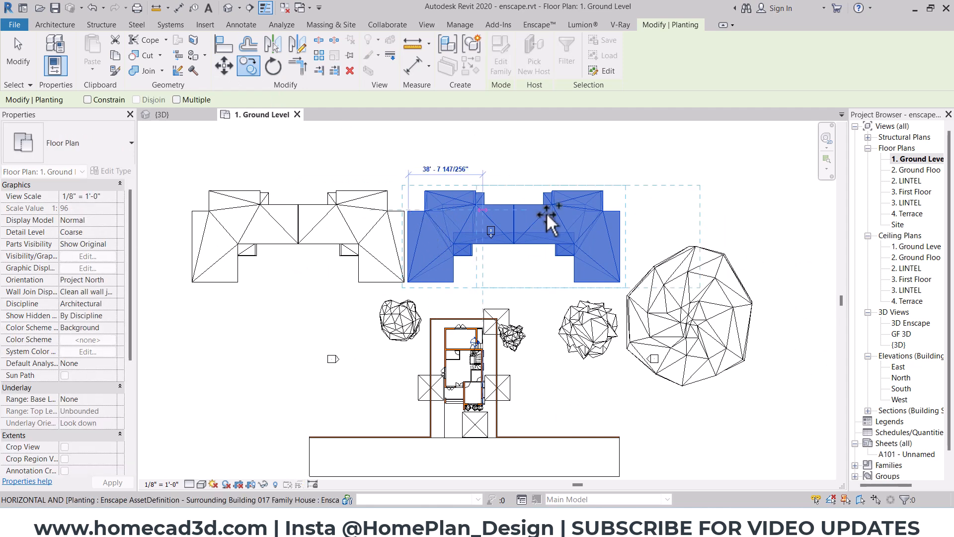
click(621, 212)
ctrl+click(470, 243)
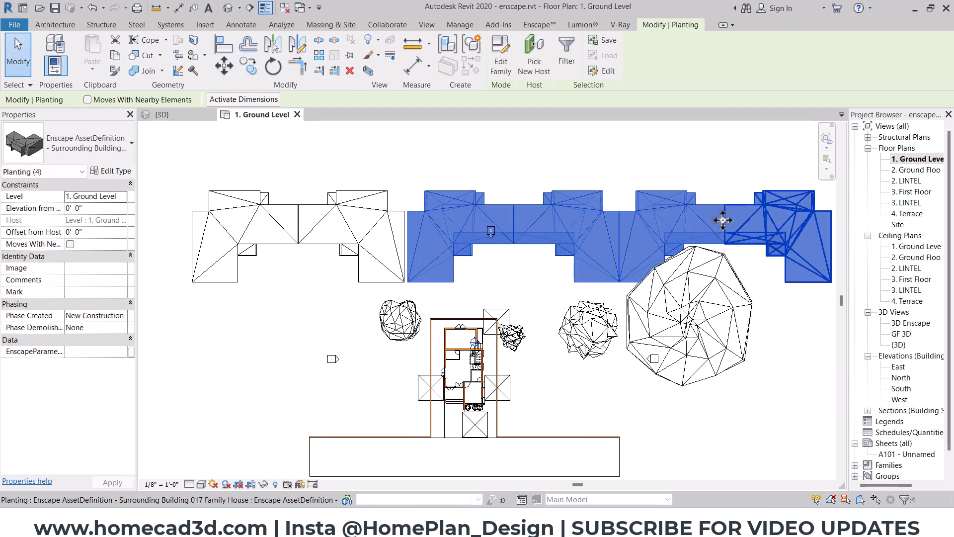
drag(728, 220, 702, 220)
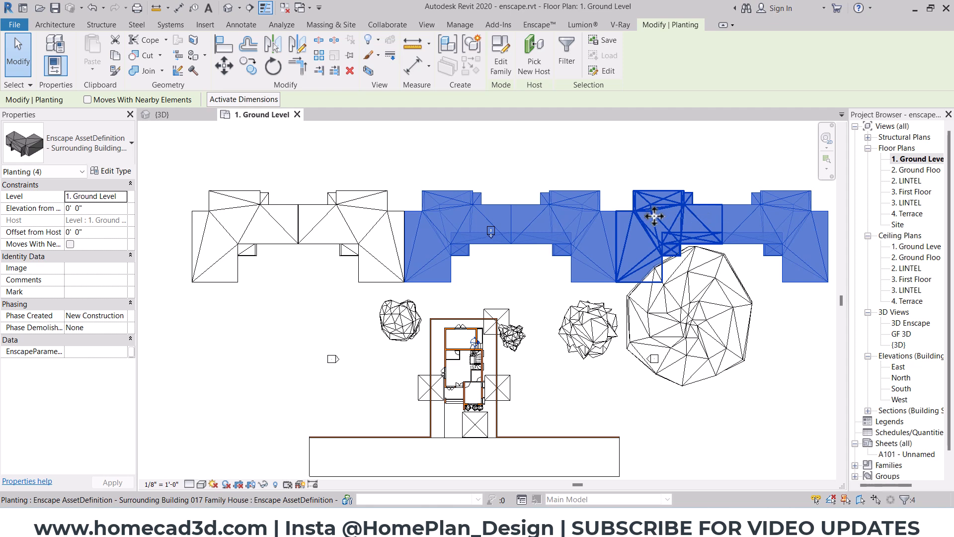
Step: Add the original pair to the selection and nudge all six houses left until the row is roughly centred behind the plot
ctrl+click(210, 217)
key(Left)
key(Left)
key(Left)
key(Left)
key(Left)
key(Left)
key(Left)
key(Left)
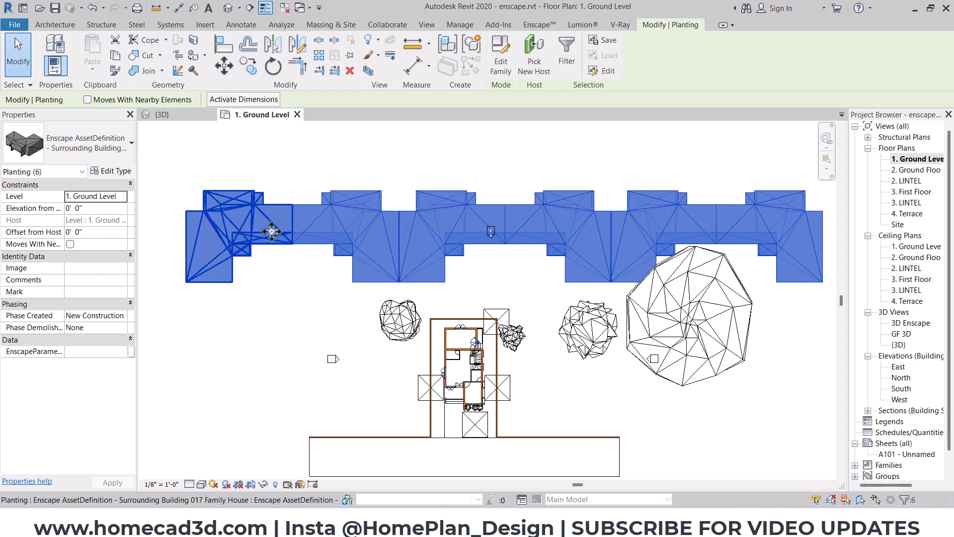
key(Left)
key(Left)
key(Left)
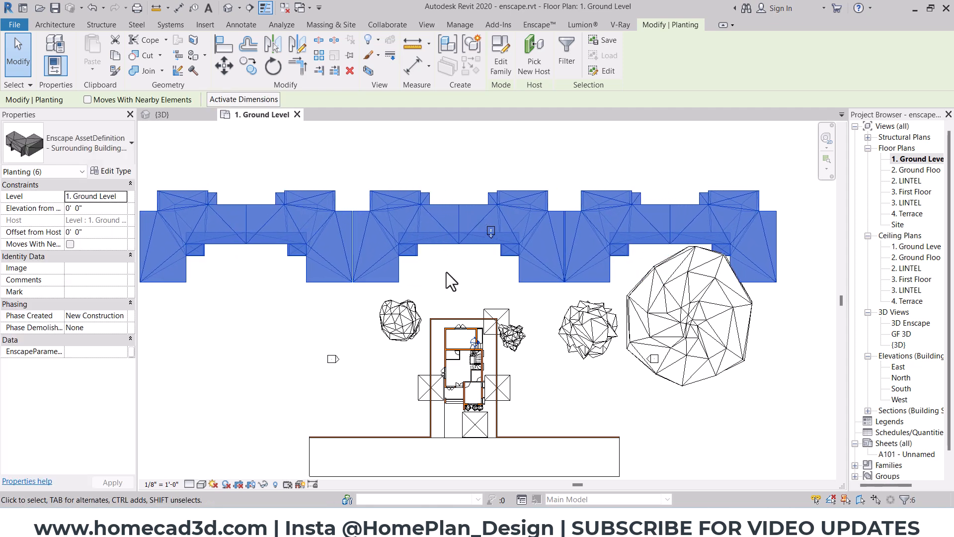
Step: Place three more Deciduous Tree 035 Hornbeam trees: two behind the row of houses and one on the left side of the plot
scroll(505, 272, down, 1)
click(641, 371)
click(637, 296)
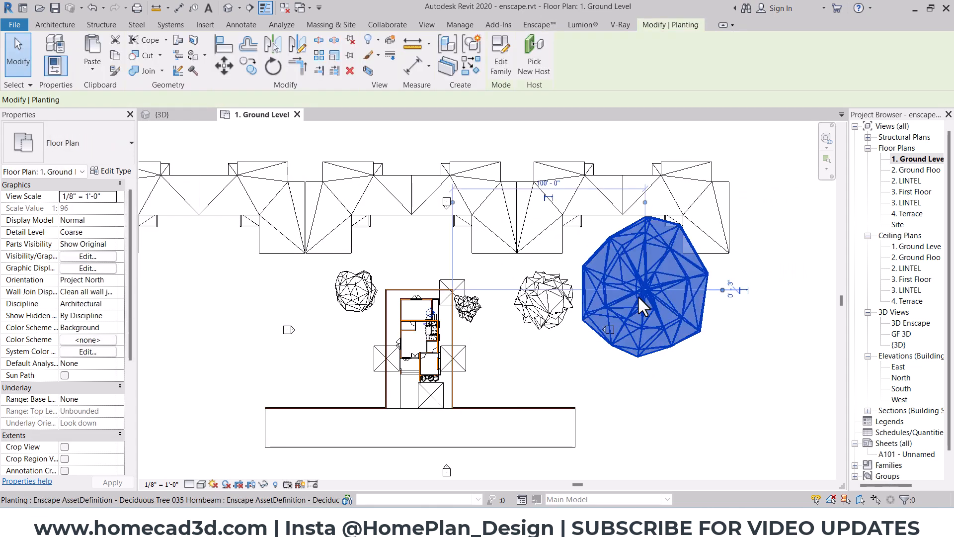
click(485, 65)
middle_drag(519, 315, 532, 378)
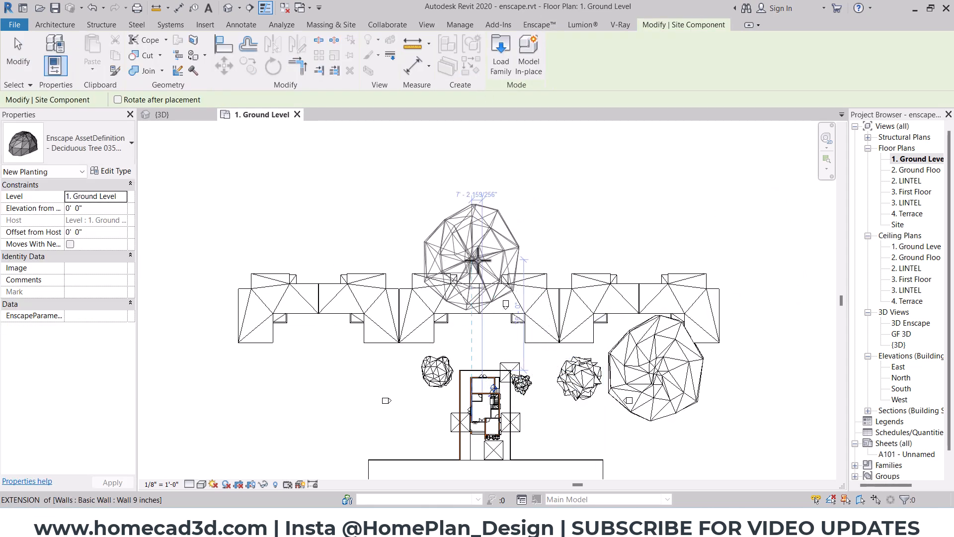
click(486, 234)
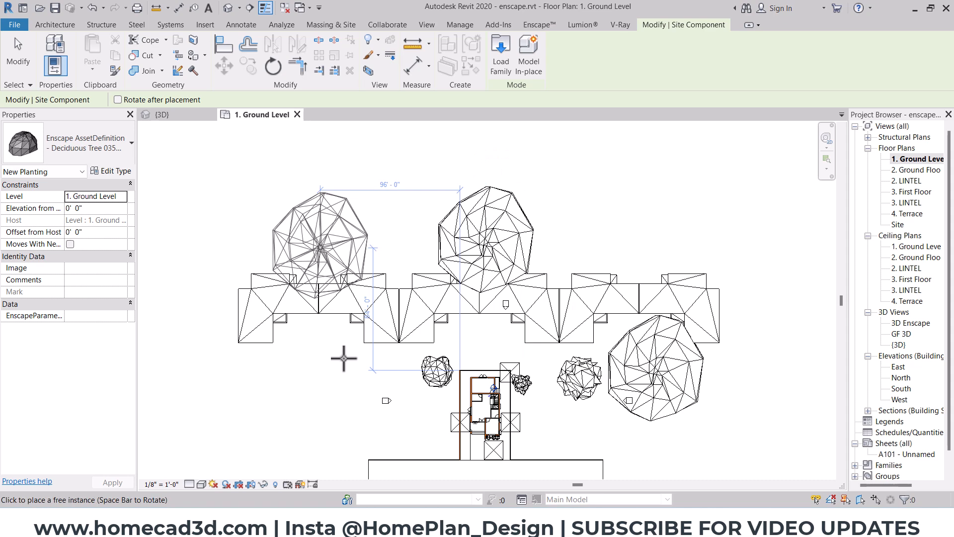
click(320, 251)
click(328, 370)
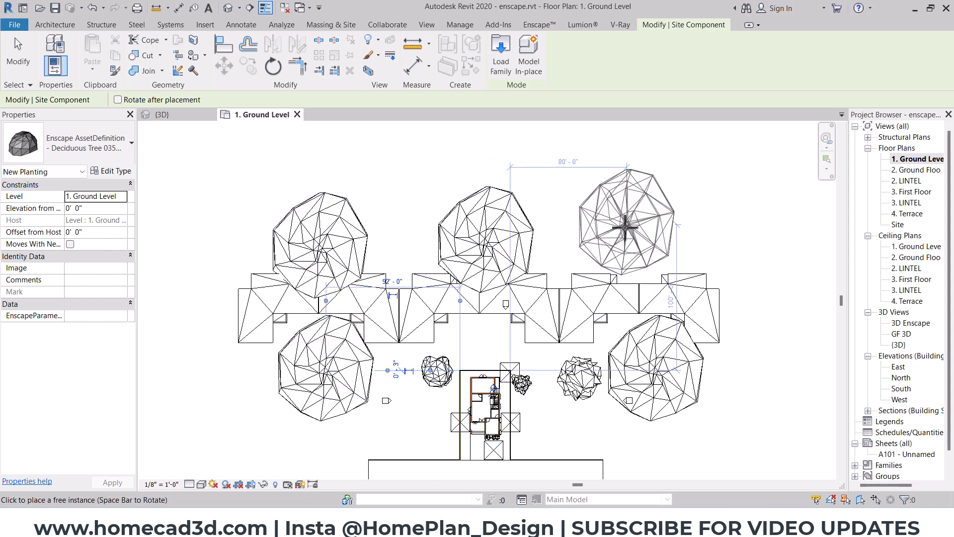
key(Escape)
Step: Place four more Deciduous Tree 058 Oak trees in an arc between the plot and the row of houses
scroll(571, 348, up, 3)
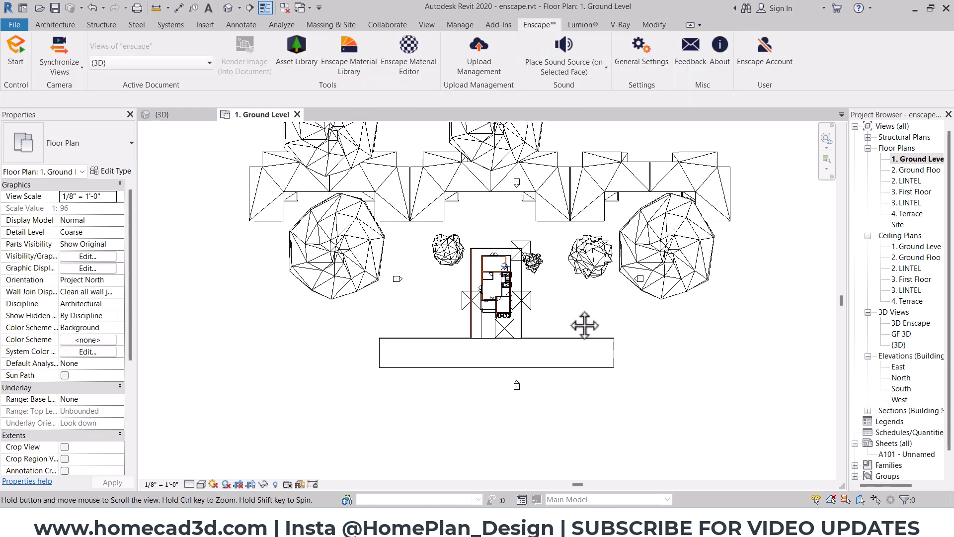
click(592, 376)
scroll(604, 226, up, 1)
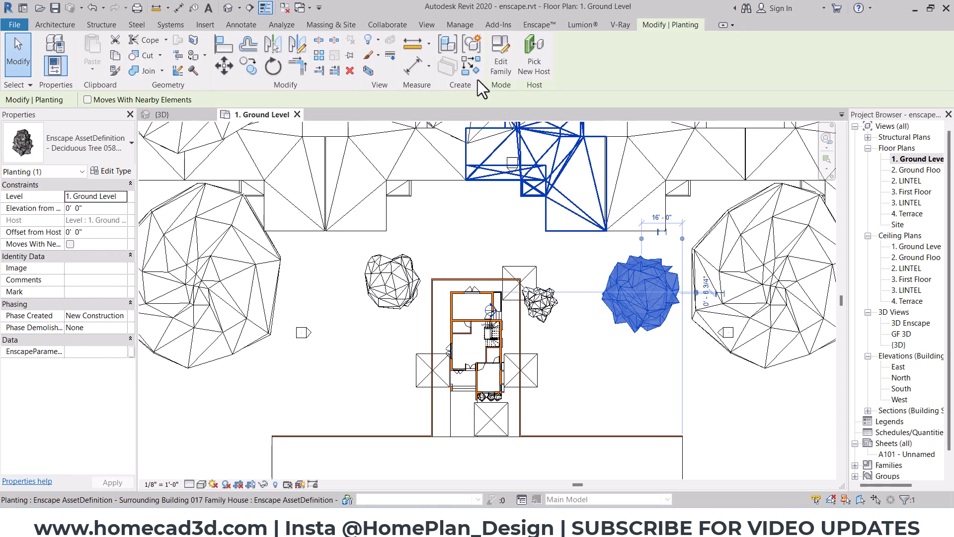
click(472, 45)
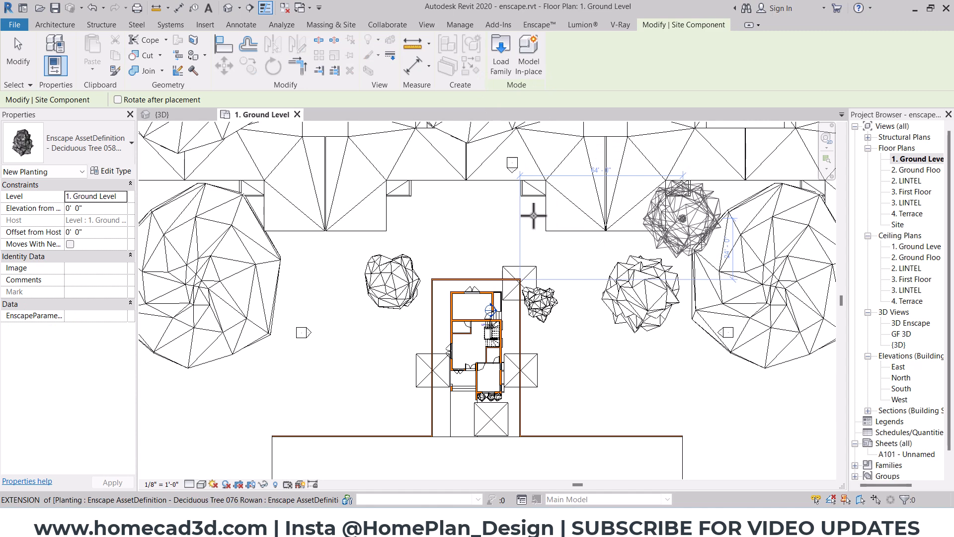
click(518, 217)
click(422, 207)
click(309, 256)
key(Escape)
key(Escape)
Step: Add four more Deciduous Tree 070 Red Maple trees around the rear and upper sides of the plot
click(396, 294)
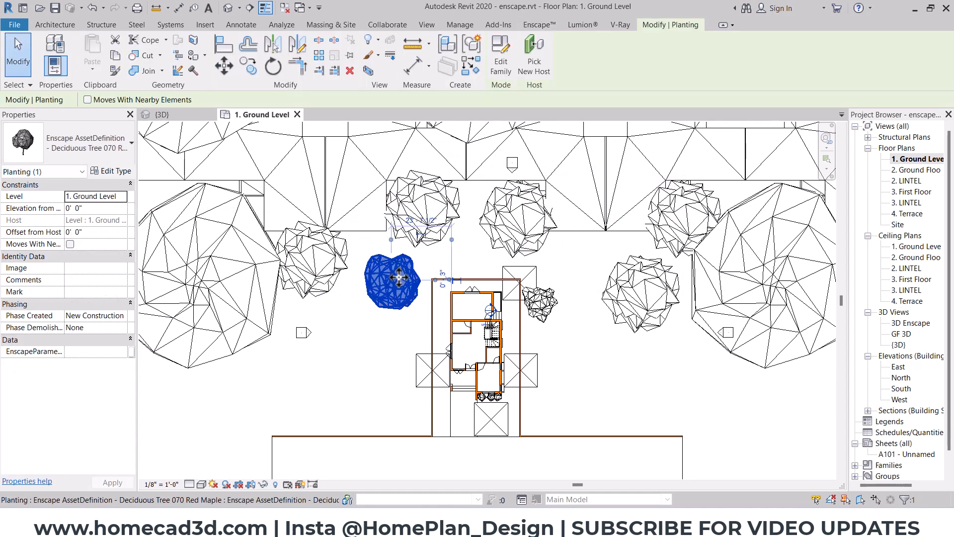
click(471, 49)
click(470, 238)
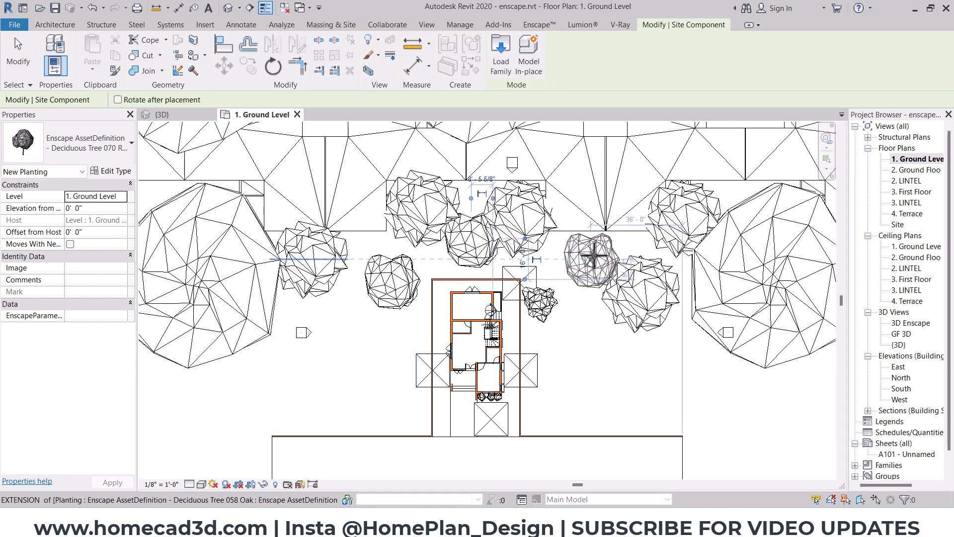
click(580, 259)
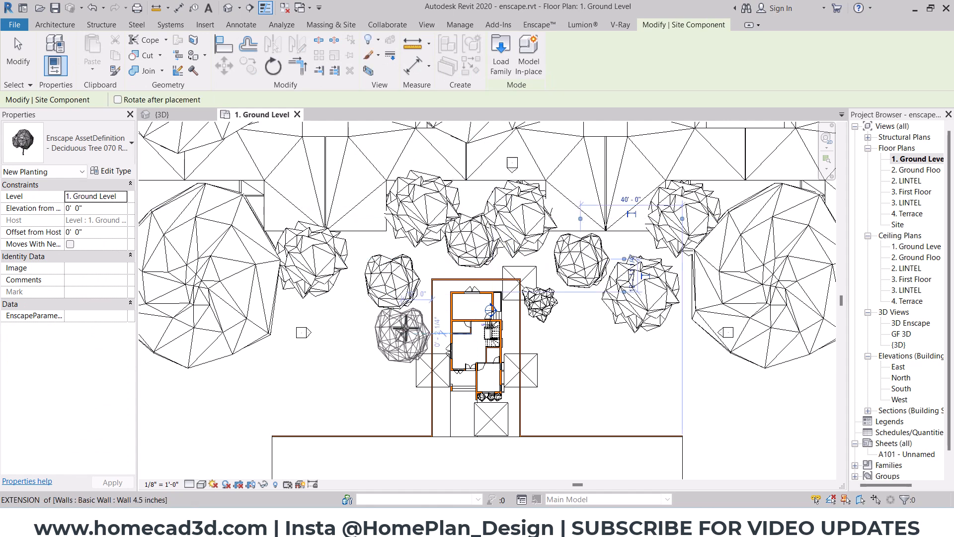
click(542, 271)
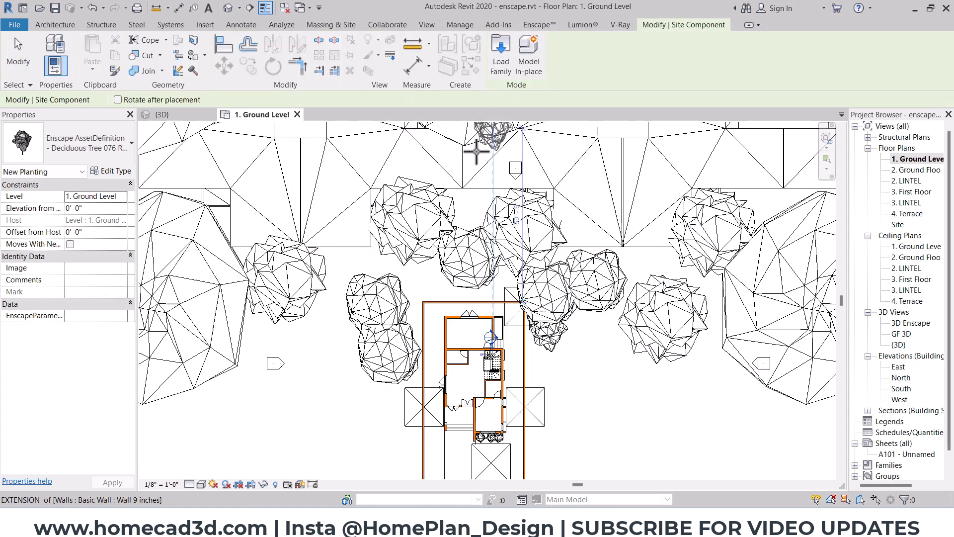
Step: Place more Deciduous Tree 076 Rowan trees in the gaps along both sides of the plot's rear half
scroll(476, 151, up, 1)
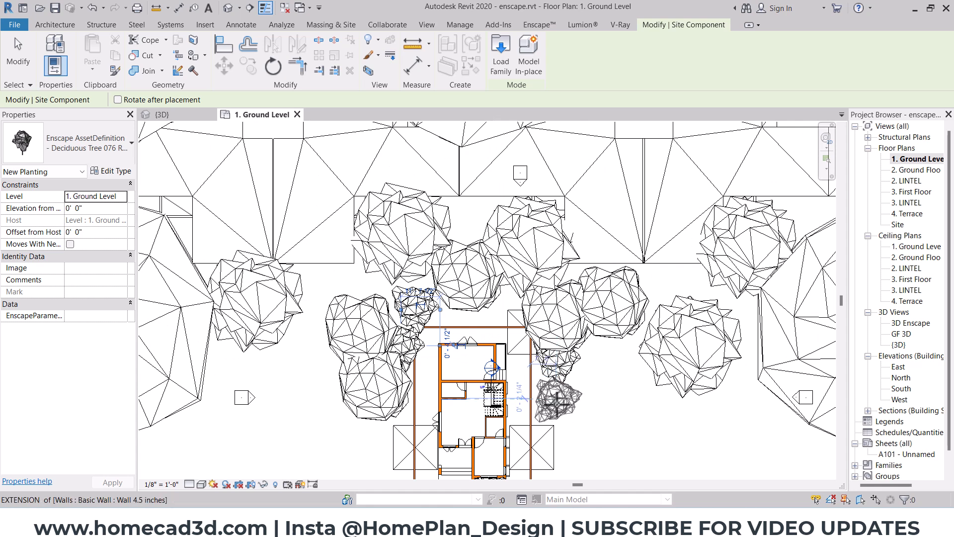
middle_drag(554, 404, 575, 256)
click(630, 218)
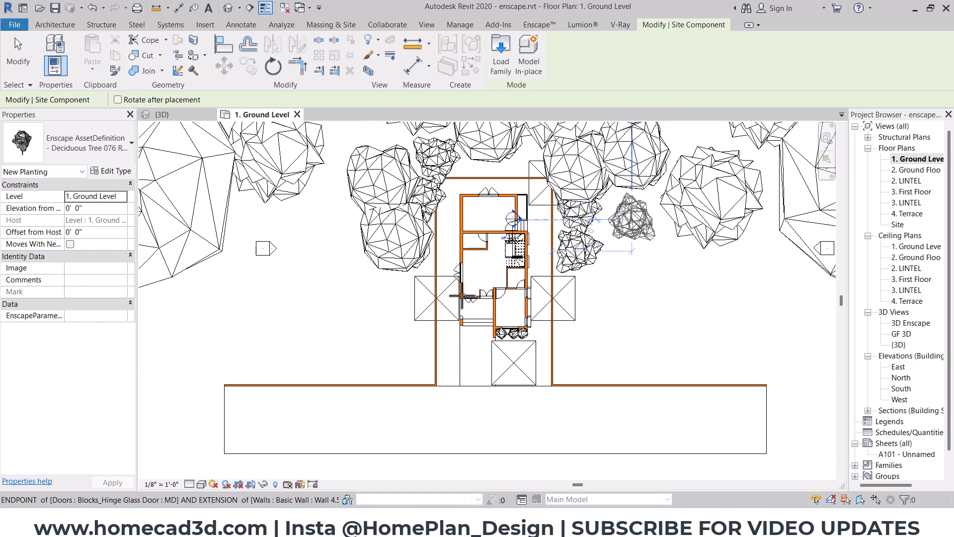
click(328, 186)
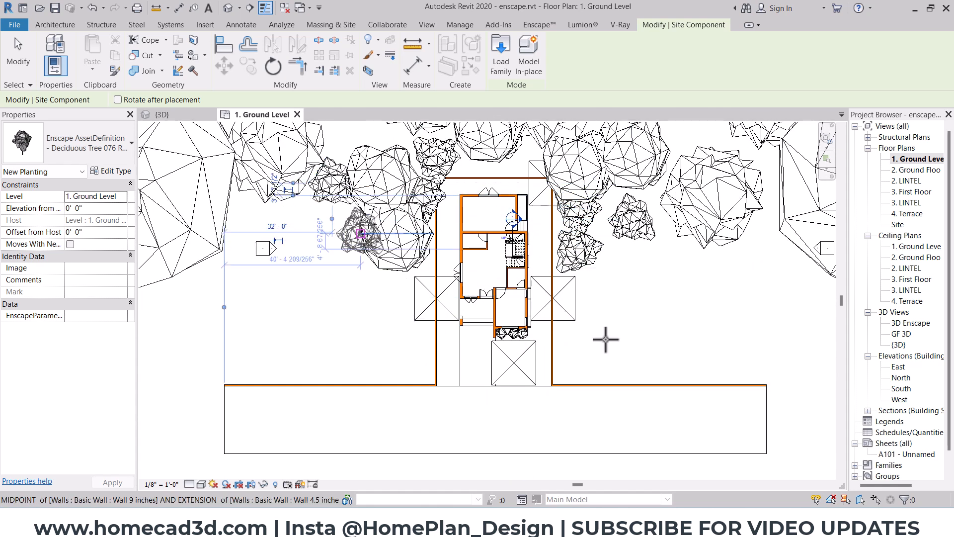
key(Escape)
key(Escape)
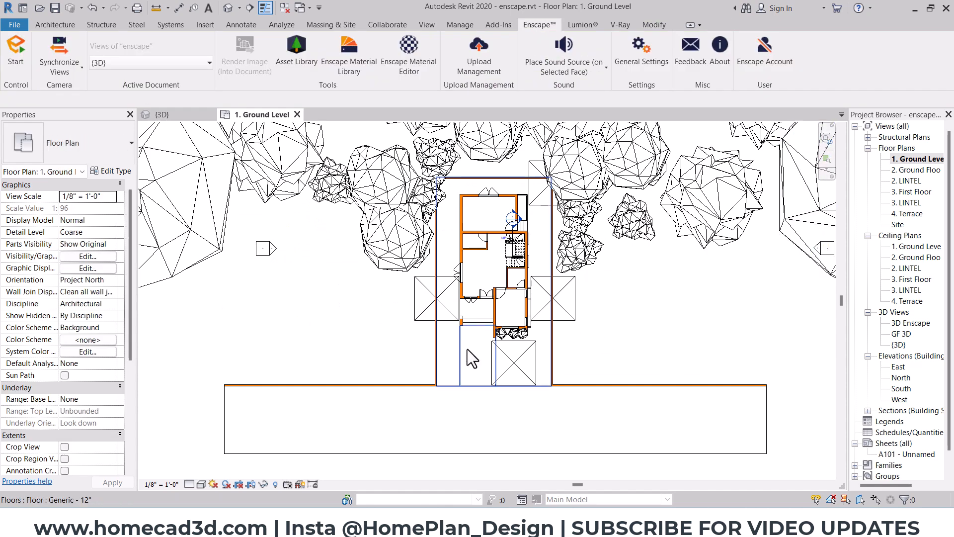
Step: Open the 2. Ground Floor plan at the front porch
scroll(467, 348, up, 6)
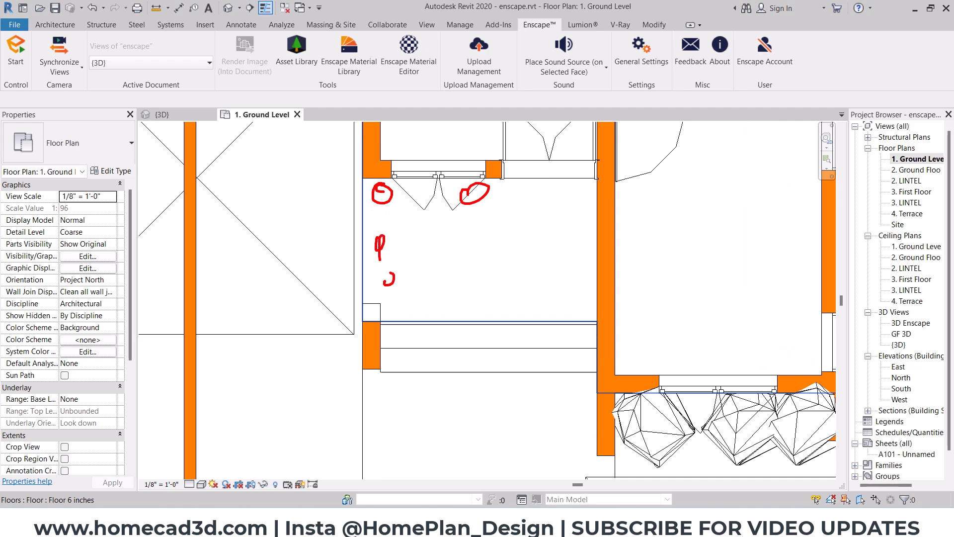
drag(395, 282, 386, 278)
key(Escape)
double_click(919, 170)
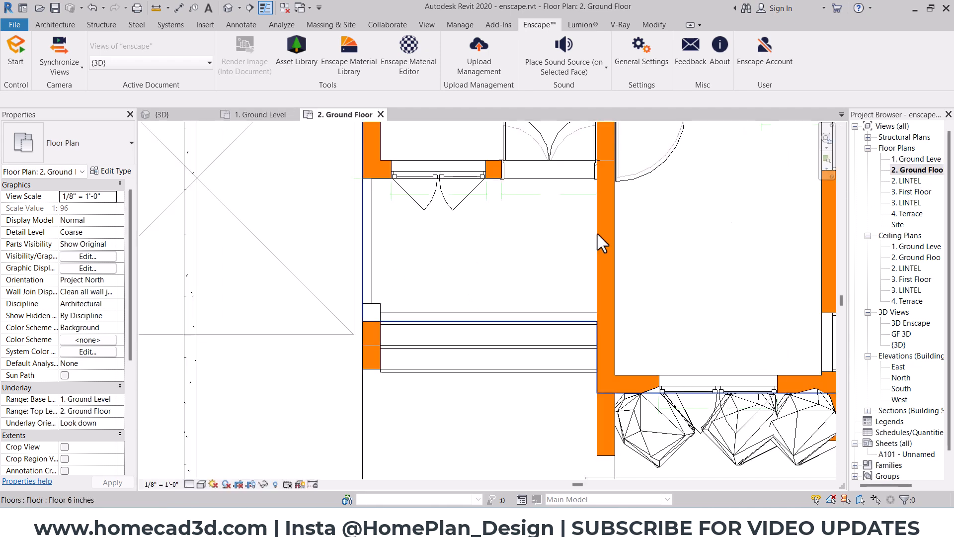
Step: Place two Potted Plant 120 Monstera Deliciosa from the Enscape vegetation assets along the open left side of the porch
click(296, 43)
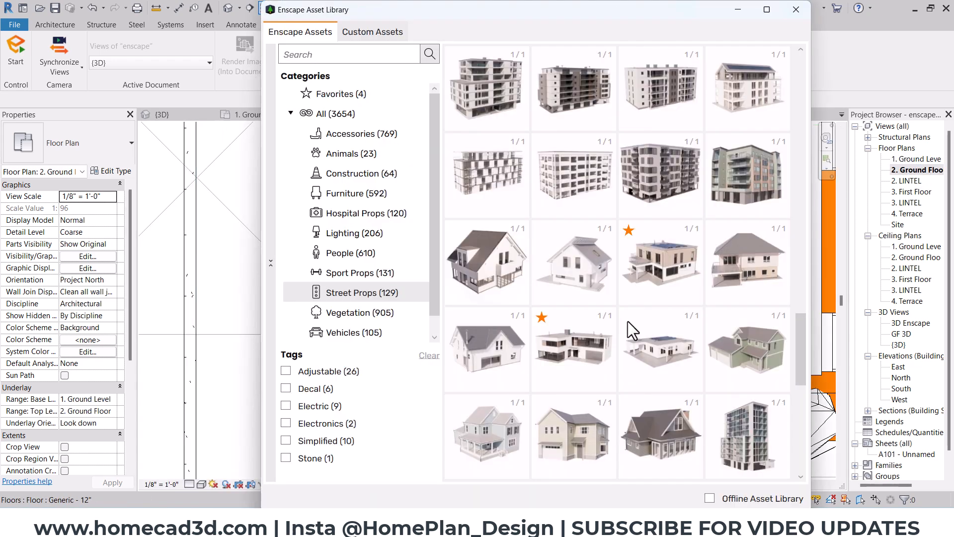
click(374, 317)
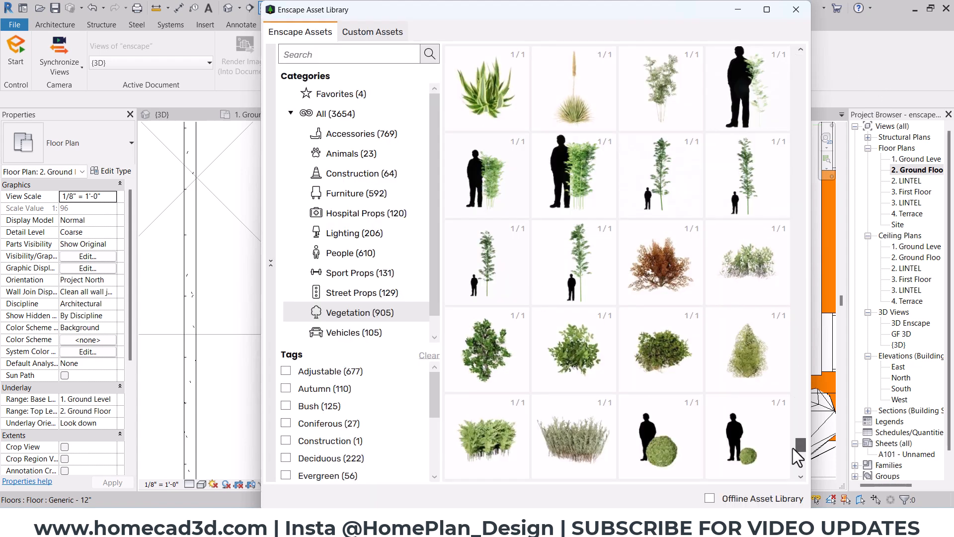
drag(793, 437, 795, 471)
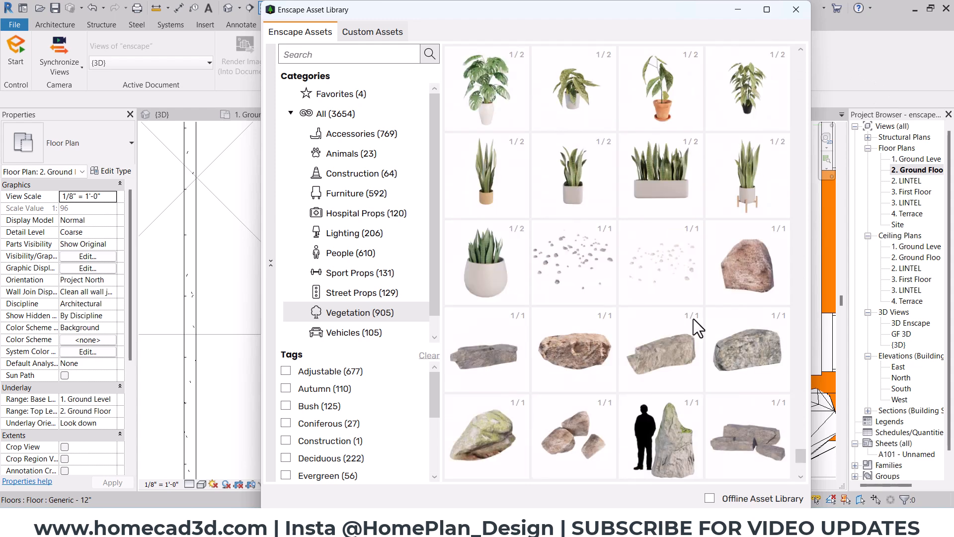
scroll(515, 272, up, 1)
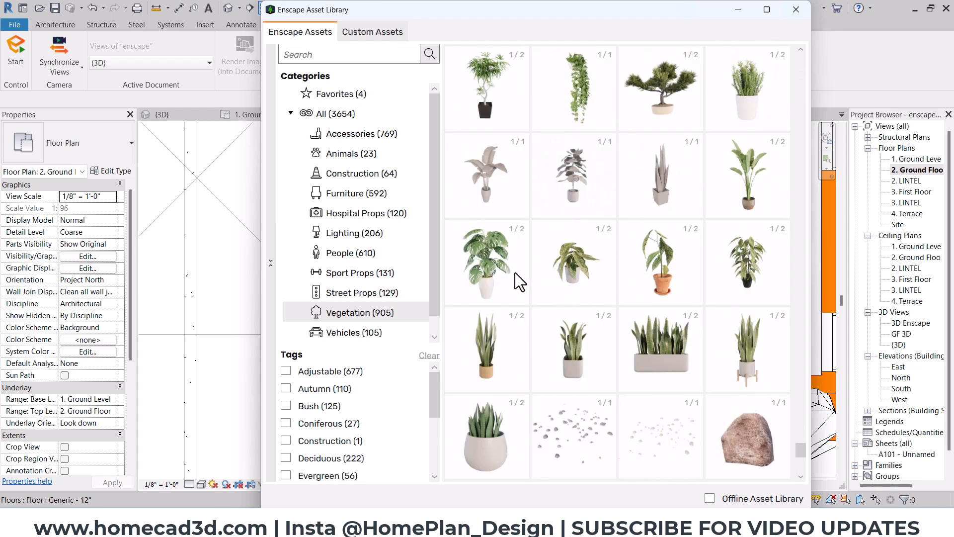
click(486, 271)
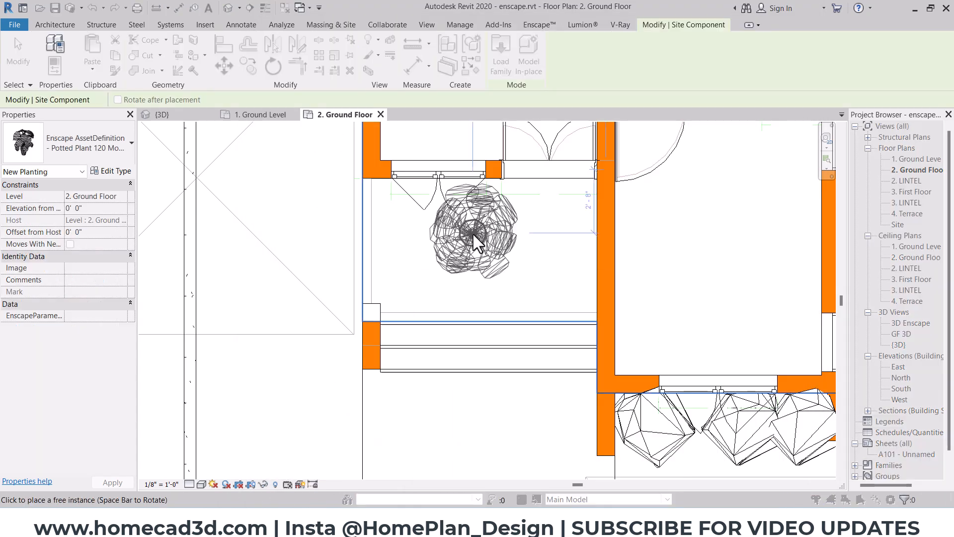
click(391, 212)
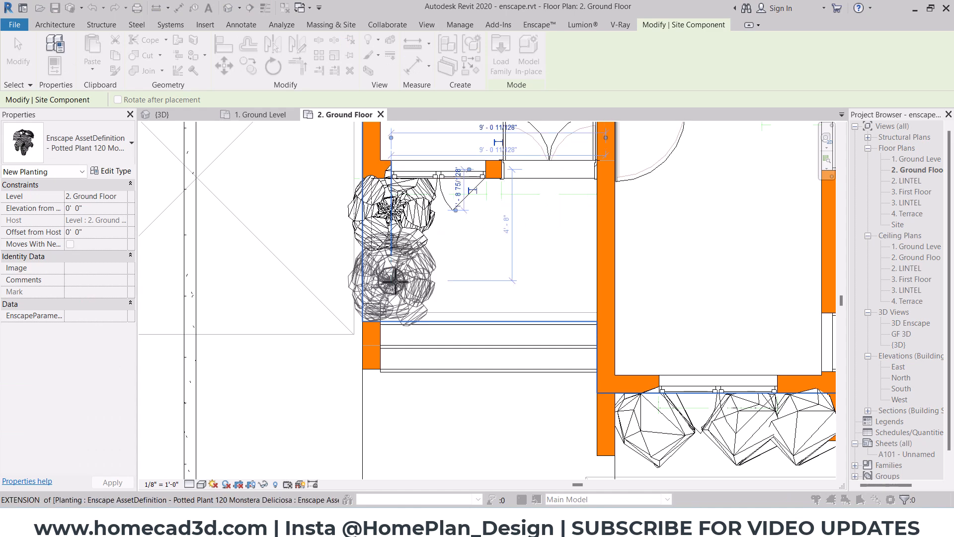
click(393, 282)
Step: Place another Monstera Deliciosa between the first two potted plants below the front window, and dismiss the asset library
scroll(437, 311, down, 4)
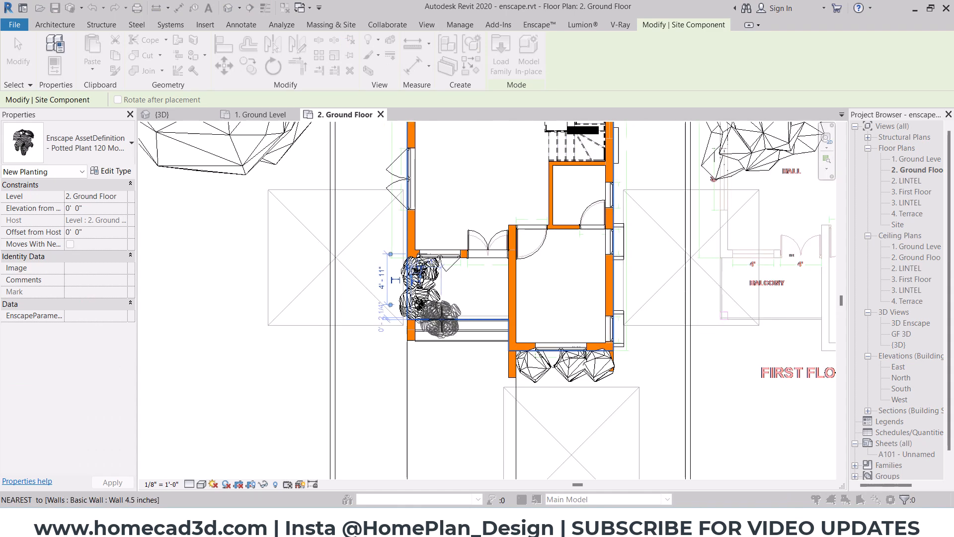
scroll(438, 312, down, 1)
scroll(522, 330, up, 5)
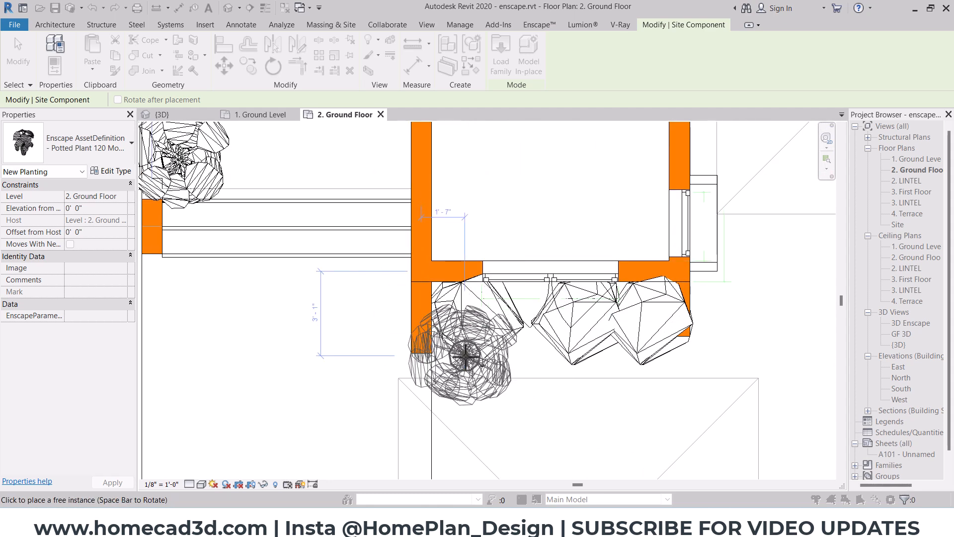
click(521, 320)
key(Escape)
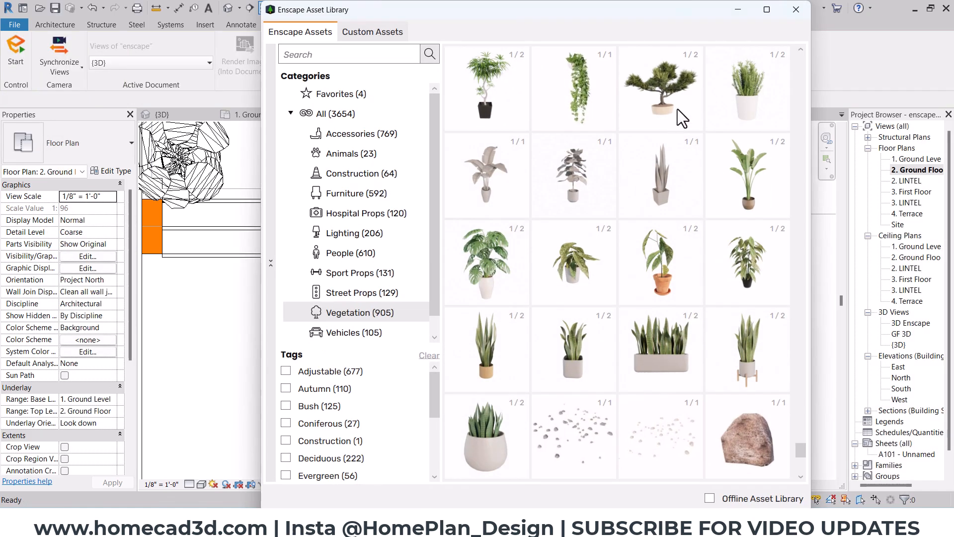
click(739, 11)
Step: Replace the middle Fiddle-Leaf Fig below the front window with another Potted Plant 120 Monstera Deliciosa
click(597, 345)
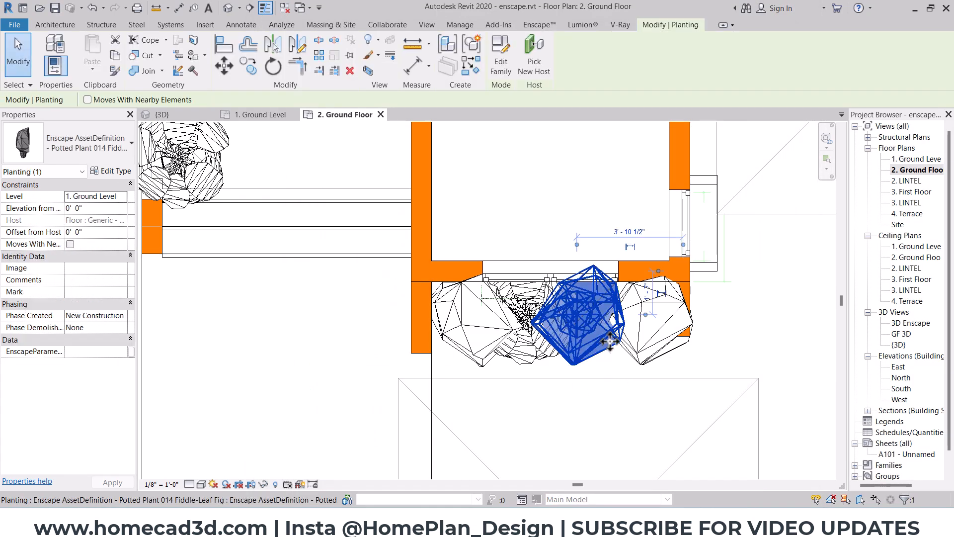
key(Delete)
click(559, 341)
click(477, 63)
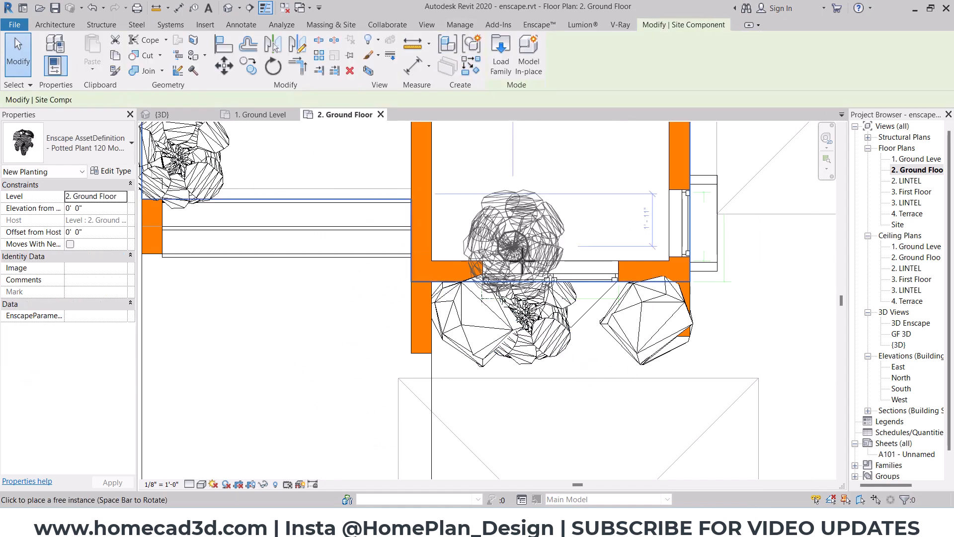
click(590, 321)
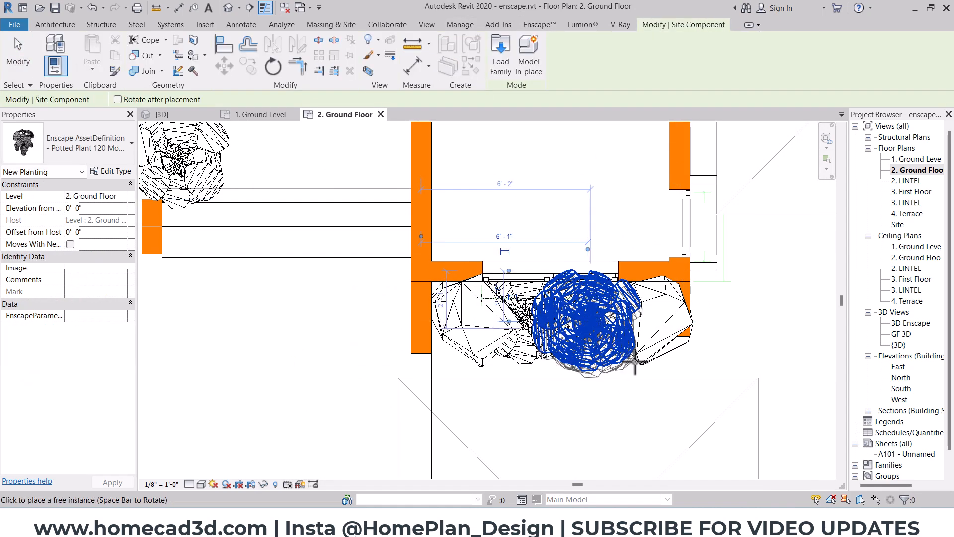
key(Escape)
key(Escape)
Step: Open the 3. First Floor plan at the front balcony
scroll(611, 343, down, 5)
scroll(571, 279, up, 1)
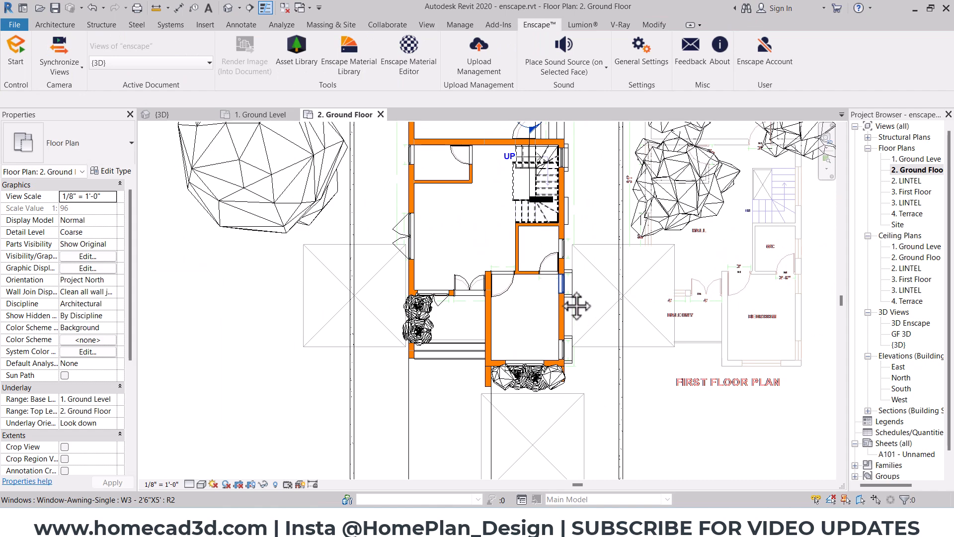
double_click(915, 191)
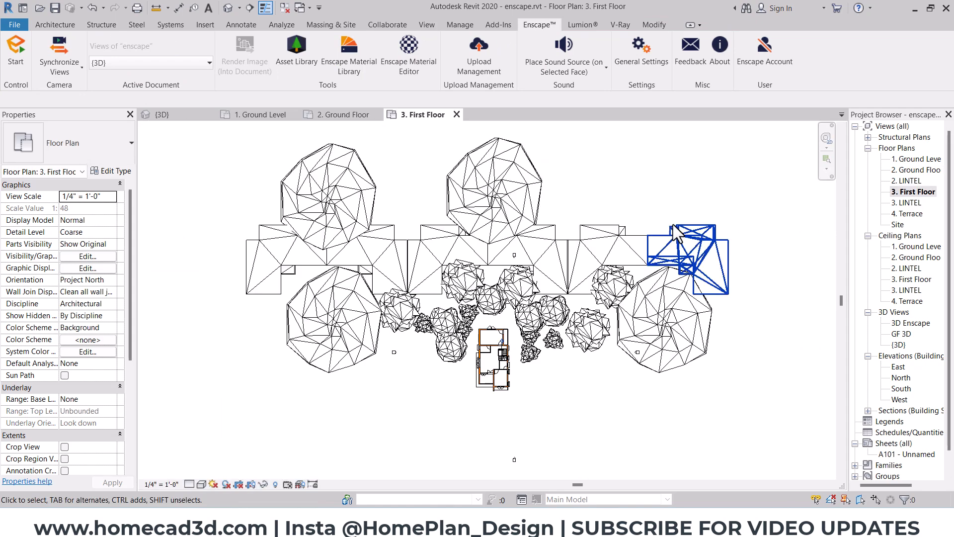
scroll(491, 375, up, 10)
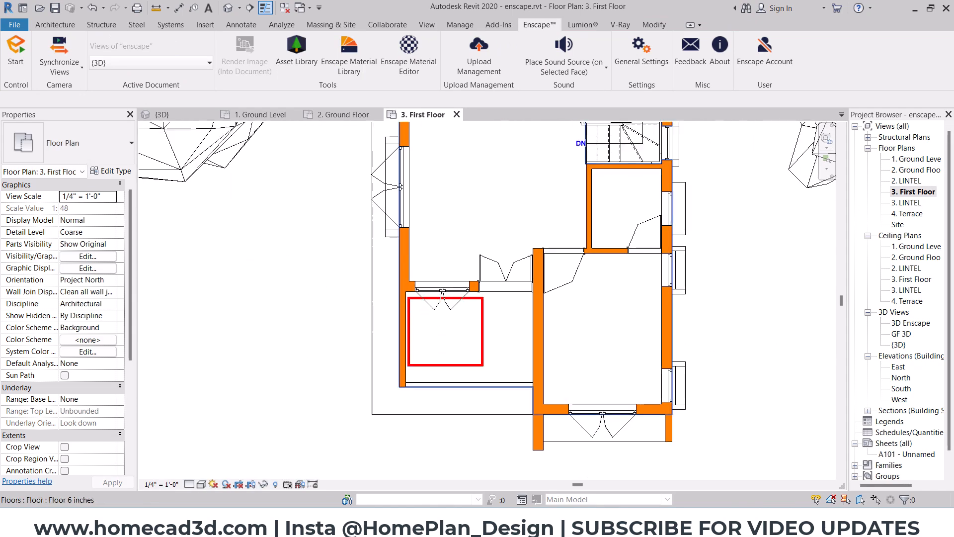
Step: Place three Potted Plant 108 Ficus Benjamina from the Enscape vegetation assets on the front balcony: two along the left wall and one at the front-right corner
click(306, 57)
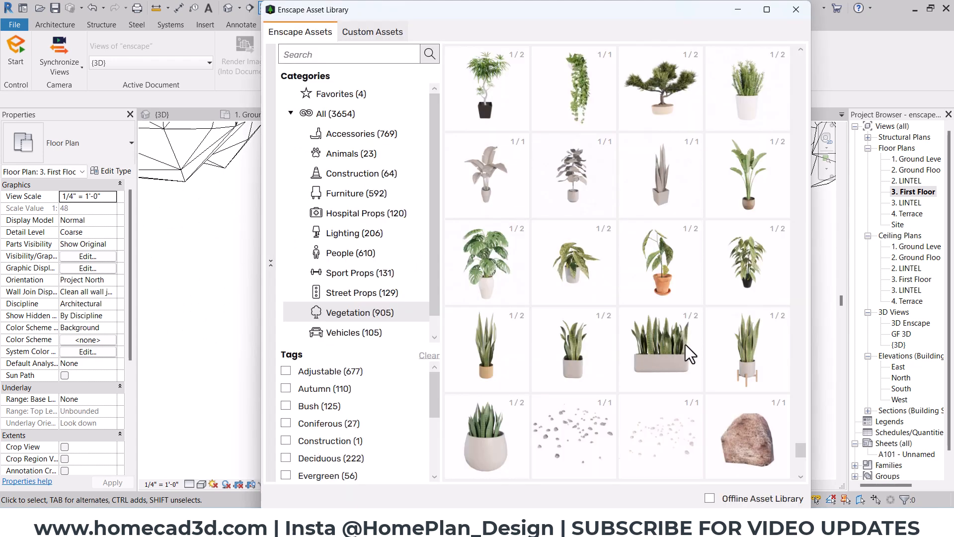
scroll(686, 344, up, 2)
scroll(686, 345, up, 1)
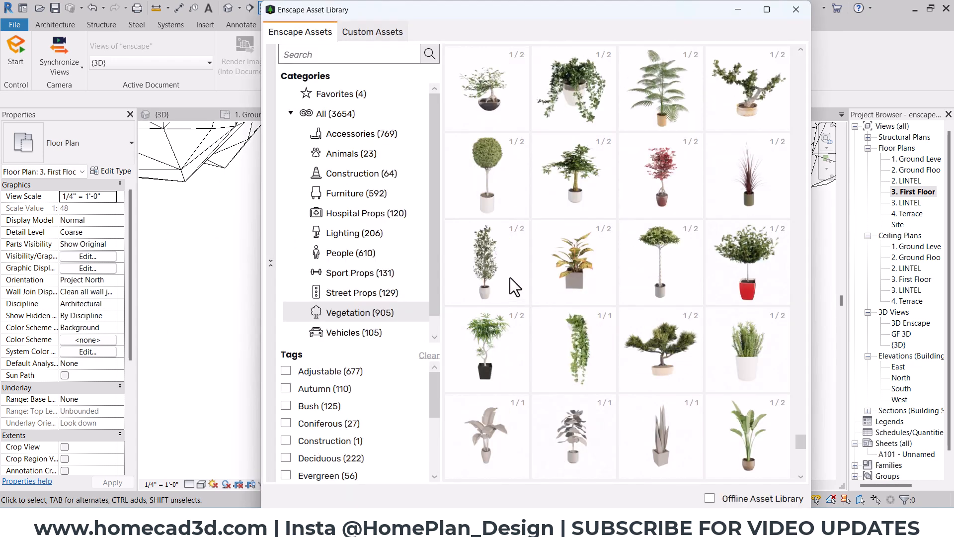
click(494, 274)
scroll(423, 326, up, 2)
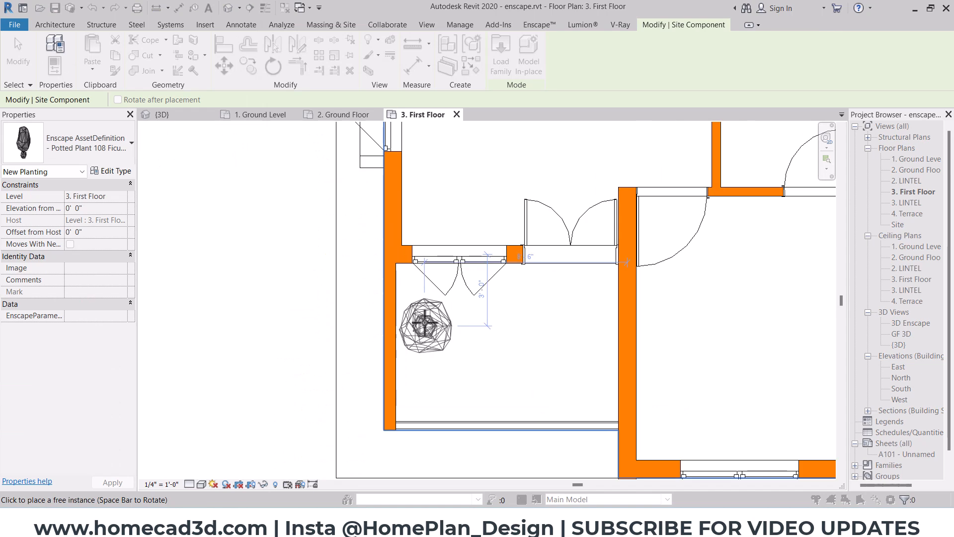
scroll(423, 327, up, 1)
click(422, 291)
scroll(419, 385, up, 1)
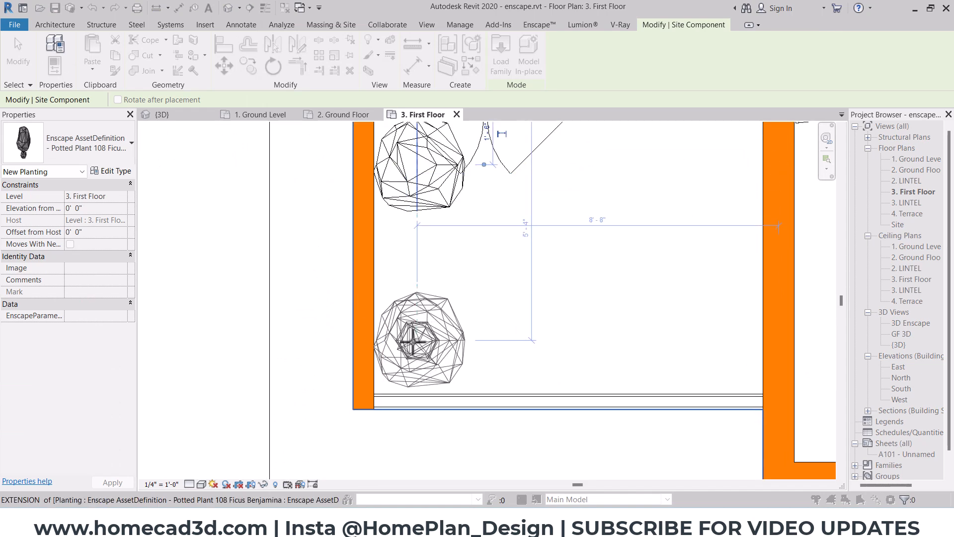
click(419, 351)
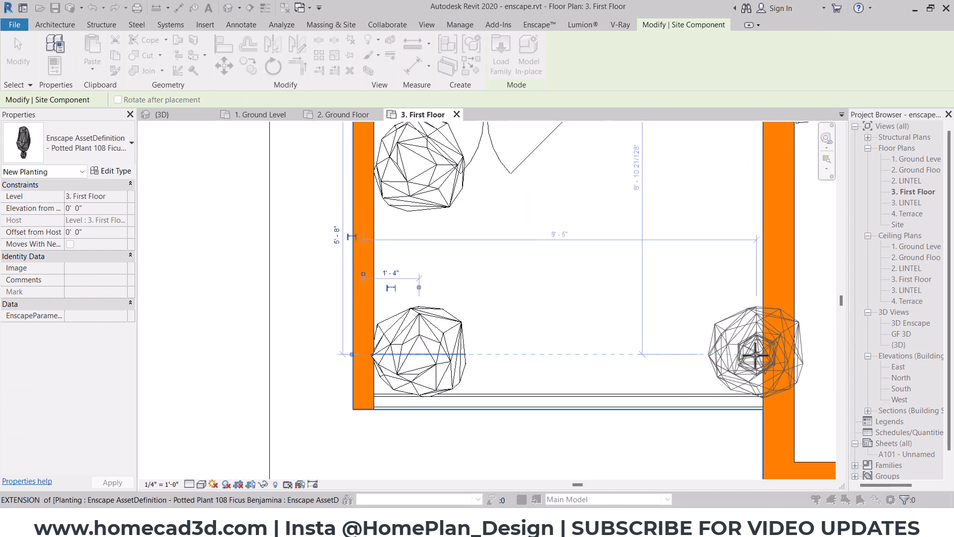
click(723, 354)
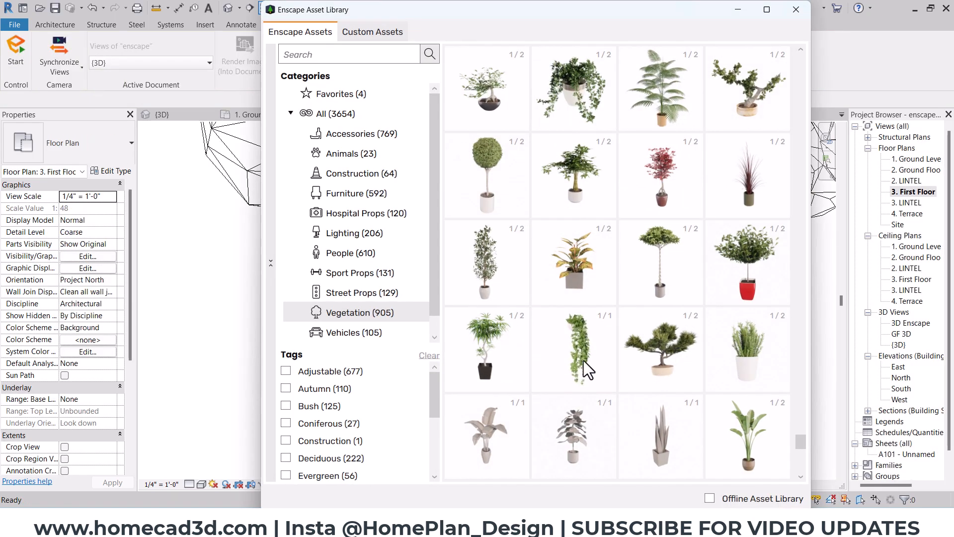
Step: Browse the Enscape vegetation assets from the potted plants back through the hedges and trees
scroll(583, 351, up, 1)
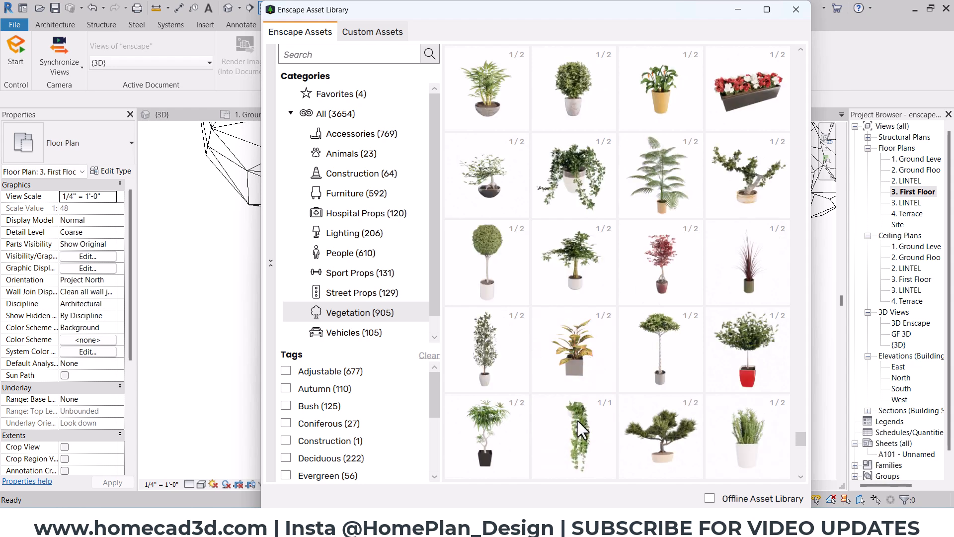
scroll(577, 421, up, 5)
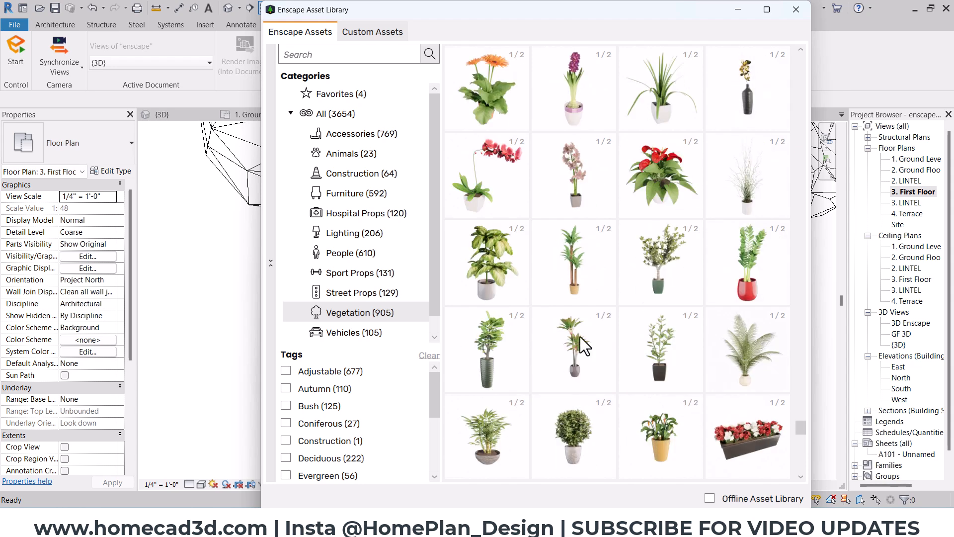
scroll(580, 299, up, 3)
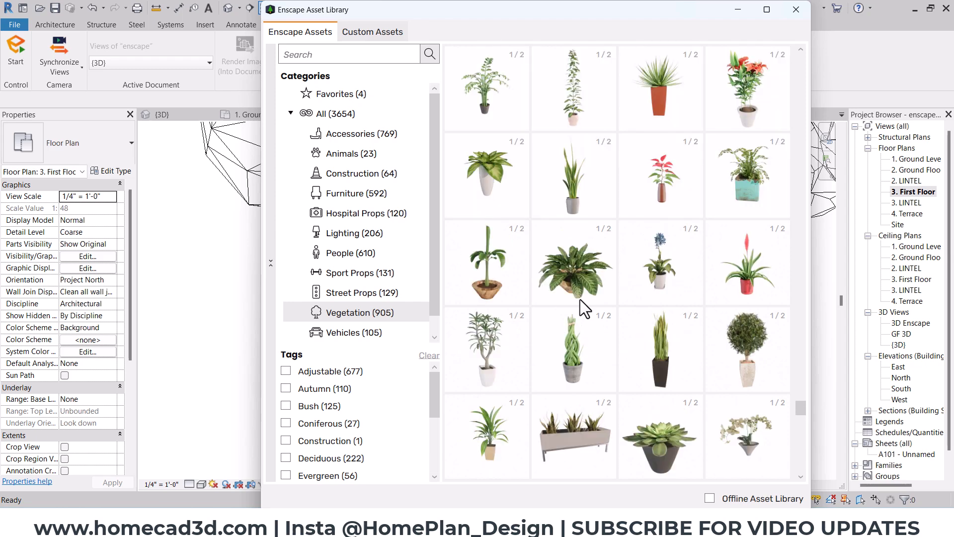
scroll(580, 299, up, 3)
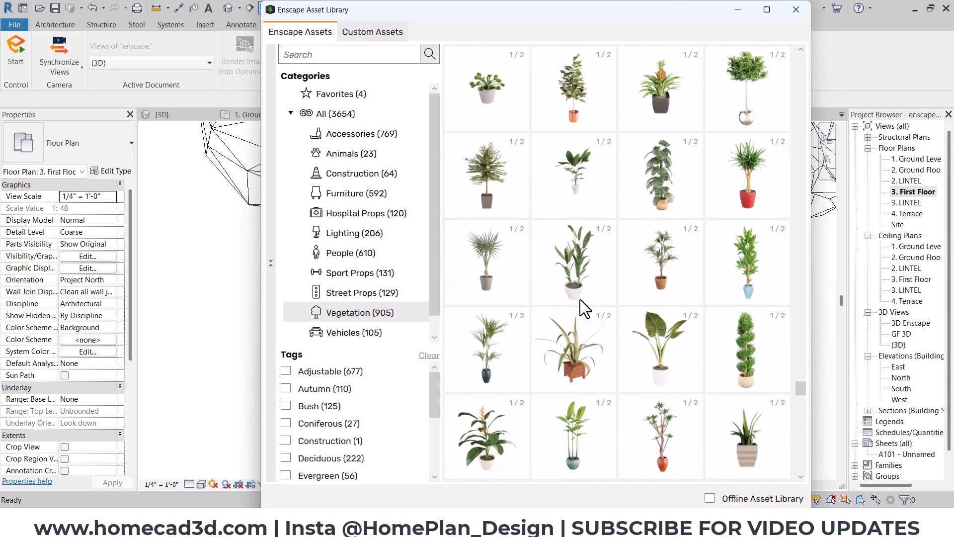
scroll(580, 299, up, 5)
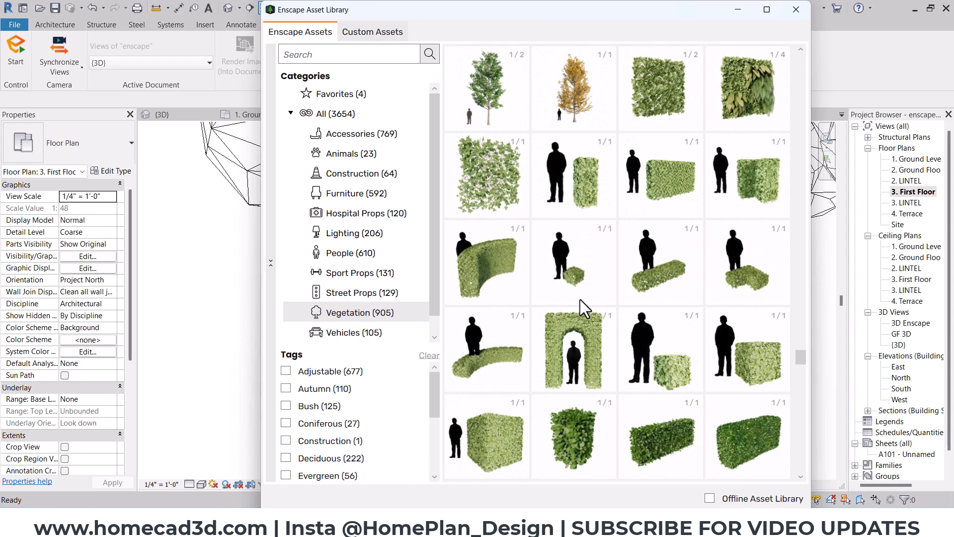
scroll(580, 300, up, 5)
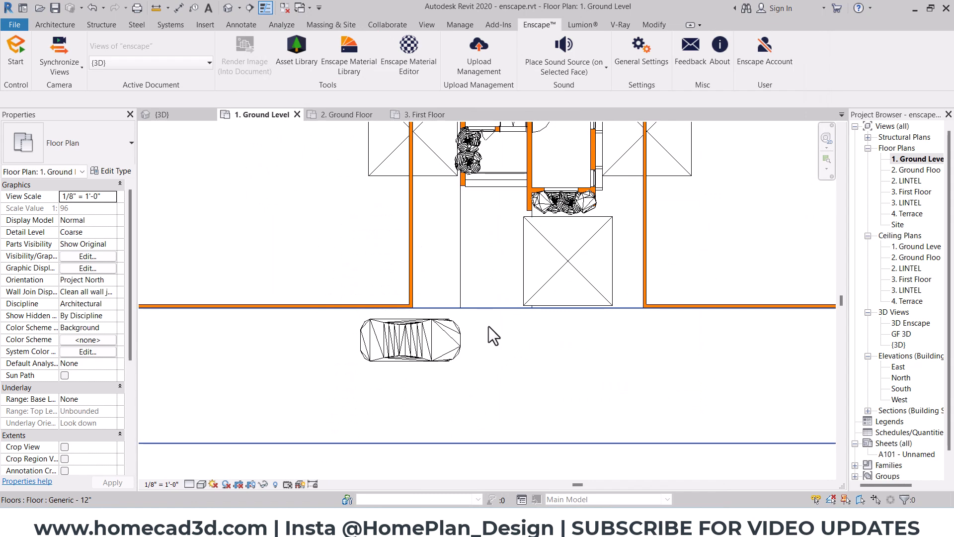
Step: Examine the surrounding trees, buildings and car in the 1. Ground Level plan, and the front of the house in the default 3D view
scroll(488, 326, down, 4)
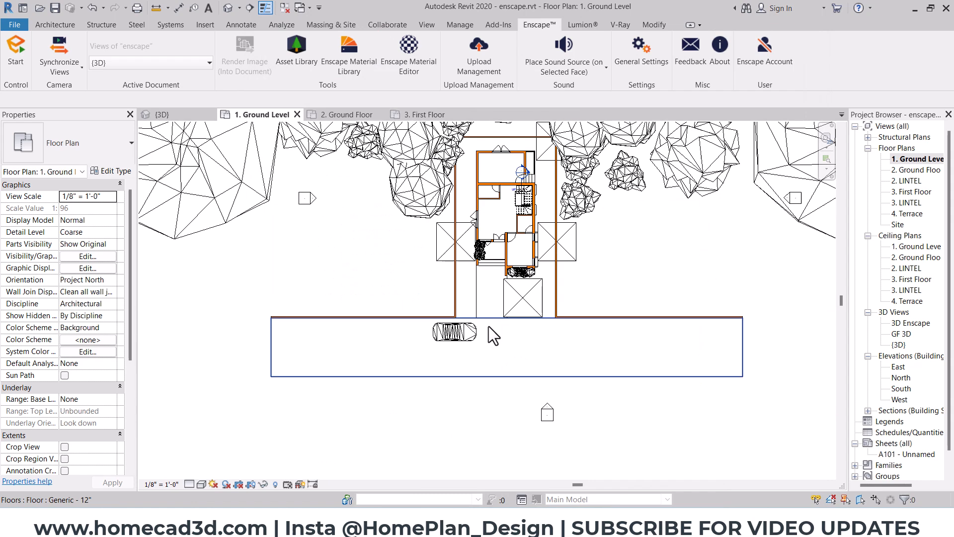
middle_drag(613, 240, 598, 303)
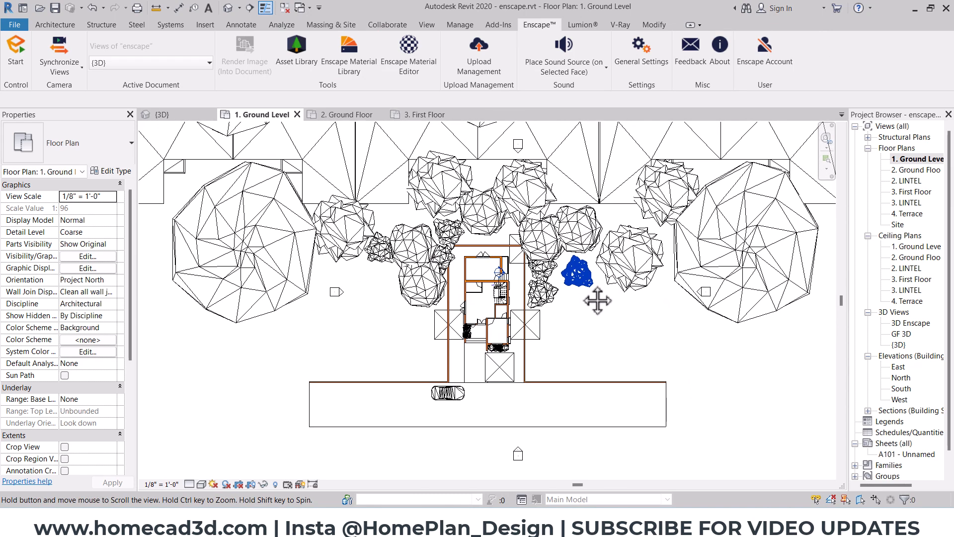
scroll(554, 354, up, 3)
scroll(553, 354, up, 1)
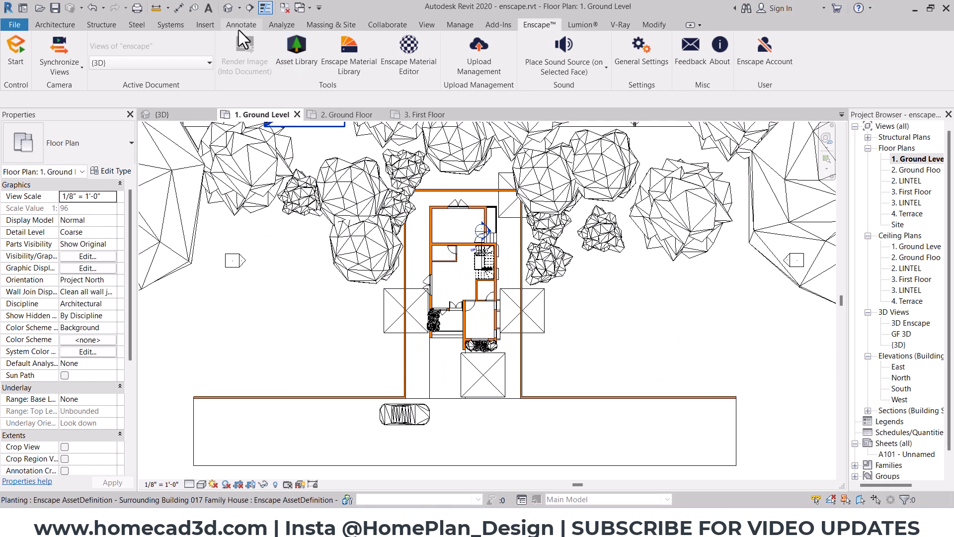
click(228, 9)
scroll(589, 315, down, 3)
mouse_move(589, 315)
shift+middle_down()
mouse_move(363, 322)
mouse_move(611, 321)
mouse_move(497, 325)
mouse_move(581, 319)
shift+middle_up()
scroll(487, 242, up, 3)
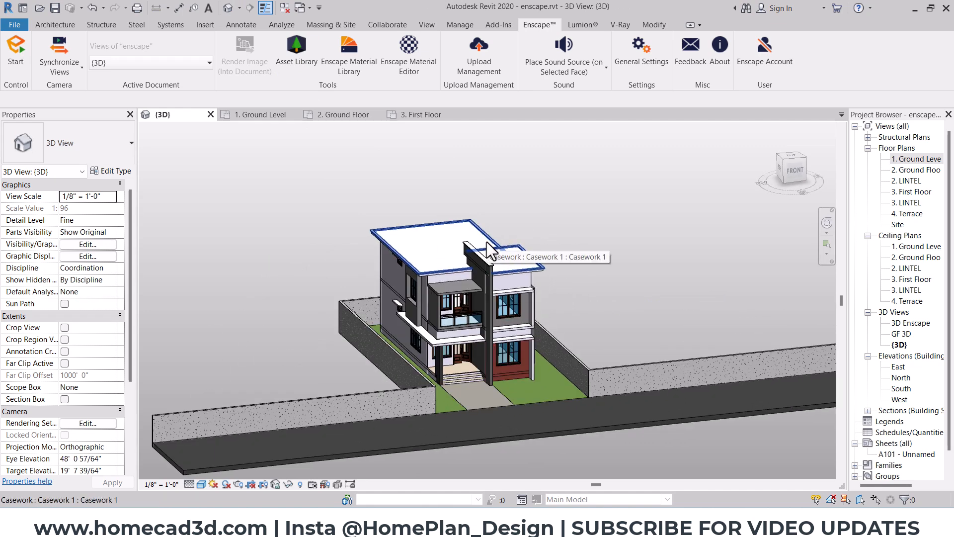
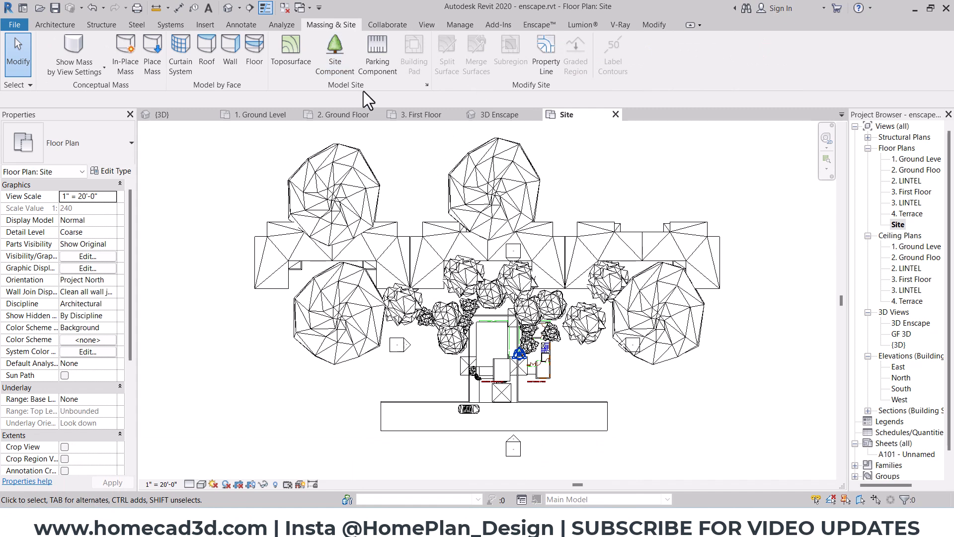
Step: Create a toposurface in the Site plan with four points at elevation 0' 0": both outer ends of the front wall and two behind the neighbouring buildings
click(288, 55)
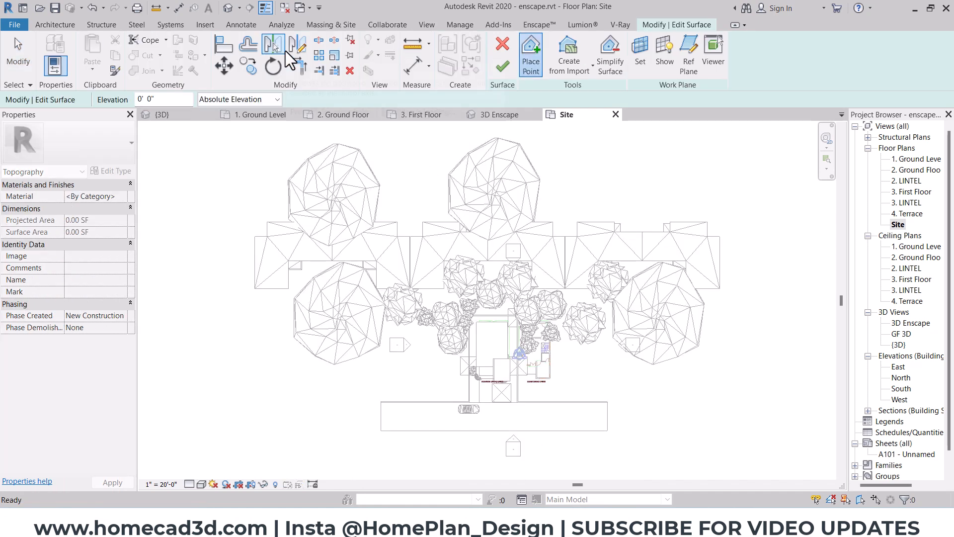
scroll(383, 403, up, 5)
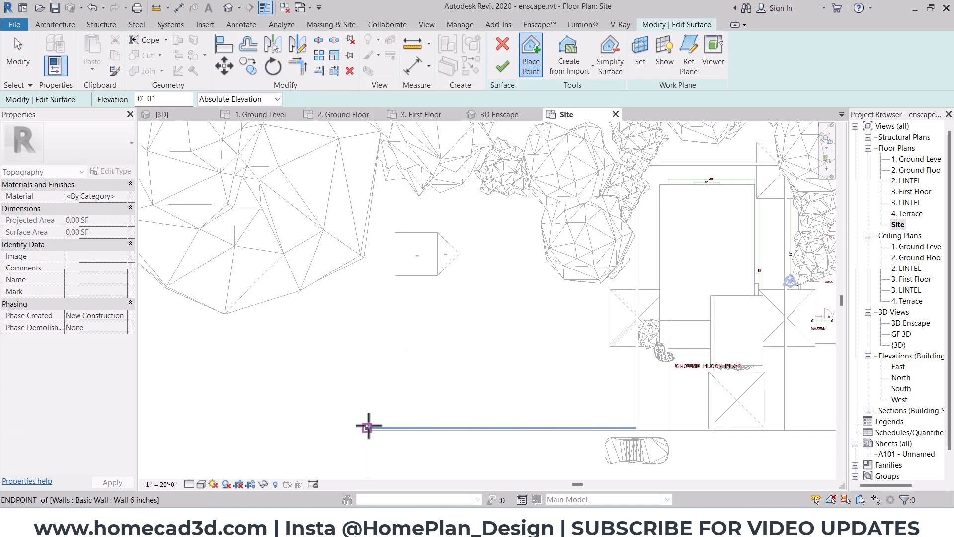
middle_drag(587, 378, 313, 315)
click(785, 365)
scroll(749, 357, down, 6)
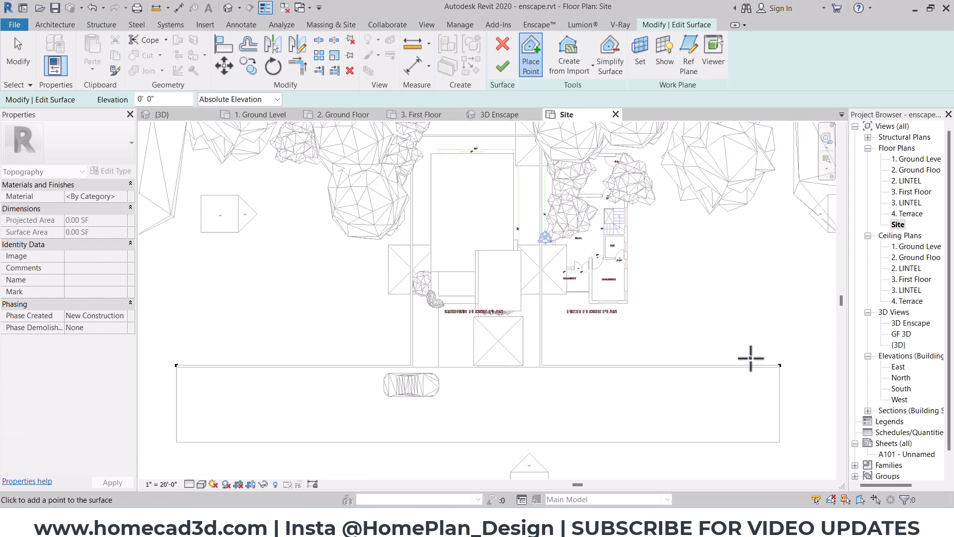
middle_drag(760, 300, 705, 392)
click(705, 160)
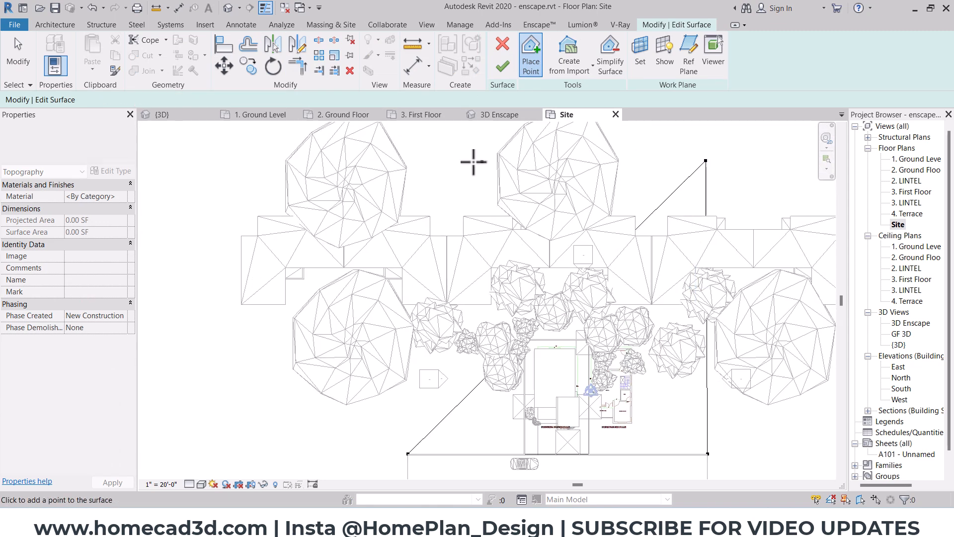
click(412, 160)
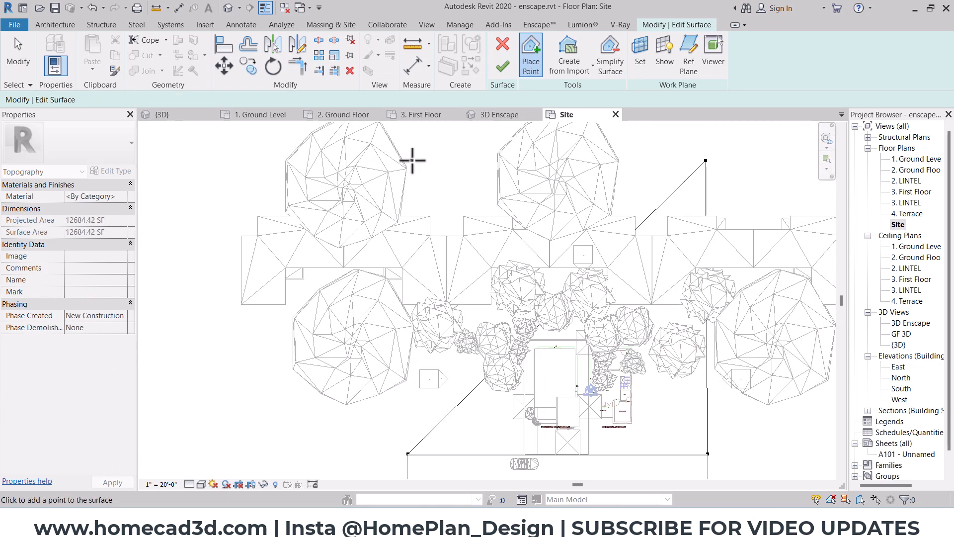
Step: Align the toposurface's two rear corner points with the outer ends of the front boundary wall
click(223, 44)
middle_drag(435, 265, 412, 263)
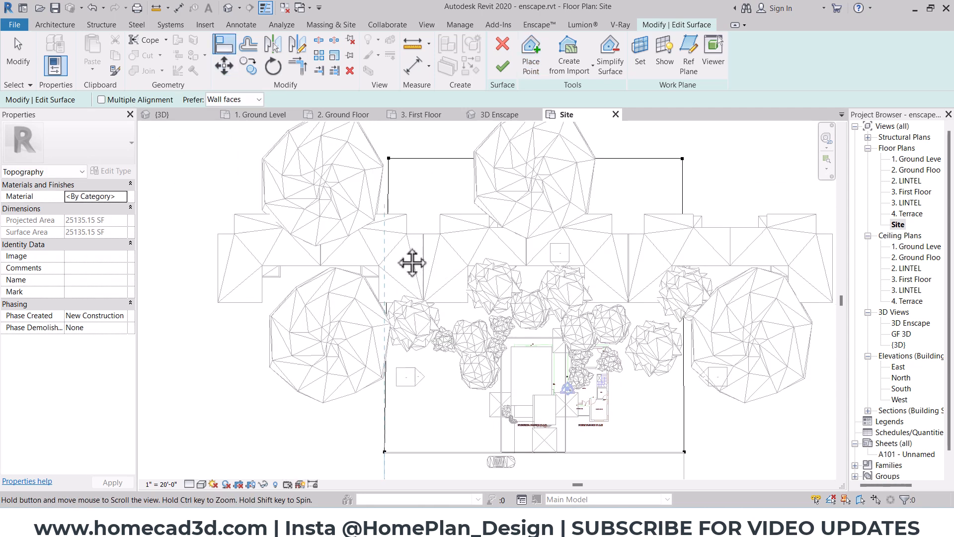
click(388, 158)
click(684, 469)
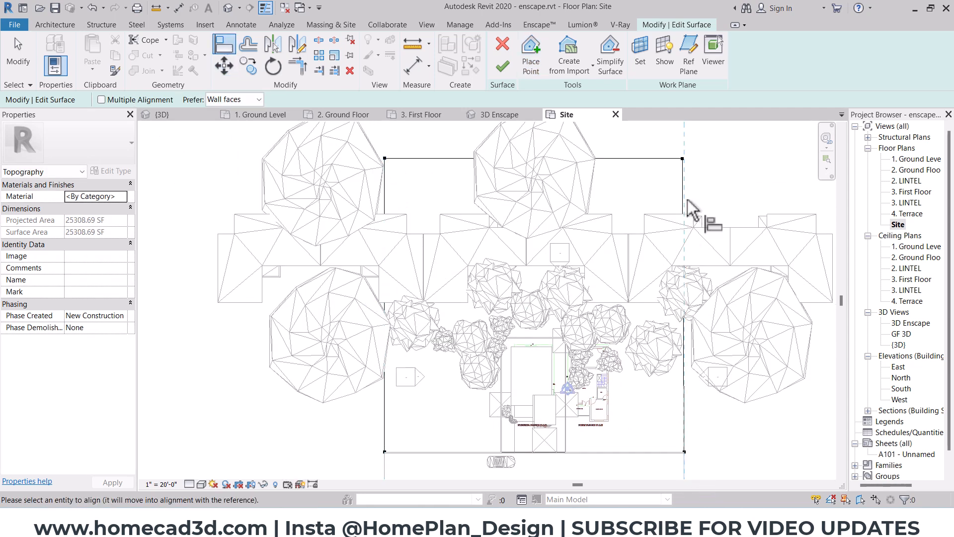
click(683, 159)
key(Escape)
key(Escape)
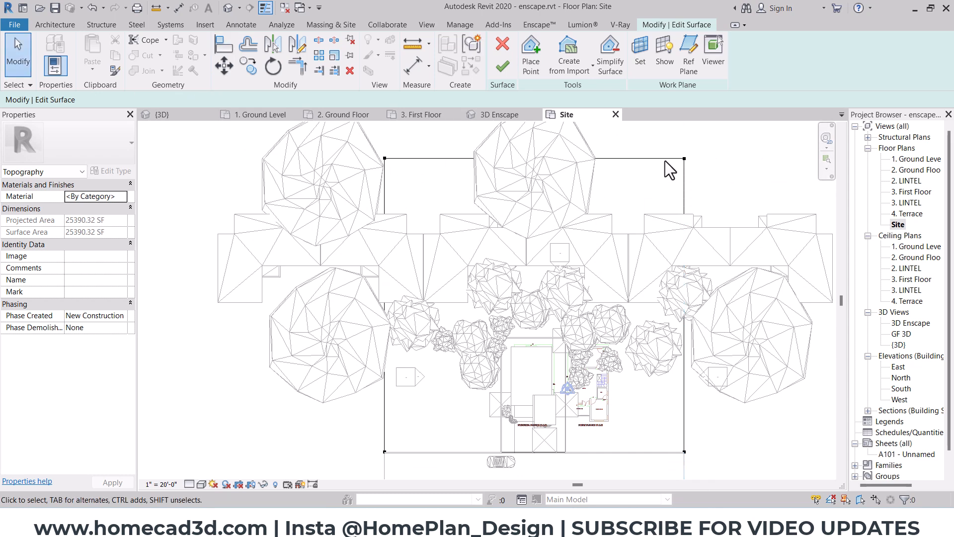
Step: Move the toposurface's two right boundary points outward, beyond the rightmost neighbouring building
drag(665, 160, 744, 469)
click(224, 65)
scroll(580, 303, down, 2)
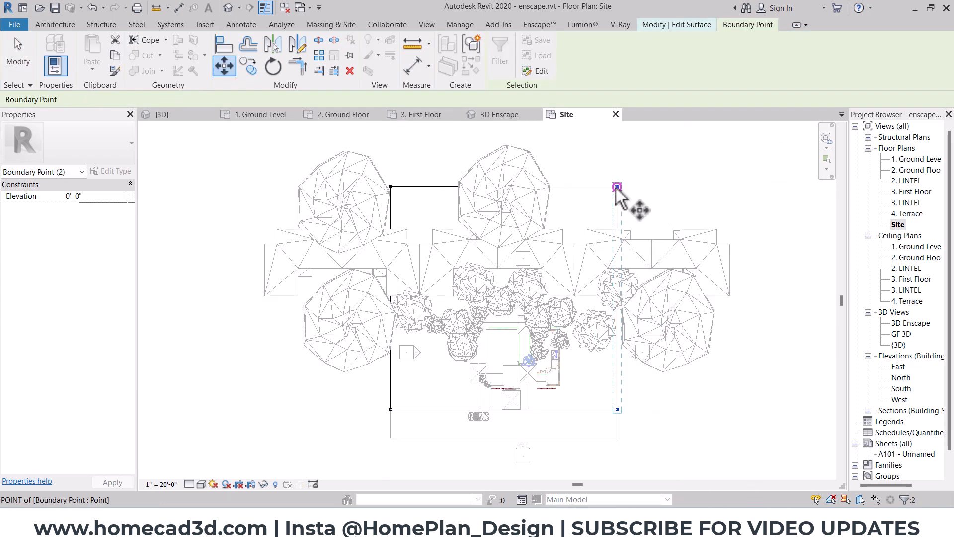
click(614, 188)
click(764, 188)
Step: Move the toposurface's two left boundary points outward, beyond the leftmost neighbouring building
drag(323, 154, 411, 412)
click(224, 65)
click(391, 145)
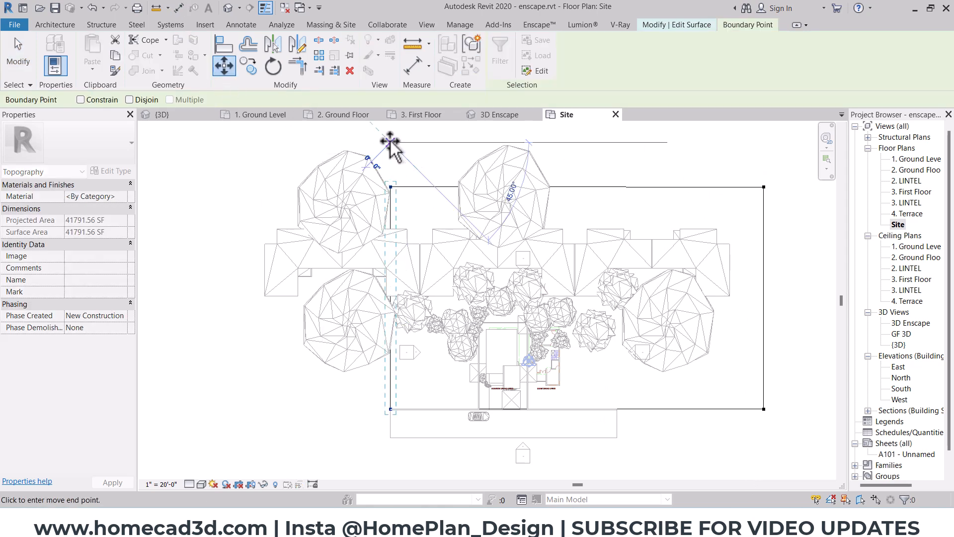
click(244, 145)
click(411, 214)
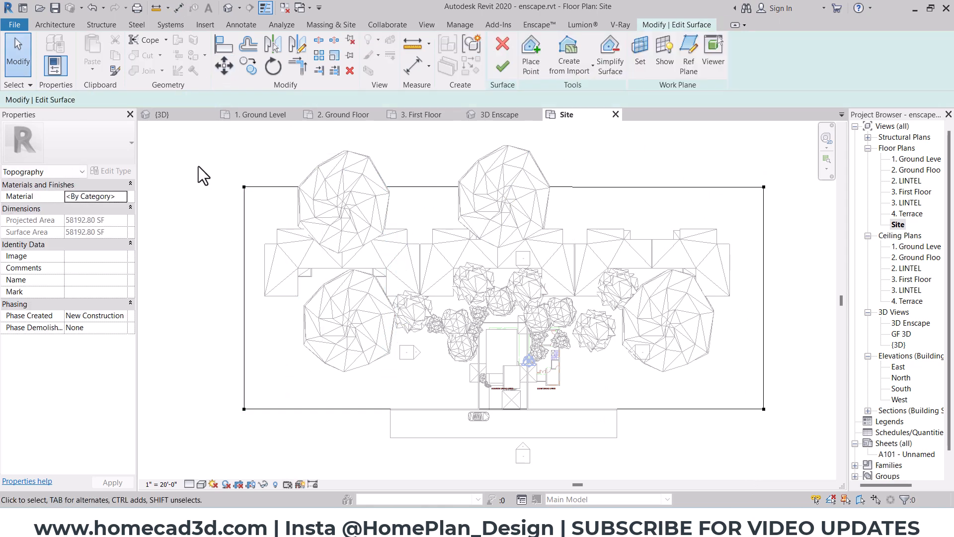
Step: Move the toposurface's two rear boundary points back behind the large rear trees, and finish the surface
drag(216, 154, 809, 234)
click(224, 66)
click(209, 203)
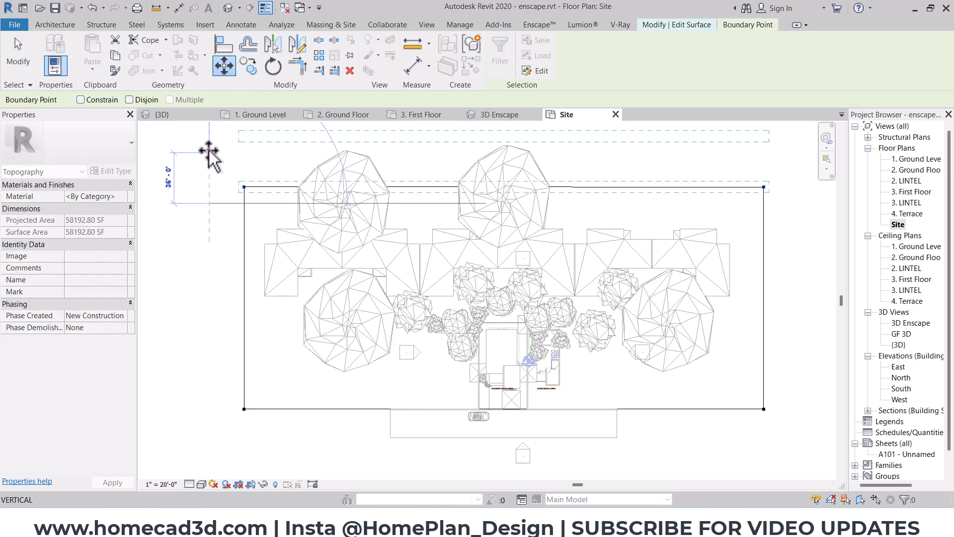
click(209, 150)
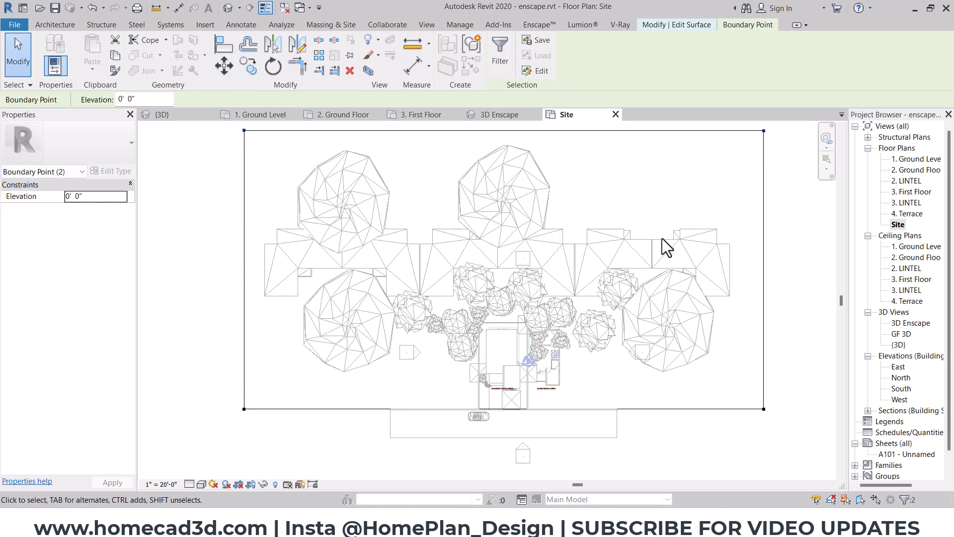
click(674, 25)
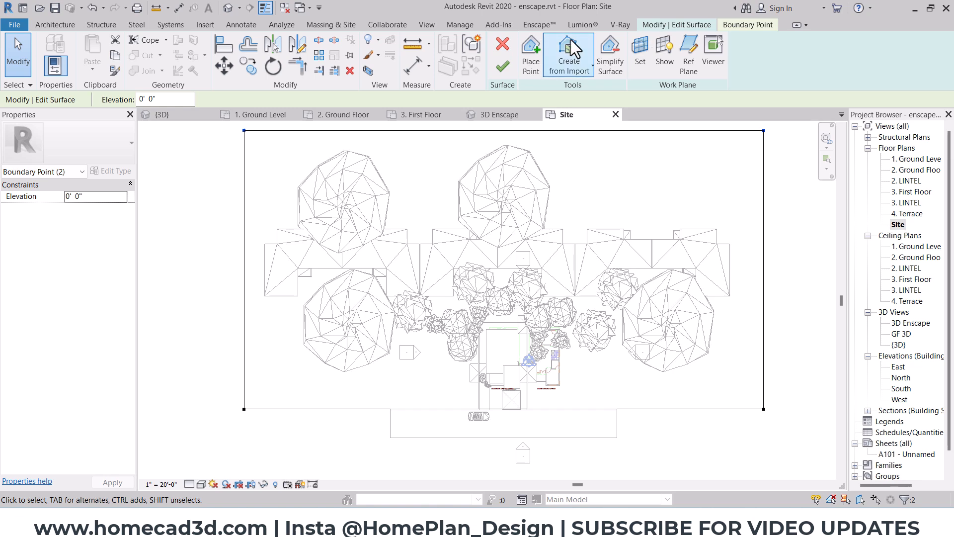
click(502, 57)
Step: Start splitting the toposurface in the Site plan, sketching the split line along the rear boundary wall between its two outer corners
click(229, 8)
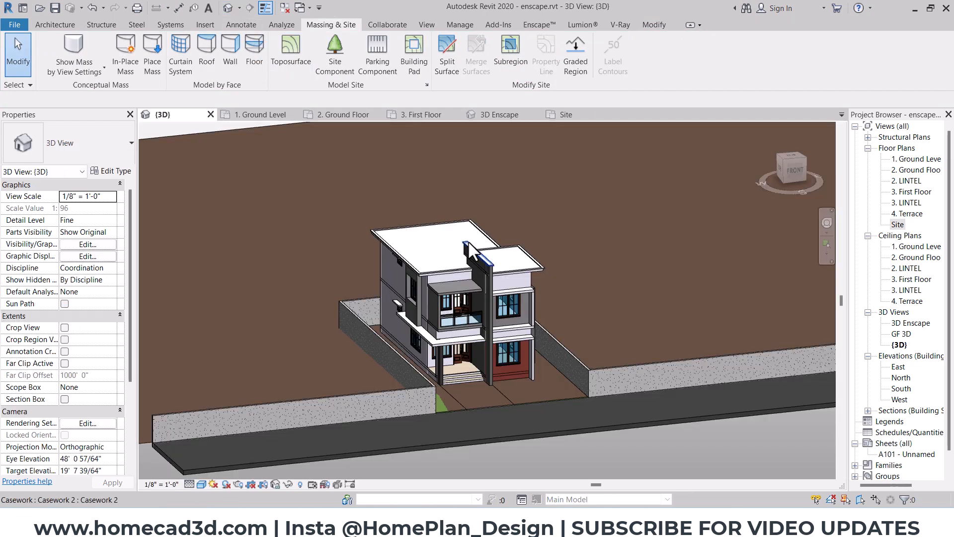
scroll(546, 376, up, 5)
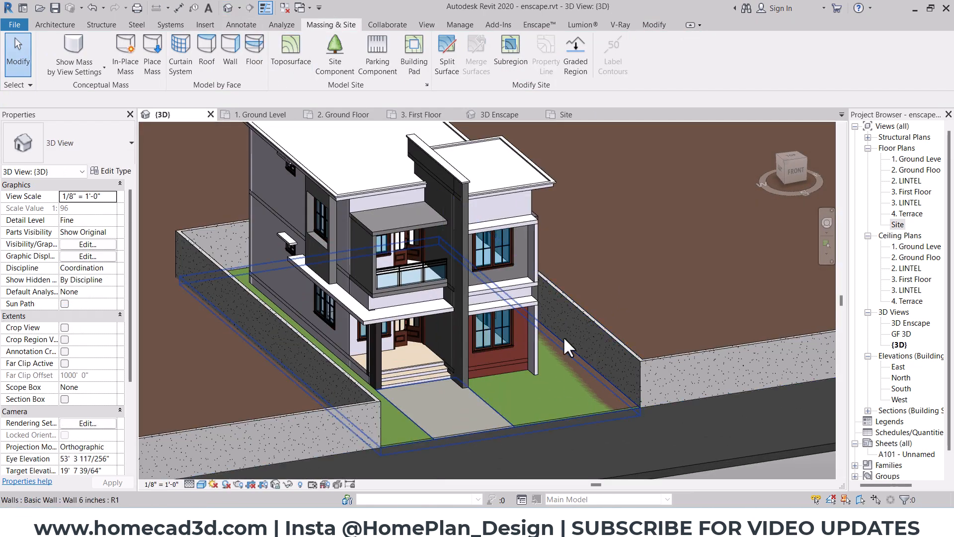
double_click(897, 224)
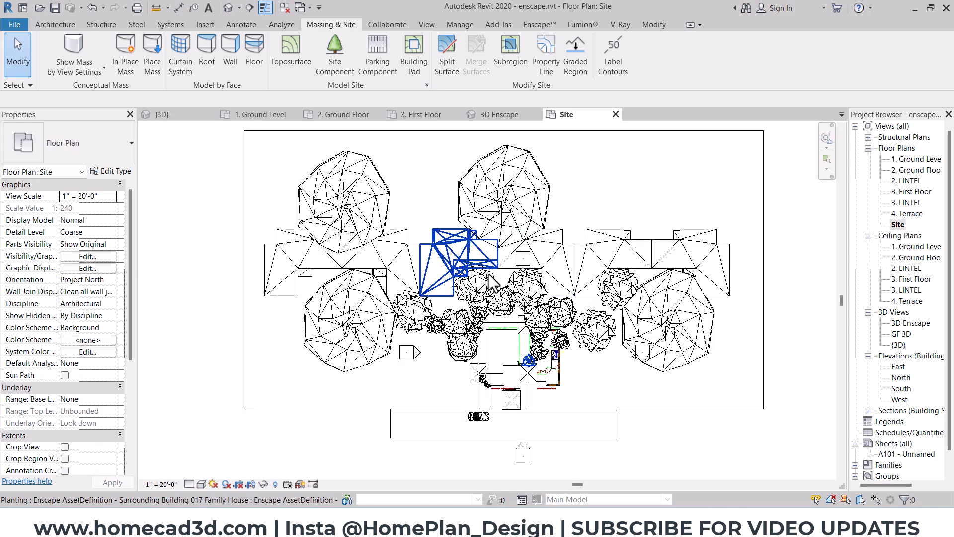
click(446, 58)
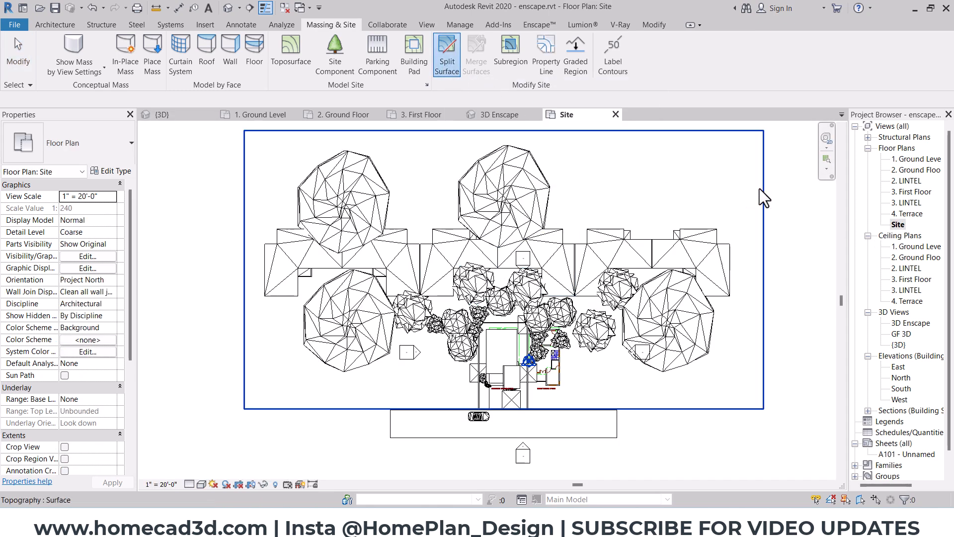
click(703, 196)
scroll(606, 405, up, 4)
scroll(473, 404, up, 5)
scroll(426, 394, up, 2)
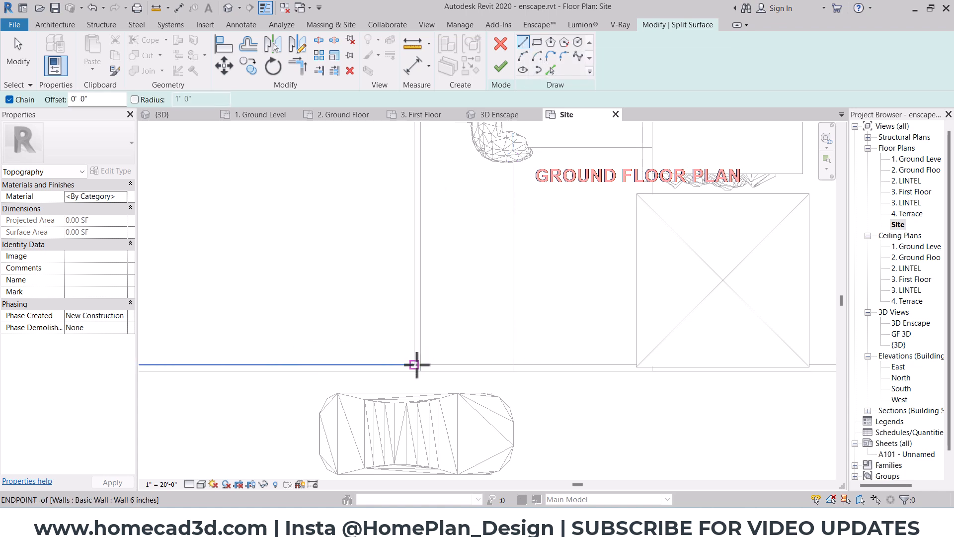
scroll(404, 219, down, 2)
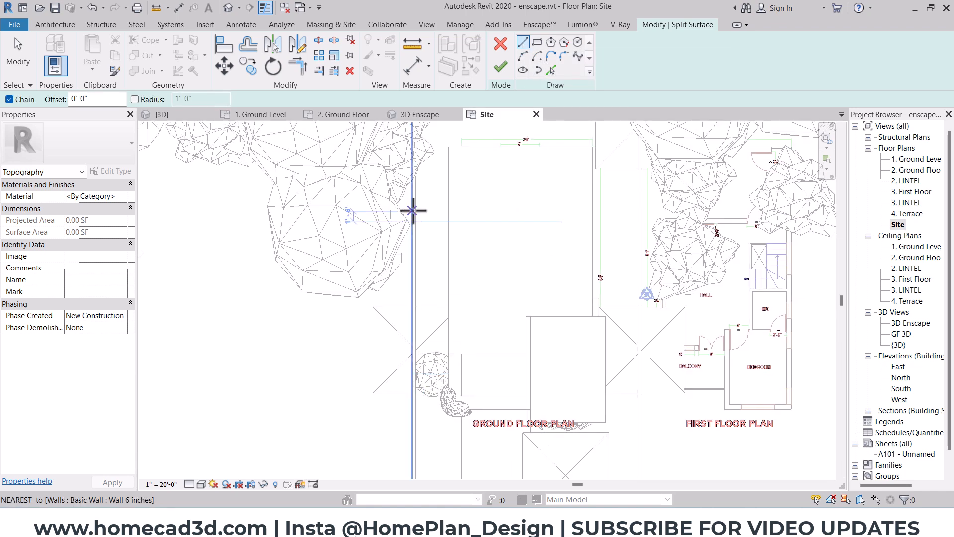
middle_drag(413, 211, 411, 326)
scroll(410, 232, up, 8)
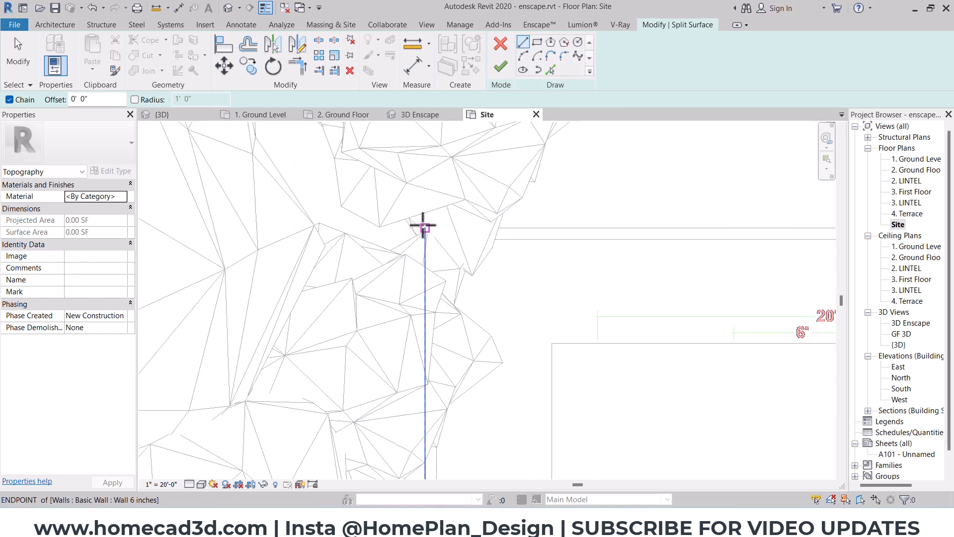
click(423, 225)
scroll(425, 225, down, 5)
middle_drag(831, 245, 589, 224)
click(586, 200)
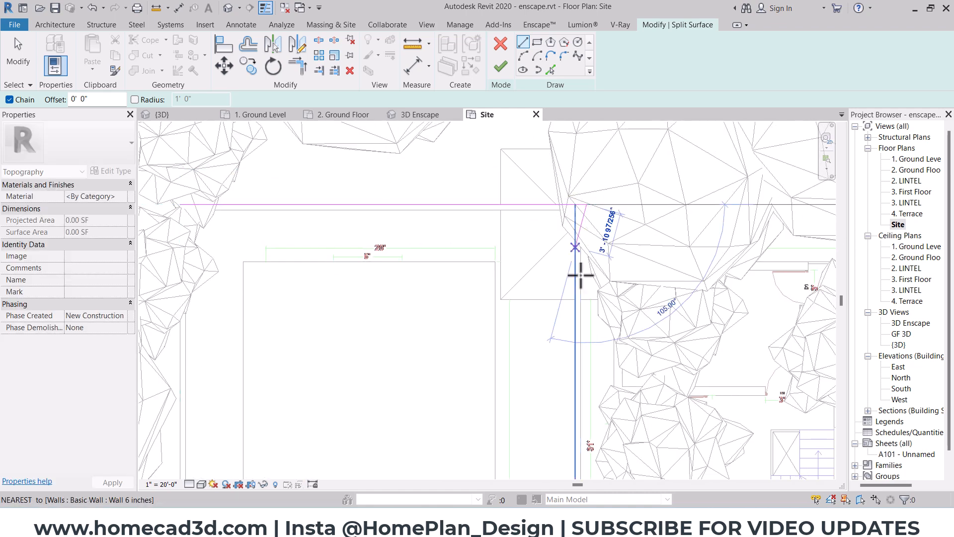
Step: Continue the split line along the right side wall from the rear corner to beyond the front boundary wall
scroll(582, 318, down, 3)
middle_drag(603, 430, 603, 121)
click(580, 386)
key(Escape)
key(Escape)
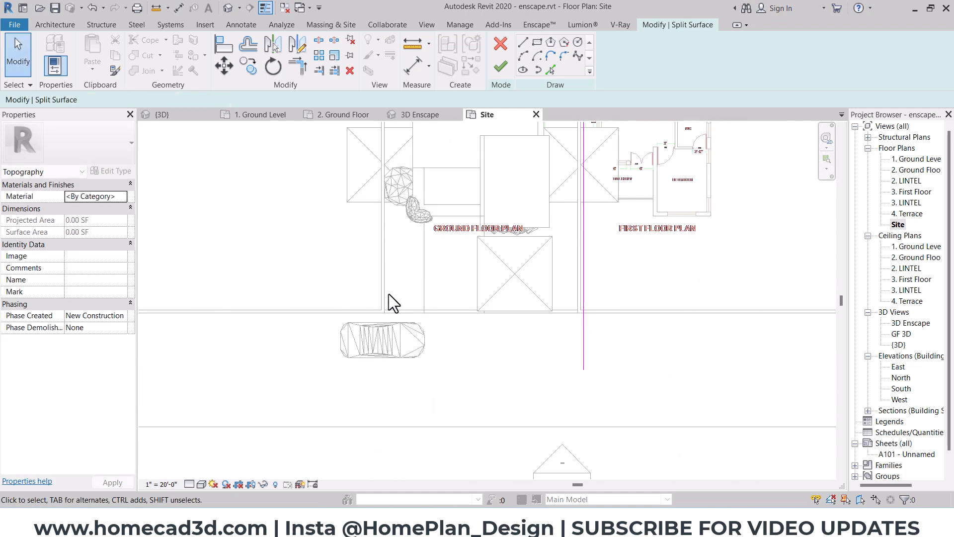
Step: Sketch the left split line from the rear wall corner along the left side wall, ending beyond the front boundary wall
scroll(412, 274, down, 2)
click(523, 43)
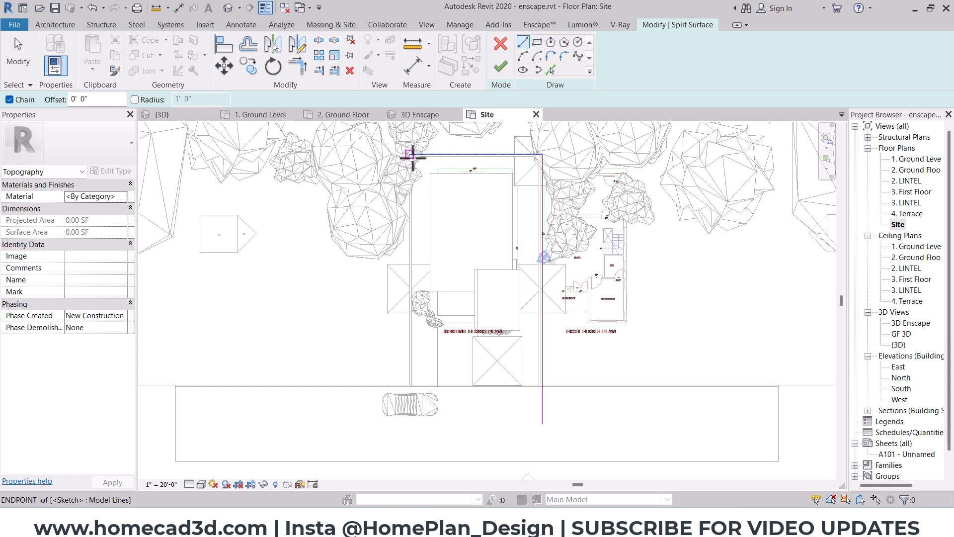
click(411, 155)
key(Escape)
key(Escape)
Step: Align the right split line with the outer face of the right side wall, and finish the surface split
scroll(432, 392, up, 3)
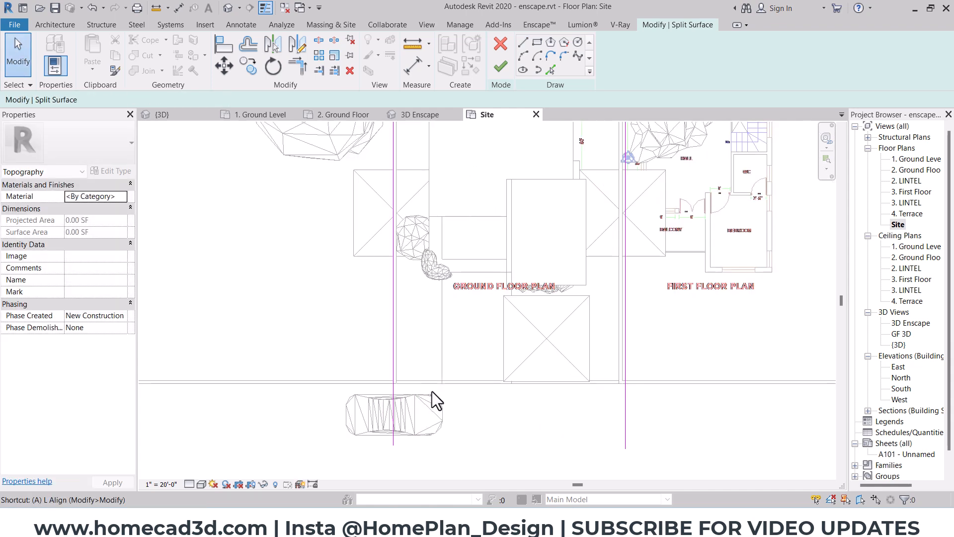
key(a)
key(l)
scroll(686, 330, up, 4)
click(691, 288)
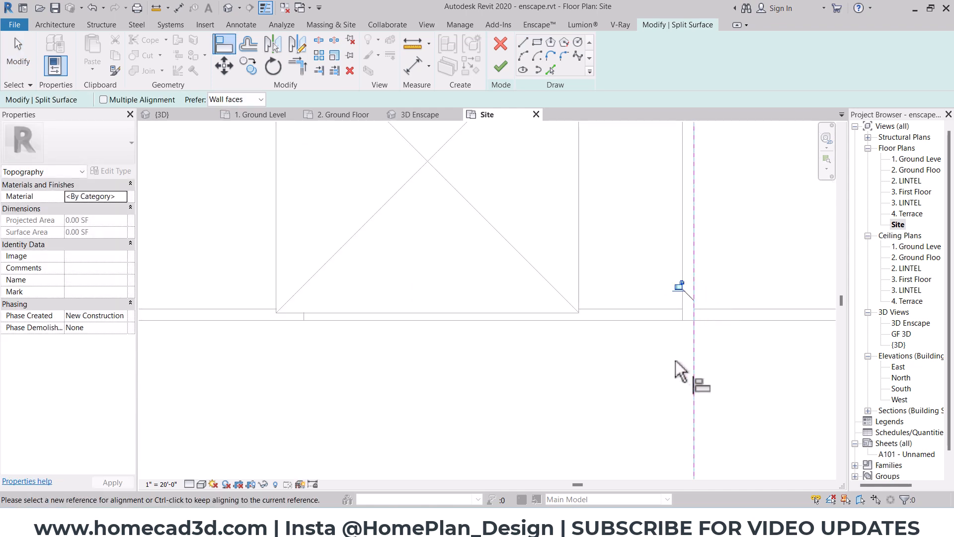
scroll(676, 360, down, 3)
middle_drag(709, 347, 594, 269)
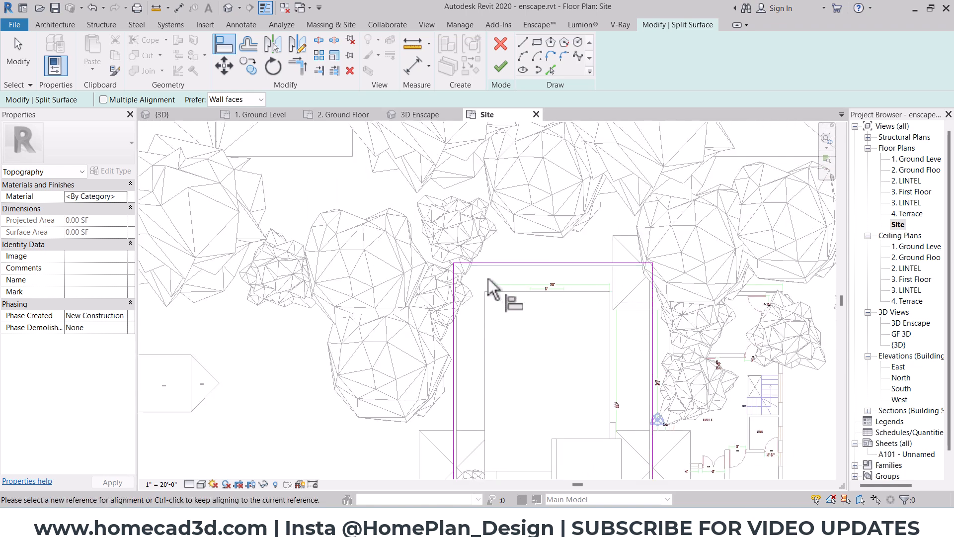
key(Escape)
key(Escape)
scroll(520, 252, down, 4)
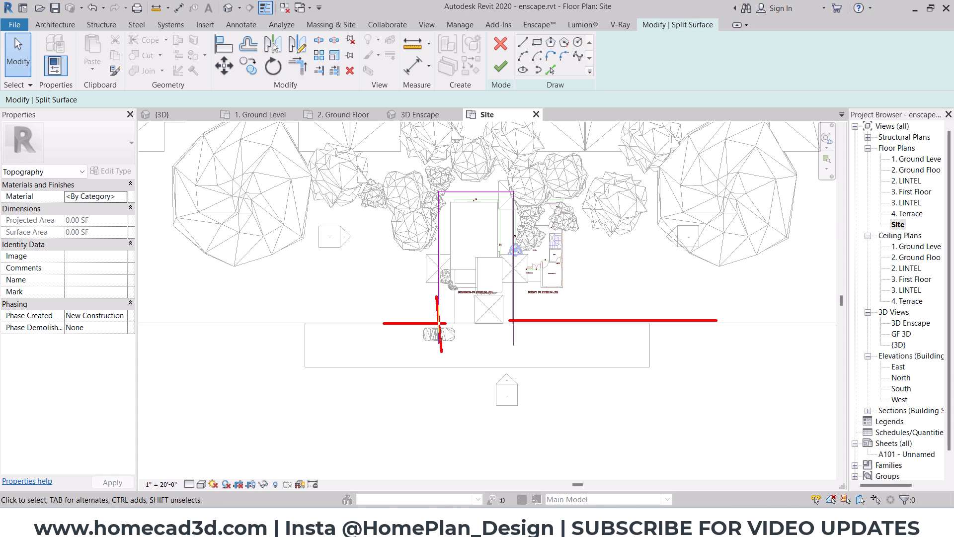
click(502, 63)
Step: Delete the split-off topography inside the plot walls in the 3D view
click(228, 8)
key(Escape)
scroll(549, 367, up, 3)
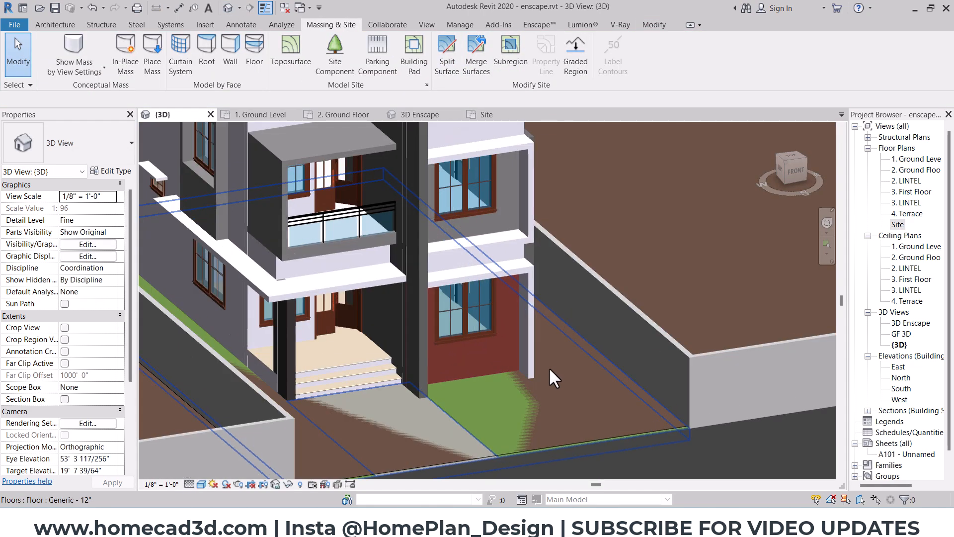
click(551, 367)
key(Escape)
click(551, 367)
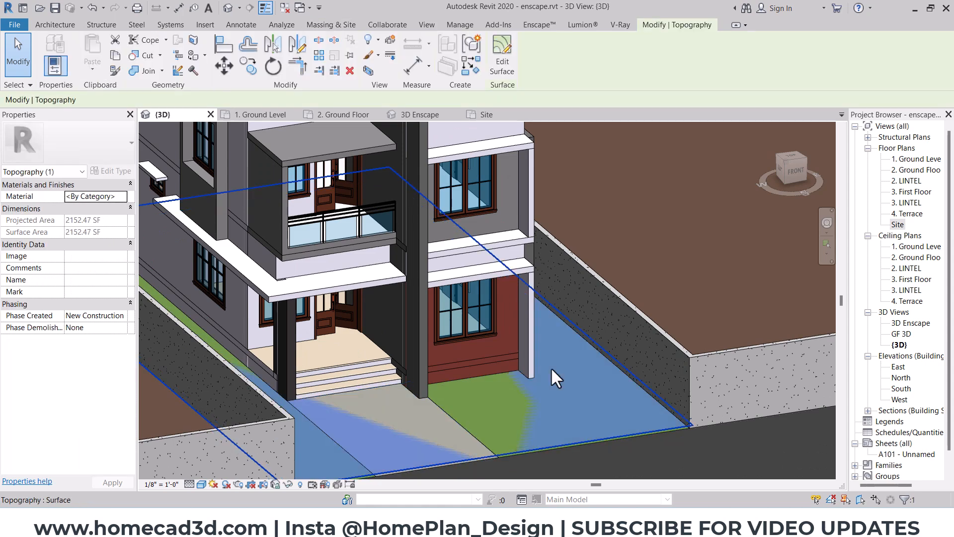
key(Escape)
Step: Assign the 01 GRASS material to the large toposurface surrounding the plot
scroll(551, 367, down, 5)
scroll(550, 366, down, 5)
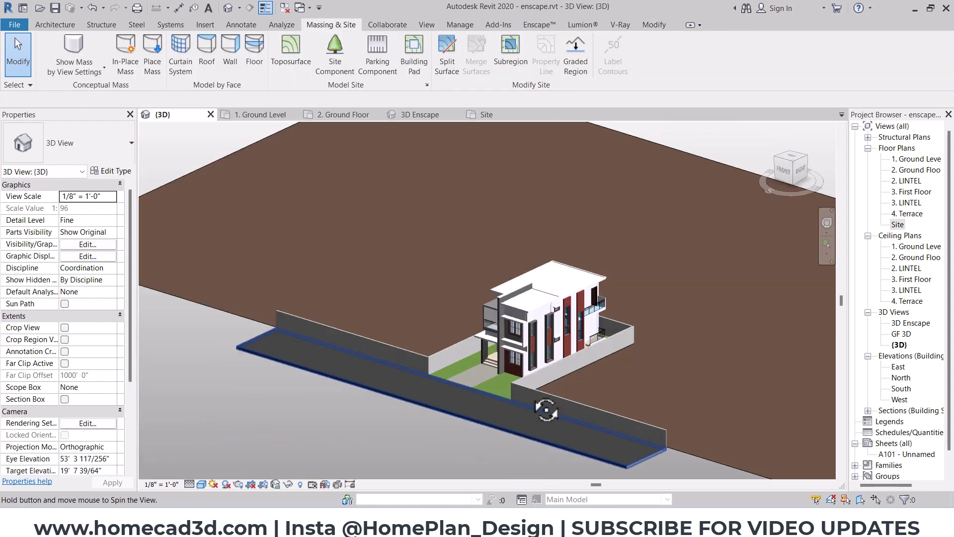
click(235, 301)
click(122, 196)
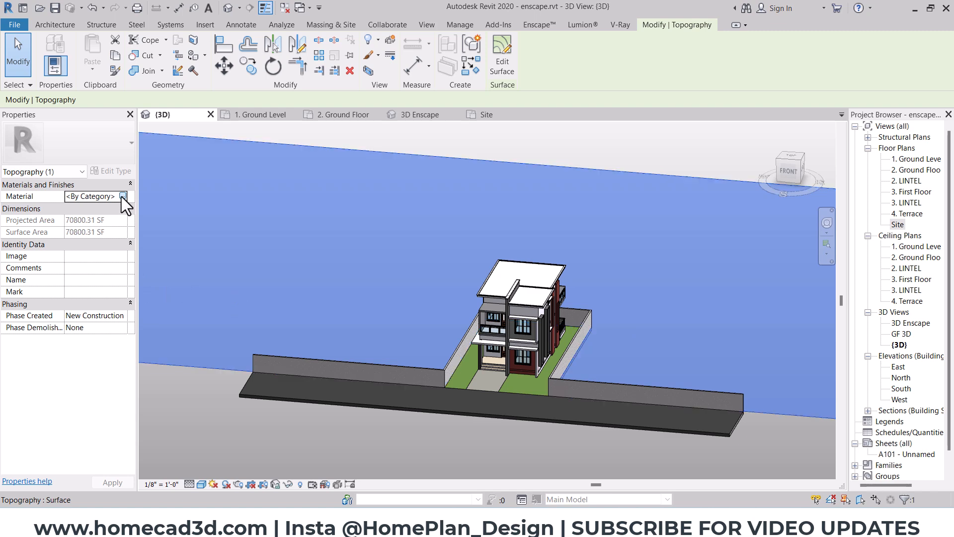
click(122, 196)
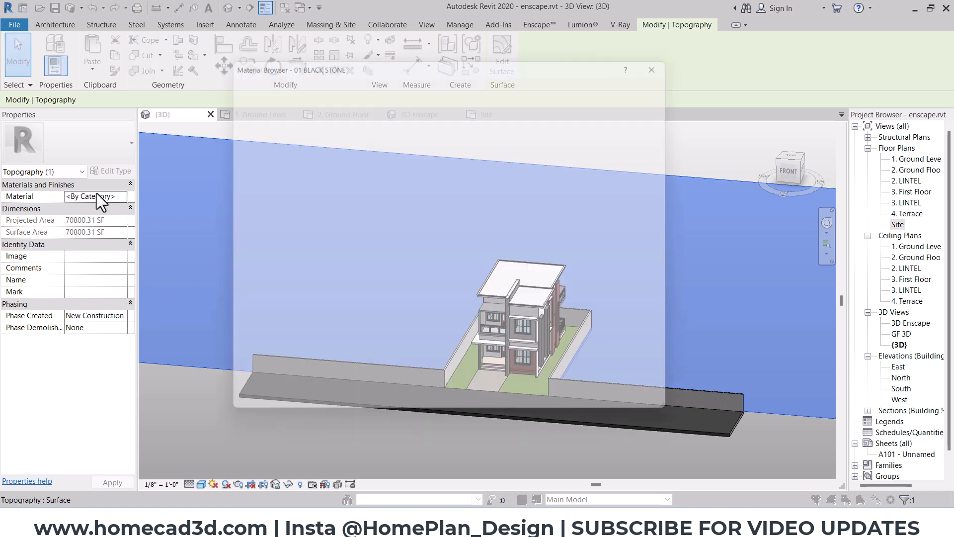
click(308, 211)
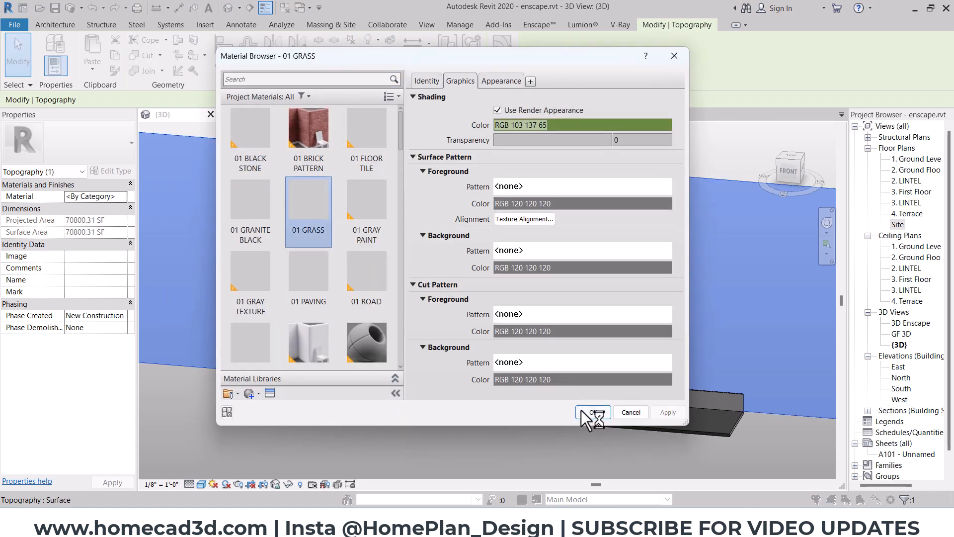
key(Return)
click(432, 448)
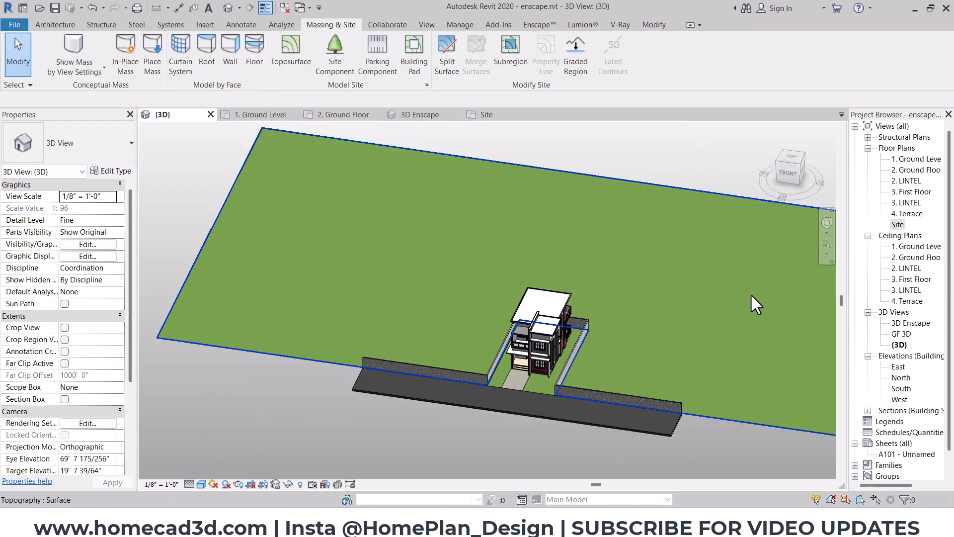
Step: Edit the road floor's boundary in the Site plan, extending its right end to the toposurface's right edge
click(388, 347)
click(506, 56)
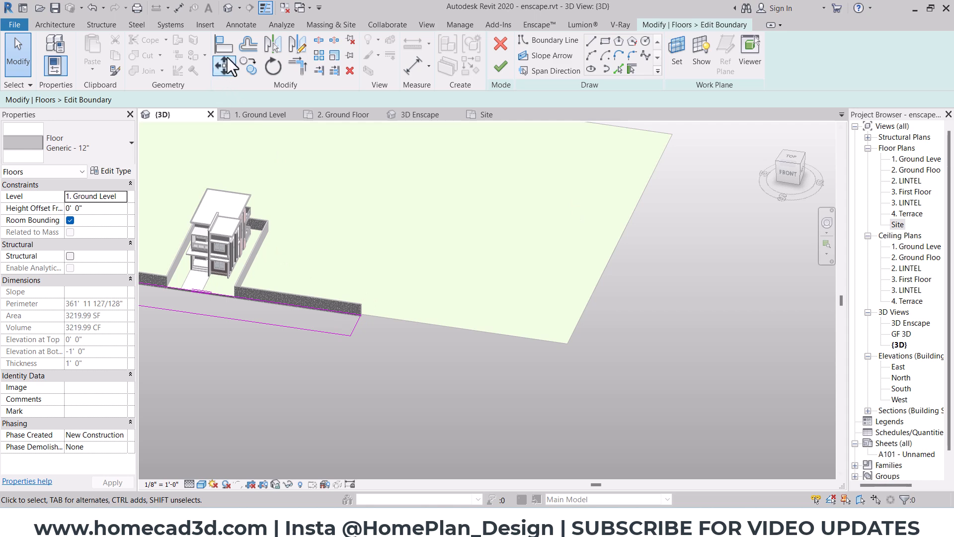
double_click(916, 159)
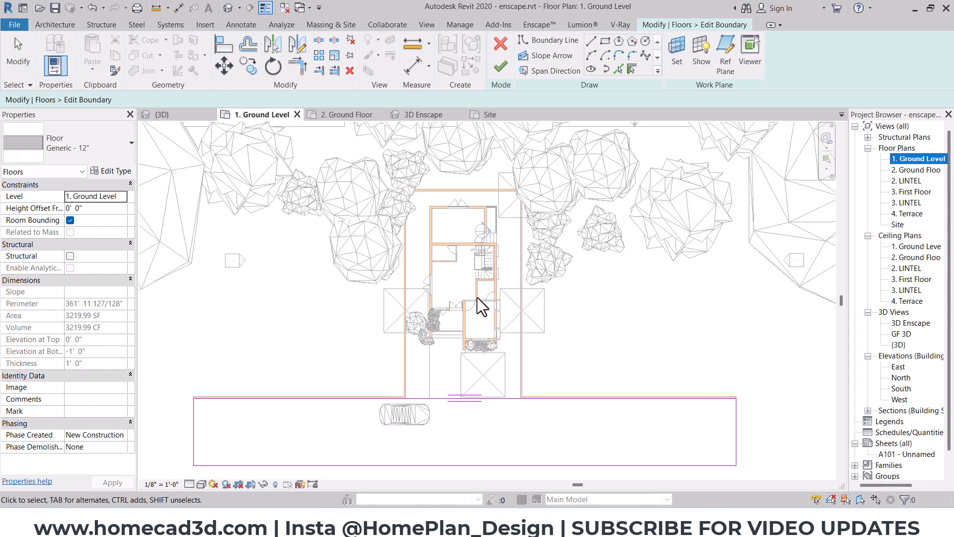
key(z)
key(o)
double_click(898, 224)
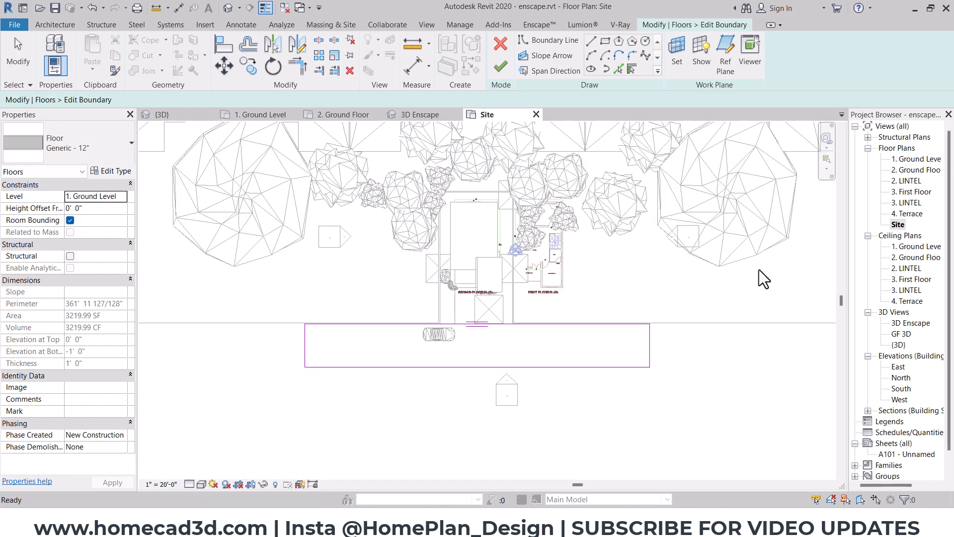
middle_drag(760, 277, 489, 346)
scroll(489, 344, up, 2)
click(491, 338)
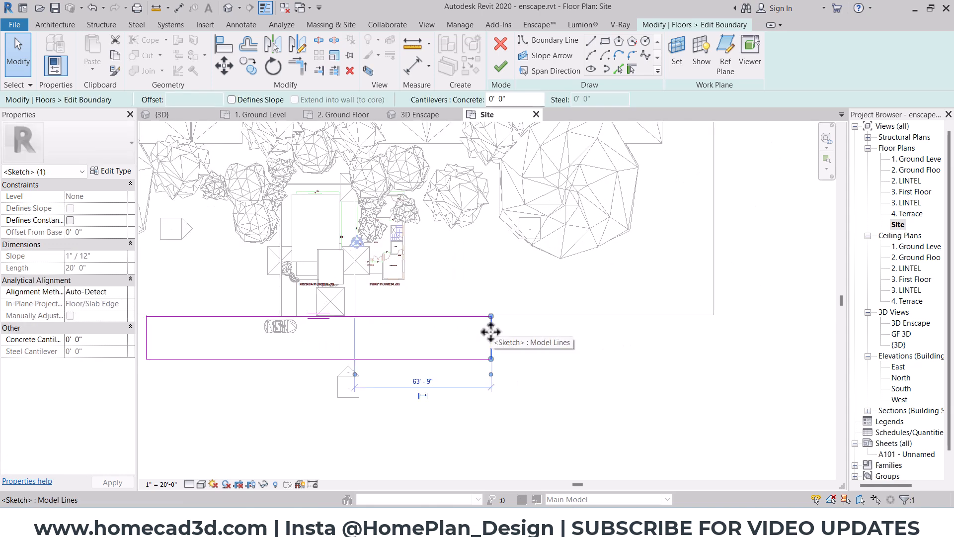
mouse_move(491, 338)
mouse_down()
mouse_move(704, 330)
mouse_move(718, 340)
mouse_up()
Step: Extend the road floor's left end to the toposurface's left edge, and finish the boundary edit
shift+scroll(718, 340, left, 5)
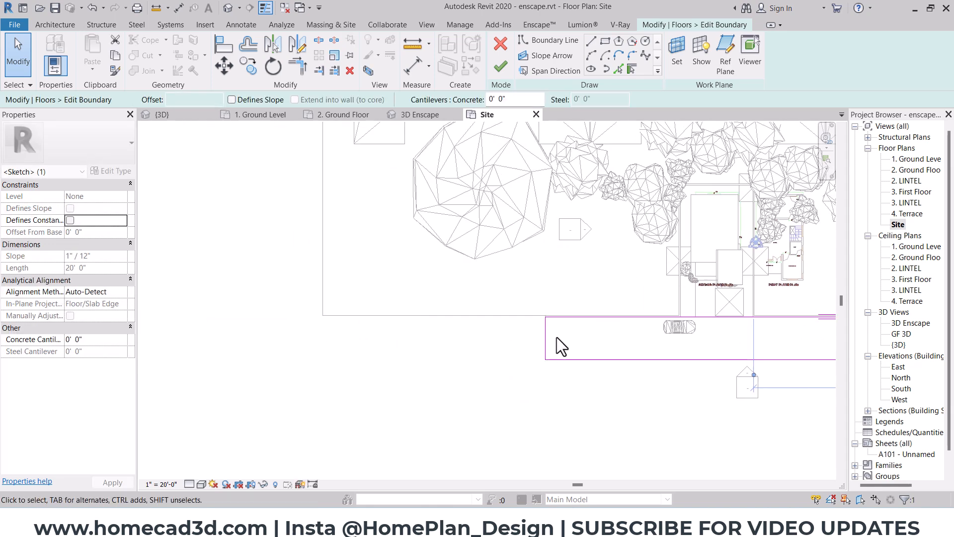
drag(544, 339, 322, 332)
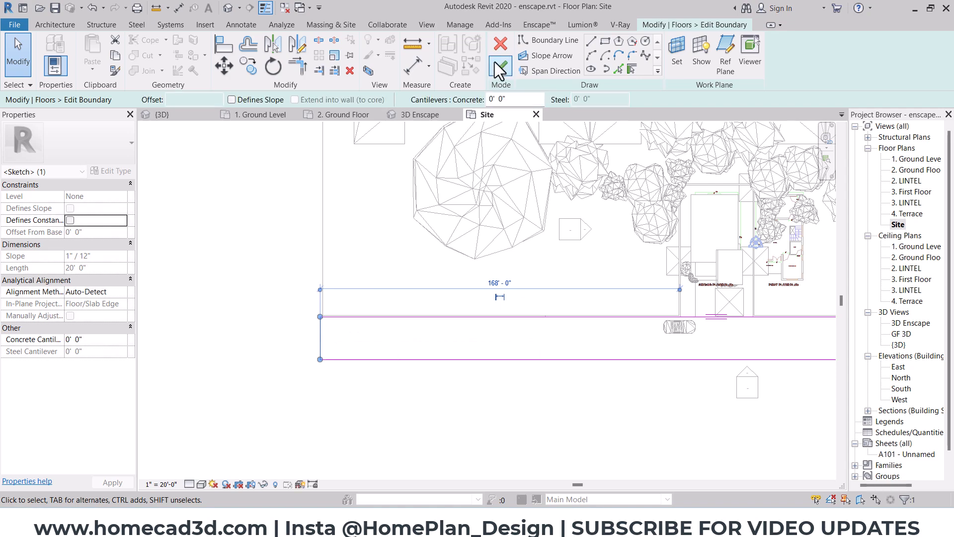
click(500, 66)
scroll(451, 263, down, 3)
key(Escape)
Step: Copy the grass toposurface to the opposite side of the road, just beyond its front edge
middle_drag(451, 263, 259, 320)
click(554, 201)
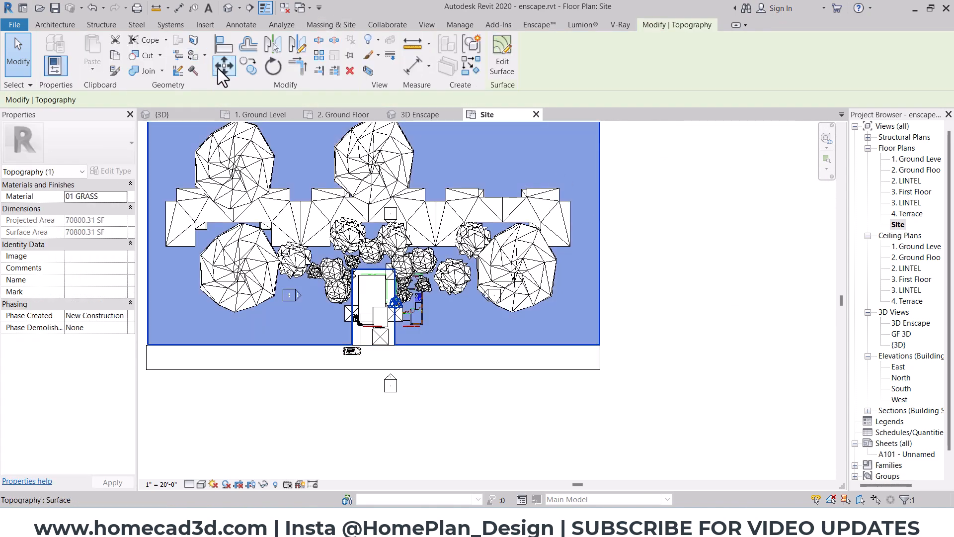
key(m)
key(v)
click(673, 219)
ctrl+scroll(656, 315, down, 3)
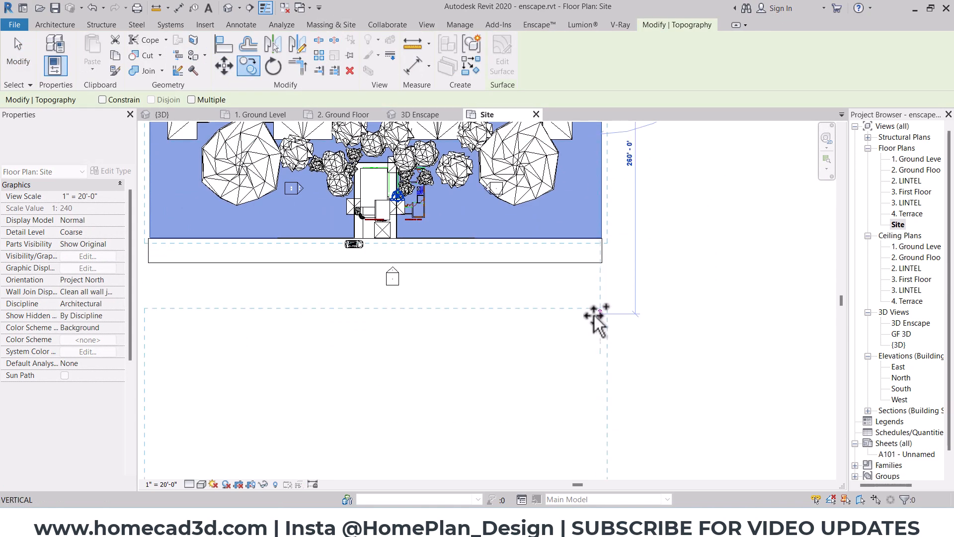
scroll(619, 246, up, 3)
click(616, 237)
key(Escape)
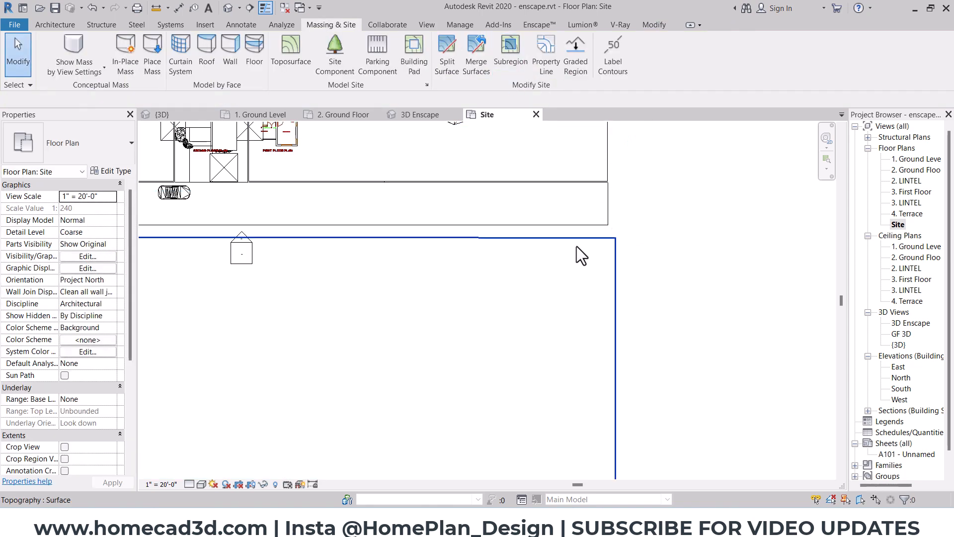
Step: Edit the copied toposurface, aligning its upper right corner point with the road's front edge and right end
click(577, 254)
click(502, 53)
scroll(615, 270, up, 2)
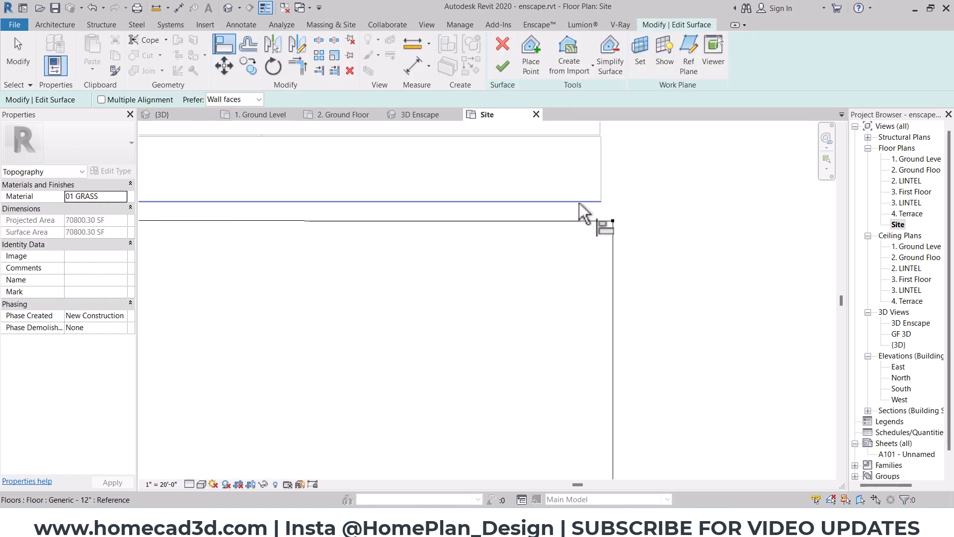
click(580, 202)
click(612, 219)
click(614, 203)
Step: Align the copied toposurface's upper left corner point with the road's front edge and left end
scroll(552, 232, down, 2)
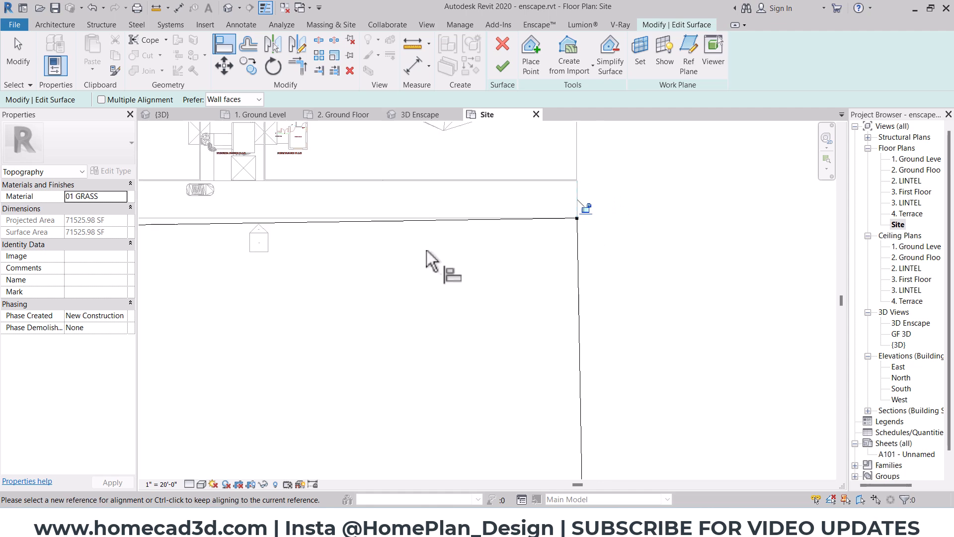
middle_drag(393, 262, 883, 287)
scroll(399, 231, up, 2)
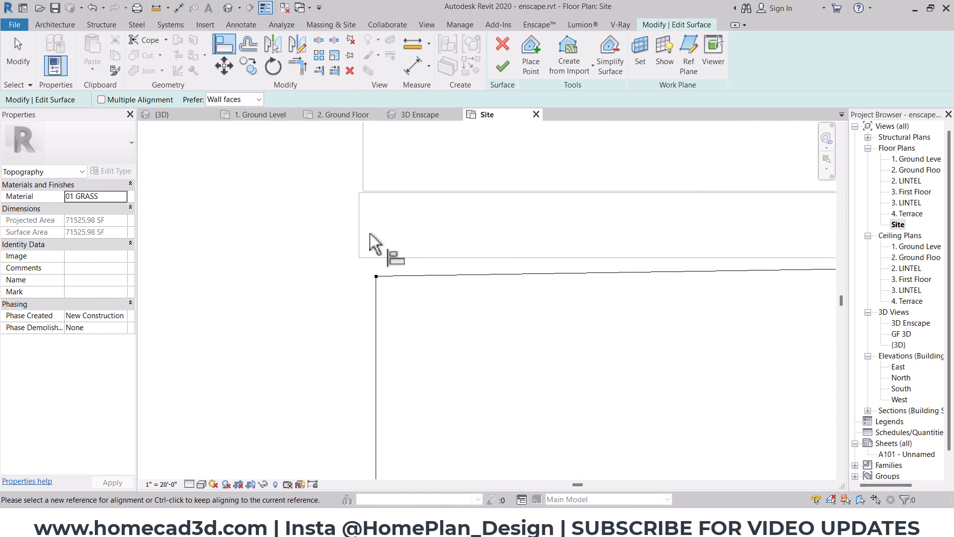
click(377, 277)
click(384, 259)
click(360, 276)
Step: Align the copied toposurface's lower left corner point with the road's left end, and finish the surface
scroll(358, 278, down, 4)
middle_drag(645, 319, 487, 300)
scroll(472, 298, down, 1)
scroll(480, 303, down, 1)
click(326, 235)
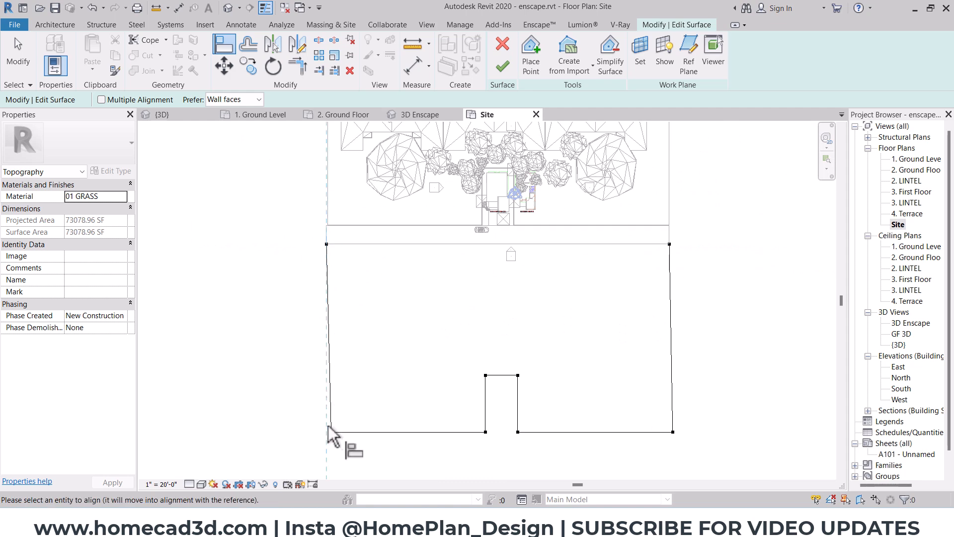
click(330, 427)
click(502, 66)
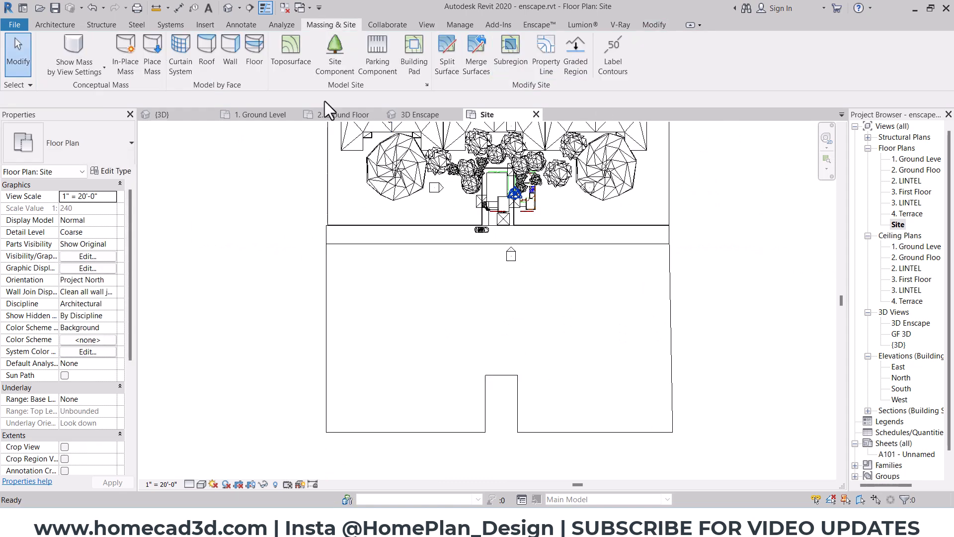
Step: Open the 3D Enscape view and examine the house, the road and the grass surfaces around them
click(228, 9)
shift+middle_drag(401, 256, 835, 318)
scroll(530, 323, up, 2)
double_click(911, 323)
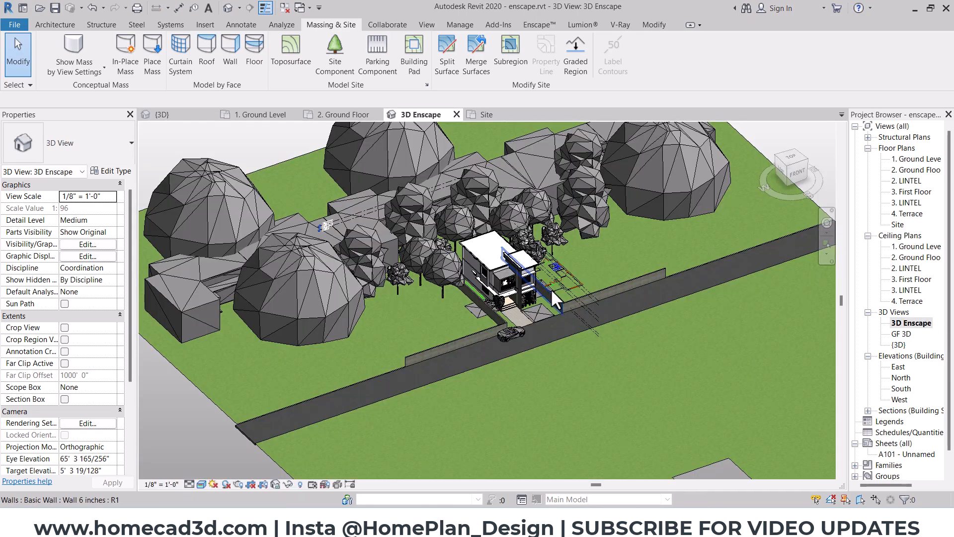
shift+middle_drag(551, 288, 515, 314)
scroll(515, 314, up, 4)
shift+middle_drag(587, 320, 524, 334)
scroll(621, 286, down, 5)
scroll(423, 304, up, 4)
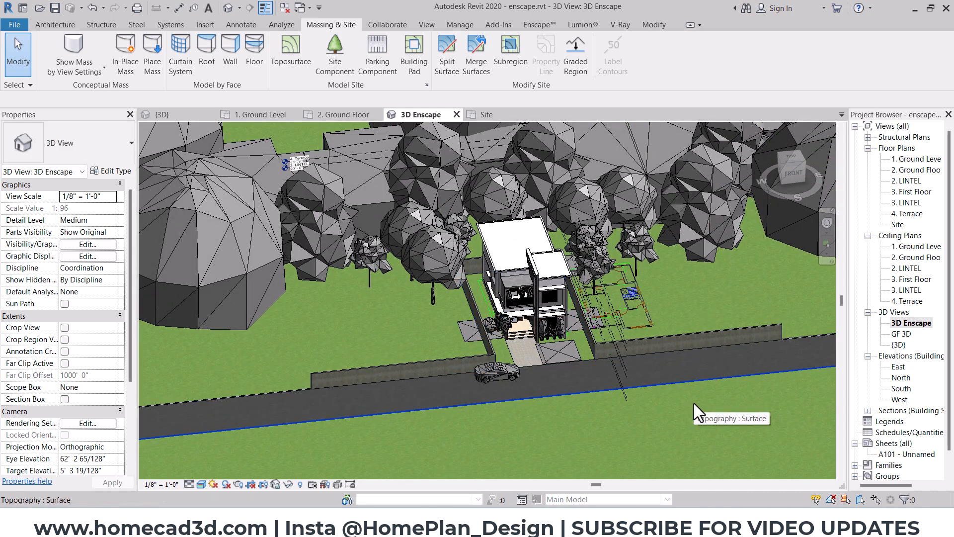
scroll(524, 383, up, 3)
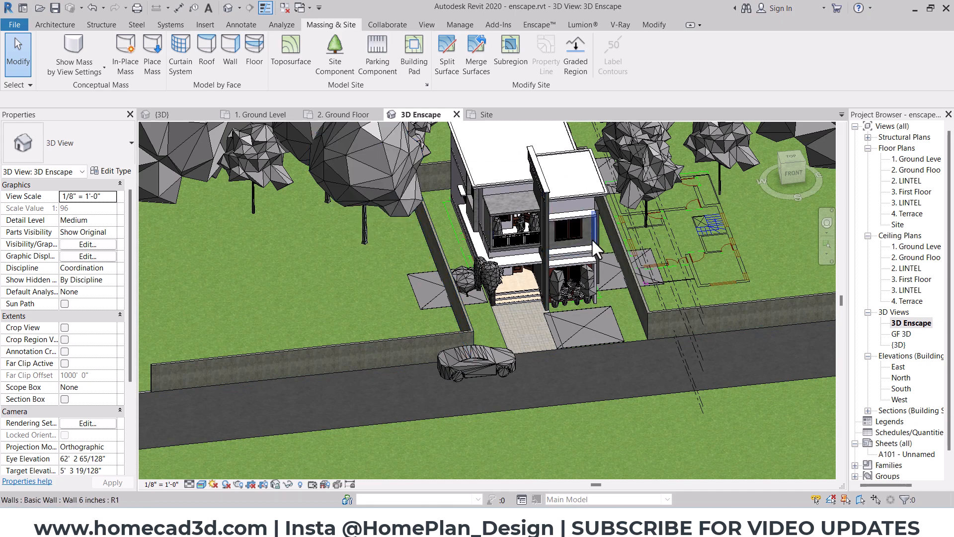
scroll(544, 234, up, 3)
scroll(542, 284, up, 2)
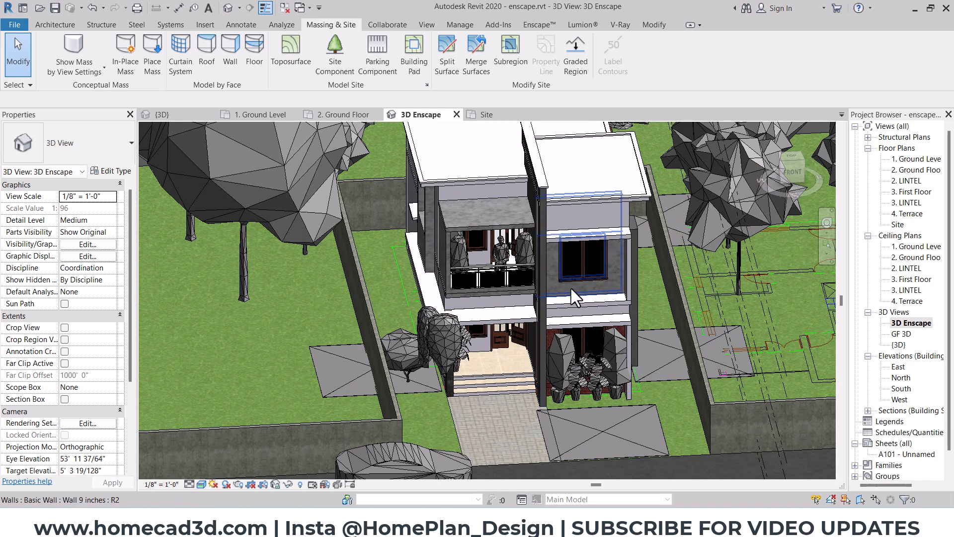
scroll(571, 289, up, 2)
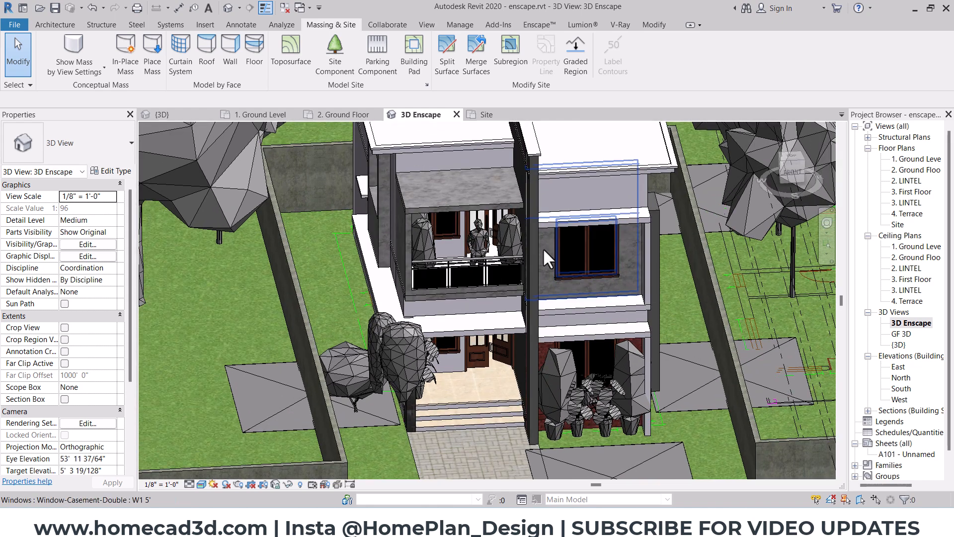
Step: Look through the materials in the Enscape Material Library, highlight Brick 05, and close the library without importing
click(539, 25)
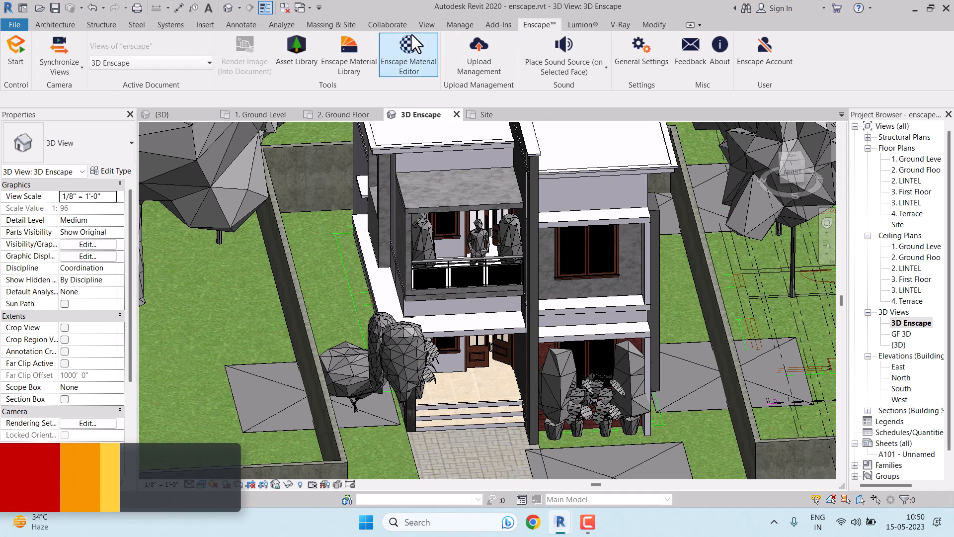
click(349, 59)
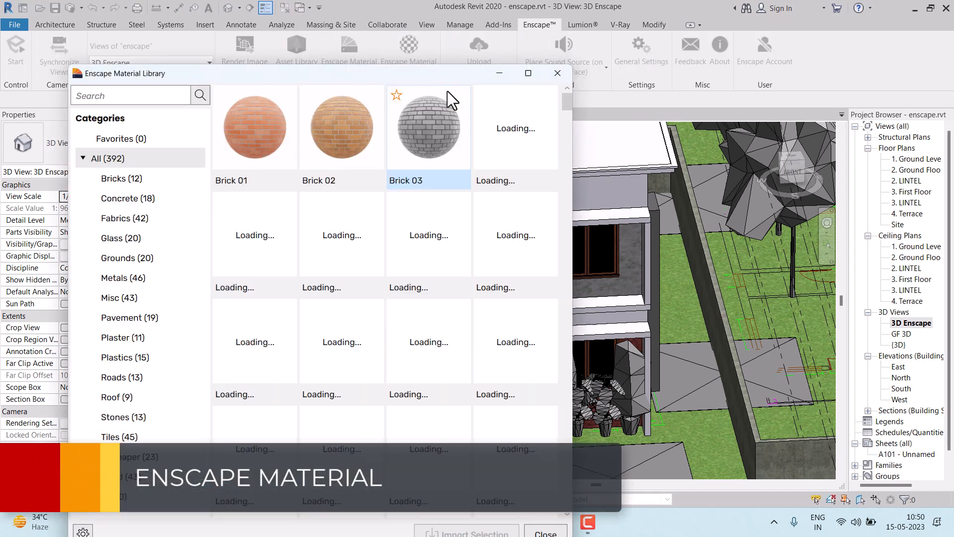
drag(449, 81, 473, 62)
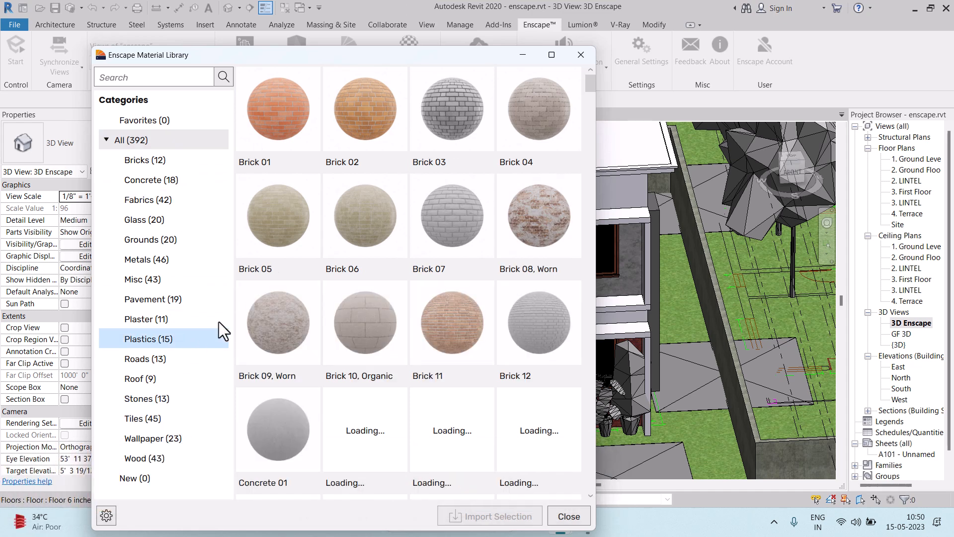
click(293, 227)
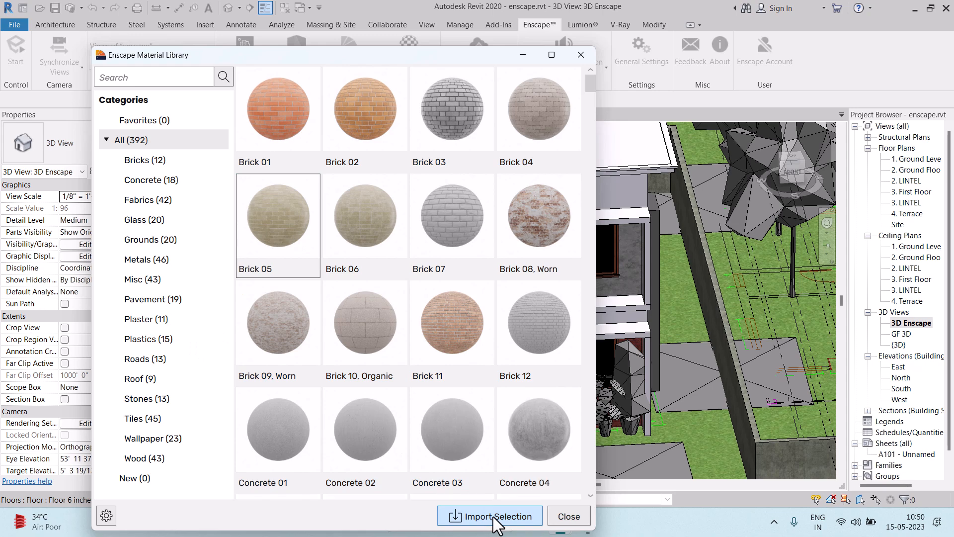
click(580, 54)
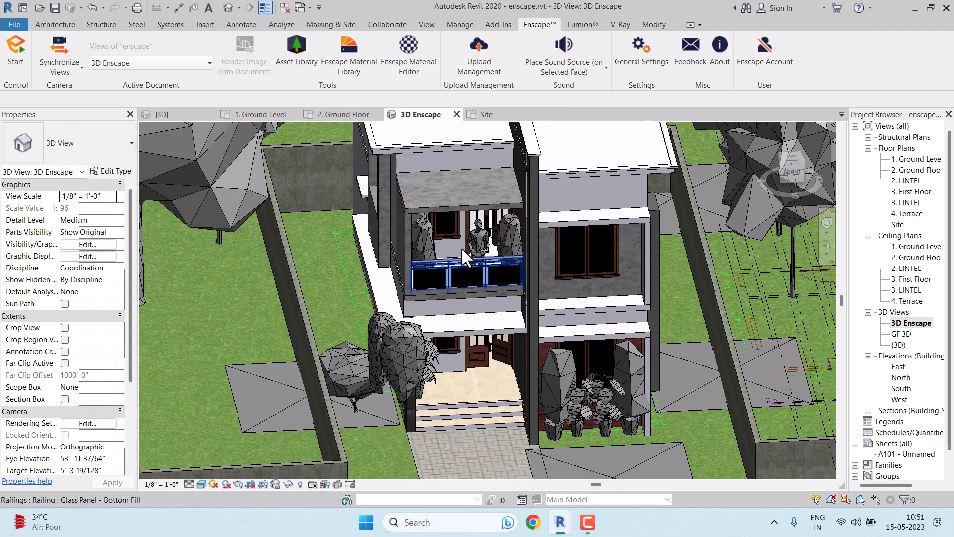
Step: Replace the 01 ROAD material with Road 05 from the Enscape library's Roads category, accepting the default imported texture folder
click(416, 60)
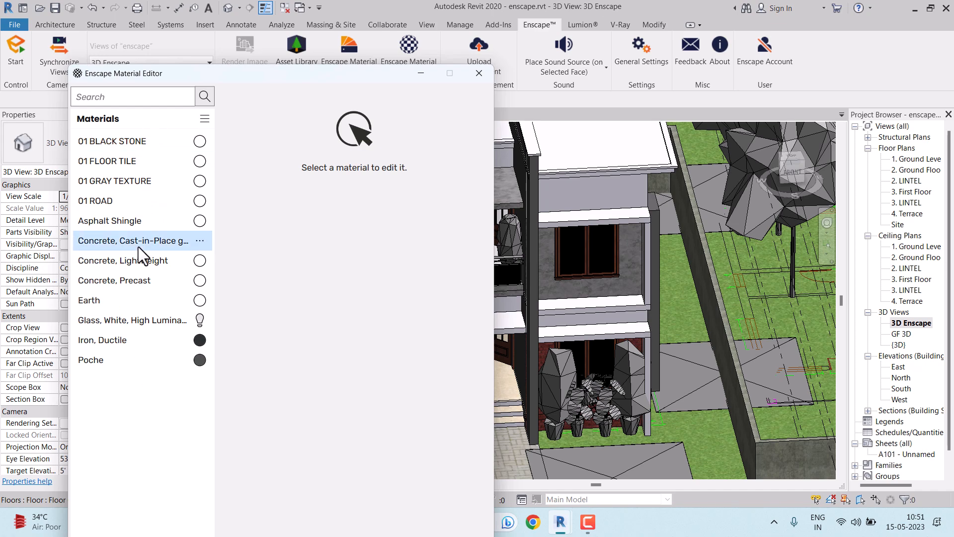
click(112, 205)
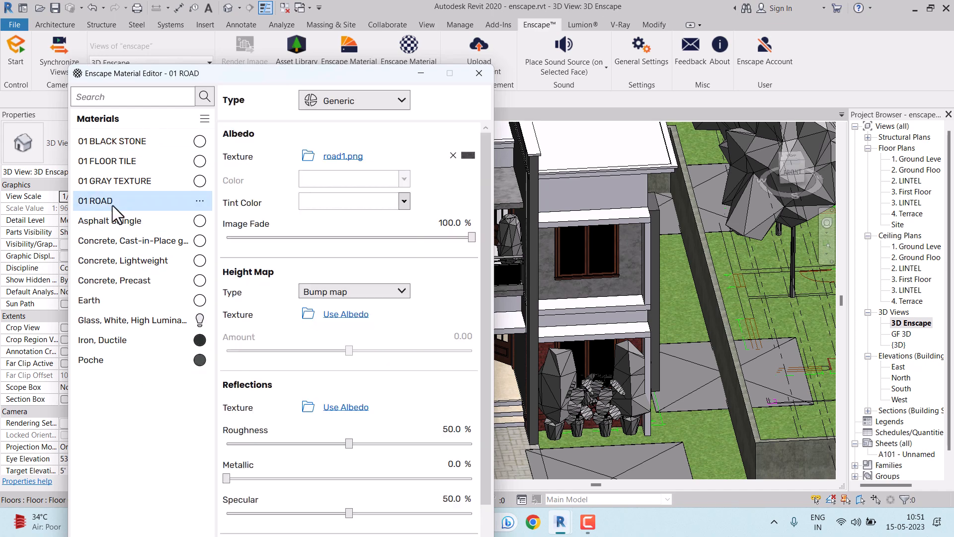
scroll(613, 294, down, 3)
middle_drag(613, 298, 666, 263)
scroll(580, 374, up, 3)
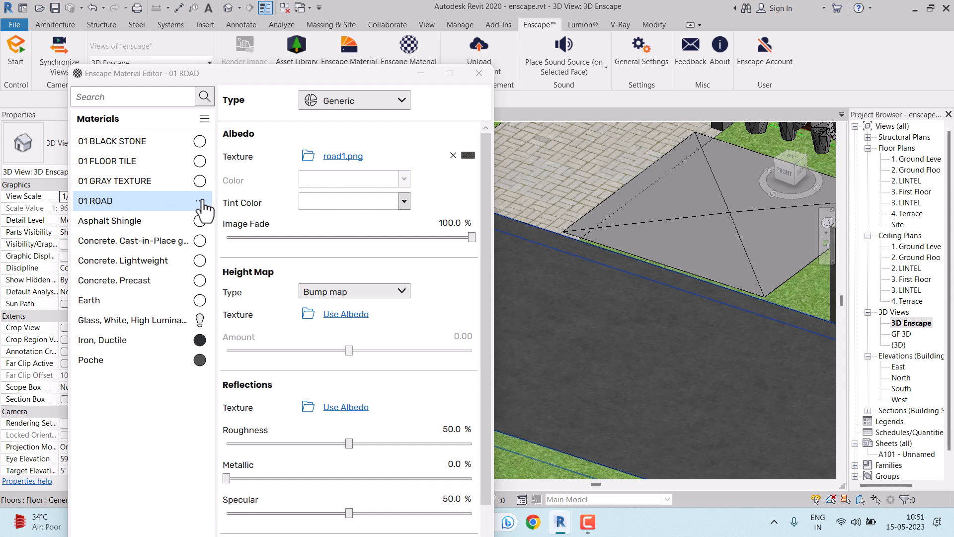
click(200, 200)
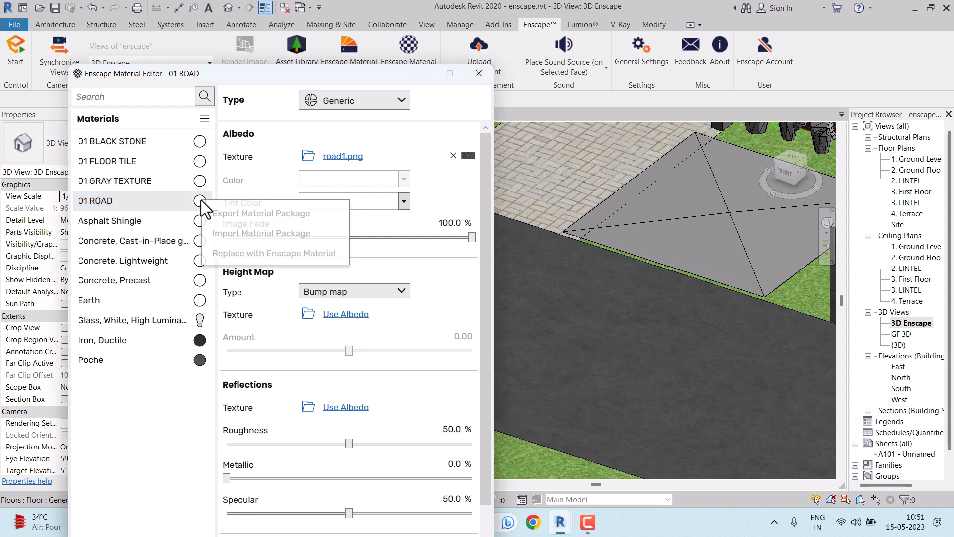
click(273, 252)
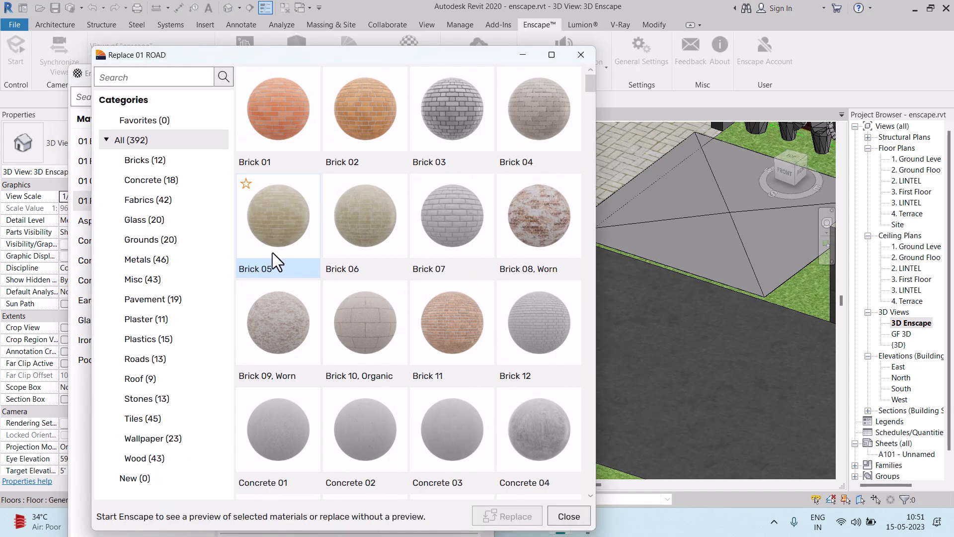
click(152, 357)
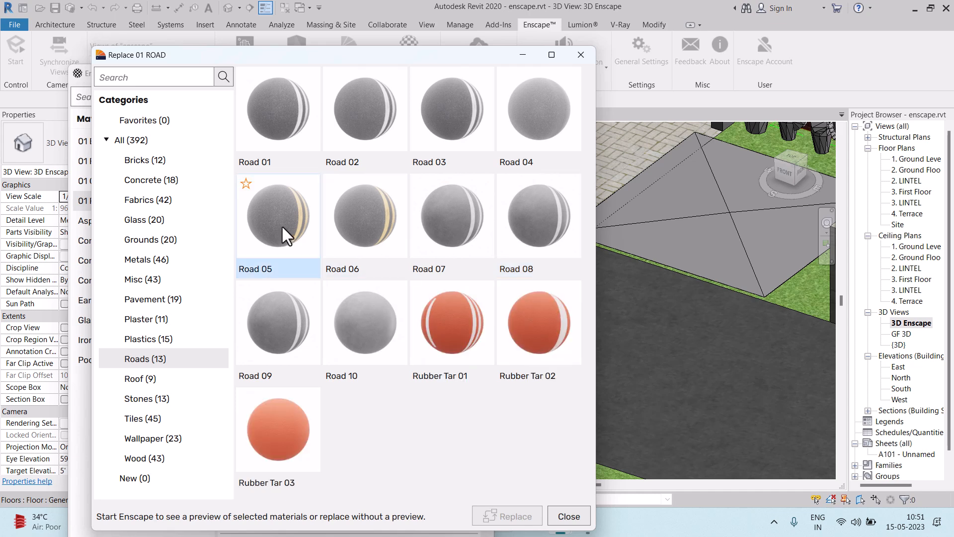
click(269, 227)
click(506, 517)
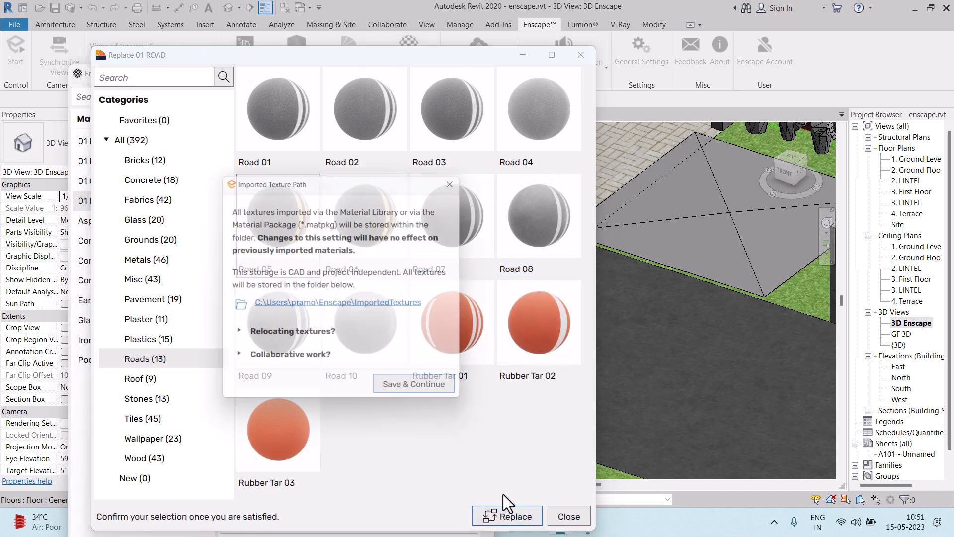
click(416, 385)
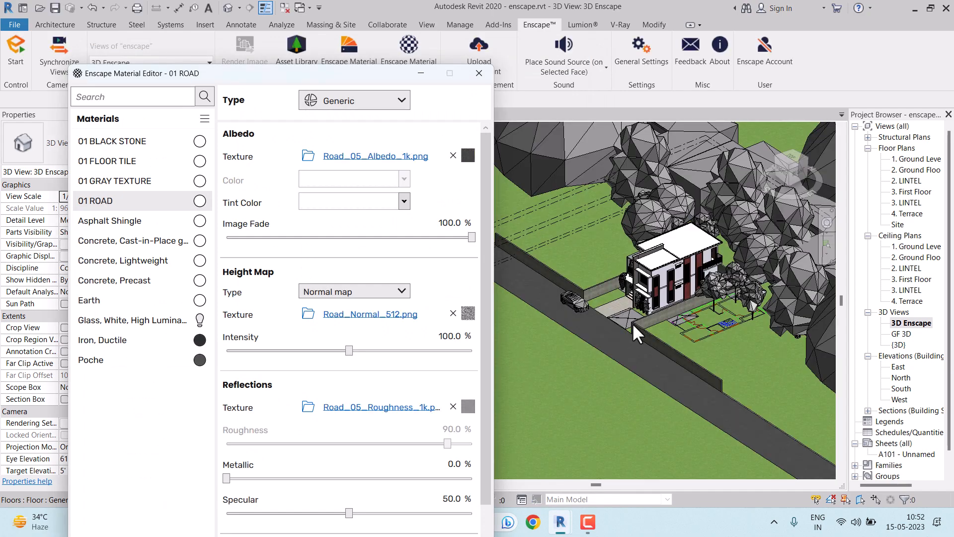
Step: Examine the road surface and the 01 ROAD albedo texture's brightness, size and rotation settings
scroll(594, 323, up, 4)
scroll(594, 323, up, 2)
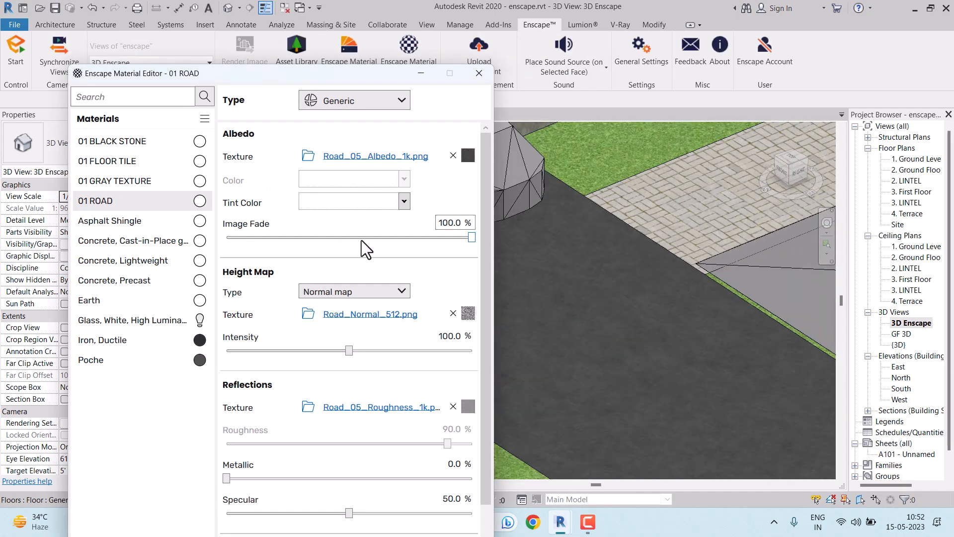
mouse_move(473, 240)
mouse_down()
mouse_move(276, 230)
mouse_move(474, 239)
mouse_up()
drag(372, 78, 361, 12)
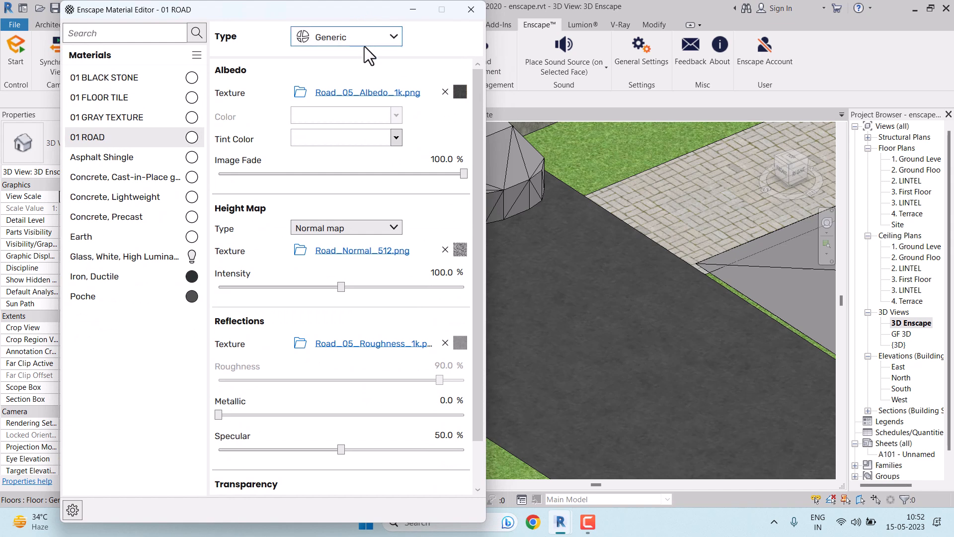
click(461, 95)
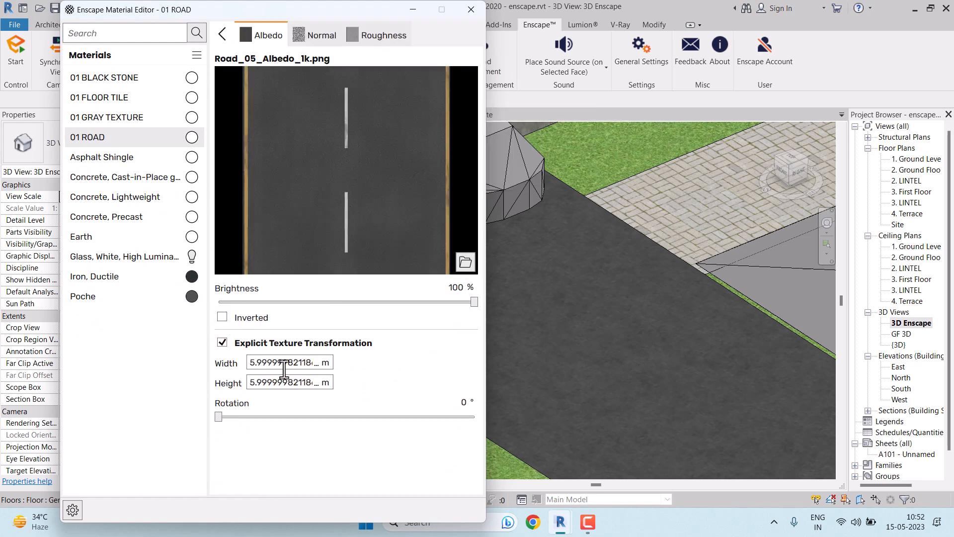
mouse_move(220, 416)
mouse_down()
mouse_move(344, 412)
mouse_move(218, 416)
mouse_up()
mouse_move(474, 302)
mouse_down()
mouse_move(422, 302)
mouse_move(493, 306)
mouse_up()
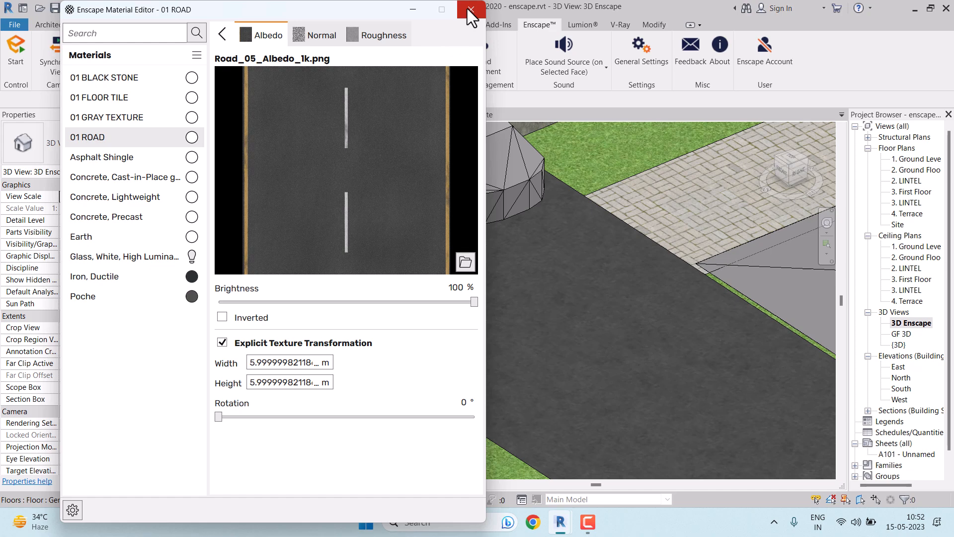
Step: Close the Enscape Material Editor, check the road floor's properties, and deselect it
click(595, 323)
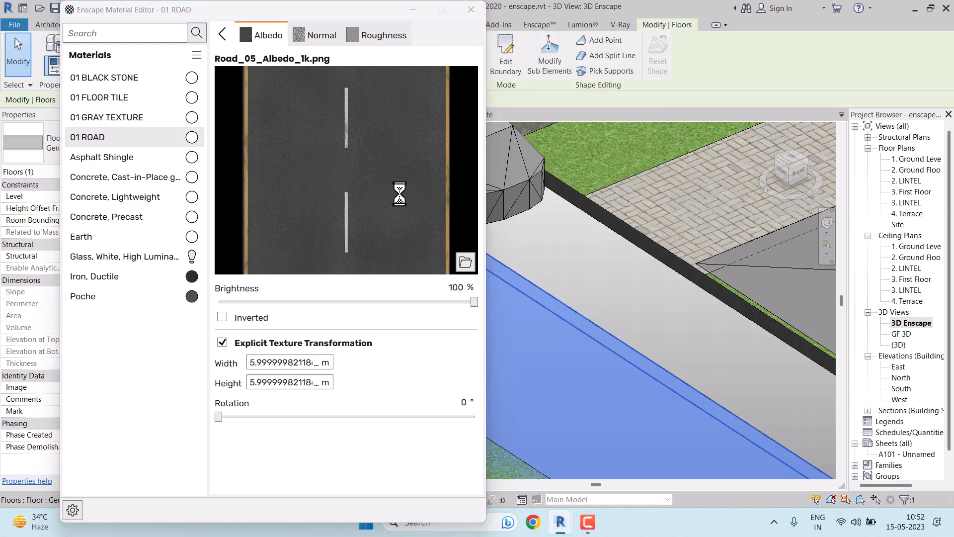
key(Escape)
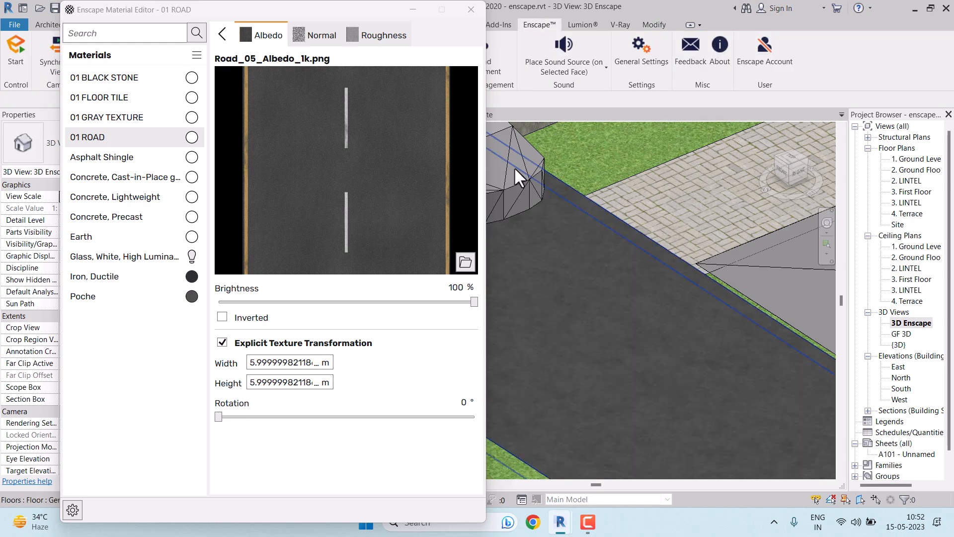
click(470, 11)
click(487, 284)
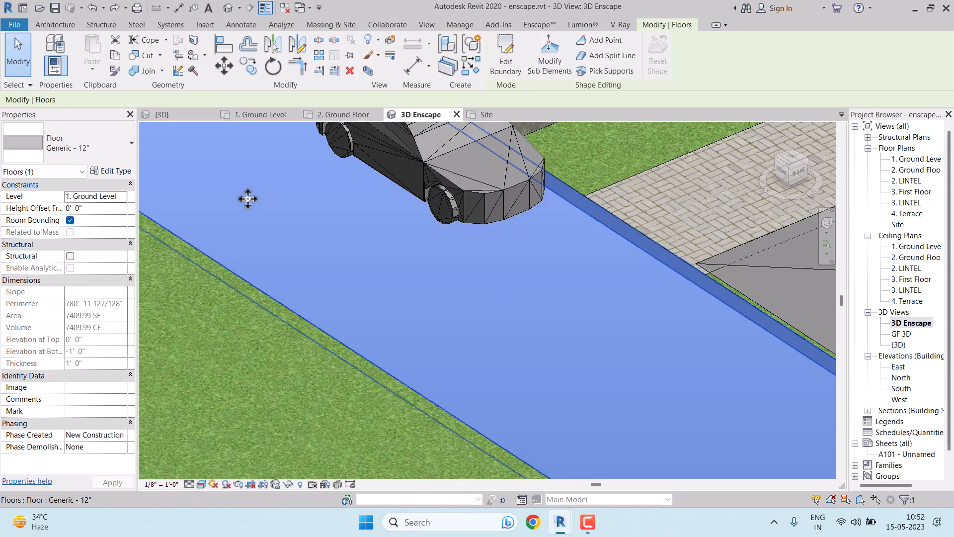
key(Escape)
Step: Inspect the appearance settings of the 01 ROAD and 01 ROAD 02 materials in Revit's Material Browser
click(460, 25)
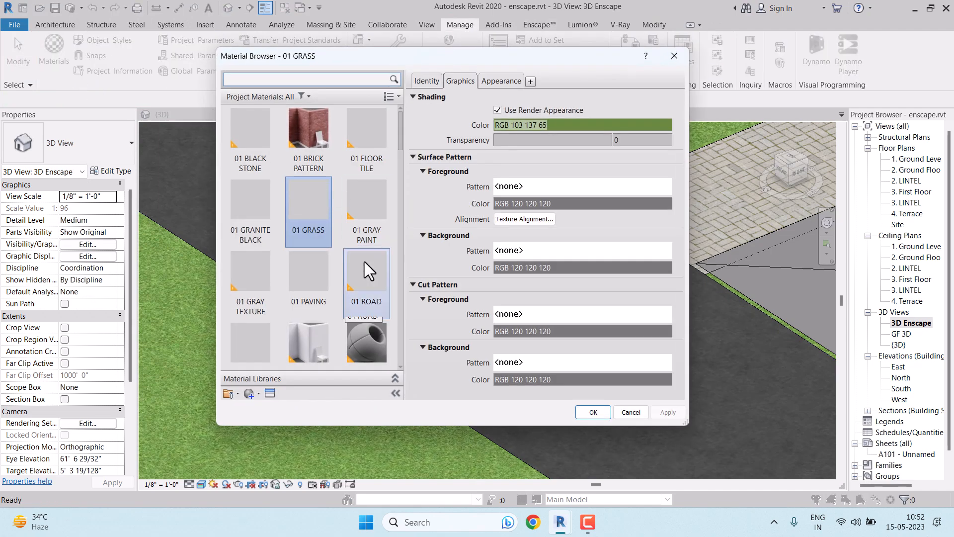
scroll(318, 318, down, 1)
click(362, 264)
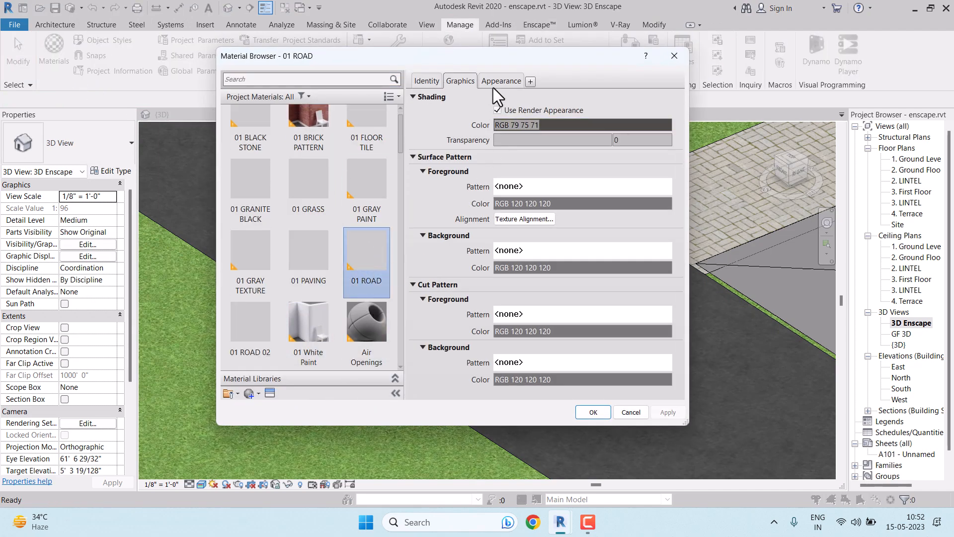
click(497, 82)
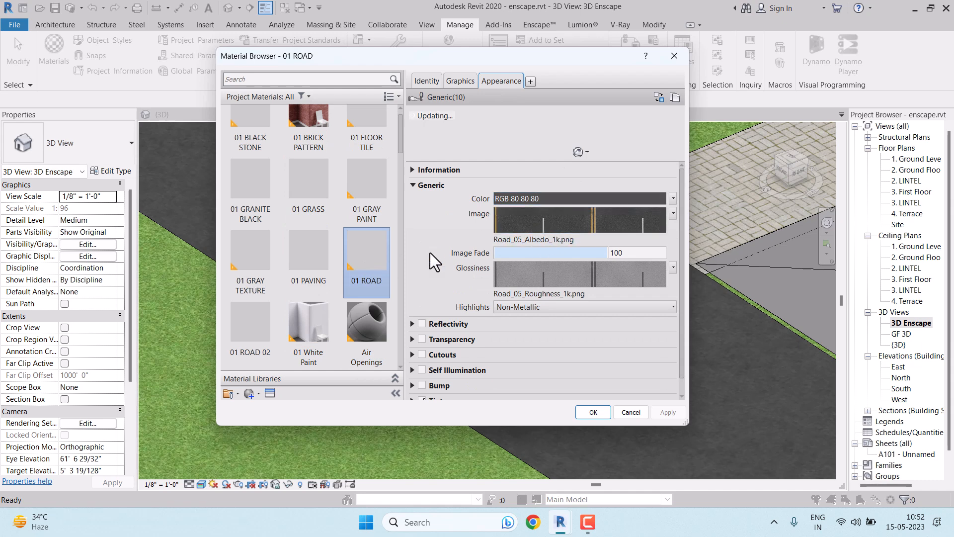
click(239, 343)
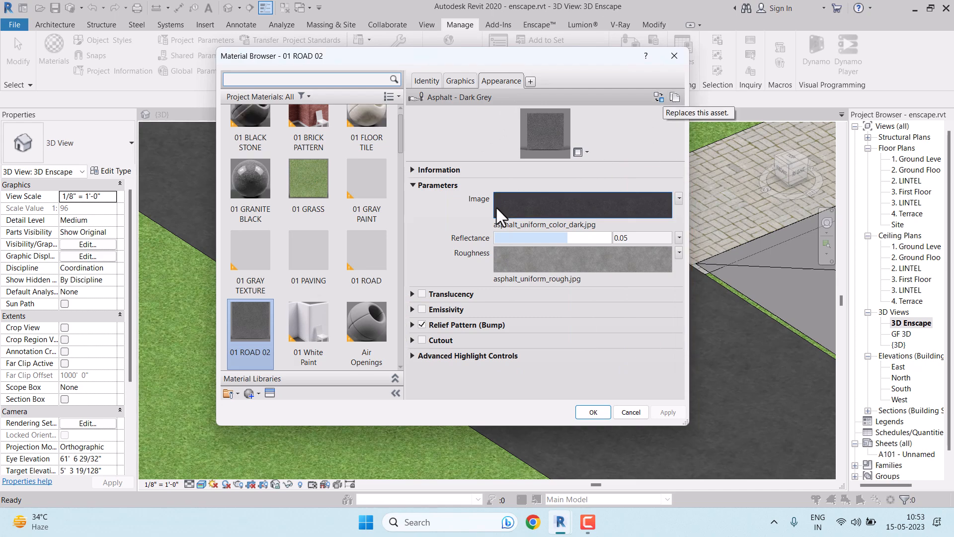
Step: Look through the Appearance Library's Sitework assets for 01 ROAD 02, and close both browsers without replacing its asset
click(660, 98)
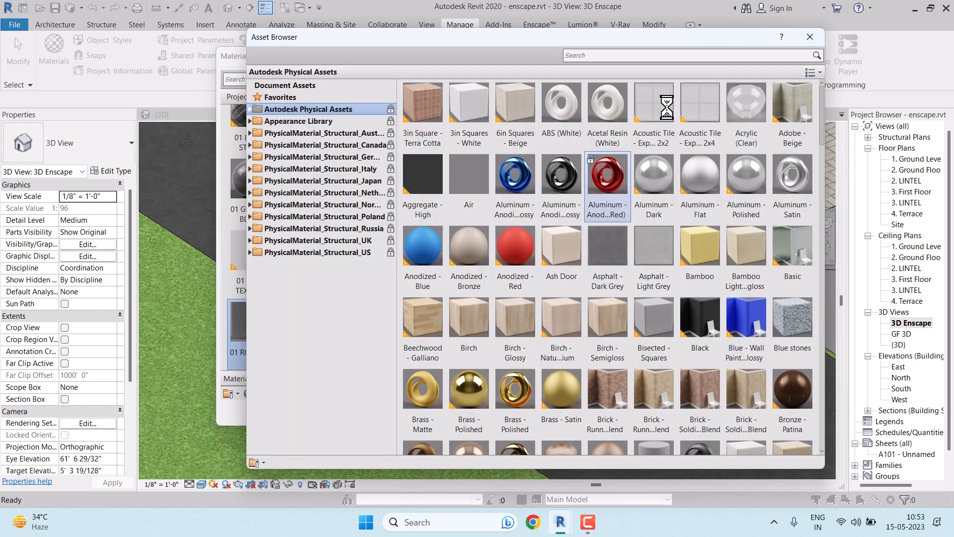
click(249, 121)
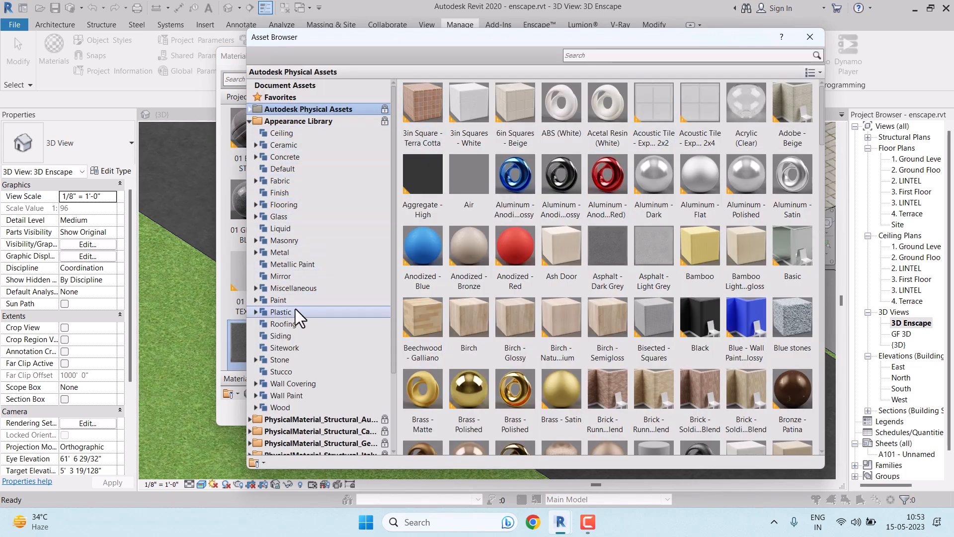
click(315, 348)
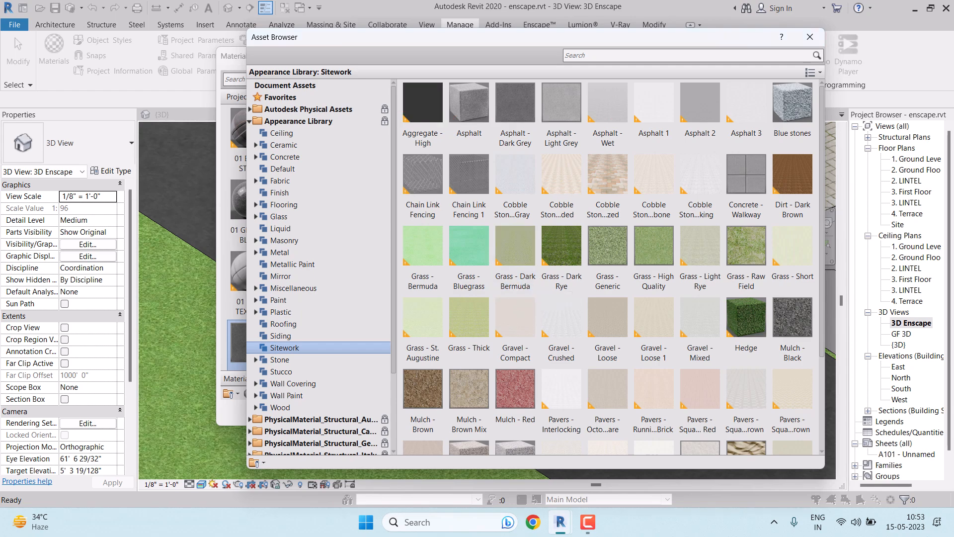
click(813, 40)
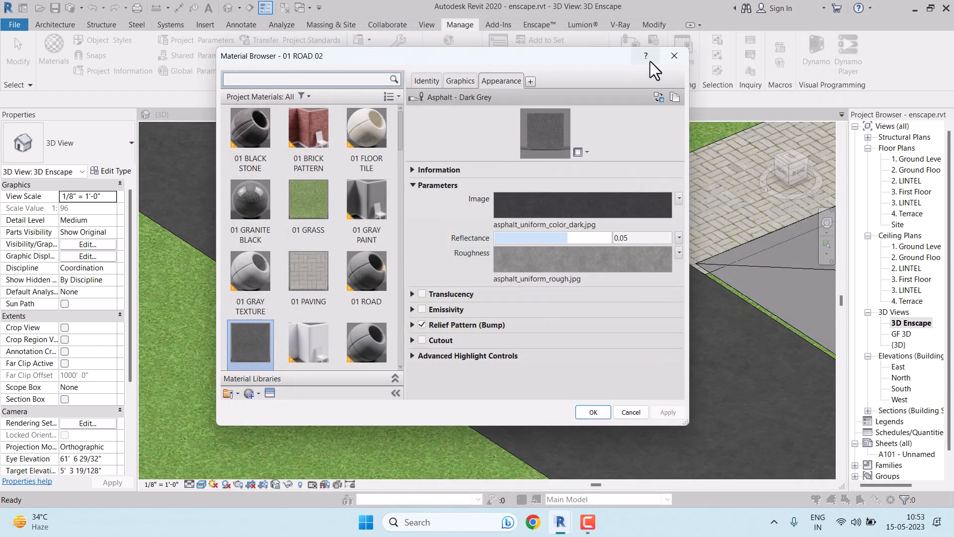
click(672, 59)
Step: Paint the road floor's top face with the 01 ROAD material and end the Paint command
key(t)
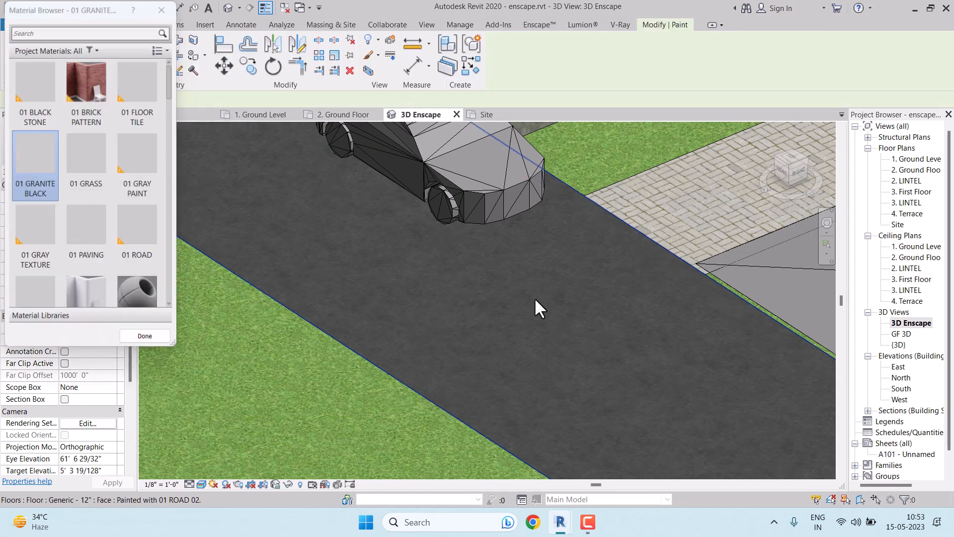
scroll(47, 294, down, 1)
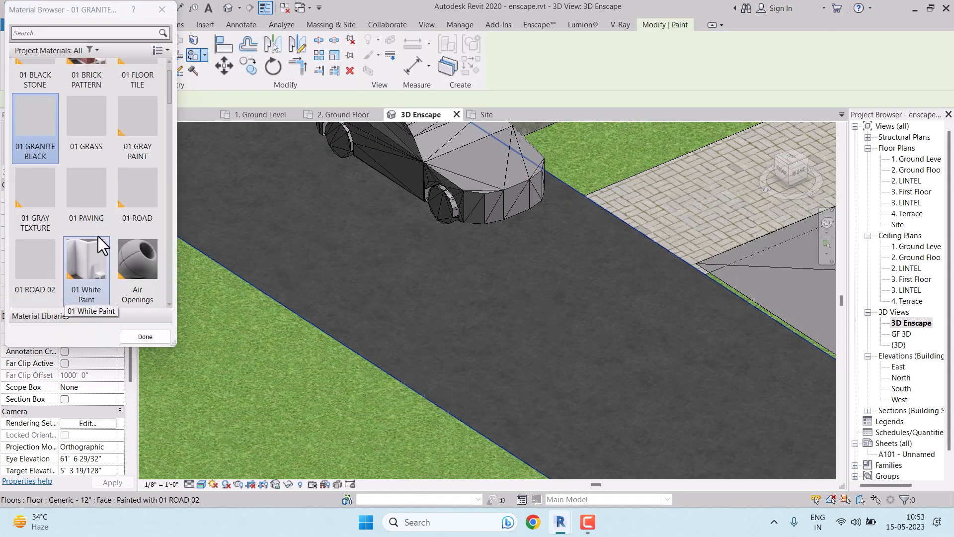
click(137, 199)
click(511, 294)
key(Escape)
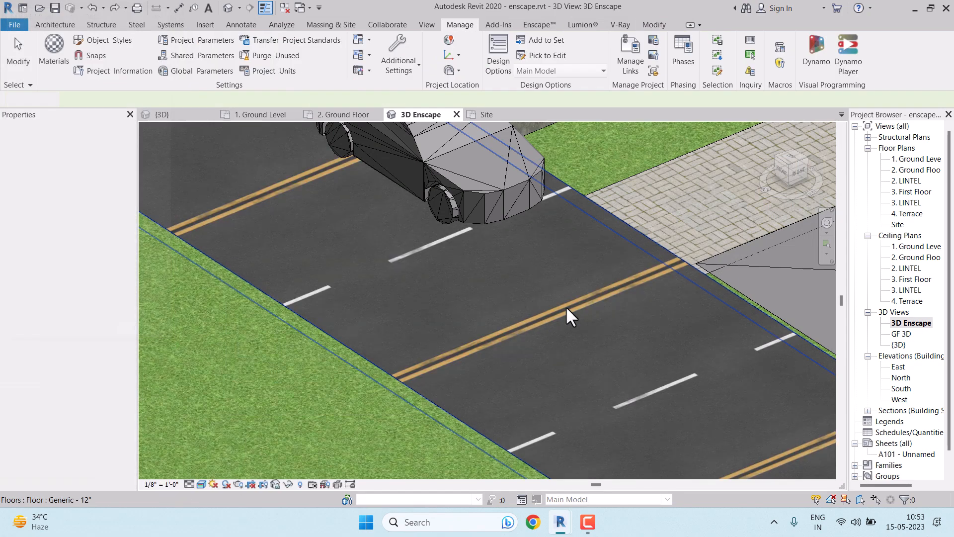
Step: Rotate the Road_05_Albedo_1k.png albedo texture of the 01 ROAD material to 90° in the Enscape Material Editor, and close the editor
scroll(469, 306, down, 5)
mouse_move(502, 325)
shift+middle_down()
mouse_move(542, 351)
mouse_move(504, 343)
shift+middle_up()
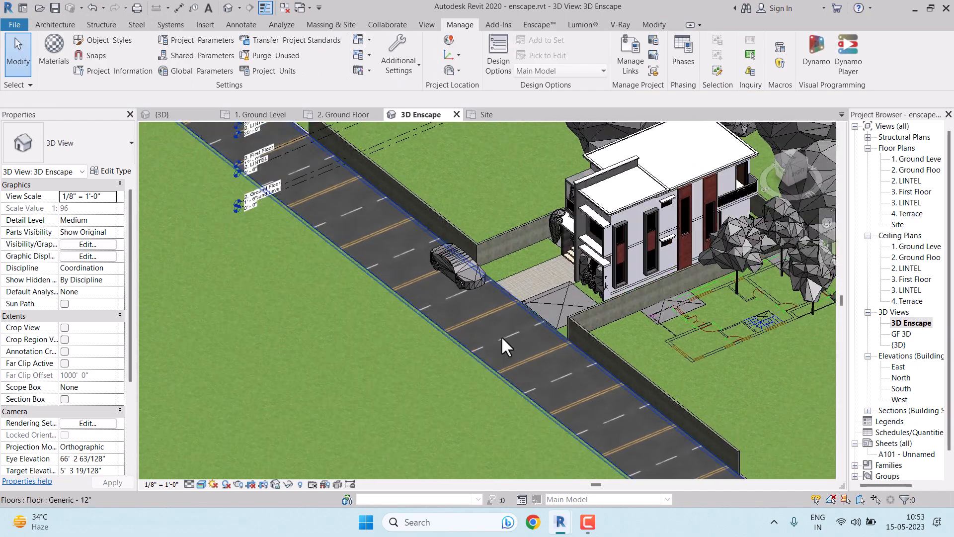
scroll(505, 343, up, 2)
click(547, 25)
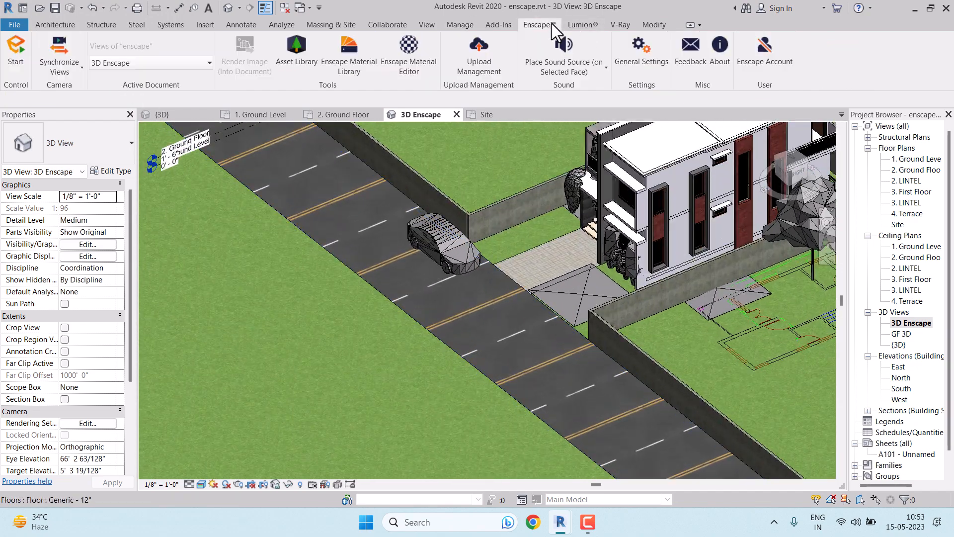
click(422, 53)
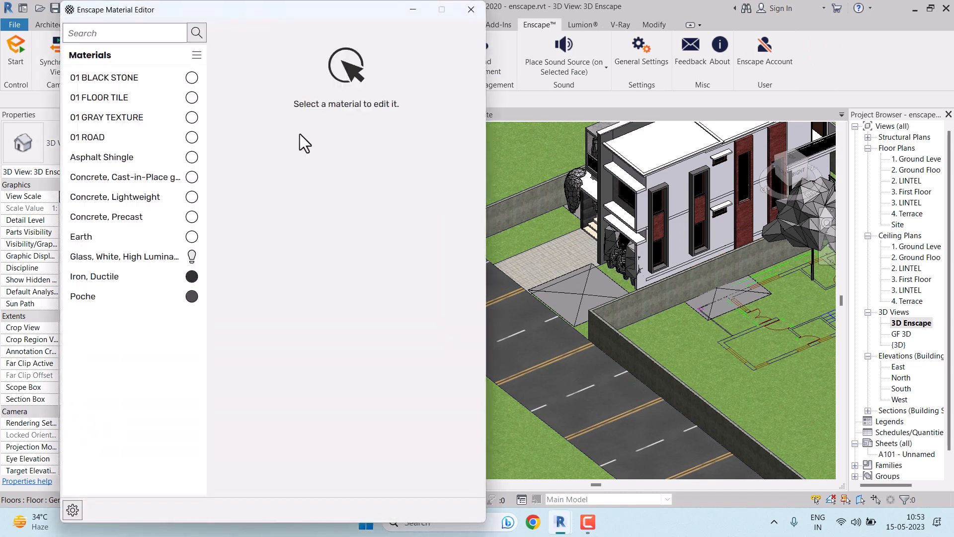
click(109, 137)
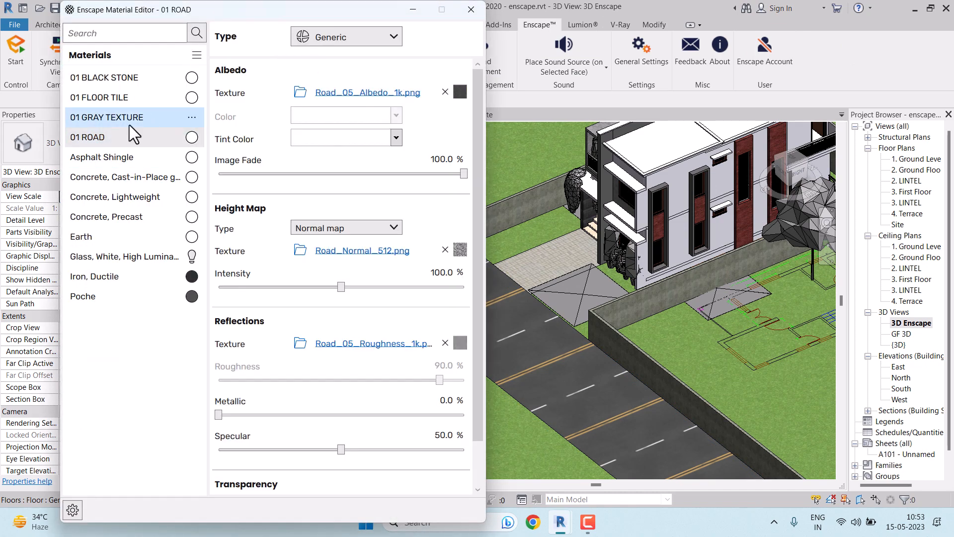
click(459, 94)
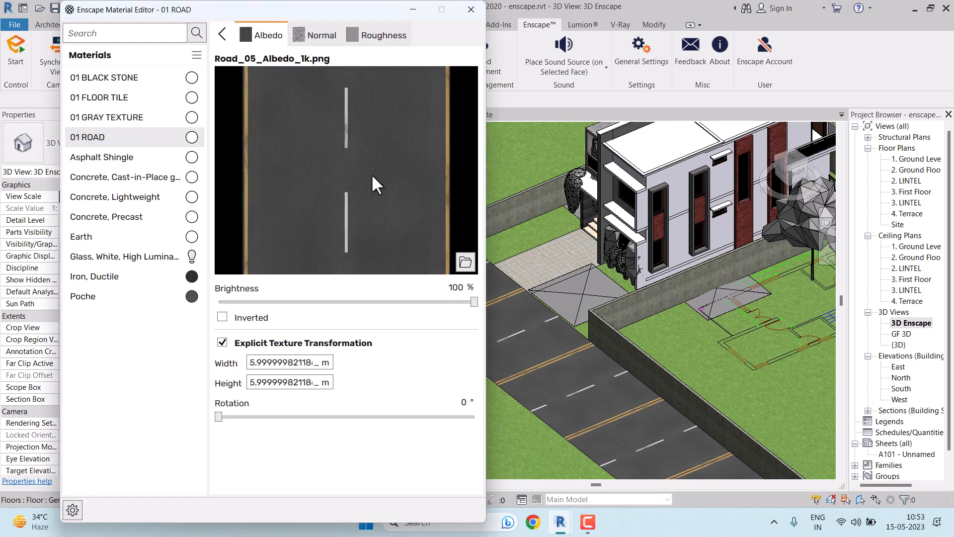
click(460, 406)
text(90)
click(471, 10)
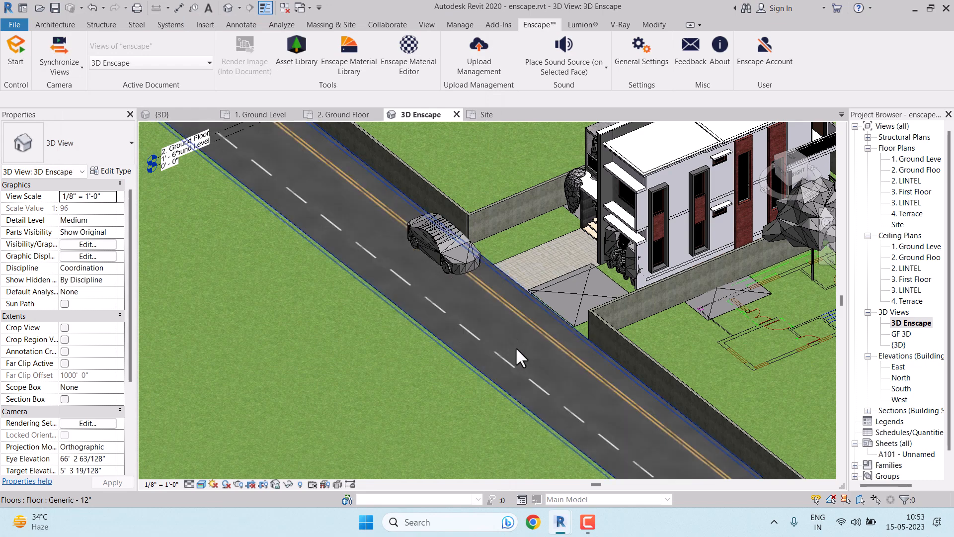
Step: Reopen the Enscape Material Editor
click(409, 52)
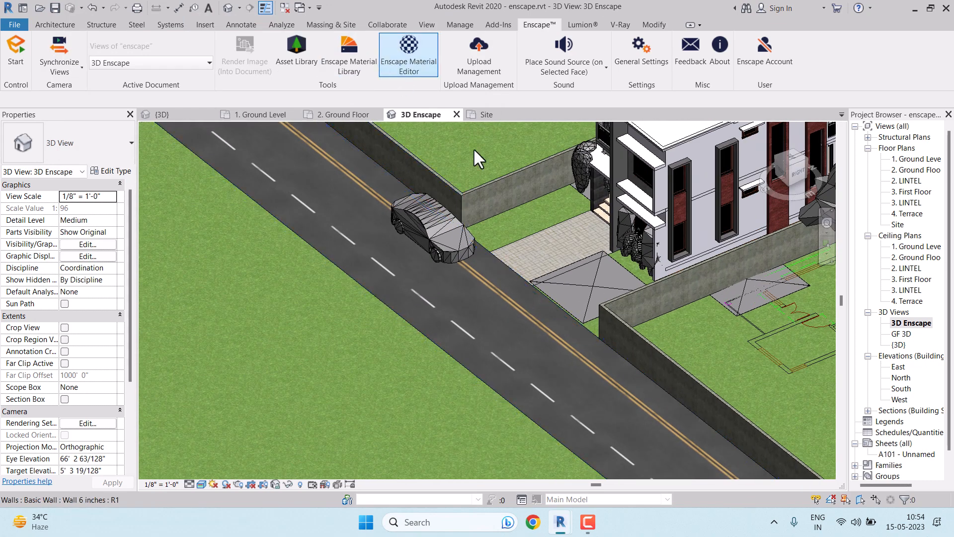
Step: Set the 01 ROAD material's albedo texture width and height to 3.2 m in the Enscape Material Editor
click(191, 138)
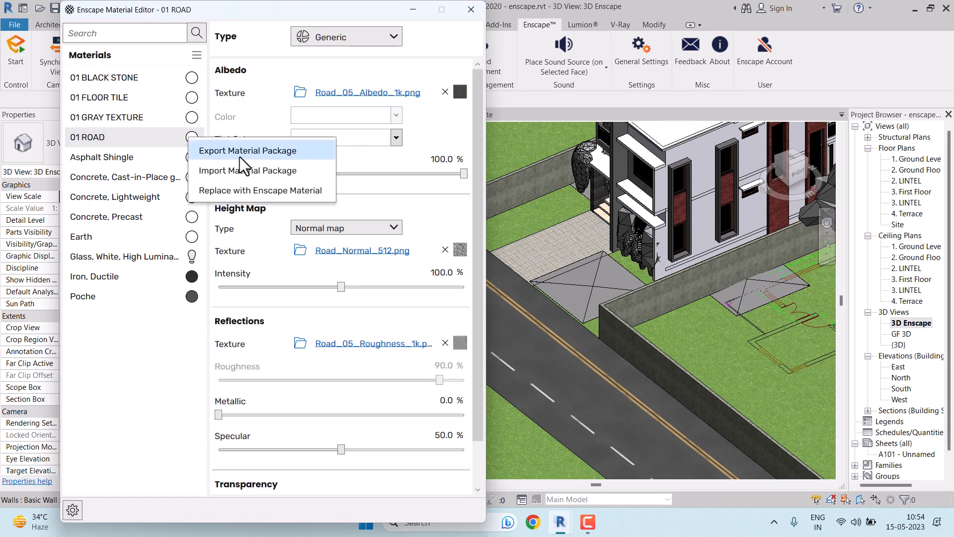
click(141, 139)
click(460, 92)
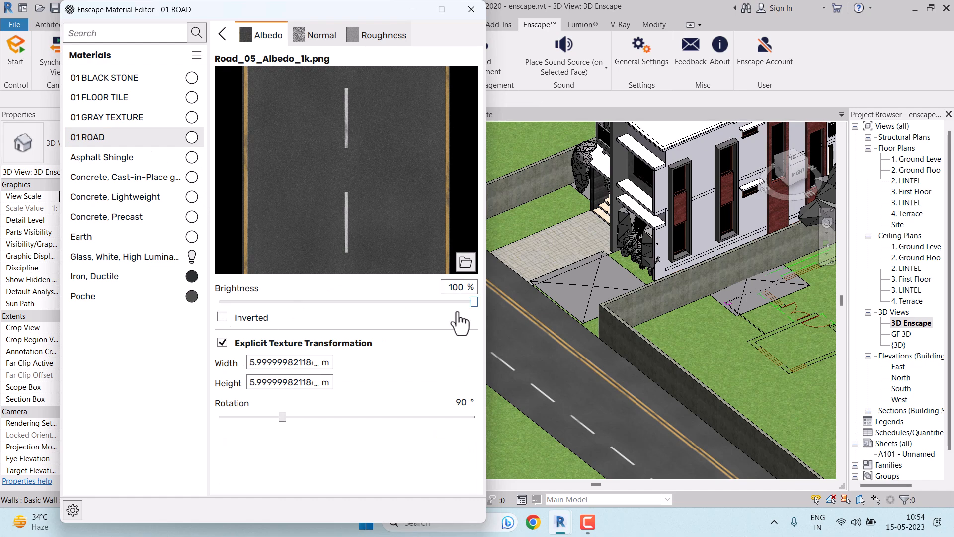
click(281, 361)
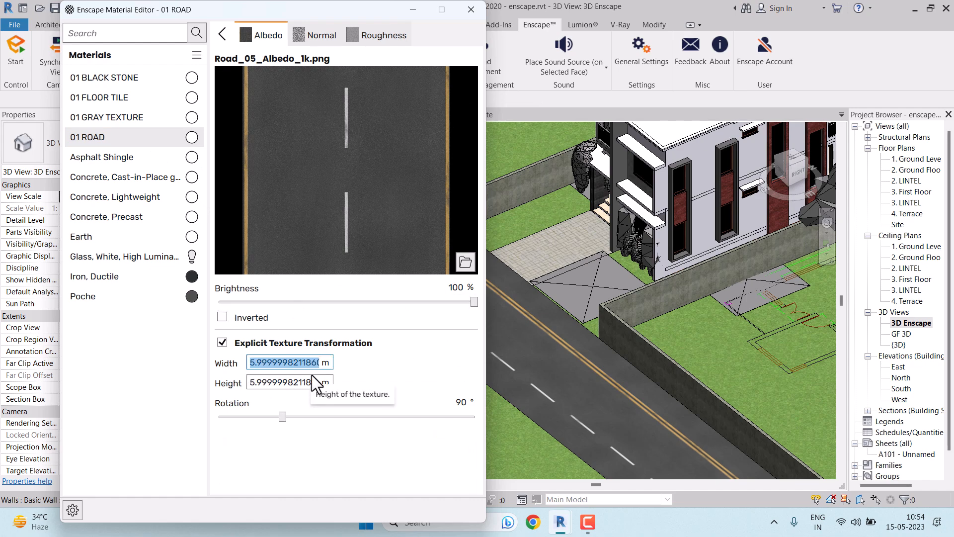
text(3.2)
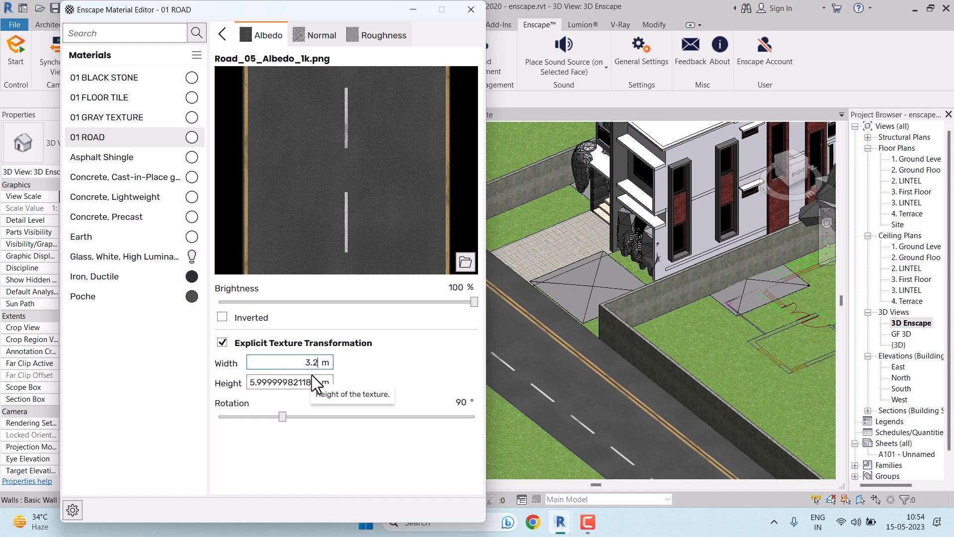
key(Tab)
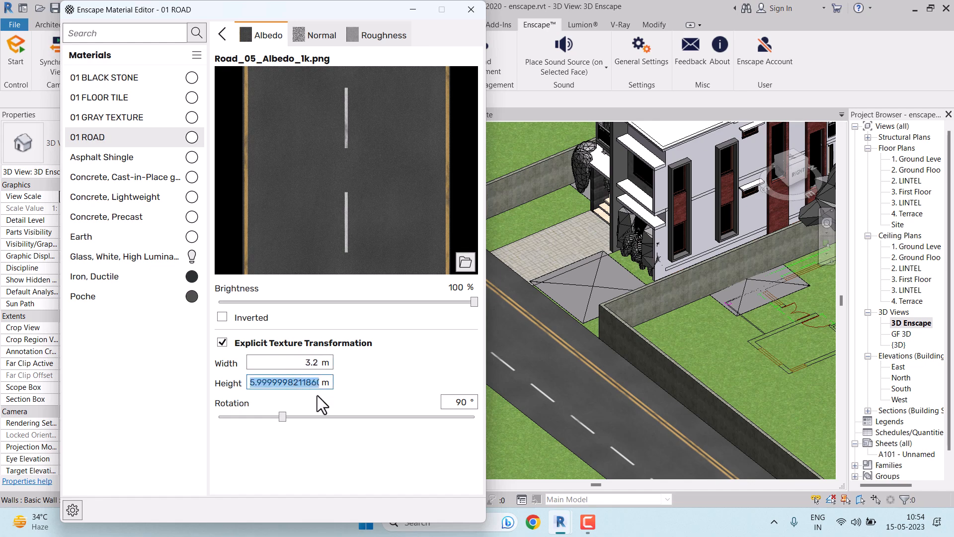
text(3.2)
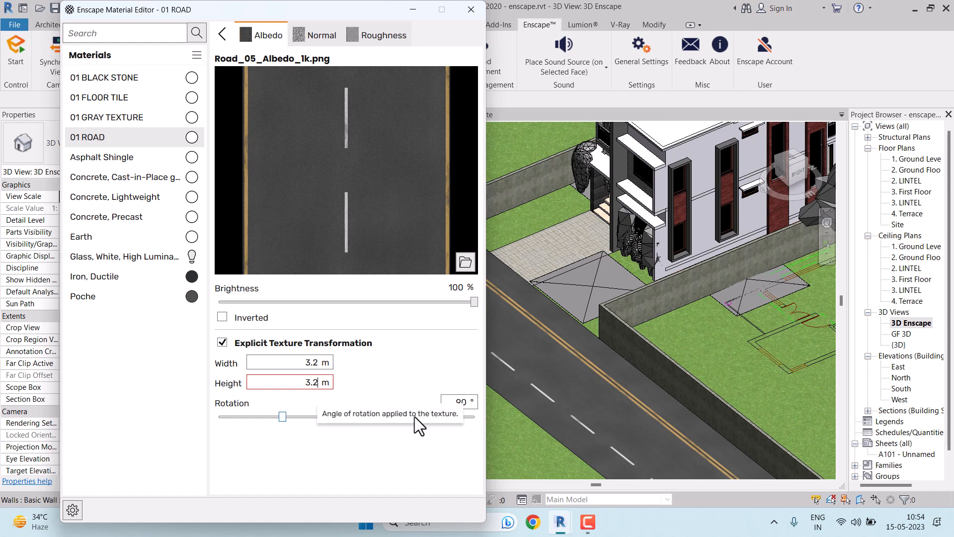
click(404, 369)
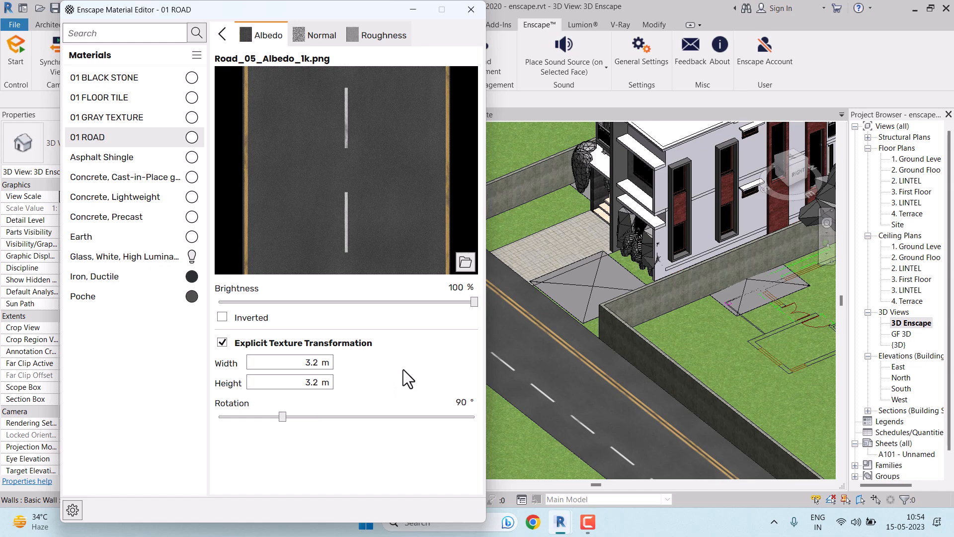
click(470, 9)
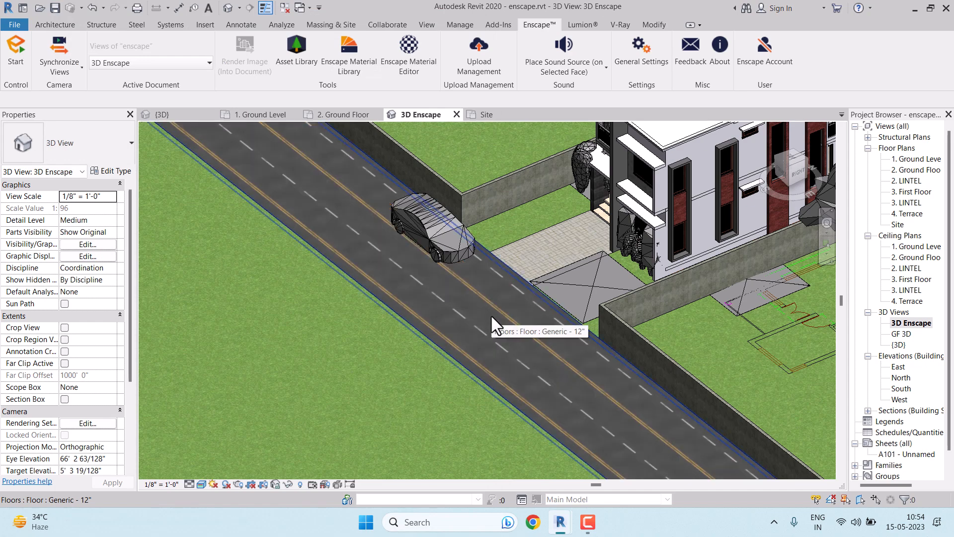
Step: Set the 01 ROAD albedo texture to 6.4 m wide and 6.4 m high, and close the material editor
scroll(502, 360, up, 3)
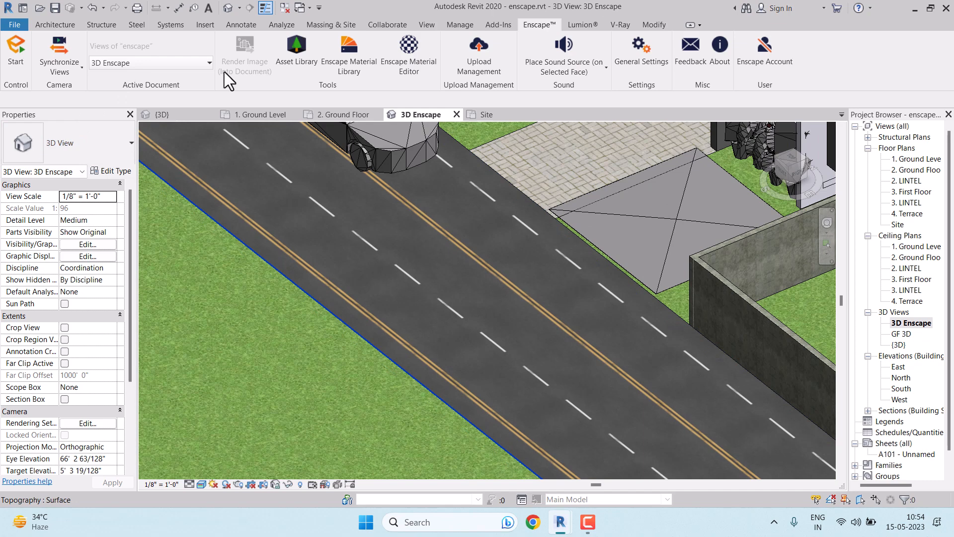
click(400, 54)
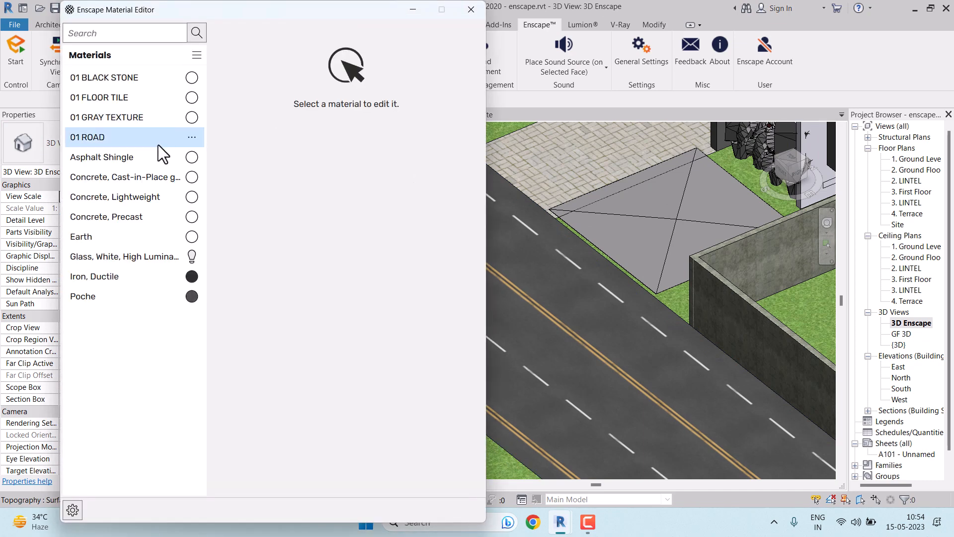
click(158, 138)
click(459, 92)
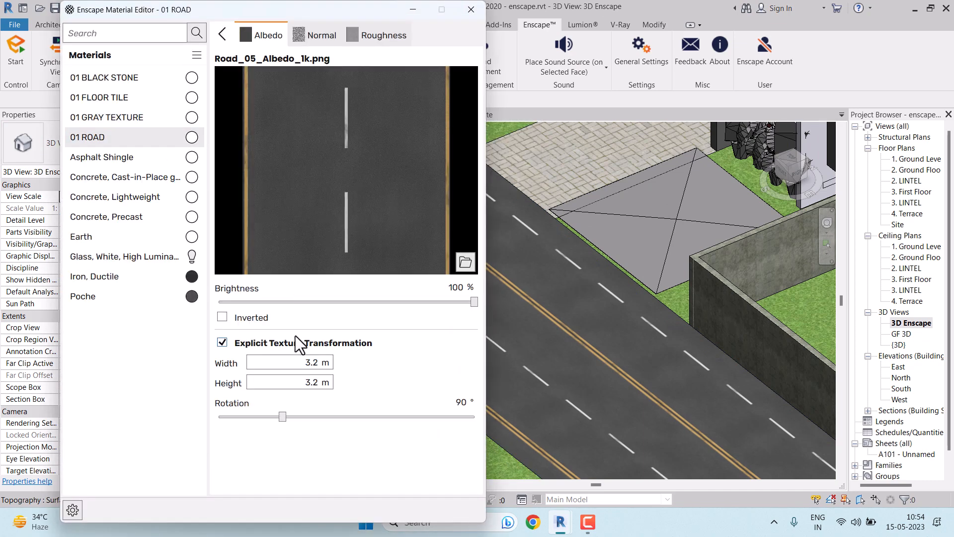
click(316, 366)
text(6.4)
click(310, 386)
text(6.4)
click(471, 10)
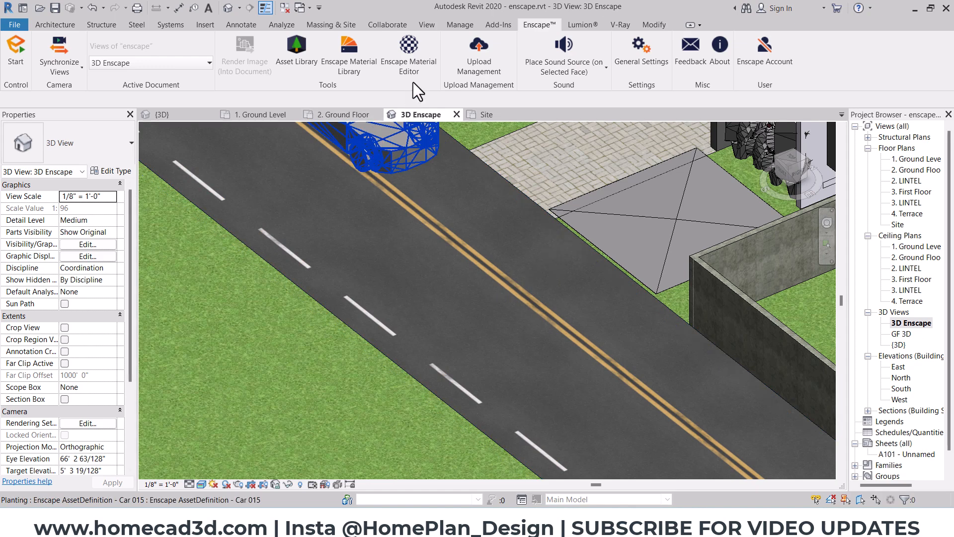
Step: Examine the size settings of the 01 ROAD material's albedo, normal and roughness textures in the Enscape Material Editor
click(411, 70)
click(122, 139)
click(122, 139)
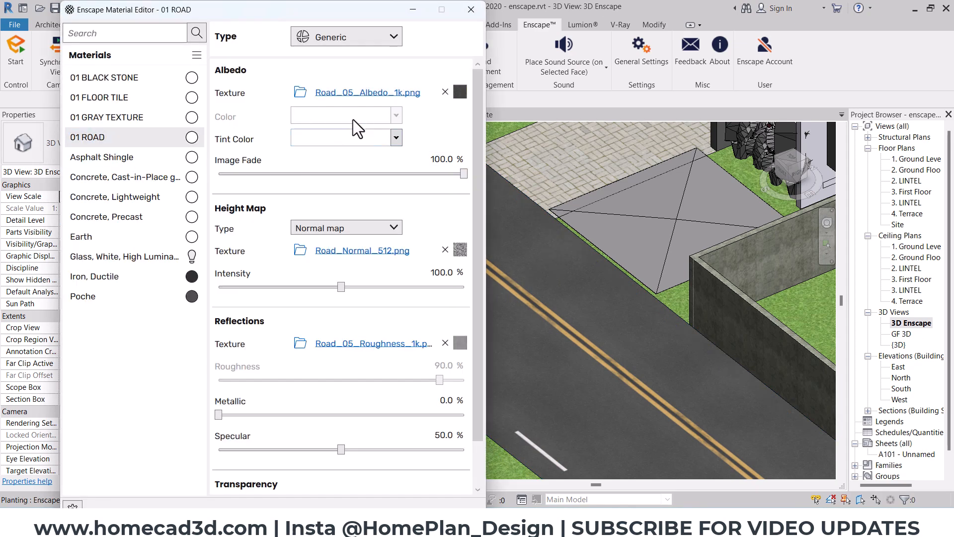
click(458, 93)
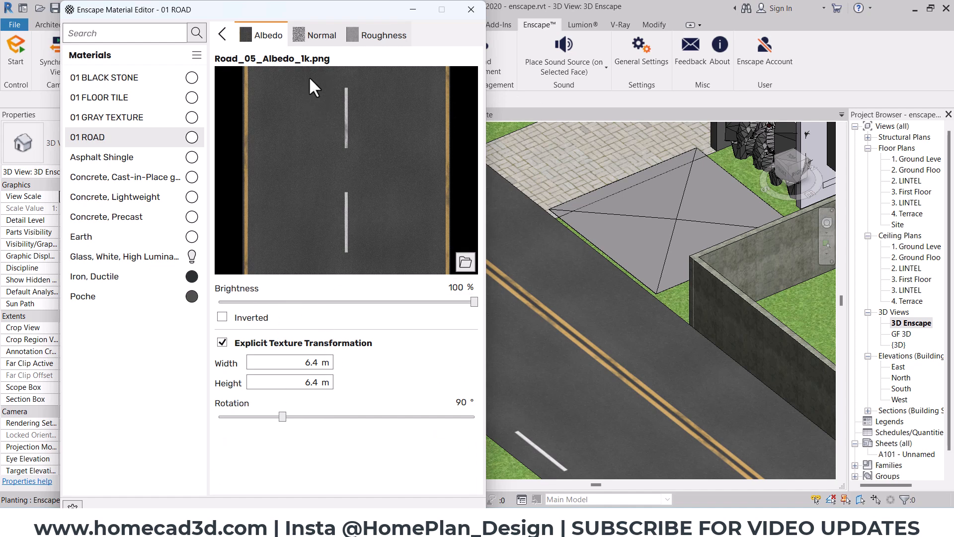
click(319, 35)
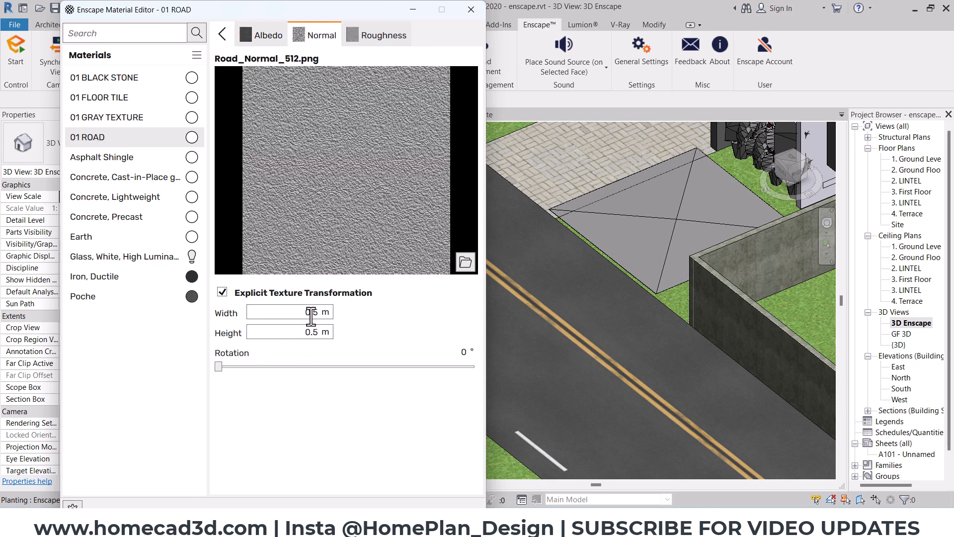
double_click(311, 313)
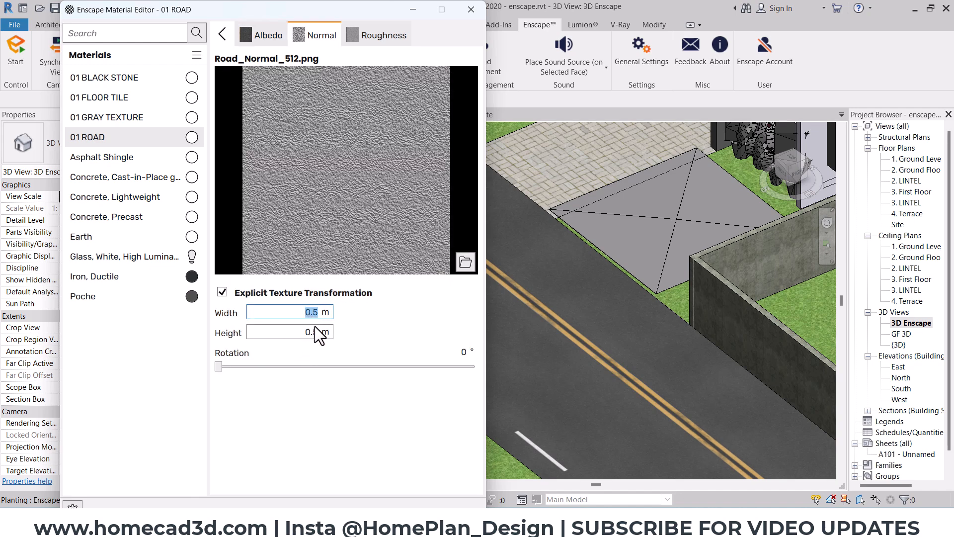
click(390, 37)
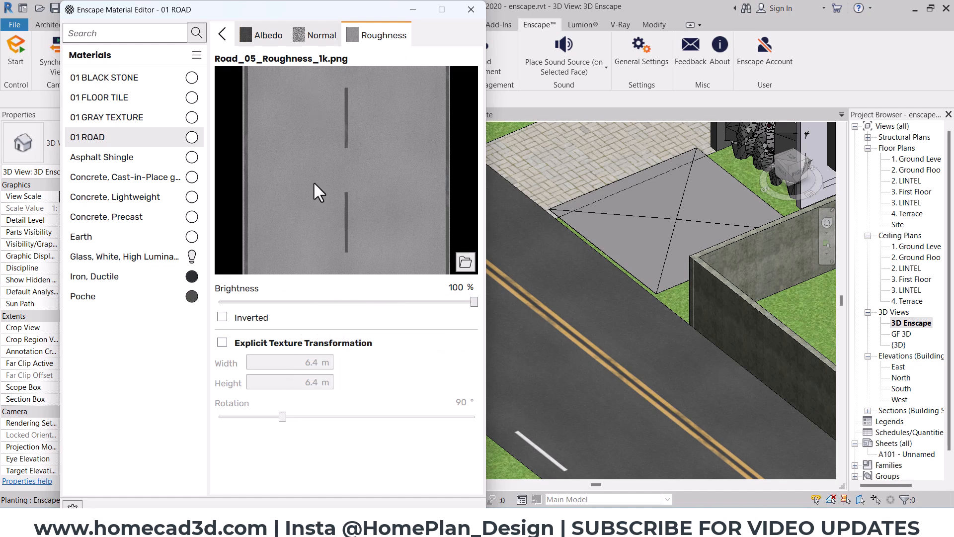
Step: Set the 01 ROAD normal map's width and height to 6.4 m and close the material editor
click(321, 35)
double_click(312, 311)
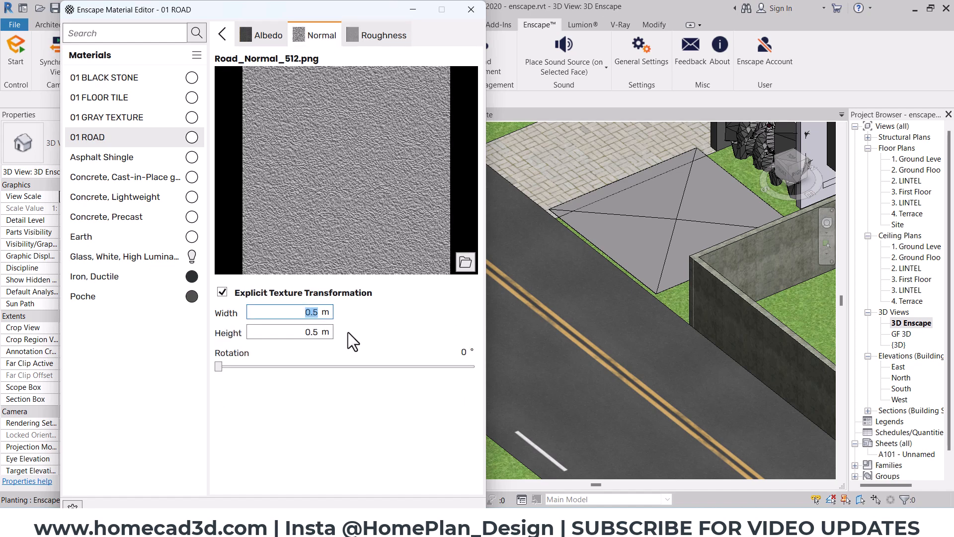
text(6.4)
double_click(301, 332)
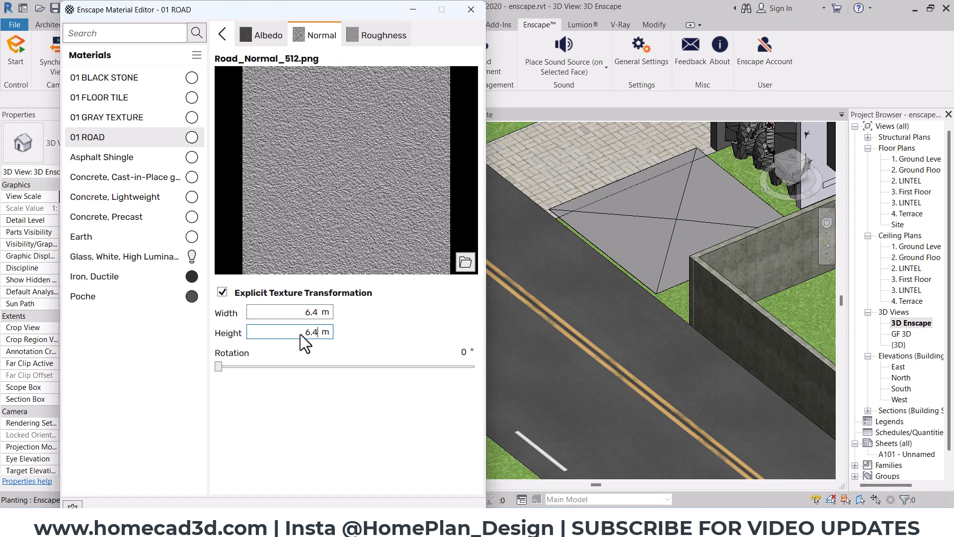
double_click(453, 354)
click(273, 36)
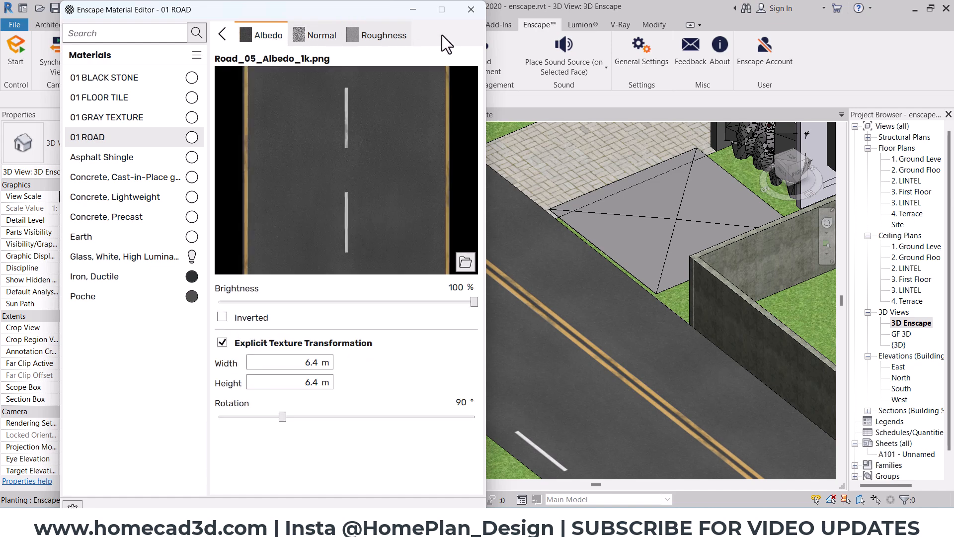
click(470, 9)
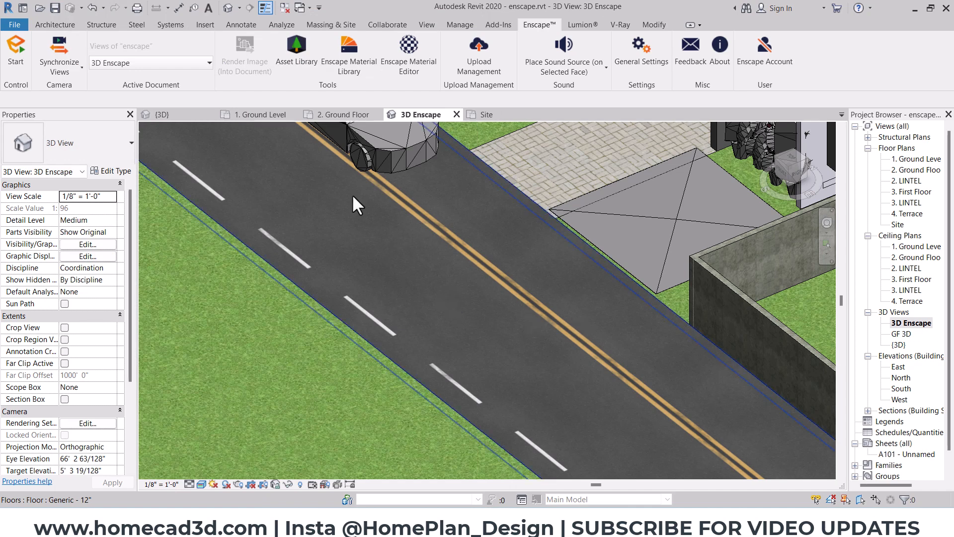
Step: Open the appearance settings of the 01 ROAD material in Revit's Material Browser
click(460, 24)
click(68, 64)
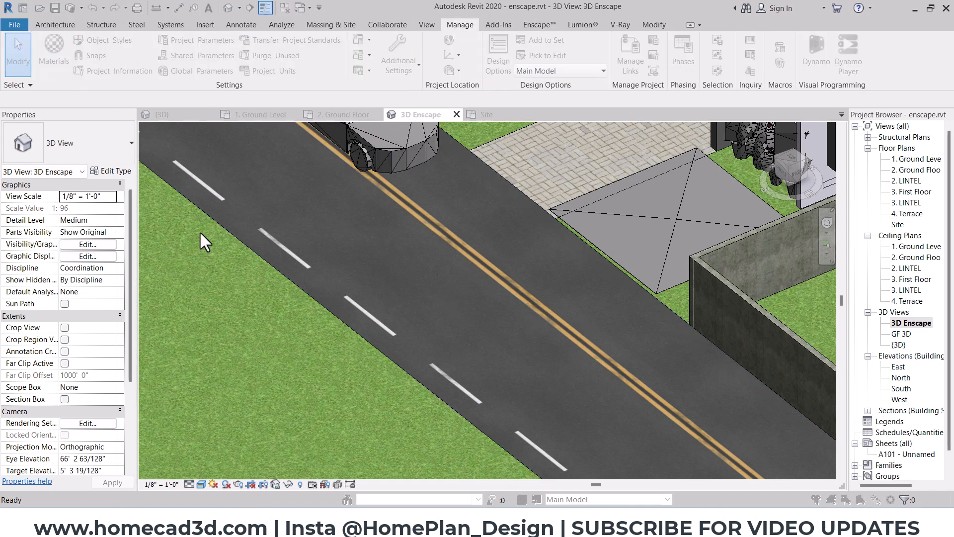
scroll(149, 278, down, 1)
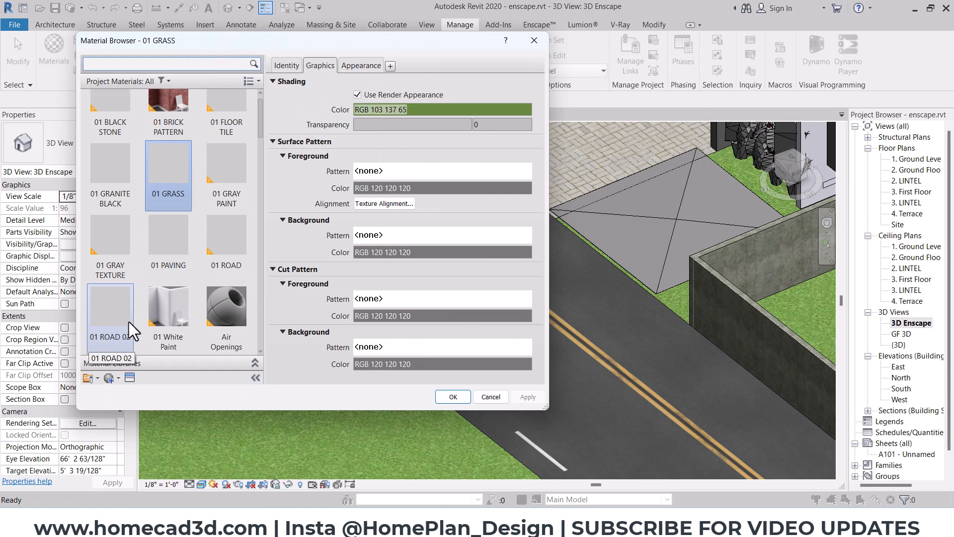
click(119, 308)
click(226, 248)
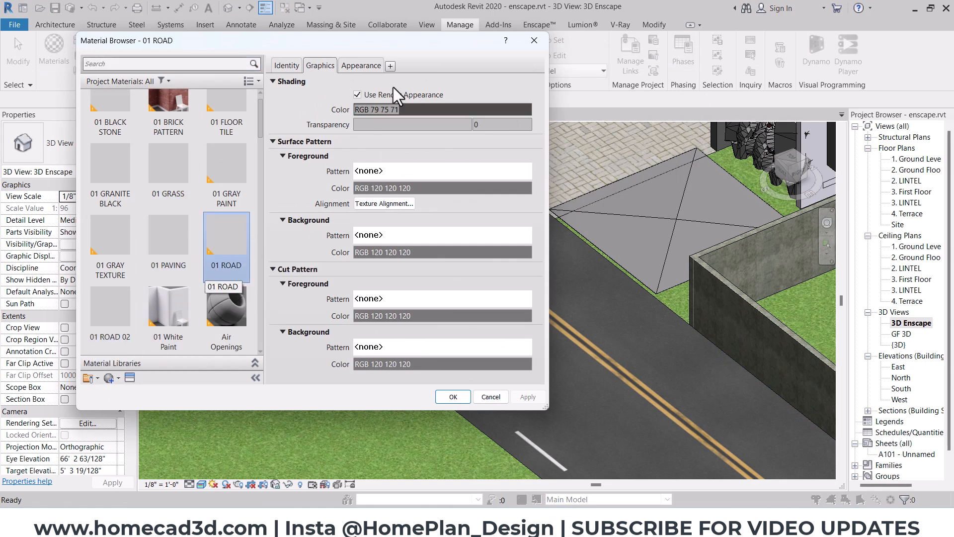
click(361, 66)
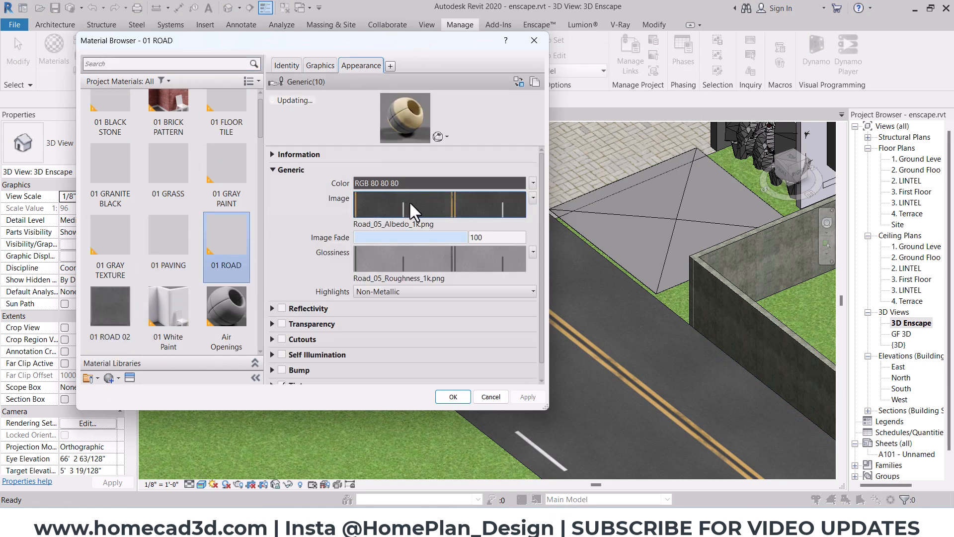
Step: Set the Y offset of the Road_05_Albedo_1k.png image to 3'-0" and apply the material change
click(409, 201)
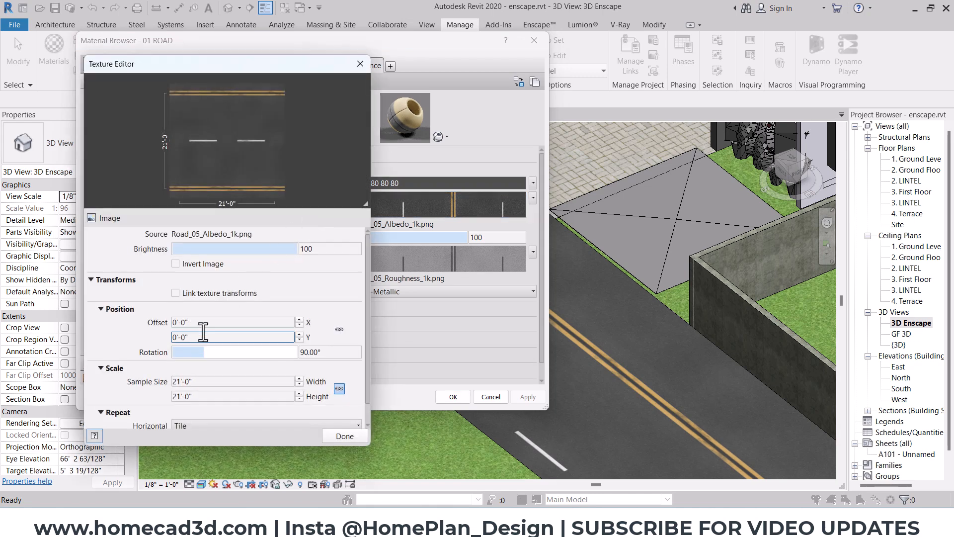
click(200, 337)
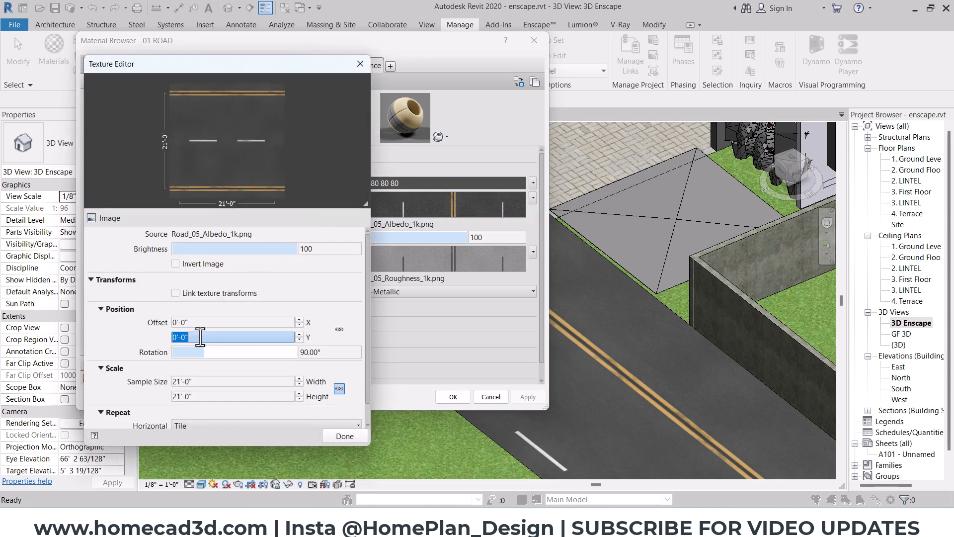
text(2)
key(Return)
click(345, 436)
click(521, 397)
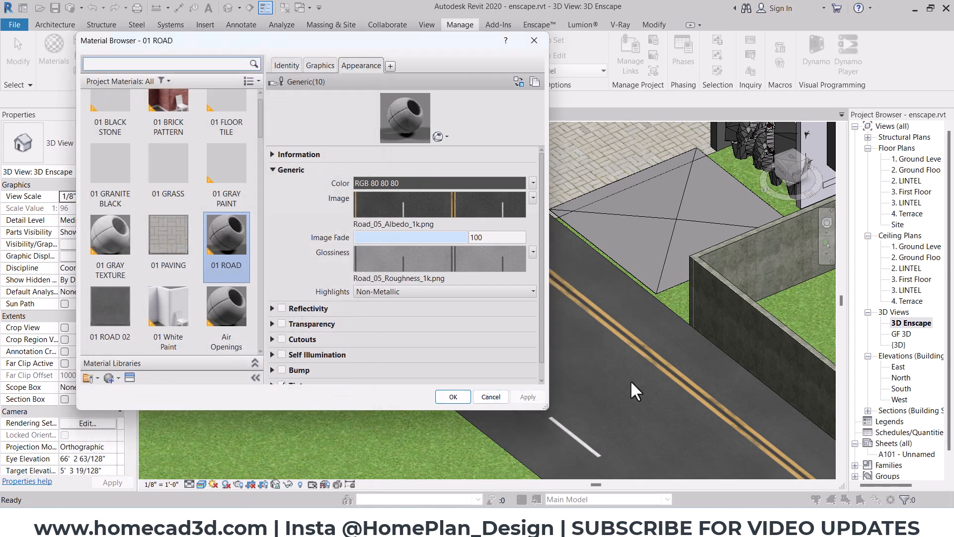
Step: Set the road albedo image's Y offset to 5'-0" and apply it to the material
click(394, 224)
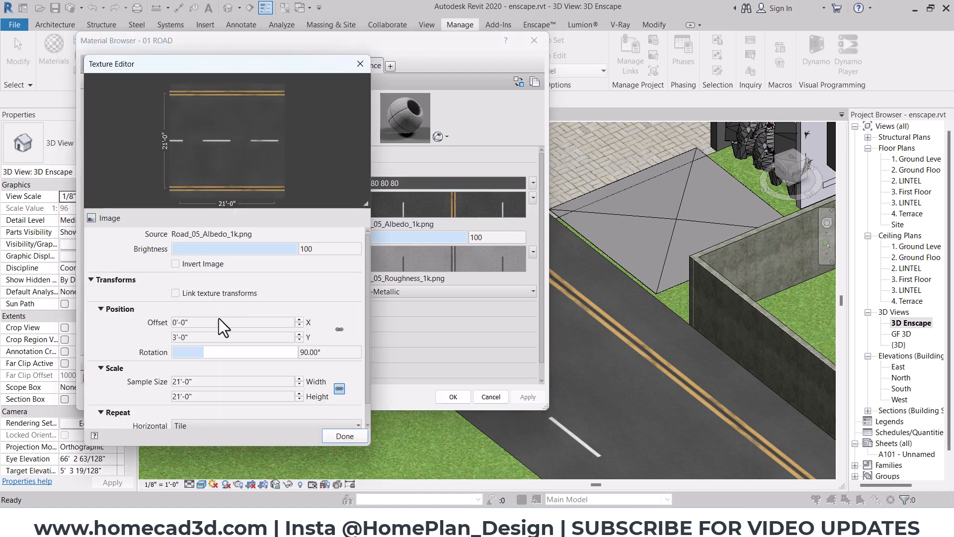
click(222, 337)
click(222, 341)
text(5)
key(Return)
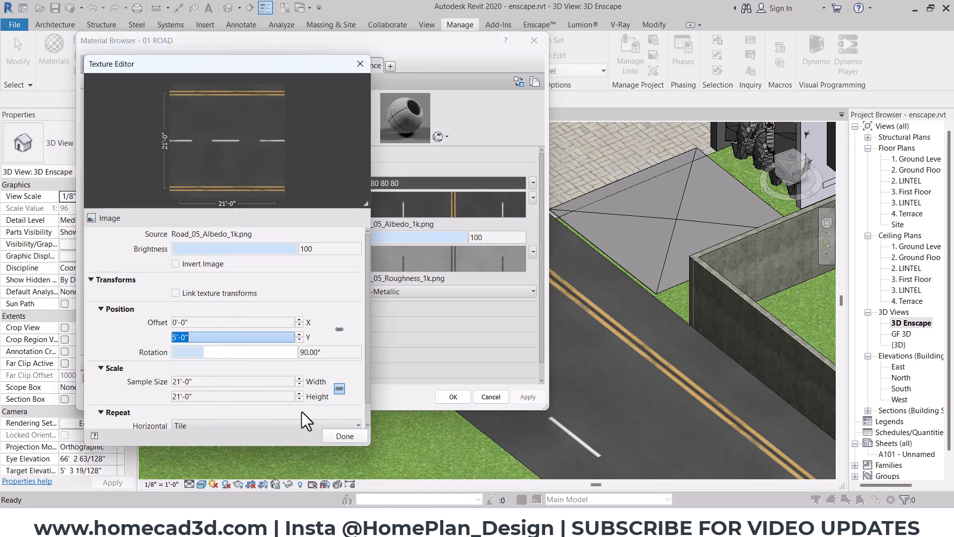
click(345, 436)
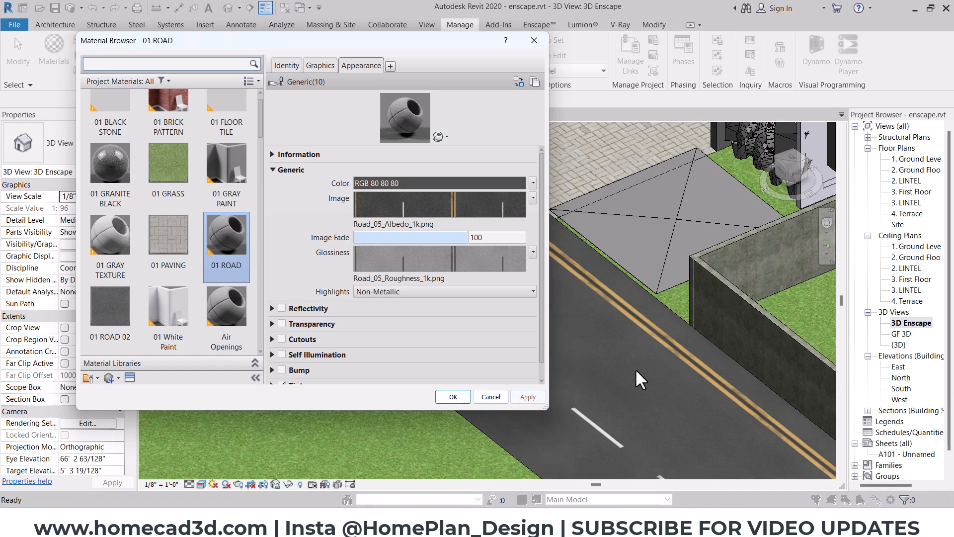
Step: Set the road albedo image's sample size to 18'-0" by 18'-0" and apply the change
click(460, 213)
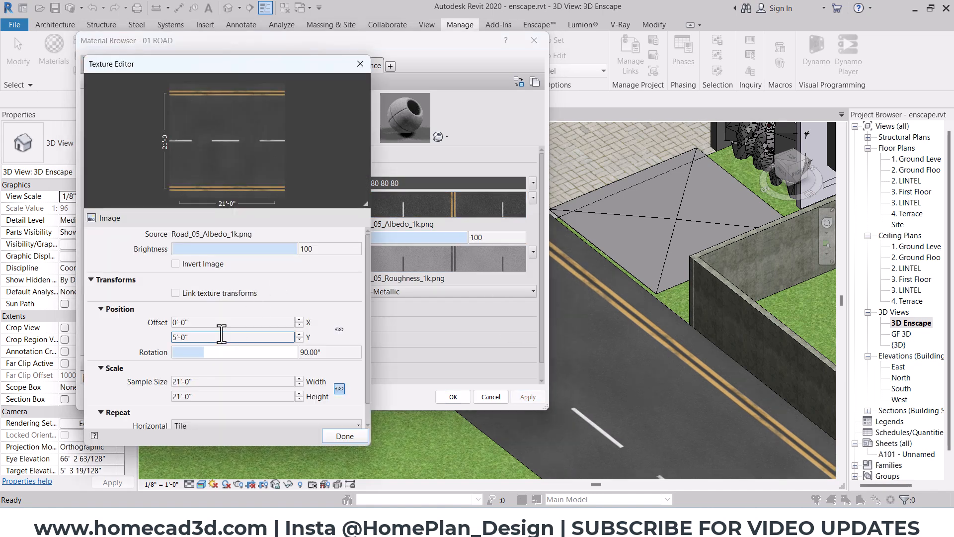
click(209, 381)
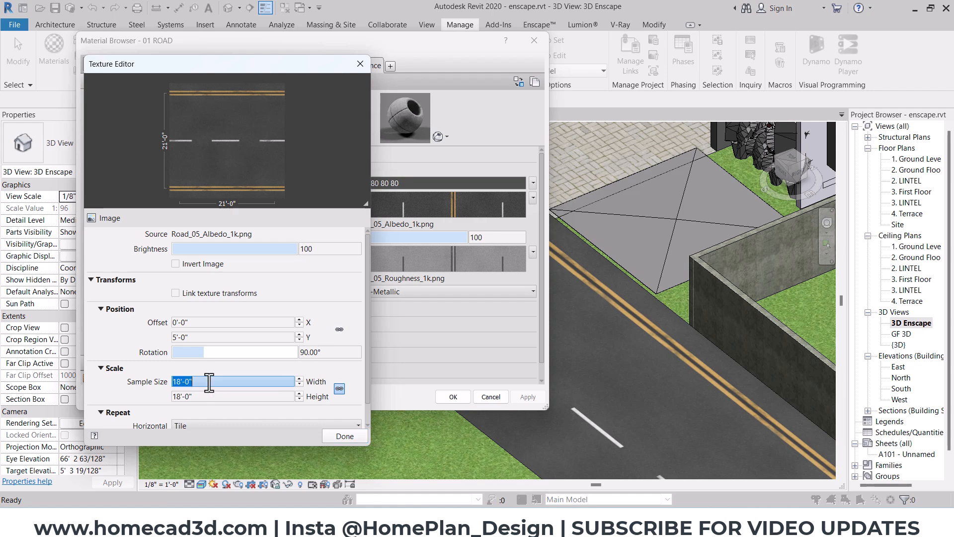
click(338, 435)
click(515, 401)
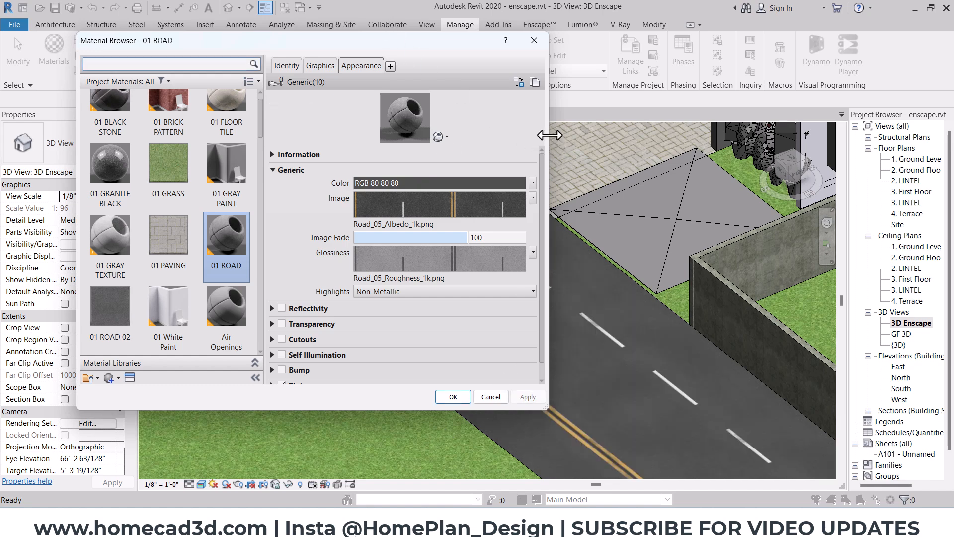
Step: Set the Y offset of the Road_05_Albedo_1k.png image to 4'-0" and apply the material change
click(419, 196)
double_click(206, 338)
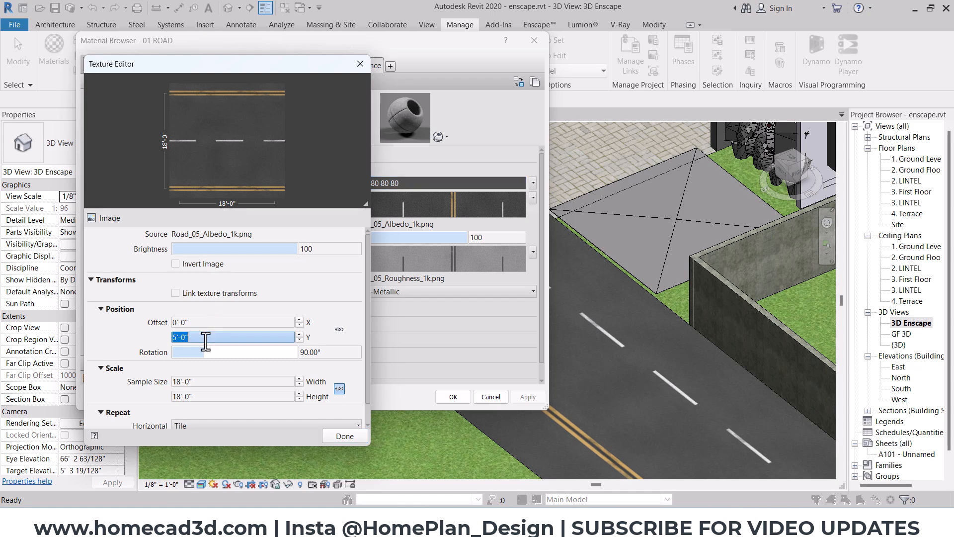
text(4)
key(Return)
click(339, 434)
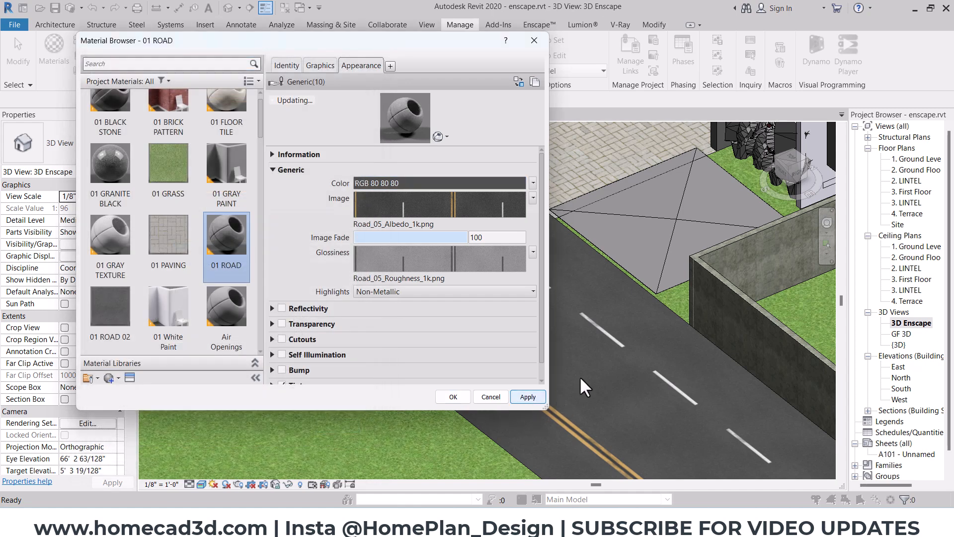
click(527, 397)
Step: Set the road albedo image's Y offset to 2'-6" and apply it to the 01 ROAD material
click(428, 204)
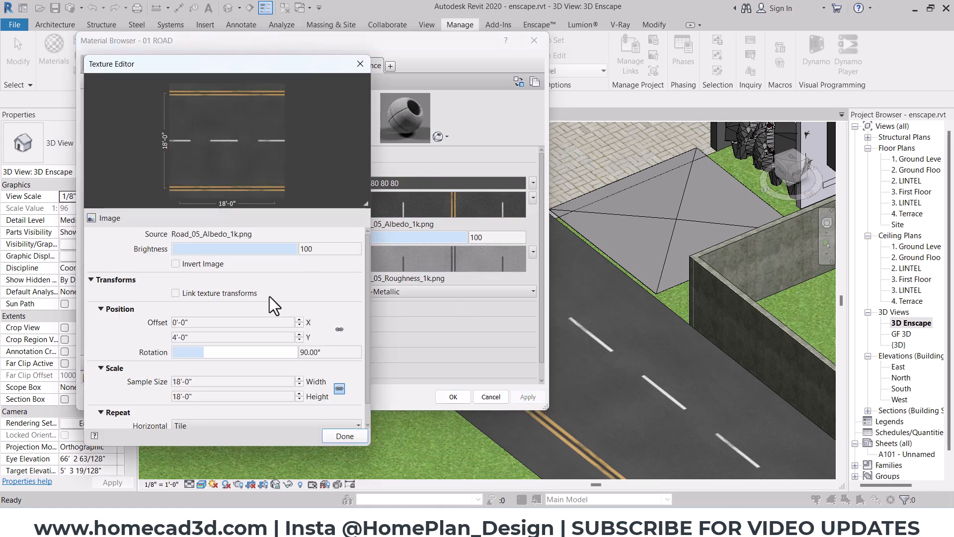
double_click(238, 337)
text(3)
key(BackSpace)
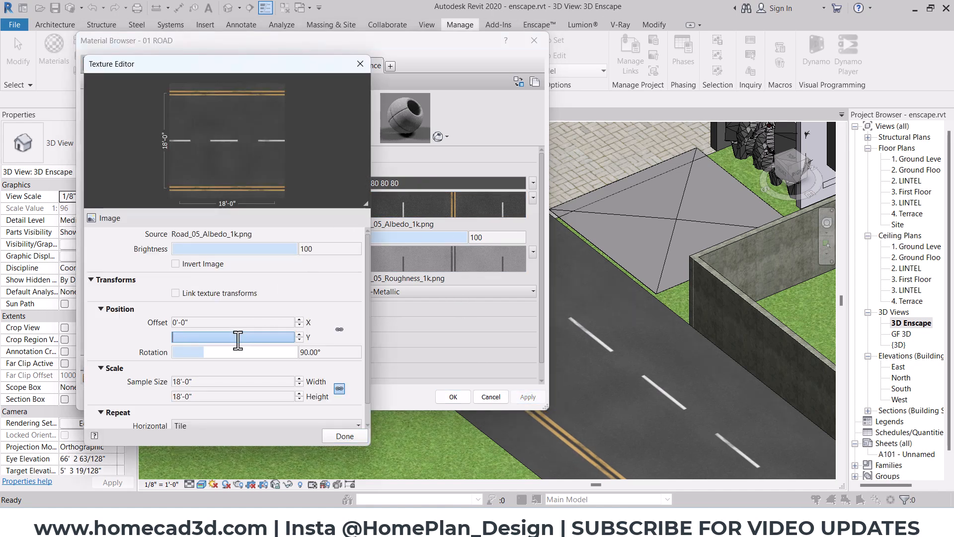
text(2.5)
key(Return)
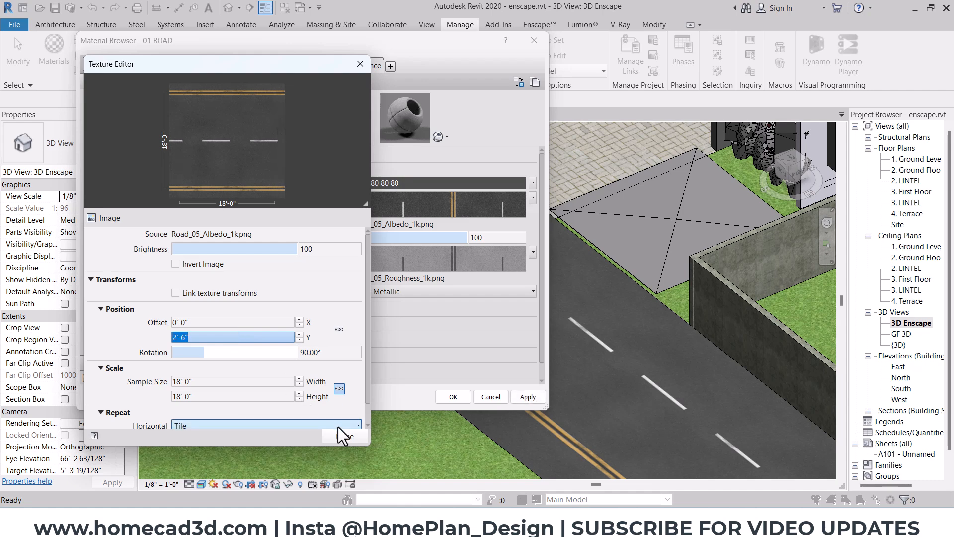
click(345, 436)
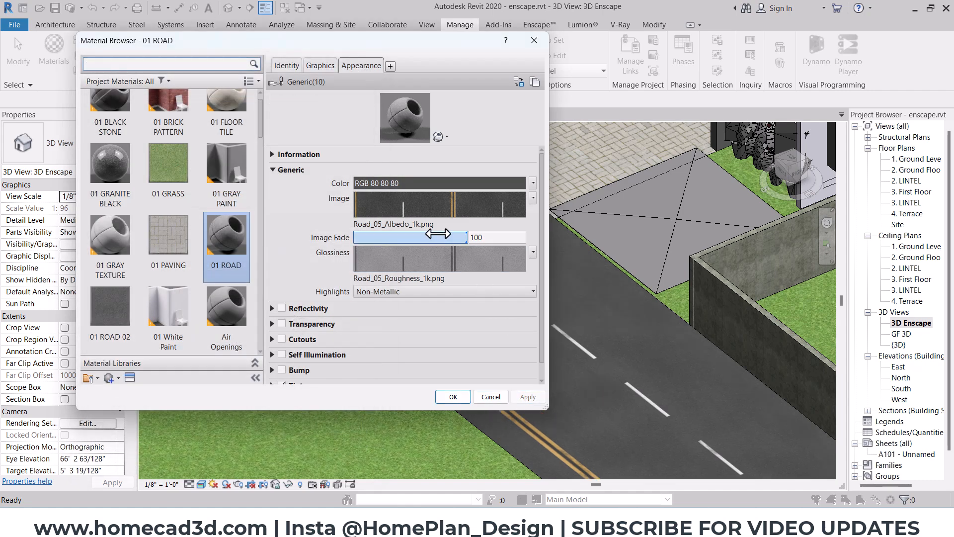
Step: Set the road albedo image's Y offset to 2'-0" and apply the change
click(427, 224)
click(237, 338)
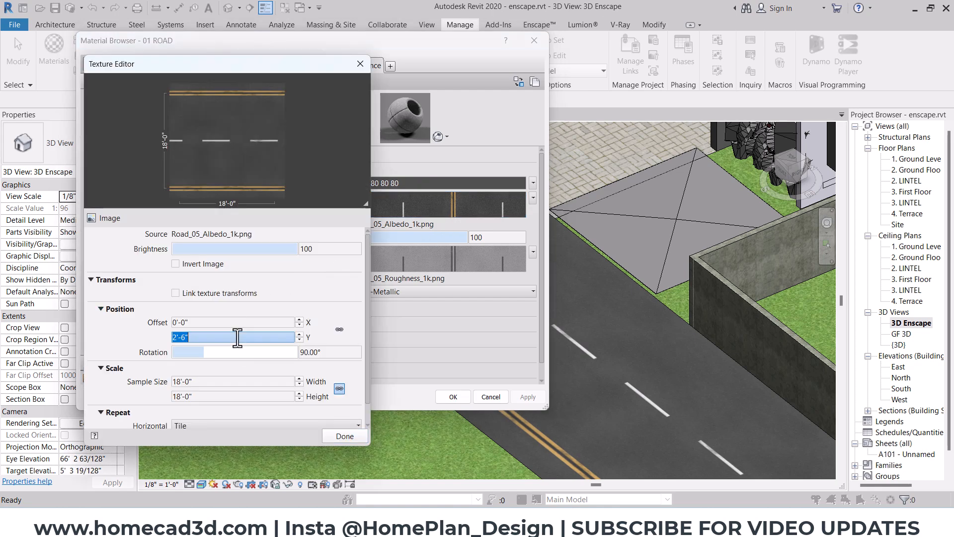
text(2)
key(Return)
click(345, 436)
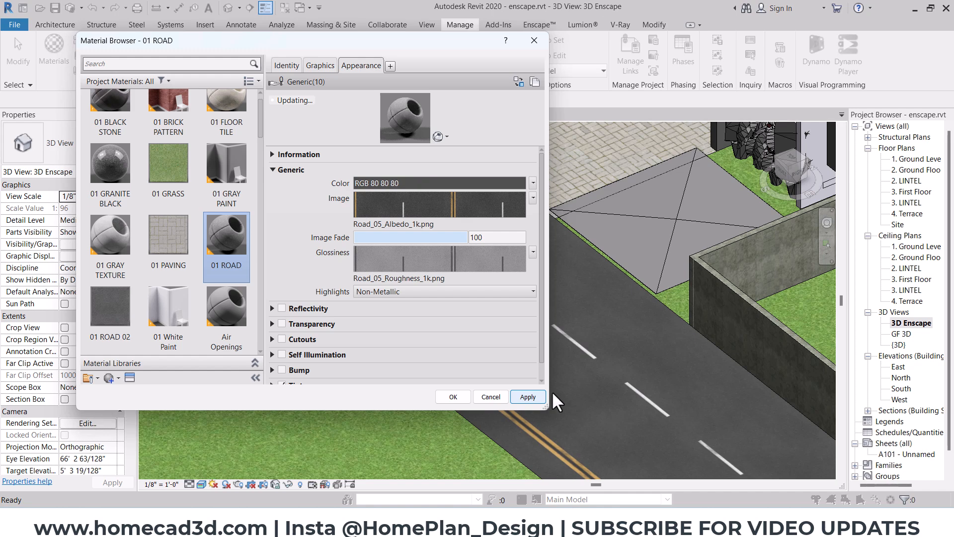
click(528, 397)
Step: Reset the road albedo image's Y offset to 0'-0", change it to 0'-6", and accept the 01 ROAD material
click(440, 204)
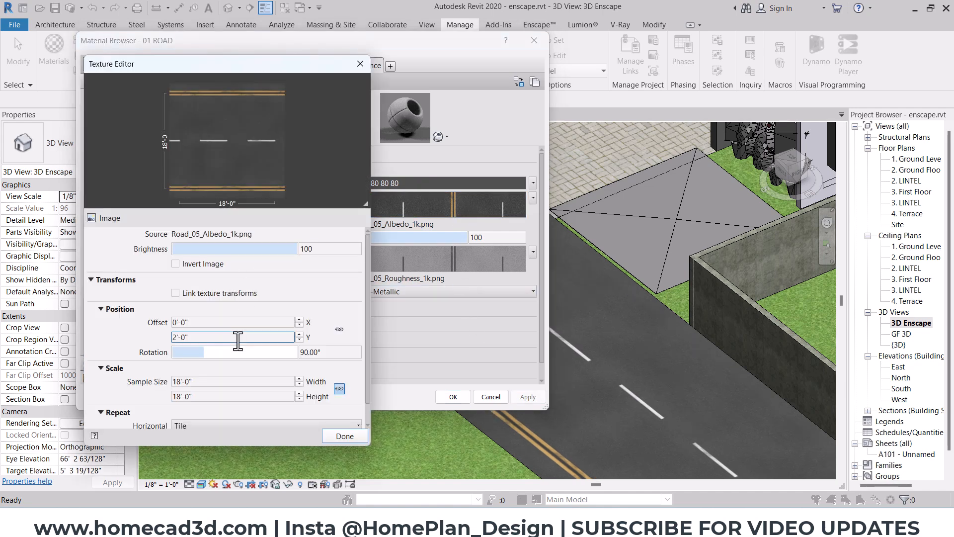
click(361, 434)
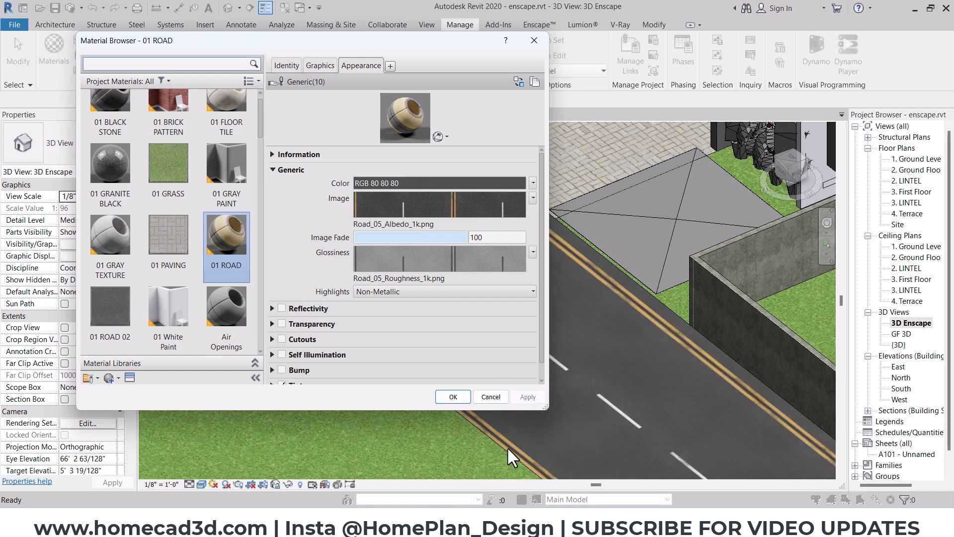
click(436, 205)
click(229, 337)
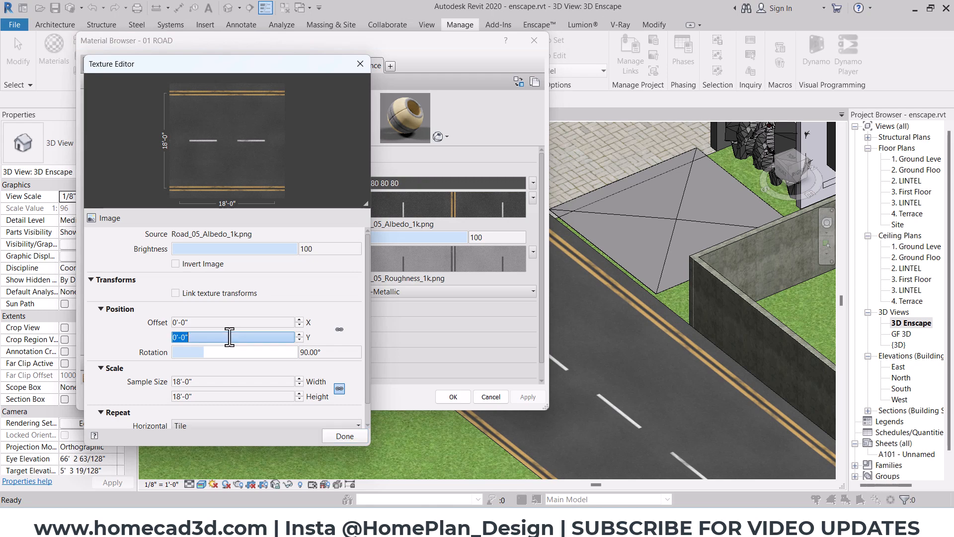
text(6)
click(345, 436)
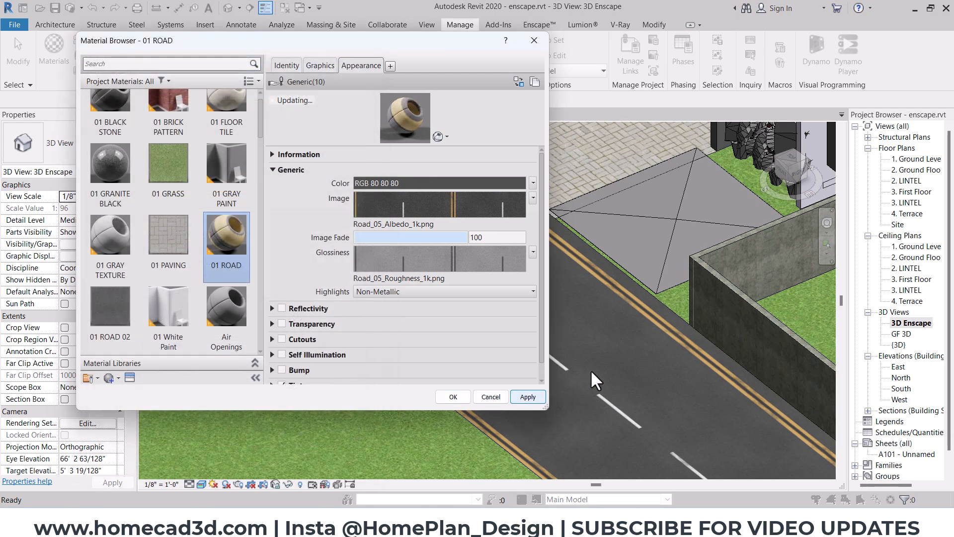
click(442, 397)
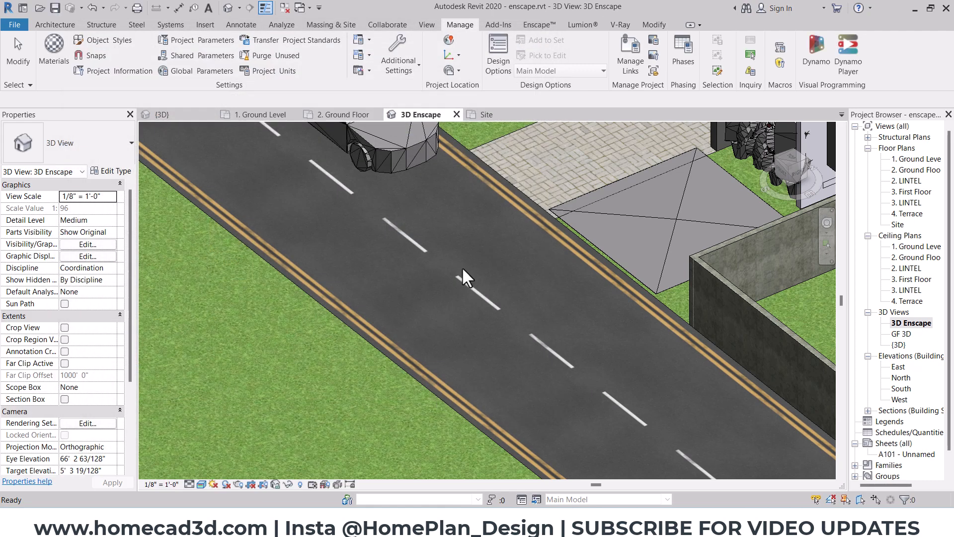
scroll(463, 269, down, 4)
middle_drag(458, 233, 474, 317)
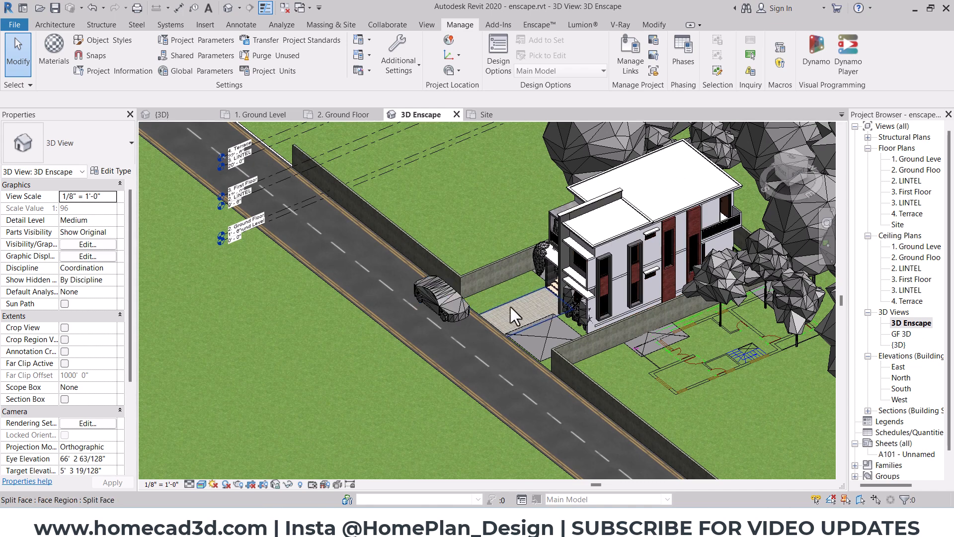
scroll(514, 308, up, 6)
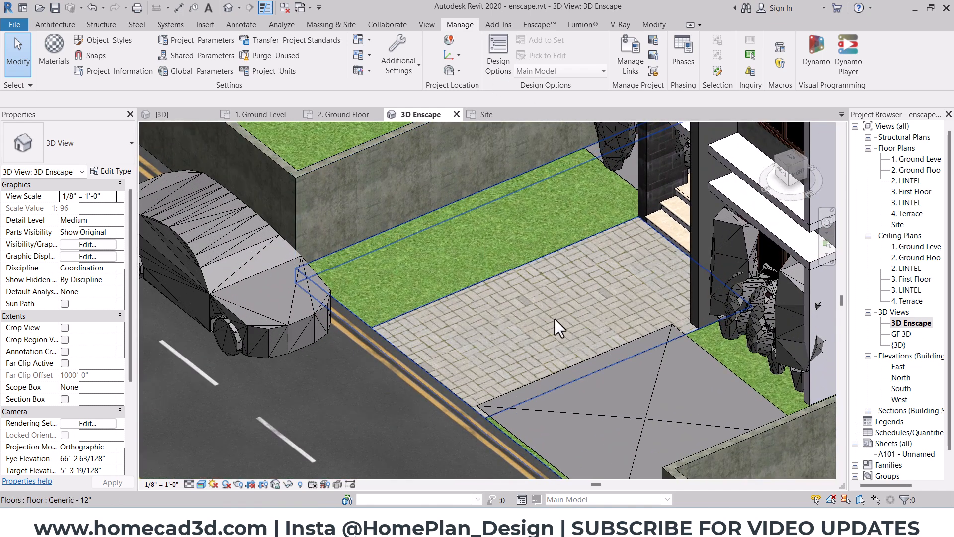
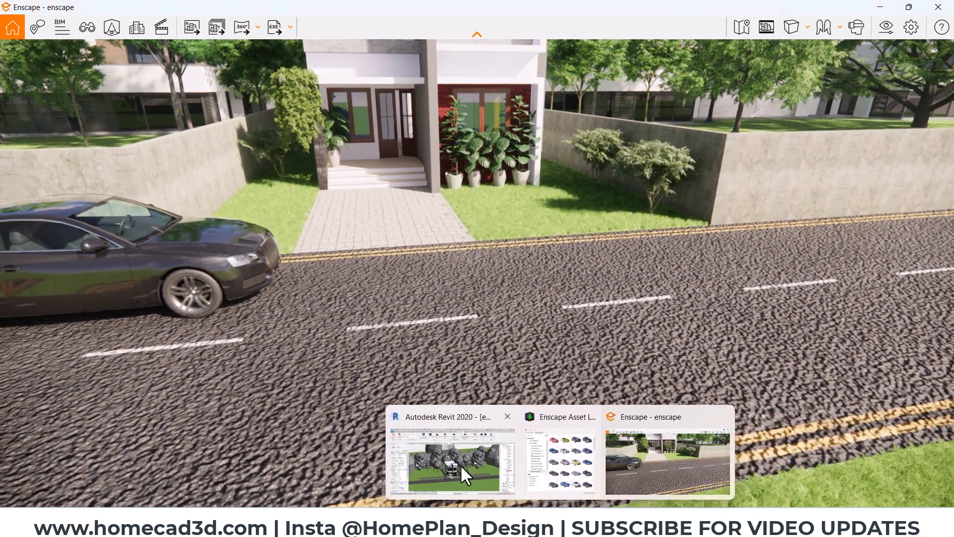
Step: Switch to Revit and size 01 ROAD's Road_Normal_512.png normal map to 0.5 m width and height in the Enscape Material Editor
click(460, 464)
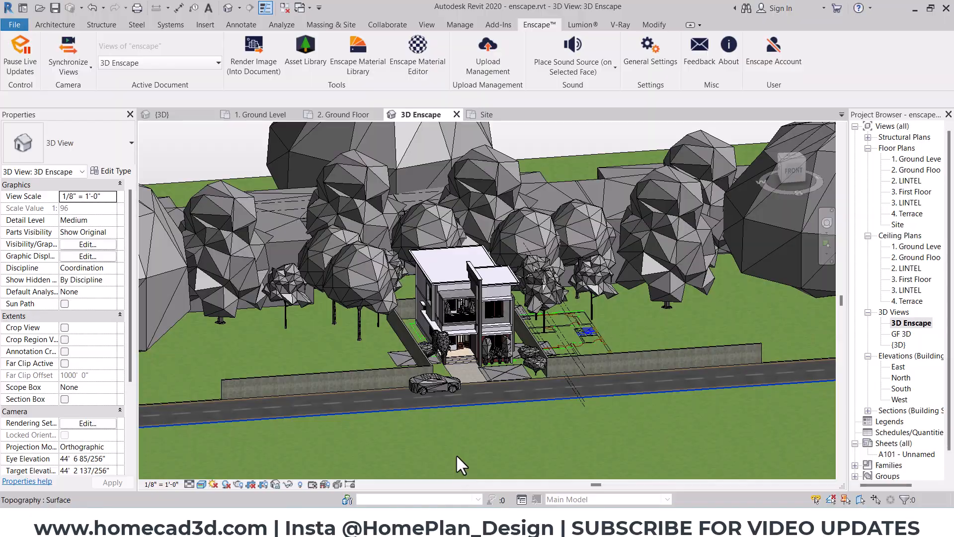
click(412, 55)
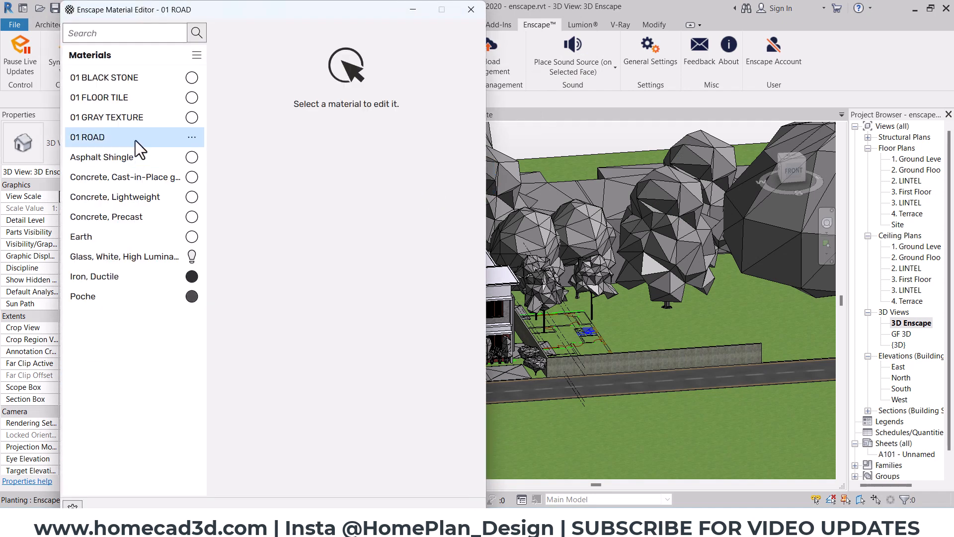
click(135, 139)
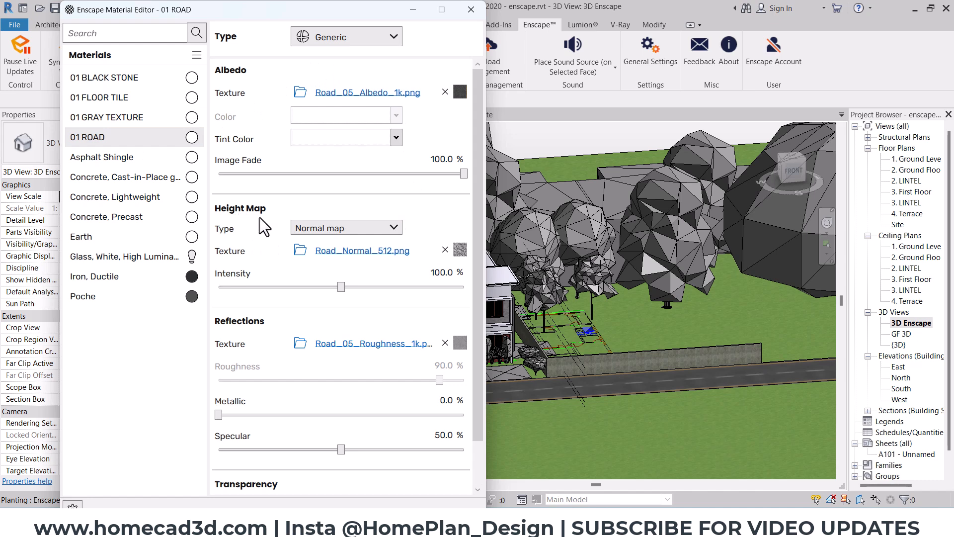
click(459, 250)
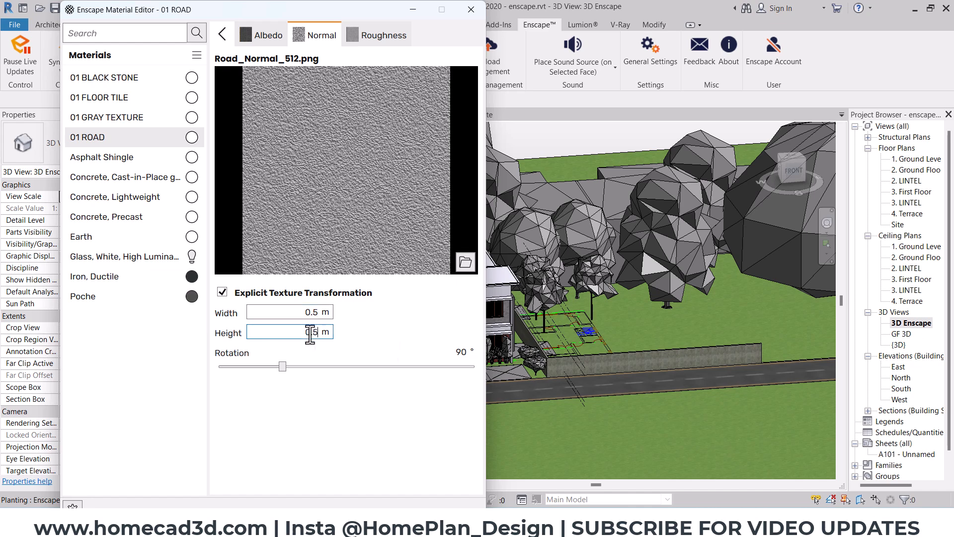
click(477, 14)
Step: Switch to the Enscape render and examine the road surface and lane markings up close near the car
mouse_move(560, 527)
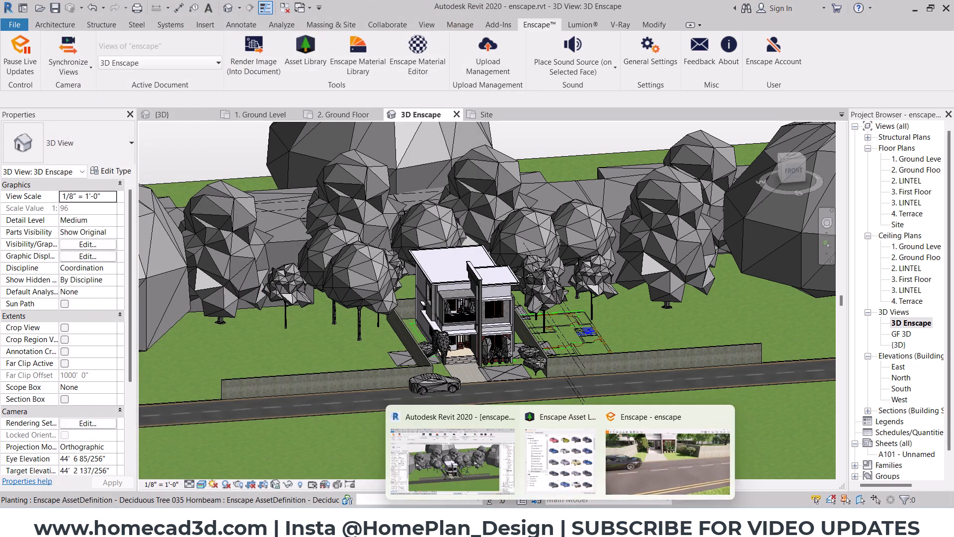
click(657, 478)
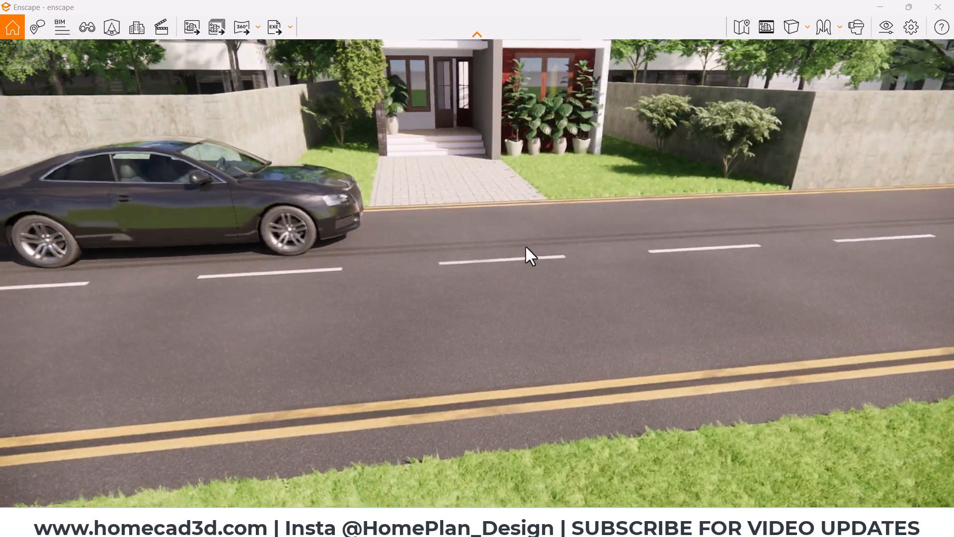
scroll(526, 246, up, 3)
right_drag(526, 245, 520, 360)
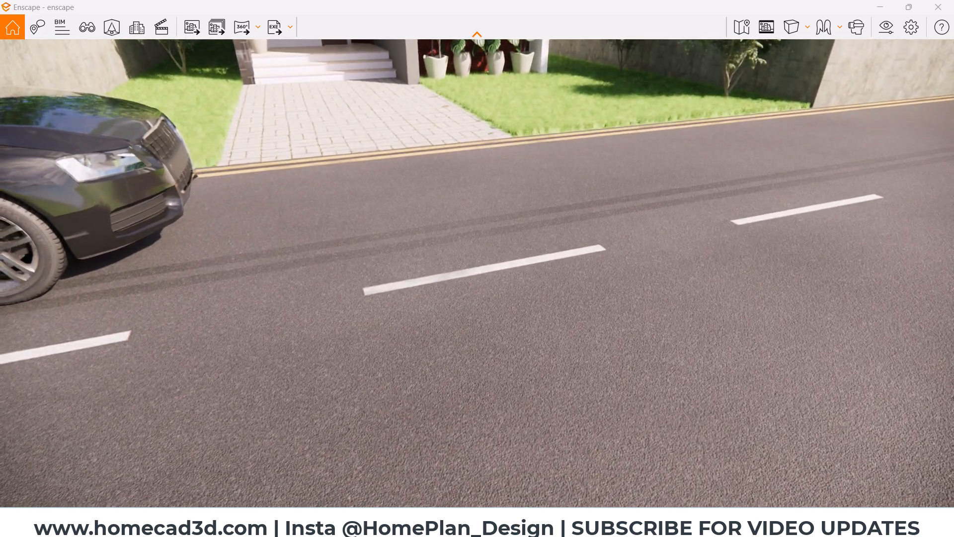
Step: Switch to Revit and copy the sample width of the Road_05_Albedo_1k.png image from the 01 ROAD appearance settings
click(467, 479)
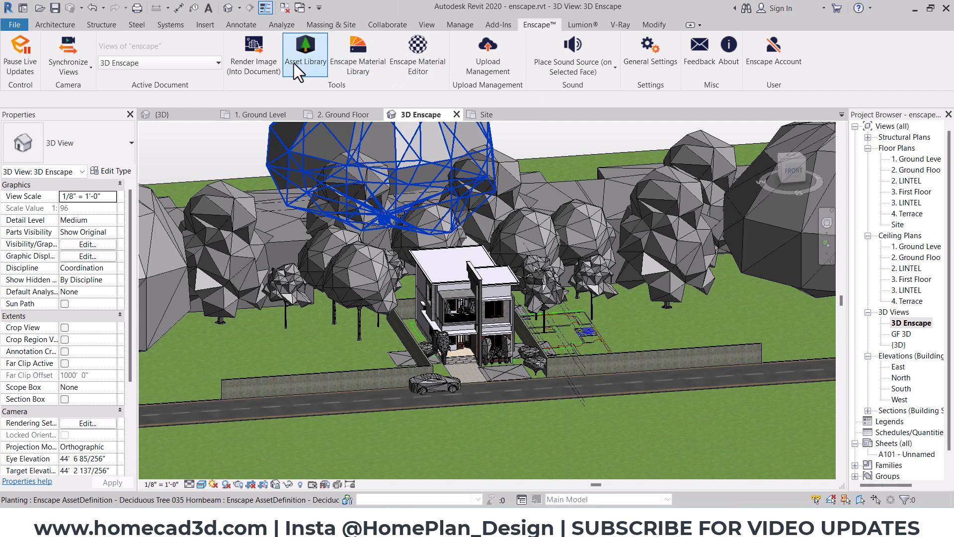
click(460, 26)
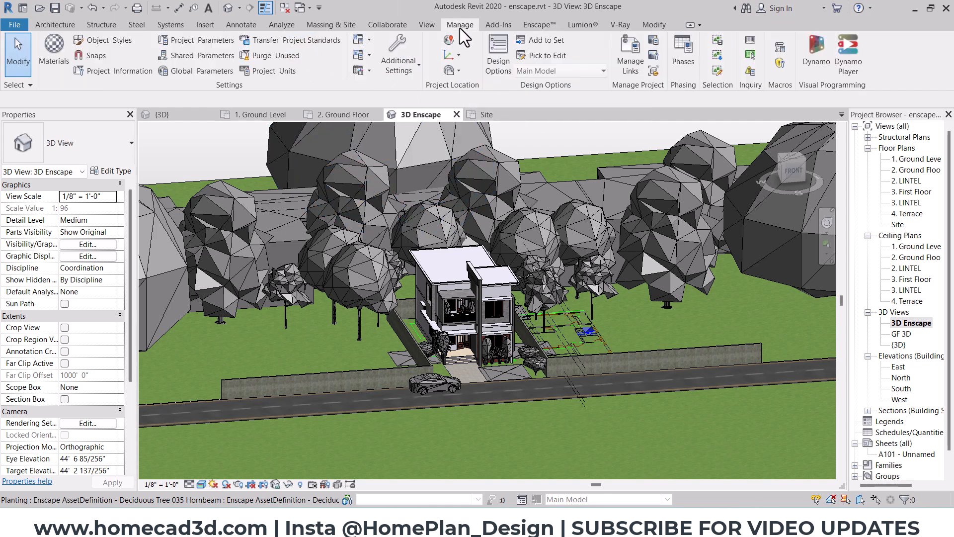
click(54, 50)
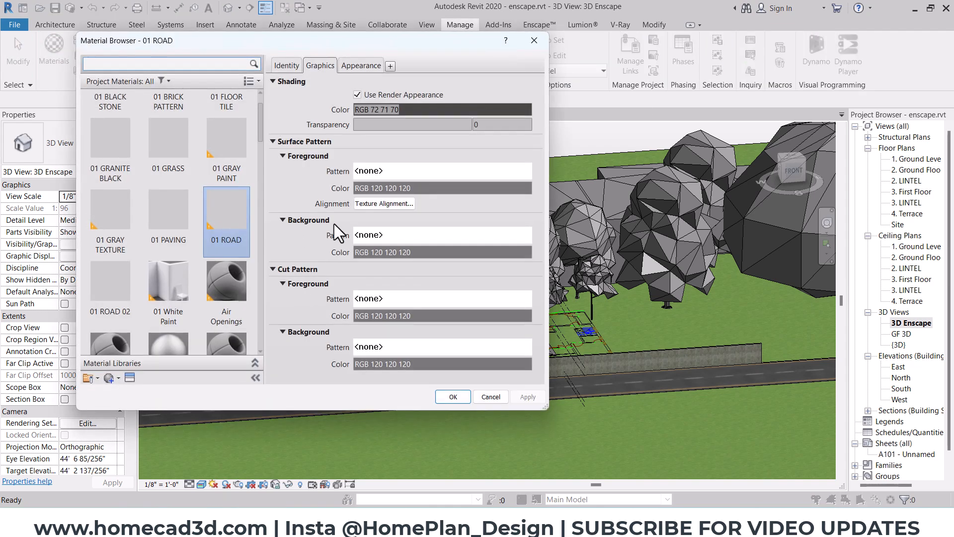
click(362, 65)
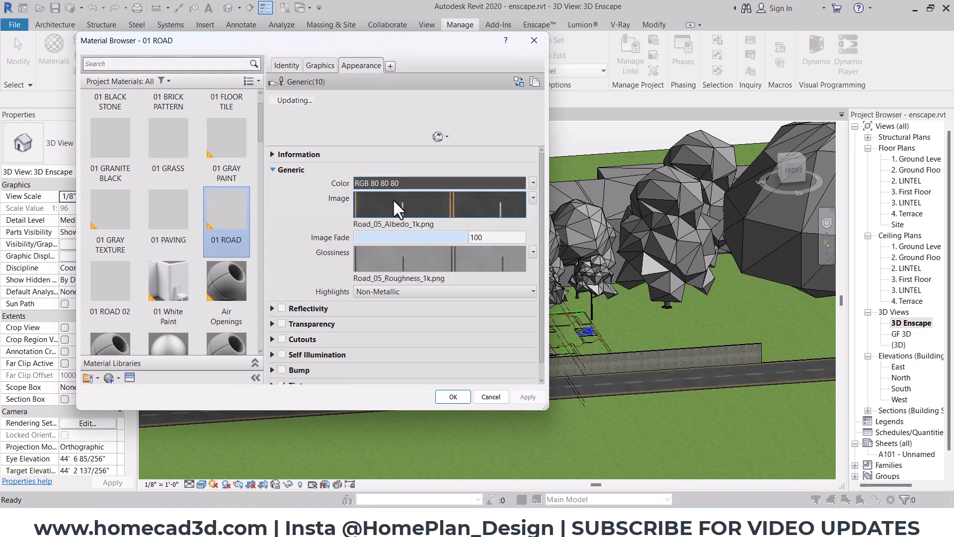
click(397, 201)
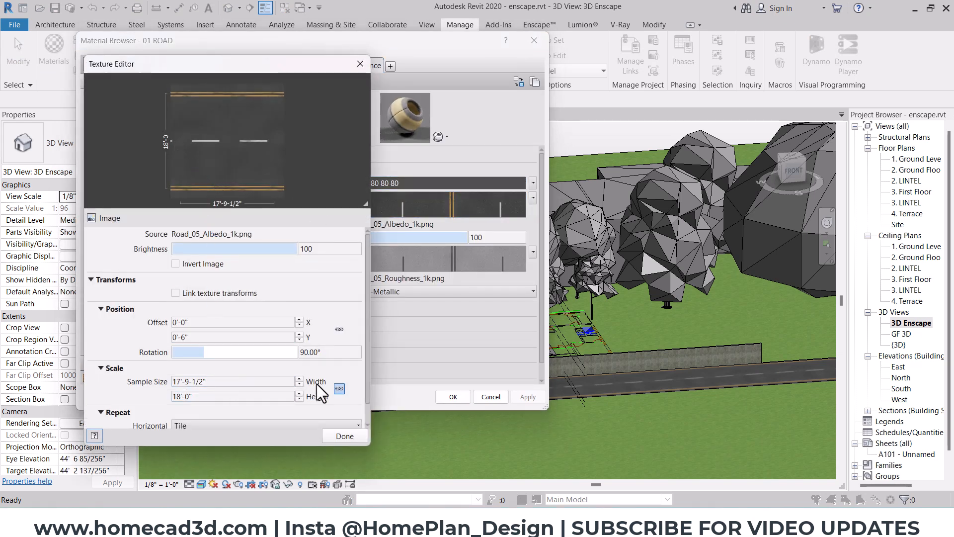
double_click(211, 383)
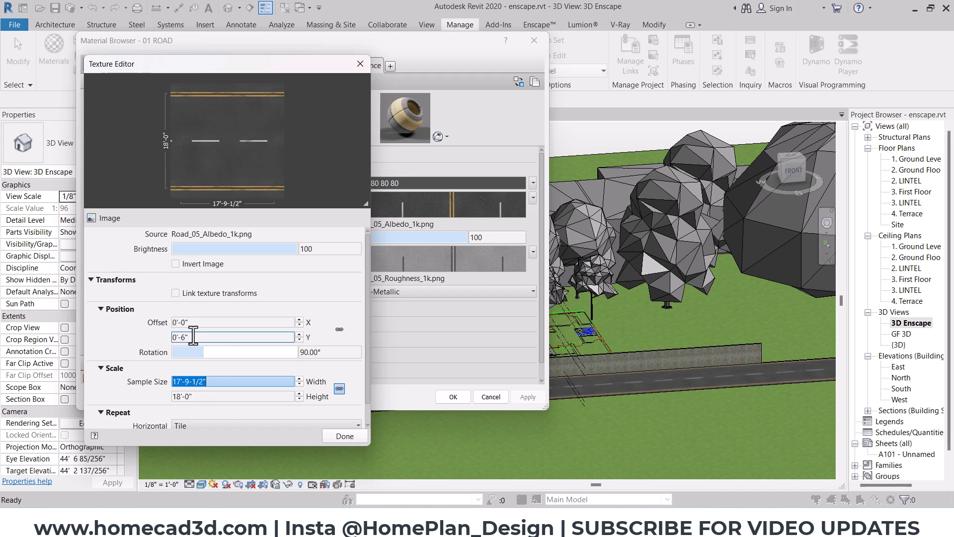
click(345, 435)
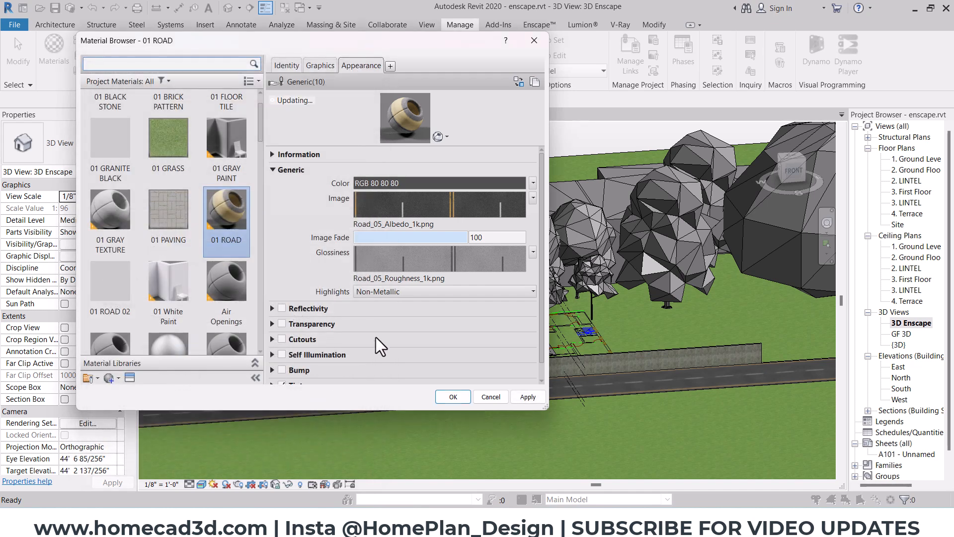
Step: Unlink the Road_05_Roughness_1k.png image's proportions and set its sample size to 17'-9-1/2" wide by 18'-0" high
scroll(376, 337, down, 1)
scroll(364, 321, up, 1)
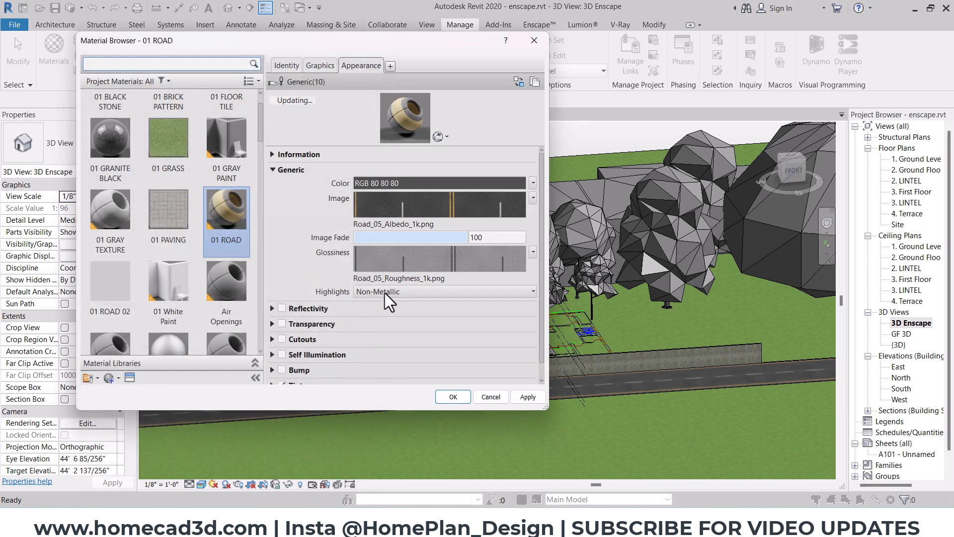
click(399, 255)
click(226, 382)
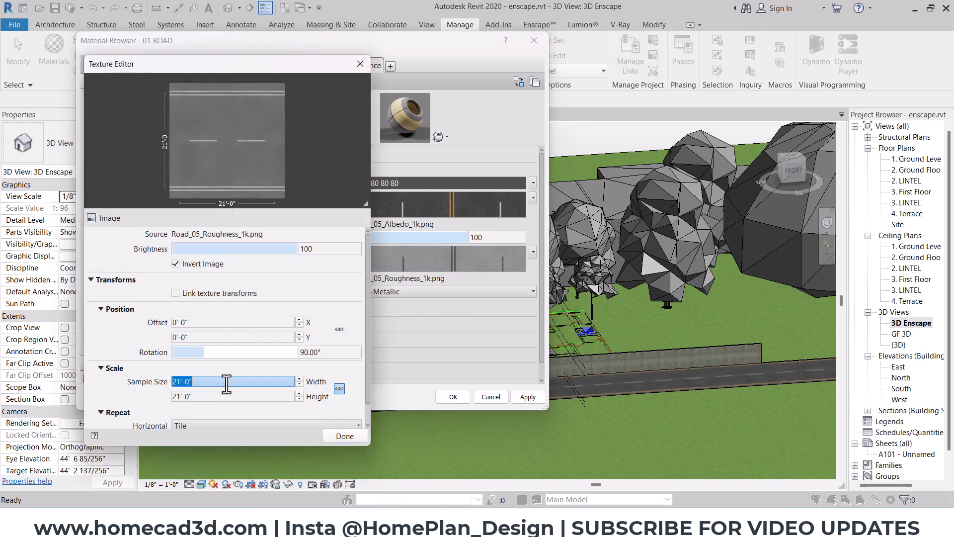
click(266, 395)
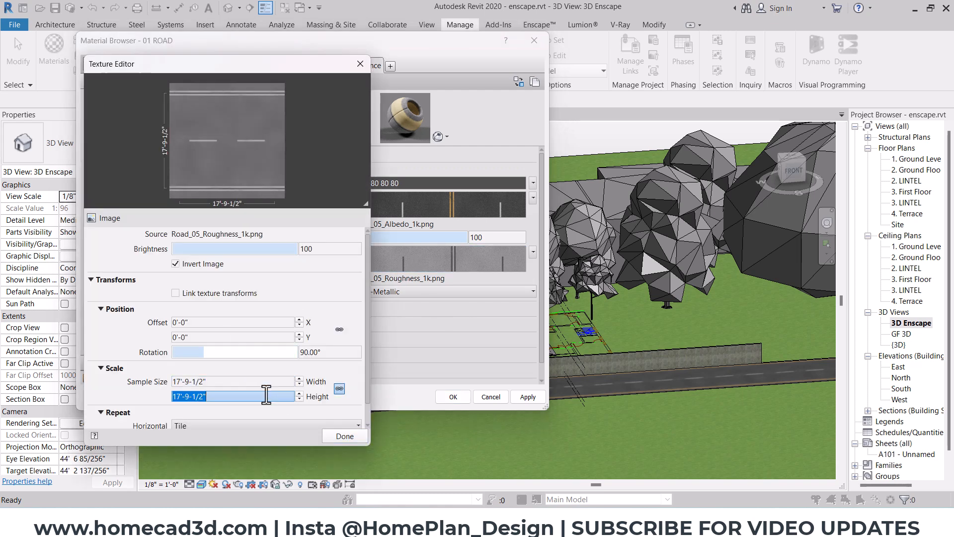
click(340, 389)
click(230, 397)
text(18)
key(Return)
Step: Set the roughness image's Y offset to 6 inches and accept the 01 ROAD material changes
click(224, 338)
text(6)
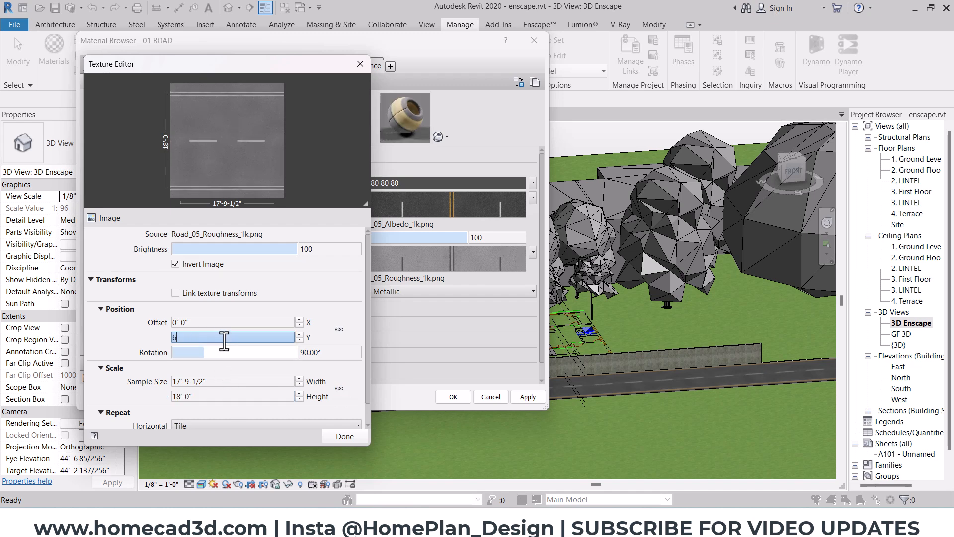
key(Return)
click(358, 437)
click(453, 397)
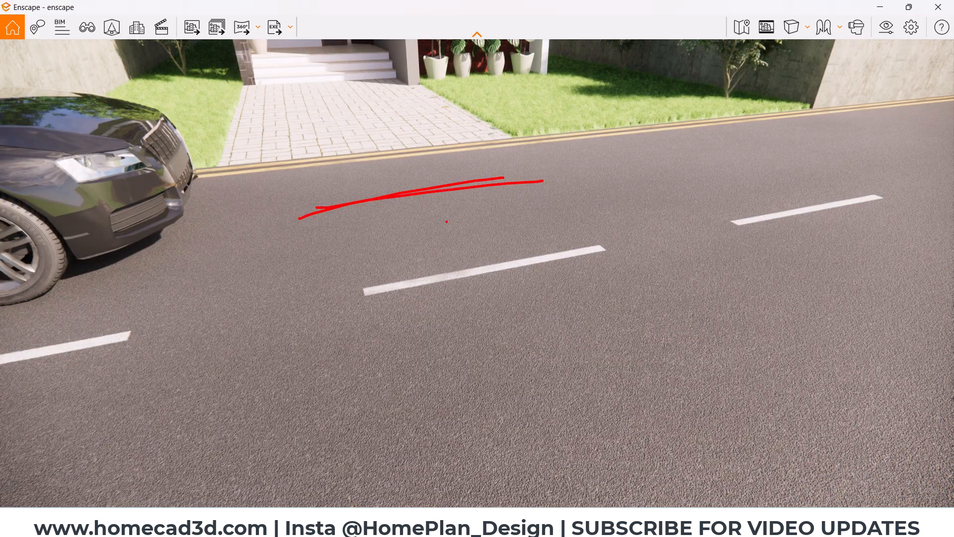
Step: Switch to Revit and inspect the front windows in the {3D} and 3D Enscape views
key(Escape)
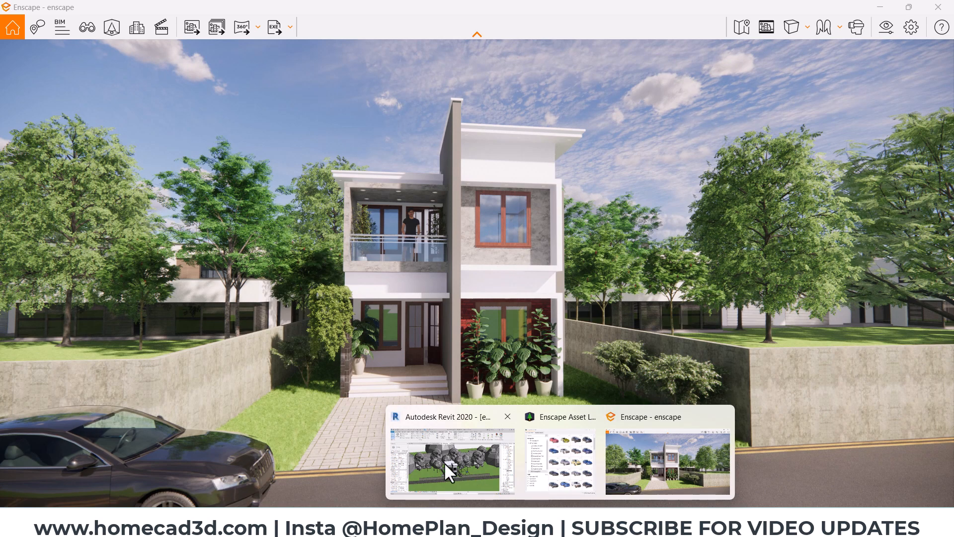
click(446, 462)
scroll(452, 308, up, 5)
shift+middle_drag(523, 351, 646, 350)
double_click(899, 344)
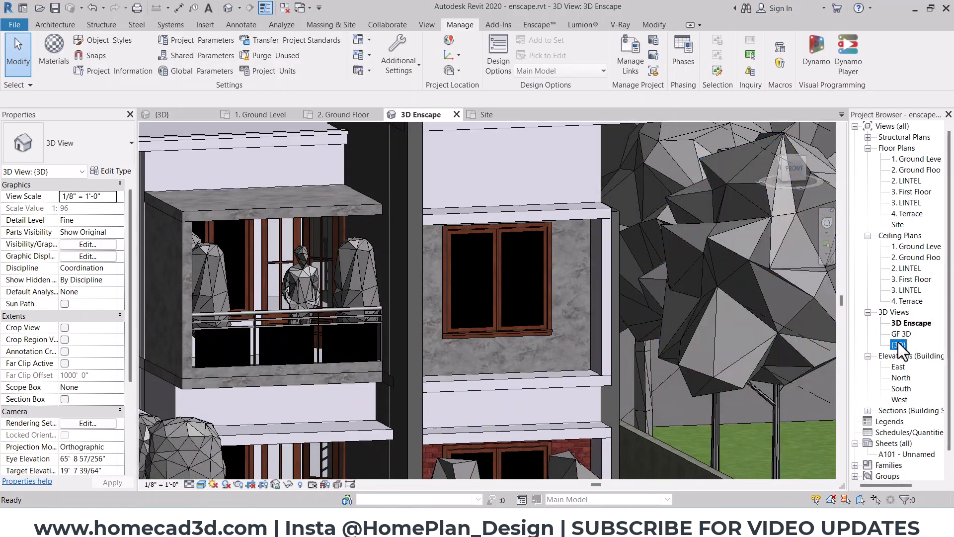
scroll(497, 308, up, 8)
shift+middle_drag(425, 288, 373, 219)
scroll(341, 214, up, 6)
double_click(910, 323)
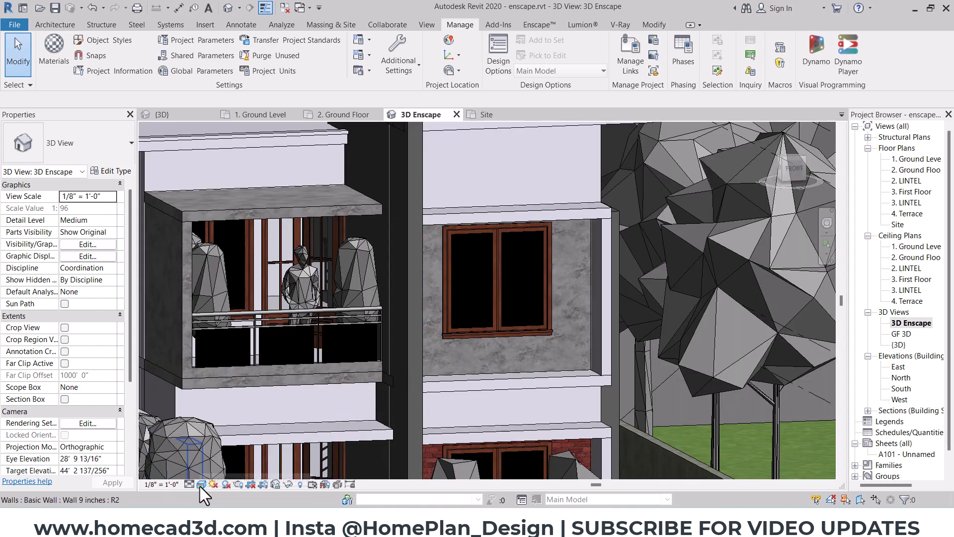
Step: Set the 3D Enscape view's detail level to Fine and check the front windows in the Enscape render
click(189, 484)
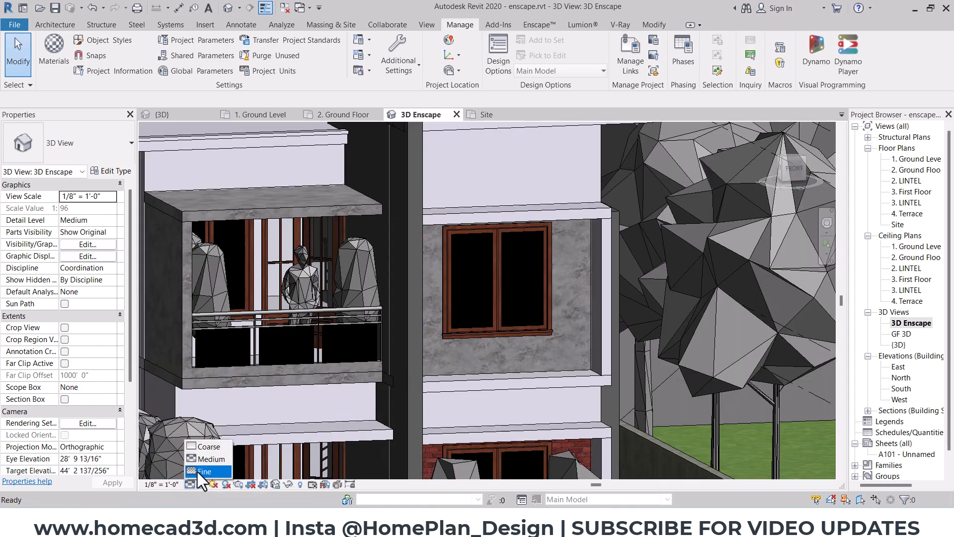
click(199, 471)
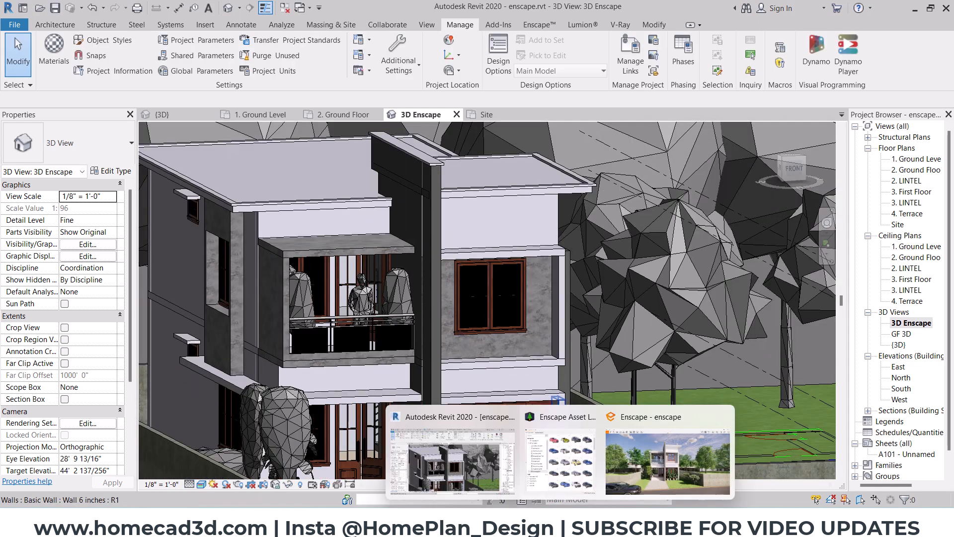
click(597, 462)
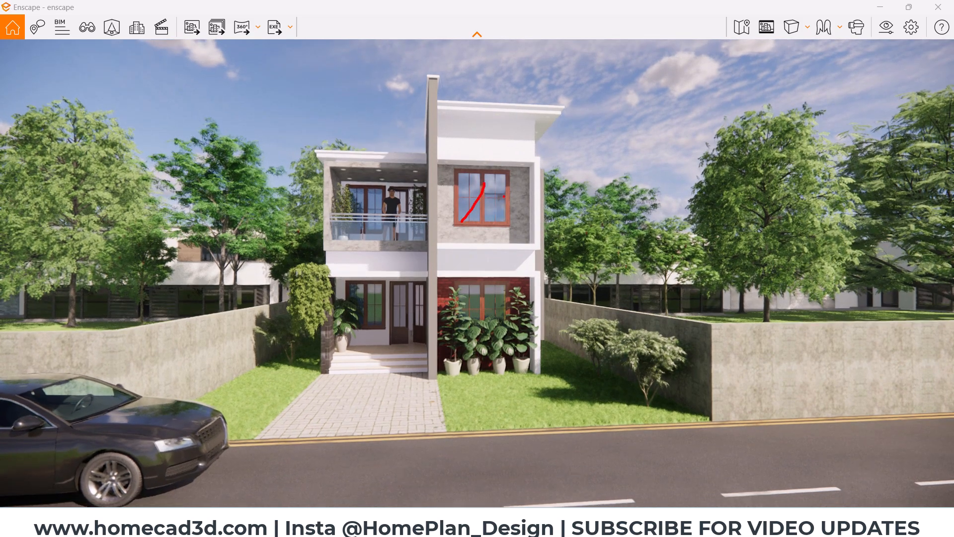
key(Escape)
mouse_move(560, 524)
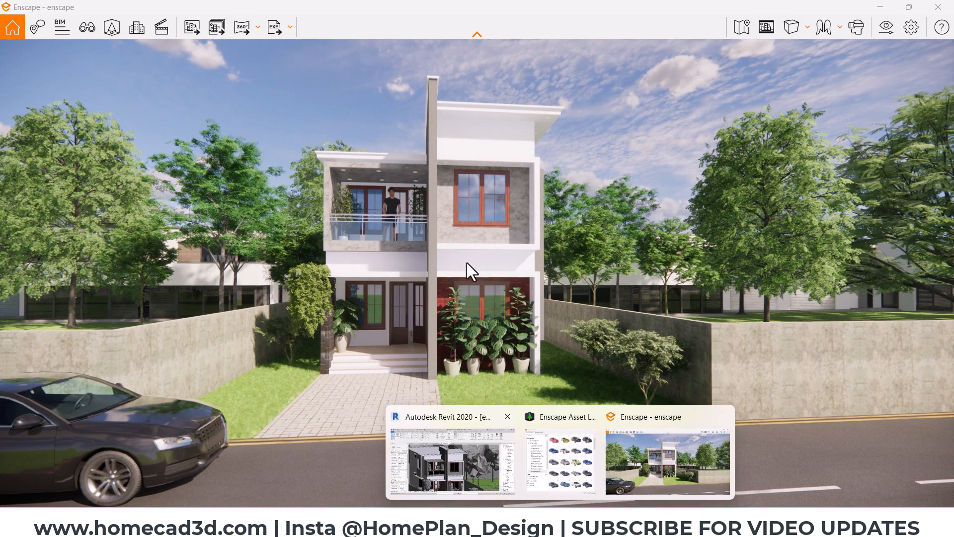
mouse_move(488, 252)
right_down()
mouse_move(447, 252)
mouse_move(500, 252)
right_up()
Step: Set the sky's cloud density to 0% in the visual settings and check the house front
click(891, 34)
click(404, 63)
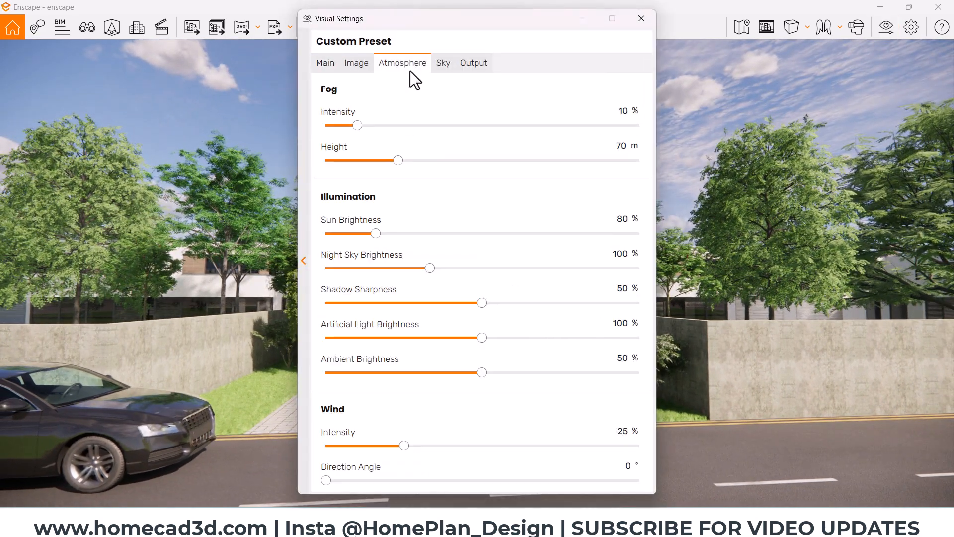
click(443, 63)
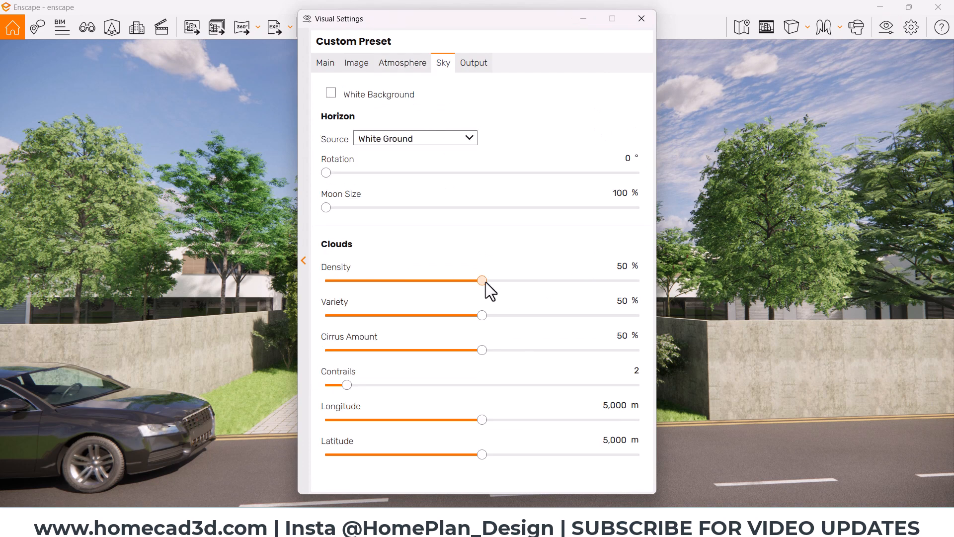
drag(485, 281, 316, 294)
click(642, 20)
right_drag(514, 257, 485, 258)
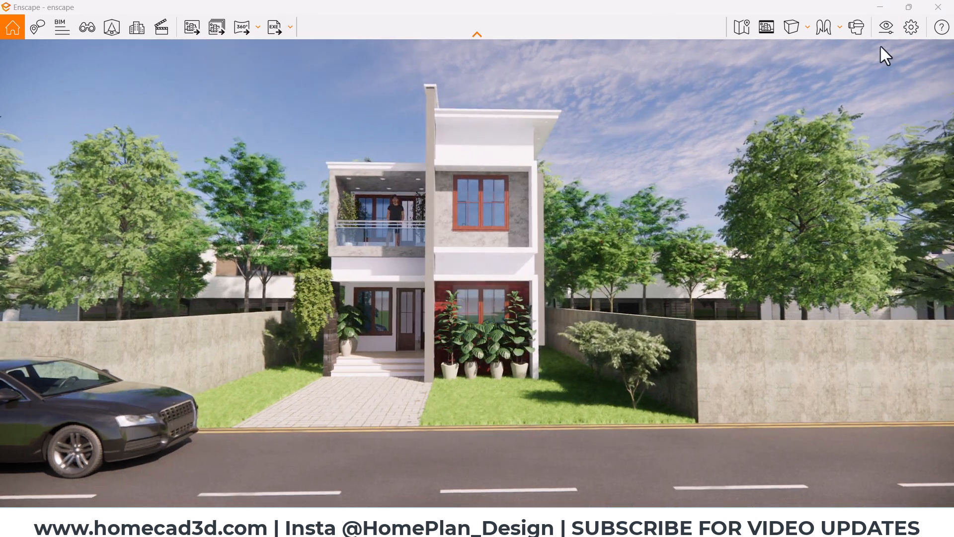
Step: Set the sky's cirrus amount to 3% in the visual settings and view the window glass against the clearer sky
click(887, 30)
click(442, 62)
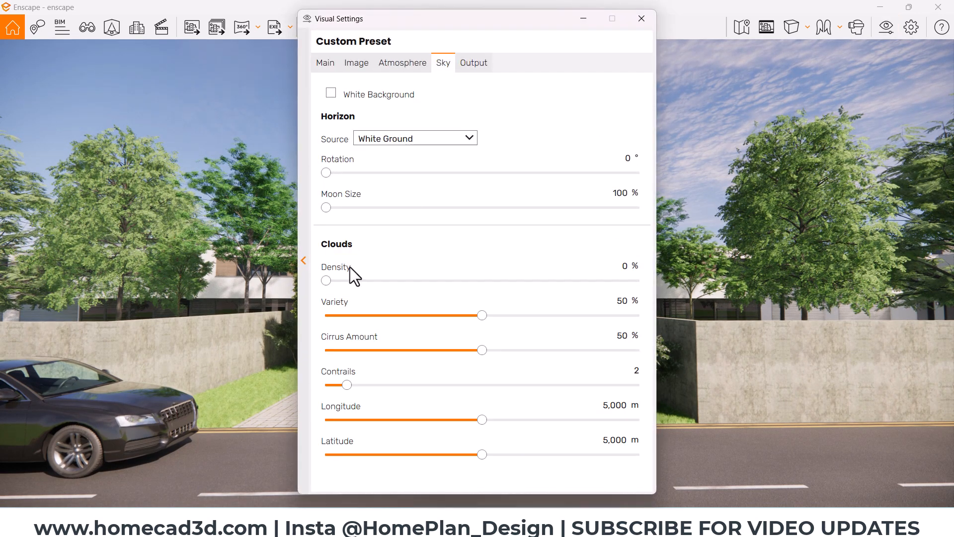
drag(490, 348, 336, 354)
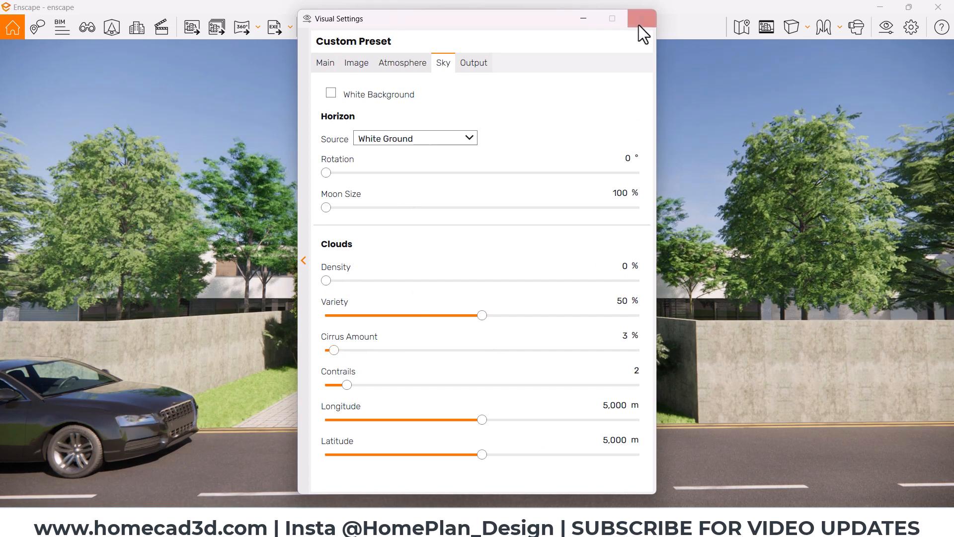
click(641, 20)
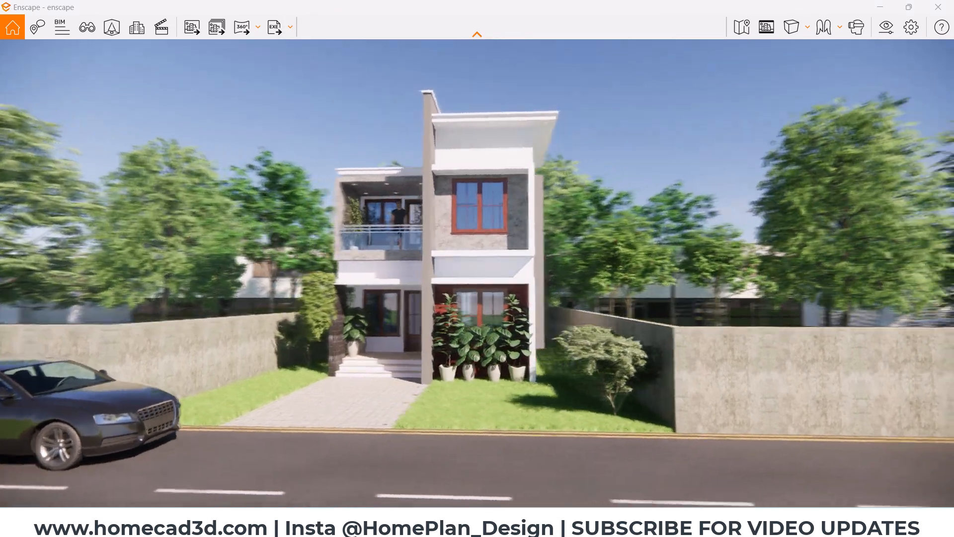
mouse_move(470, 269)
right_down()
mouse_move(516, 269)
mouse_move(470, 269)
right_up()
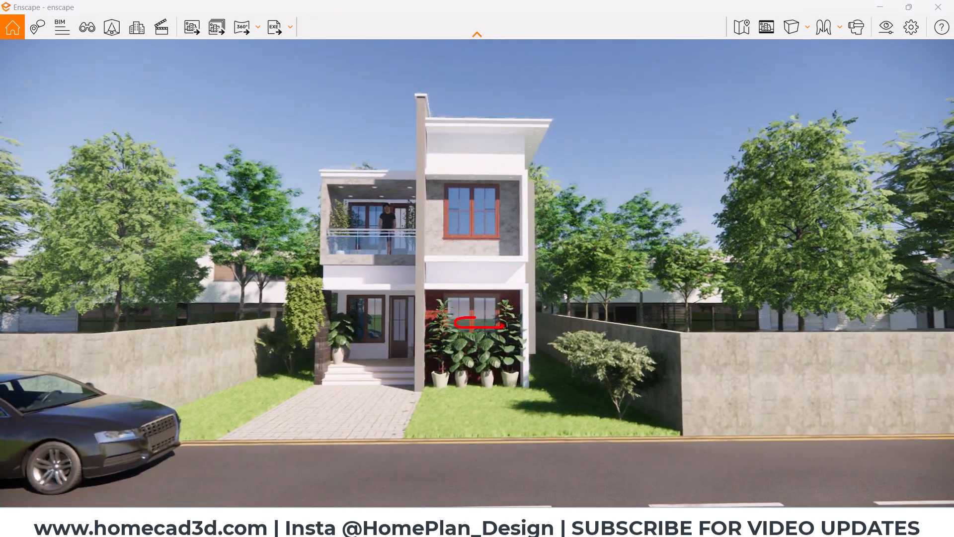
key(Escape)
mouse_move(496, 245)
right_down()
mouse_move(489, 264)
mouse_move(443, 281)
mouse_move(470, 271)
mouse_move(589, 328)
mouse_move(578, 329)
right_up()
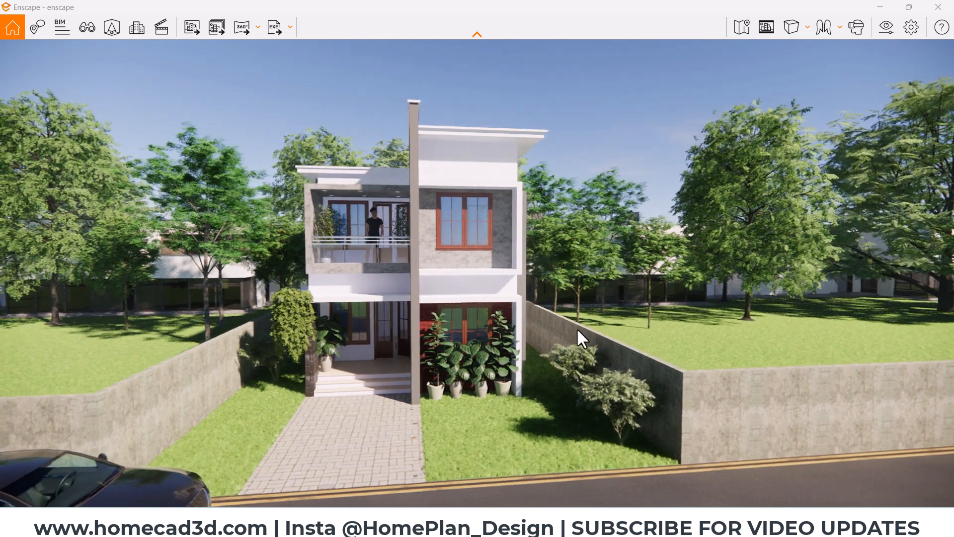
Step: Switch to Revit, find the Glass material with the search term glass and review its appearance settings
mouse_move(559, 526)
click(467, 458)
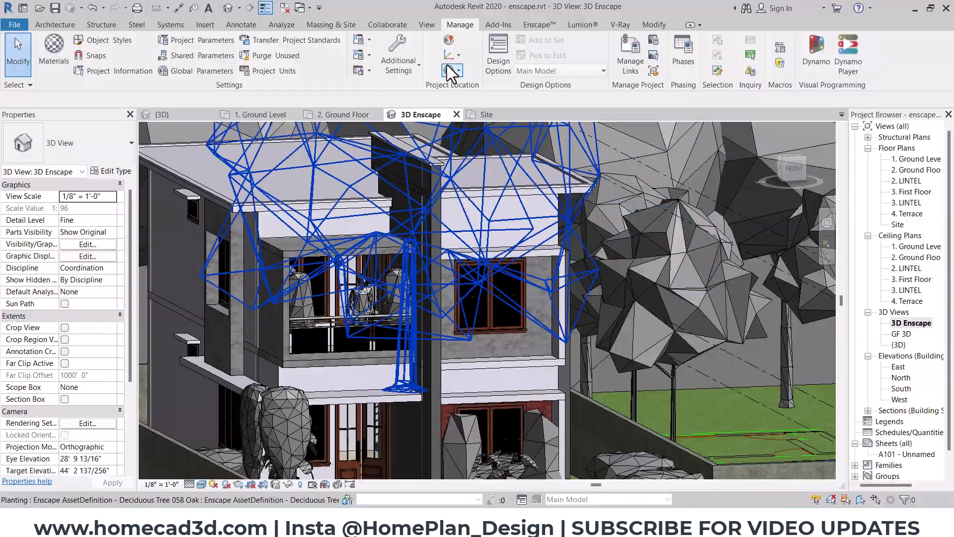
click(56, 48)
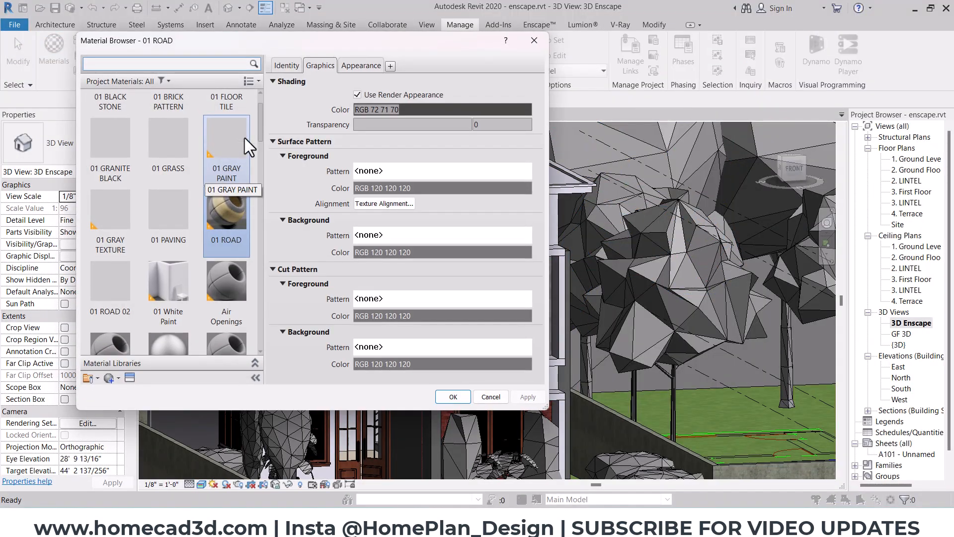
scroll(187, 246, down, 3)
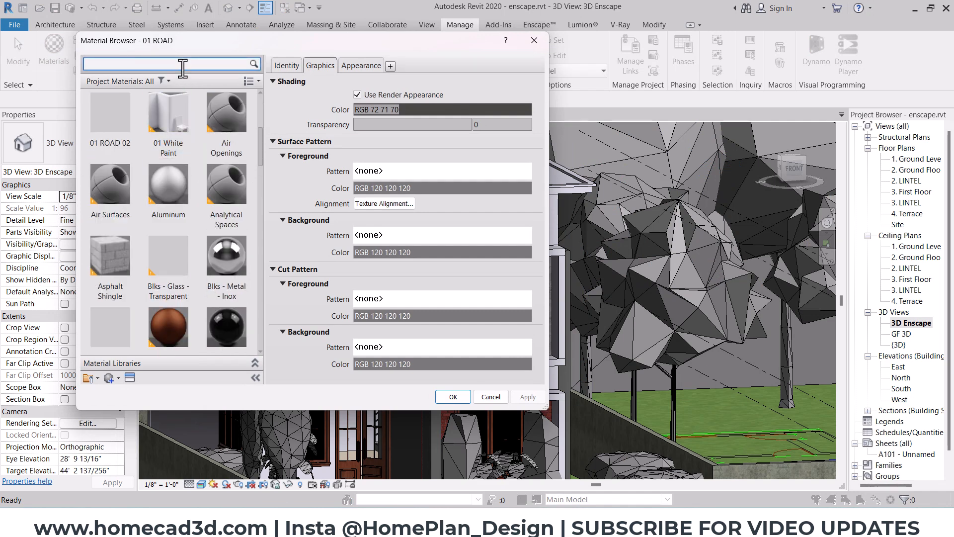
click(183, 68)
text(glass)
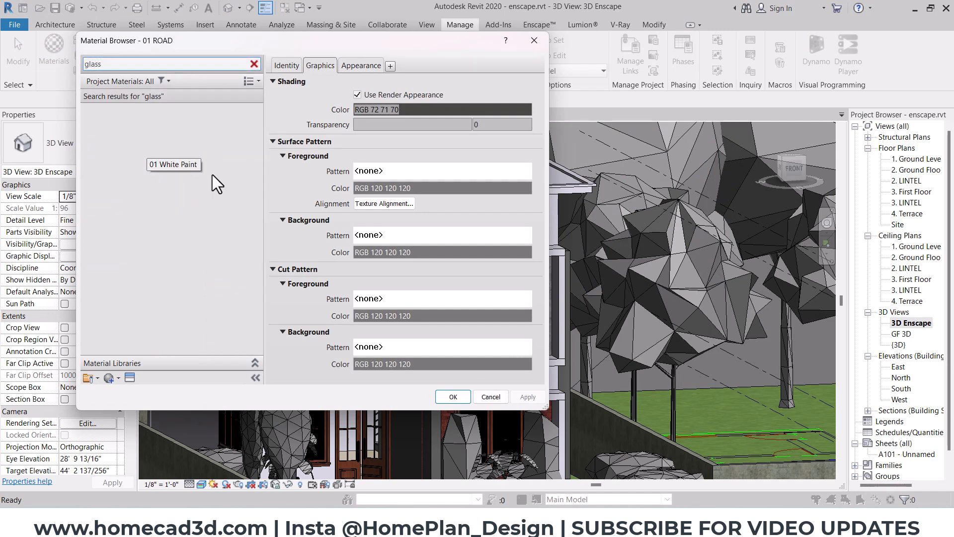
click(166, 131)
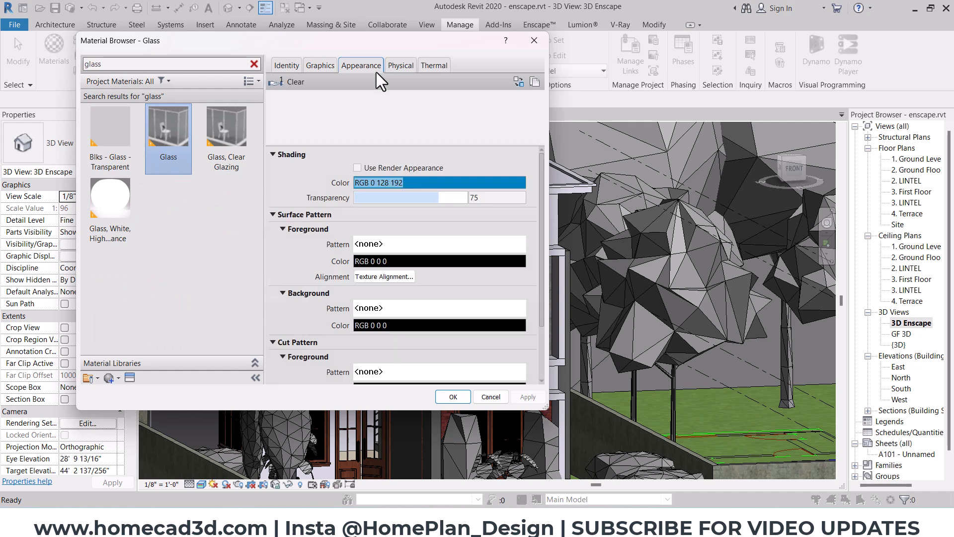
click(367, 67)
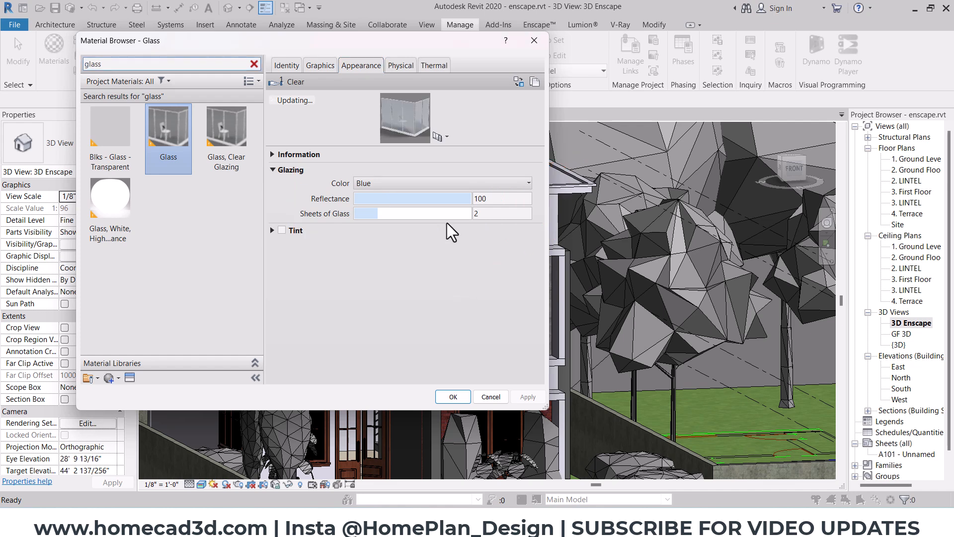
click(452, 396)
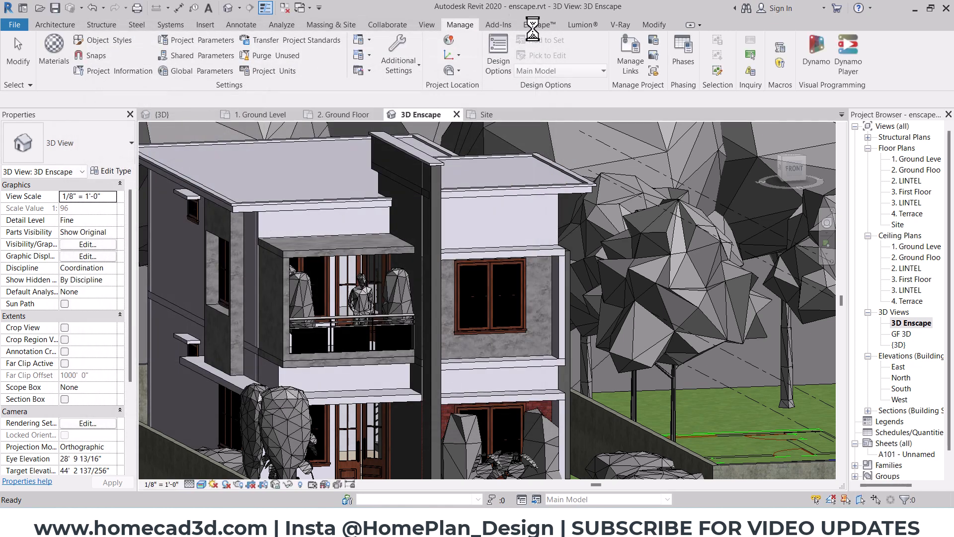
Step: Look through the Enscape Material Editor's material list, close it and view the house front in 3D
click(532, 26)
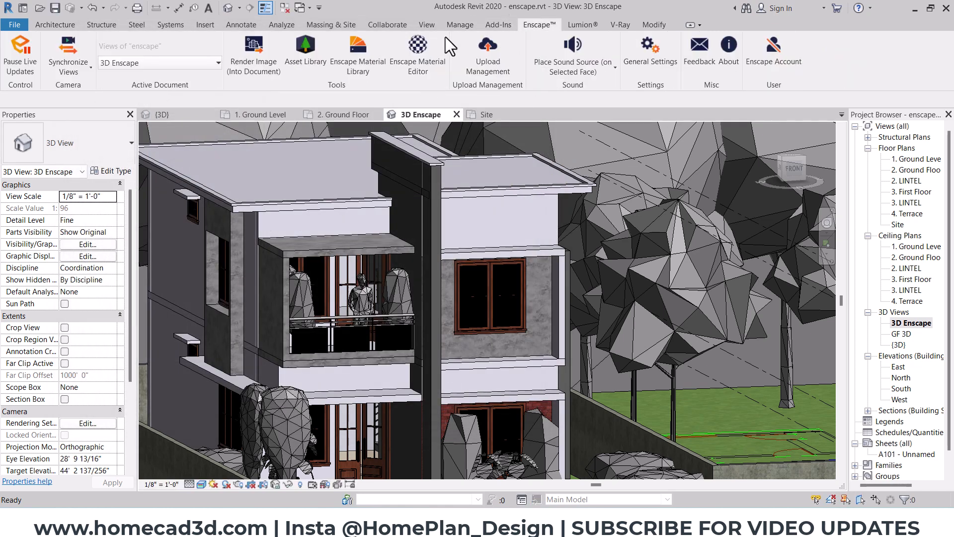
click(403, 54)
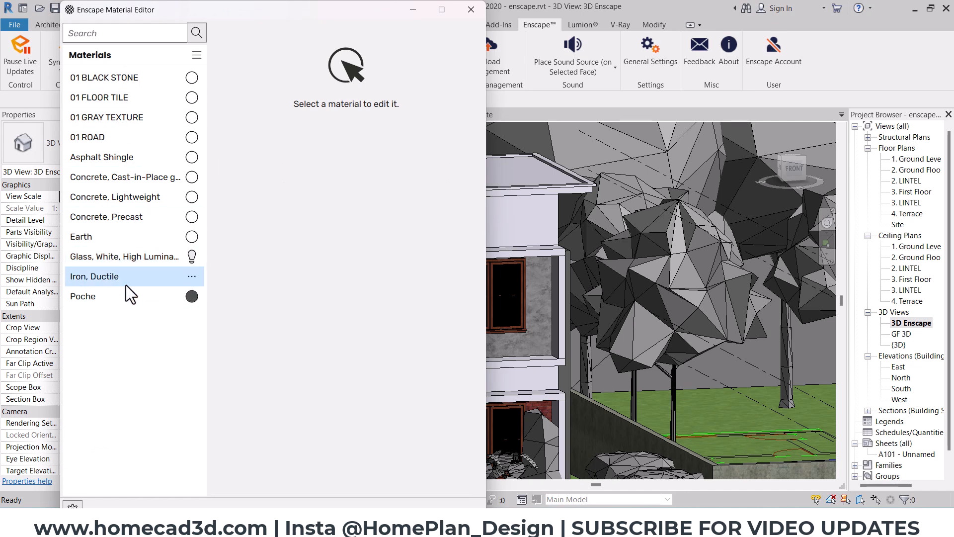
click(470, 8)
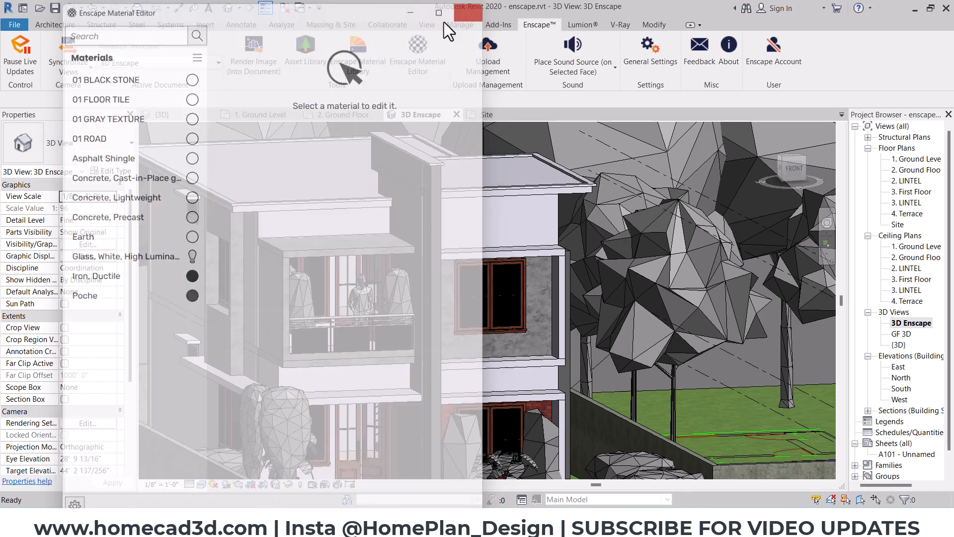
scroll(503, 291, down, 1)
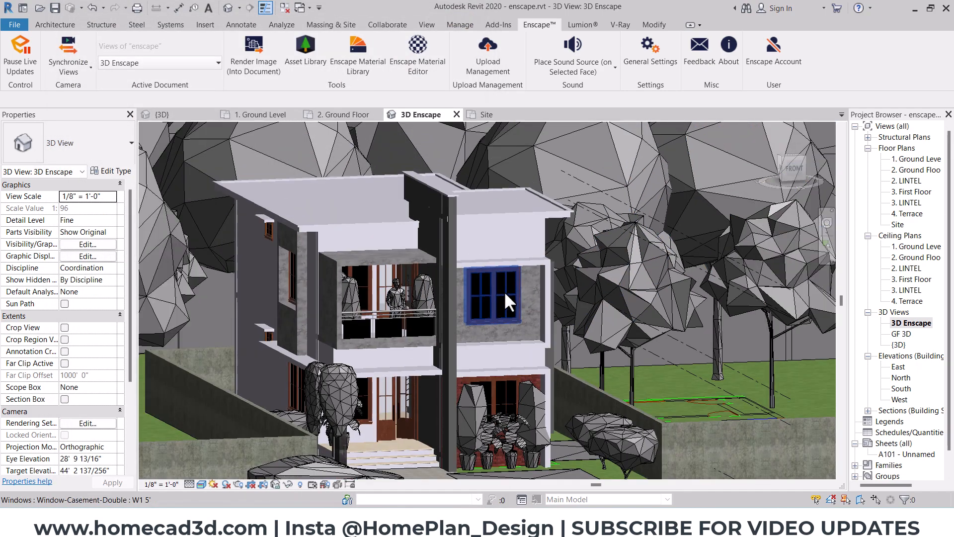
shift+middle_drag(513, 297, 540, 315)
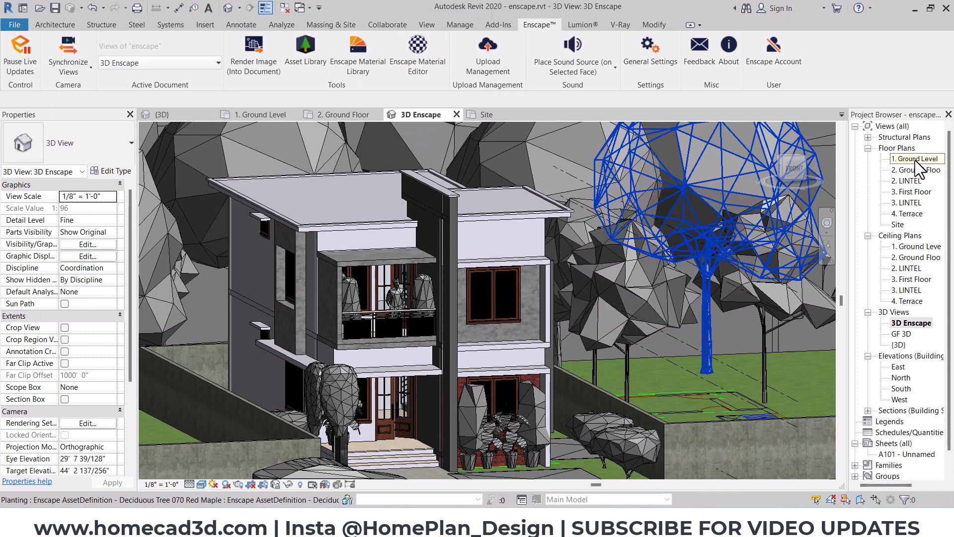
Step: Place seven Deciduous Tree 035 Hornbeam trees in a loose row across the road in the 1. Ground Level plan
double_click(914, 159)
scroll(520, 291, up, 4)
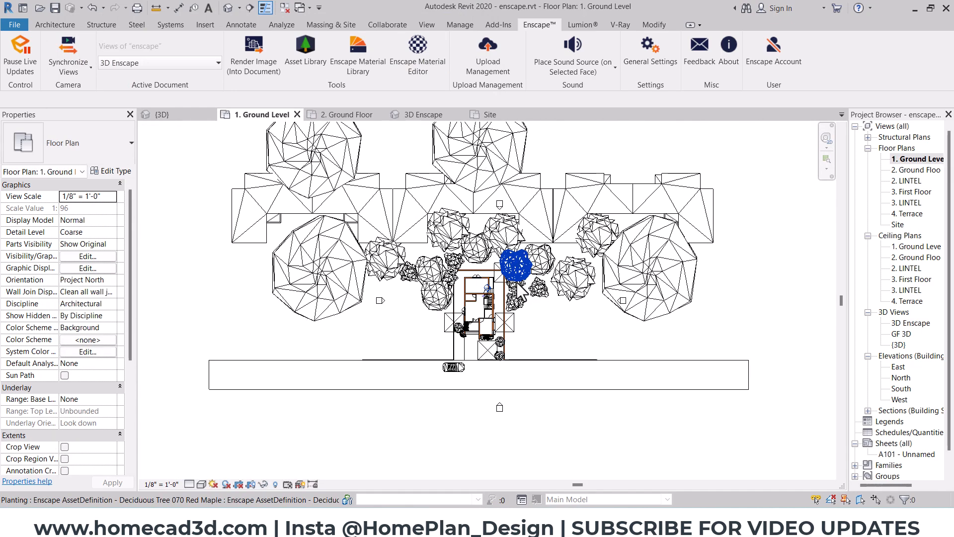
click(449, 231)
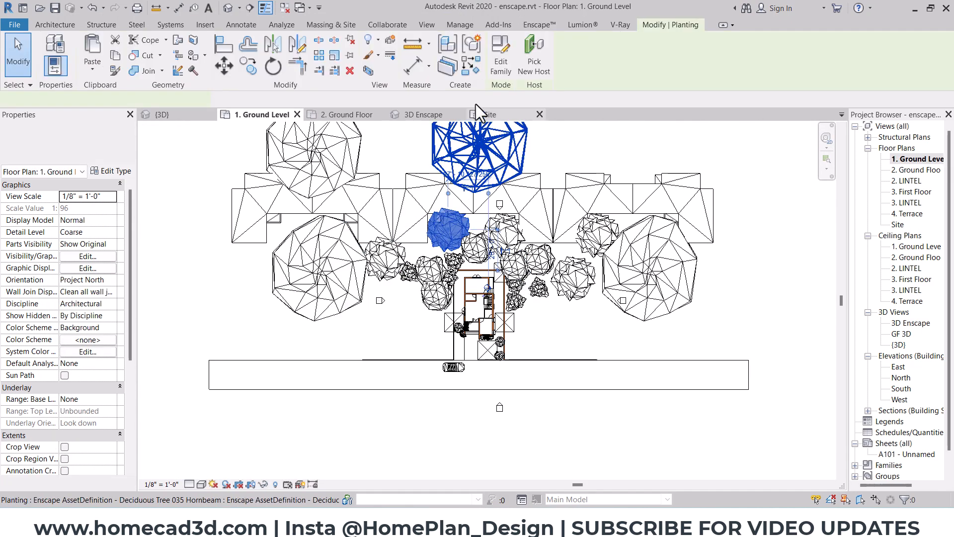
click(472, 67)
scroll(446, 415, down, 1)
middle_drag(447, 415, 451, 262)
click(382, 379)
click(451, 391)
click(493, 391)
click(546, 391)
click(603, 376)
click(528, 412)
key(Escape)
key(Escape)
Step: Place two more trees like the large one beside the plot, just behind the new hornbeam row
click(590, 173)
click(470, 67)
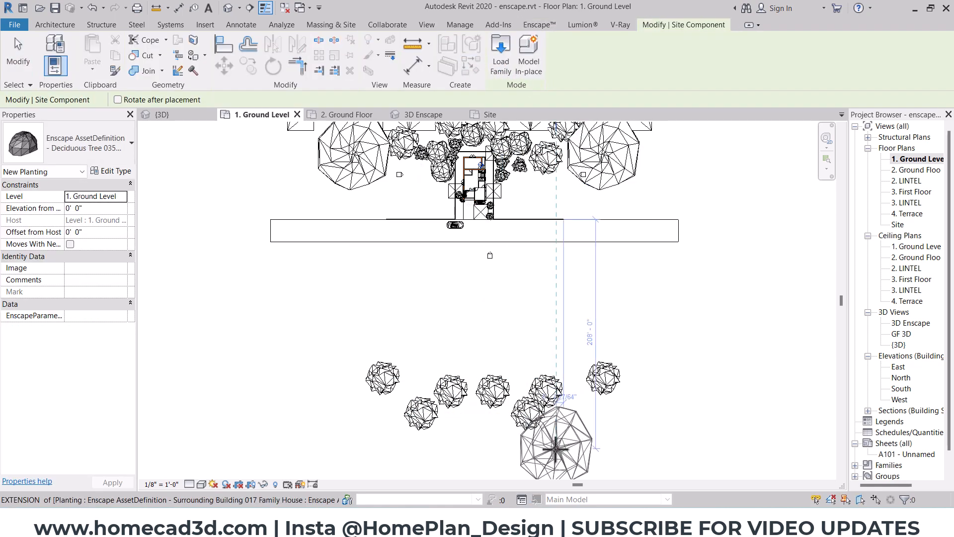
click(564, 429)
click(383, 432)
key(Escape)
key(Escape)
Step: Switch to the Enscape render and examine the window reflections and house front from several angles across the road
mouse_move(561, 522)
click(655, 477)
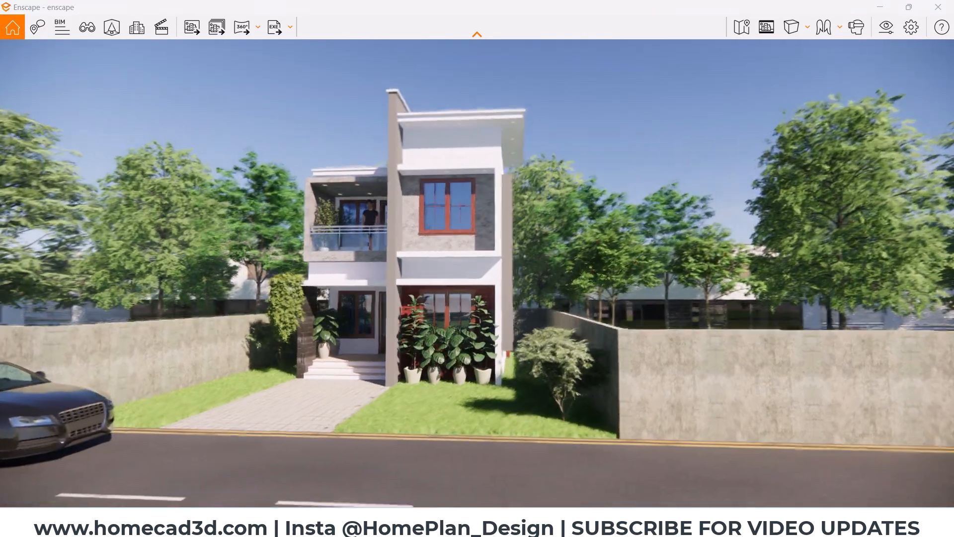
right_drag(477, 269, 465, 307)
drag(477, 269, 552, 271)
right_drag(477, 268, 499, 268)
mouse_move(405, 319)
right_down()
mouse_move(440, 317)
mouse_move(421, 316)
right_up()
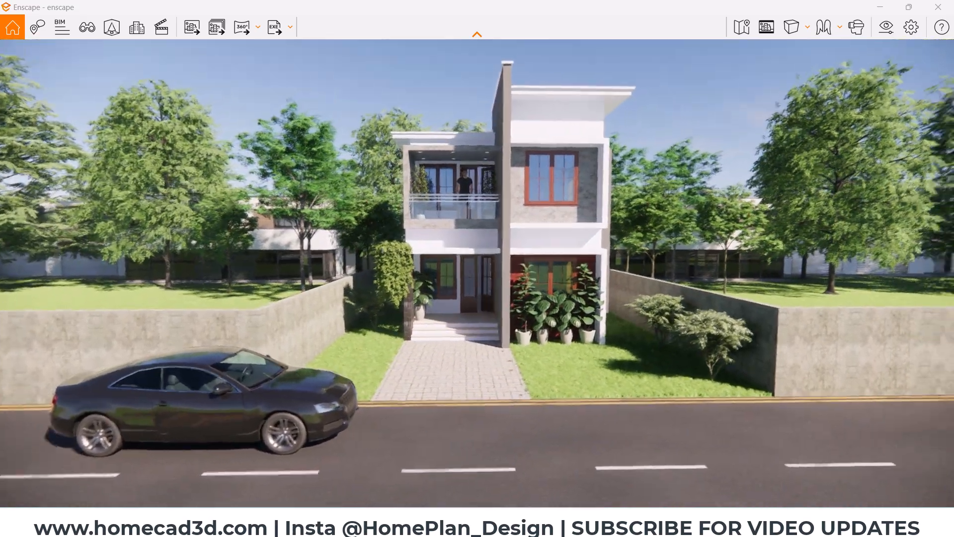
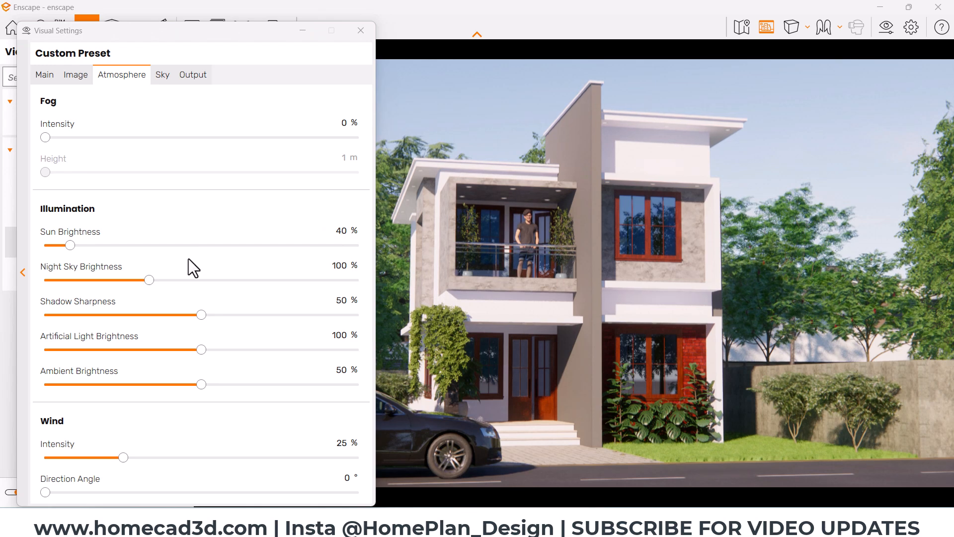
Step: Set the illumination's shadow sharpness to 20% in the custom preset
mouse_move(202, 314)
mouse_down()
mouse_move(308, 315)
mouse_move(88, 315)
mouse_move(109, 316)
mouse_up()
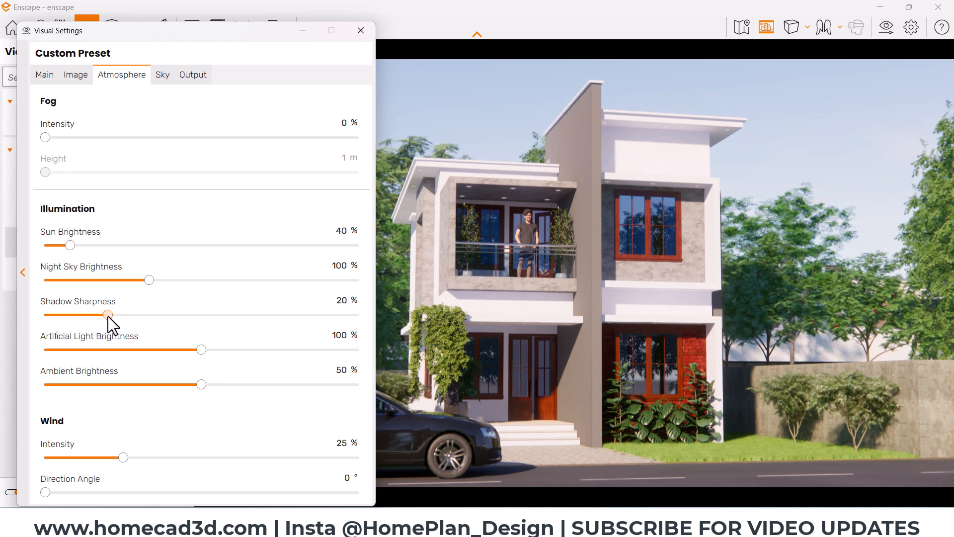
click(830, 431)
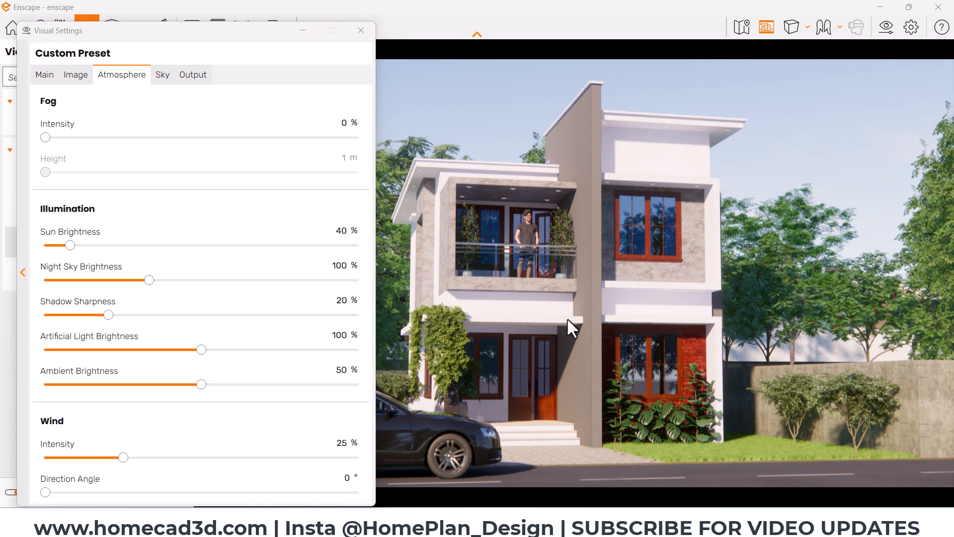
Step: Raise the custom preset's artificial light brightness to 200% and ambient brightness to 100%
drag(201, 349, 420, 351)
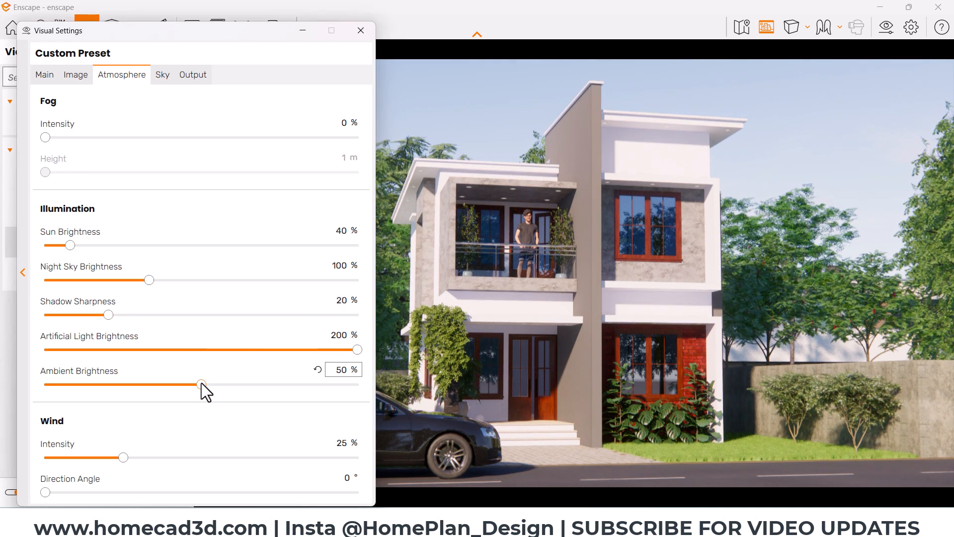
drag(201, 384, 489, 322)
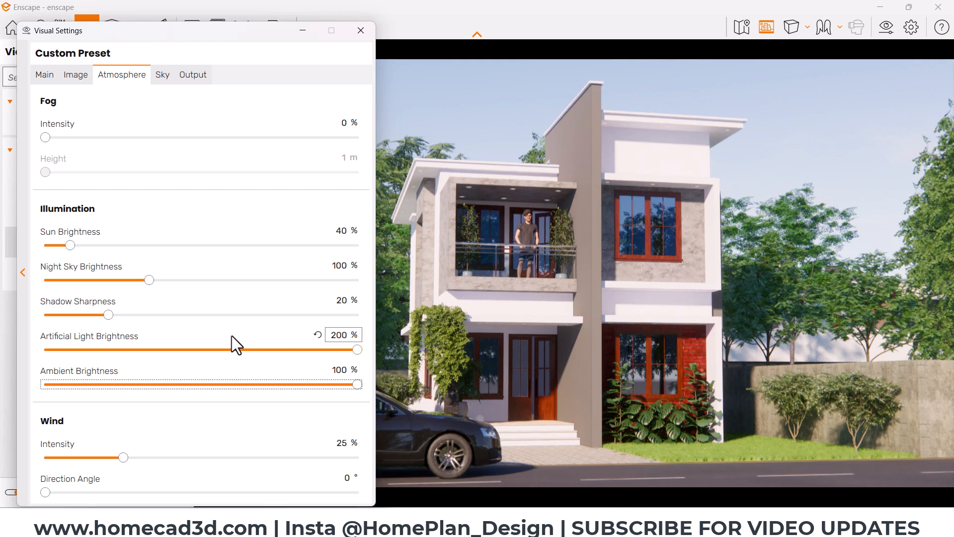
Step: Set the render output resolution to Ultra HD and close the visual settings
click(164, 76)
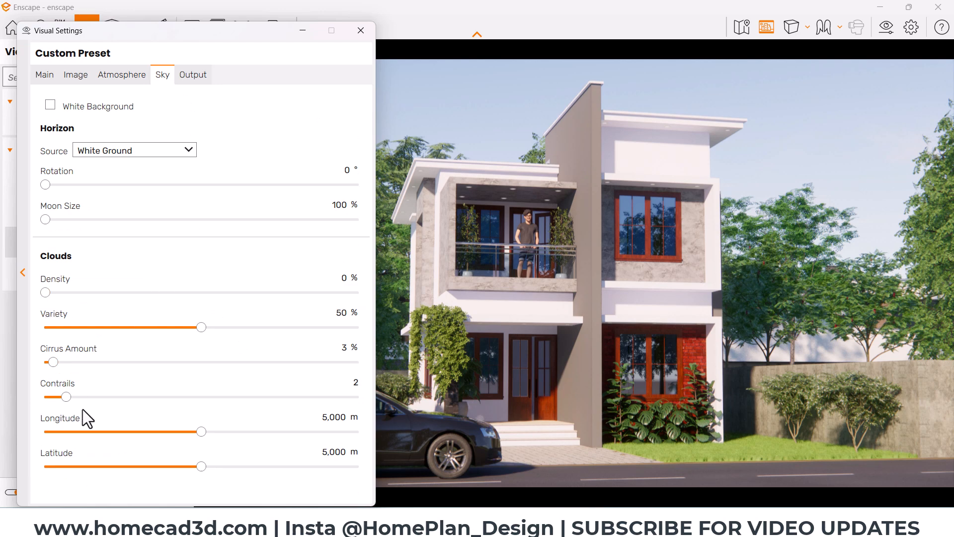
click(194, 78)
click(135, 123)
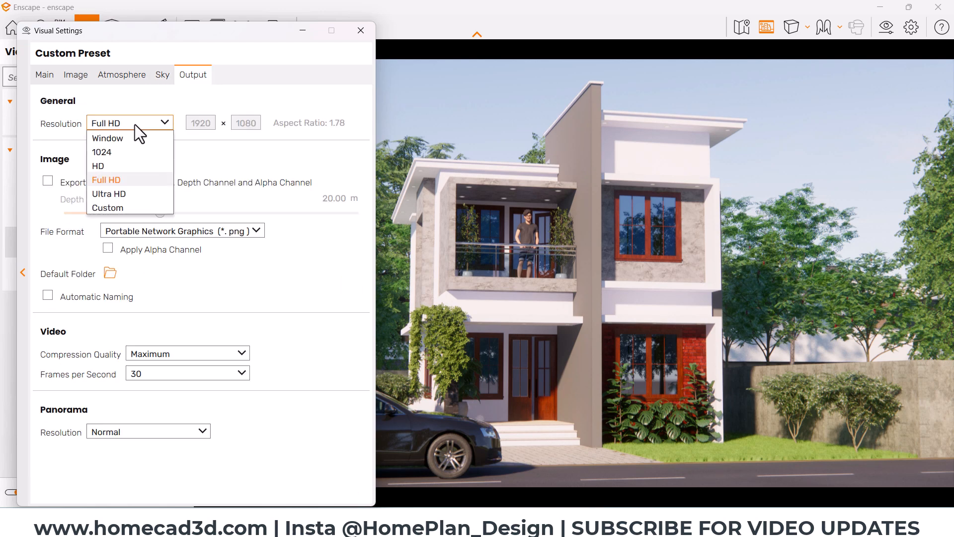
click(113, 194)
mouse_move(217, 208)
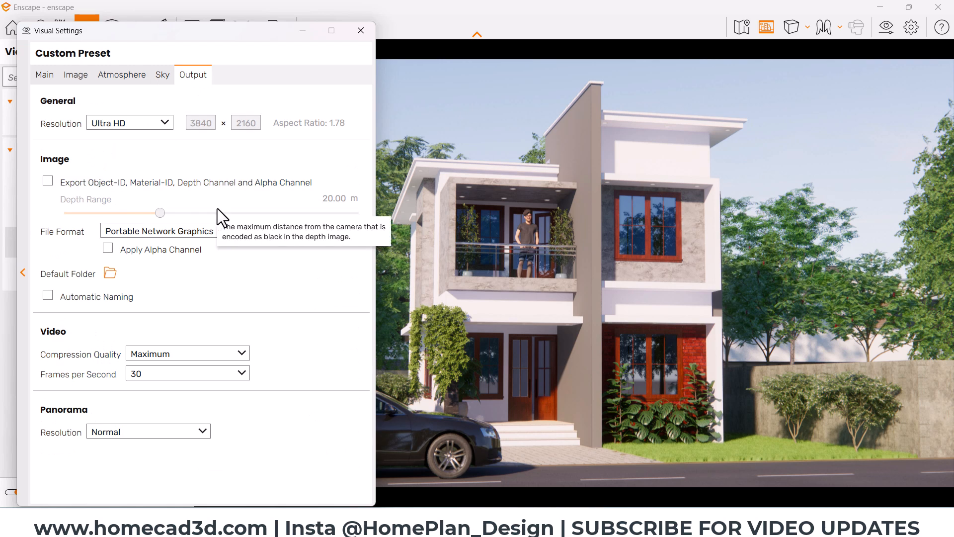
click(359, 32)
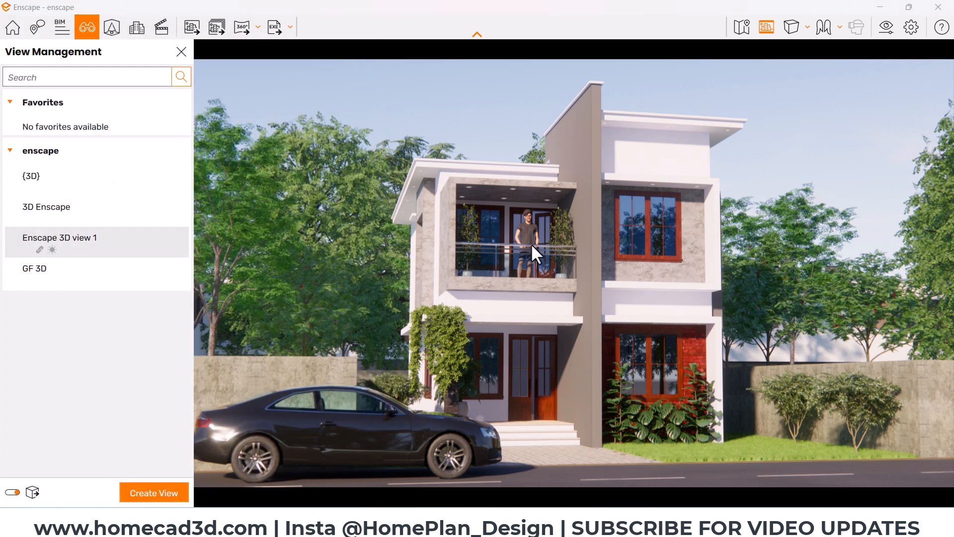
Step: Render the current view and save it as a PNG named 01 in the YOUTUBE KERALA HOUSE folder on the Desktop
click(192, 27)
click(59, 213)
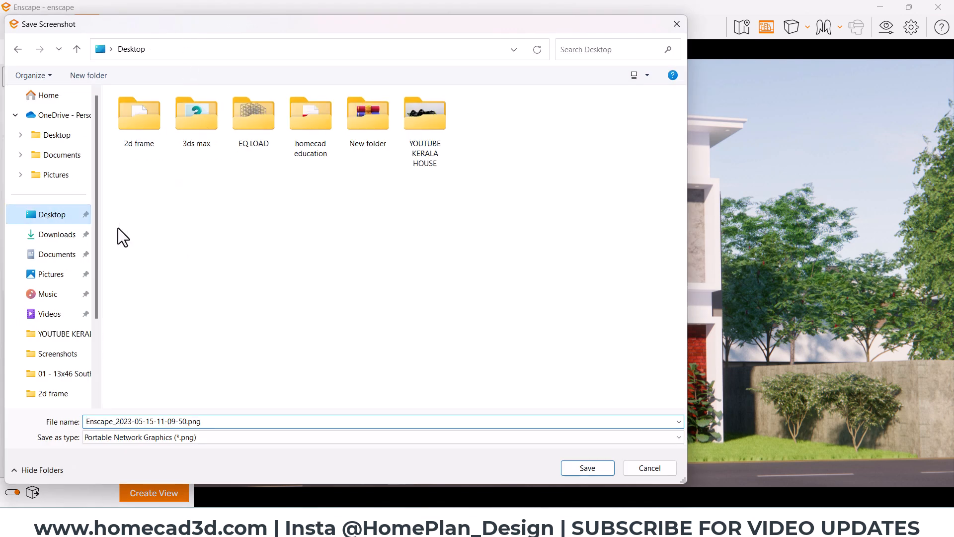
double_click(417, 112)
click(562, 423)
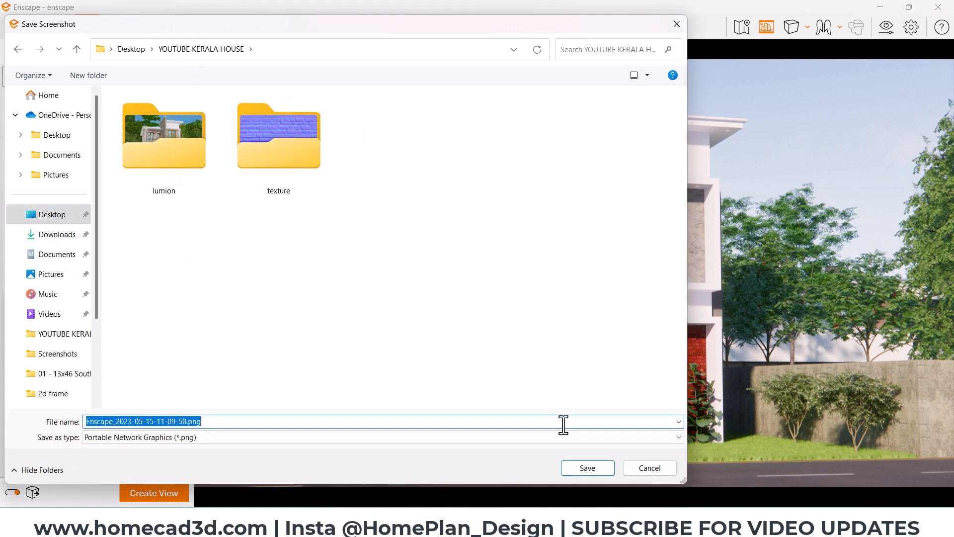
text(01)
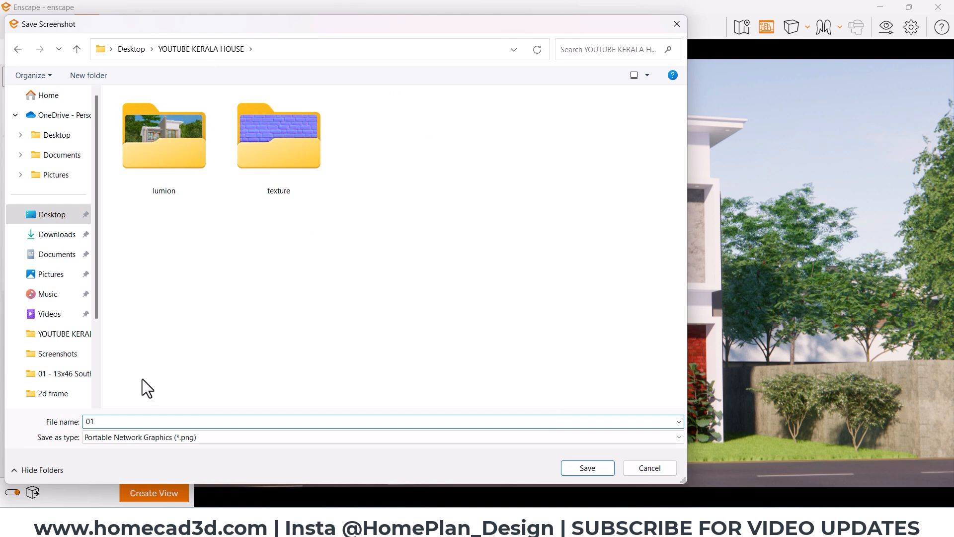
click(588, 469)
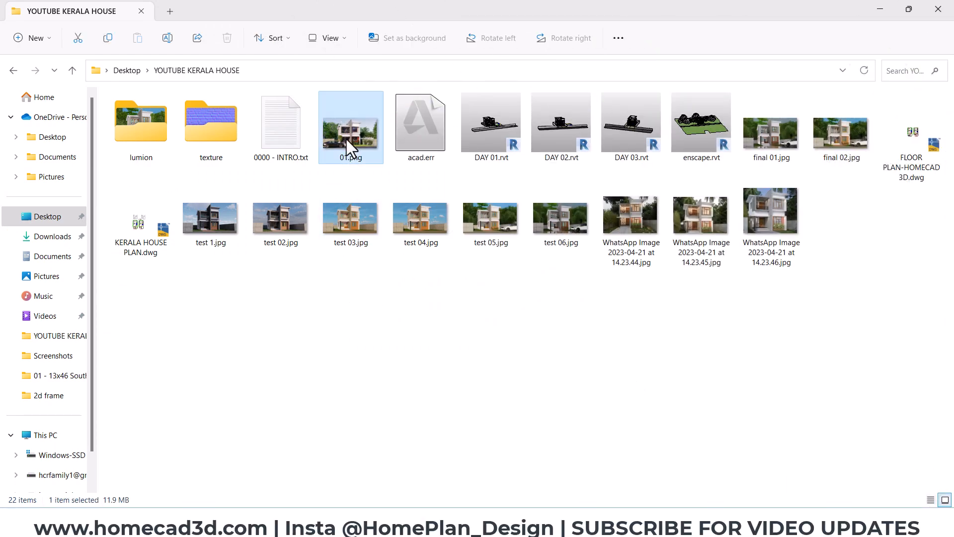
Step: Open the saved 01.png and examine the rendered house both close up and as a whole
double_click(346, 139)
scroll(470, 400, up, 2)
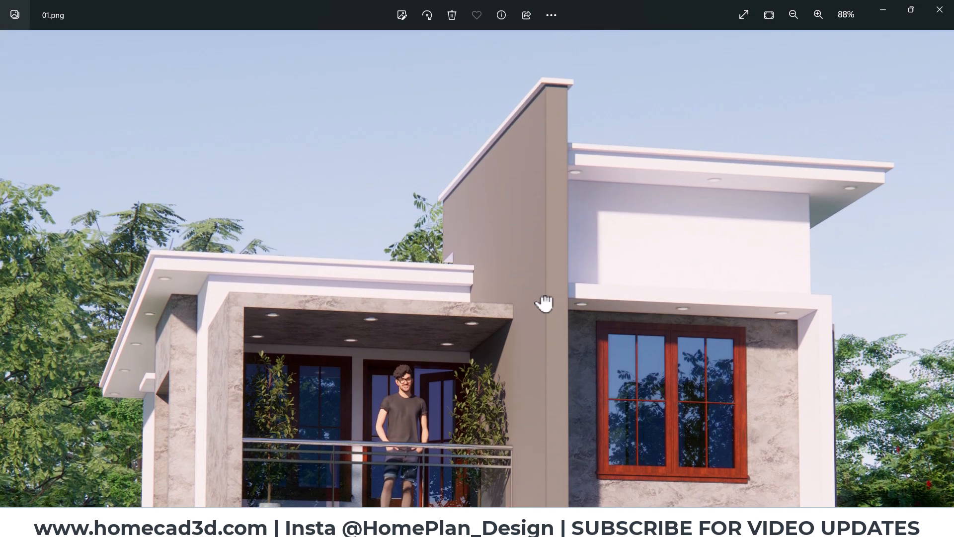
scroll(544, 304, down, 4)
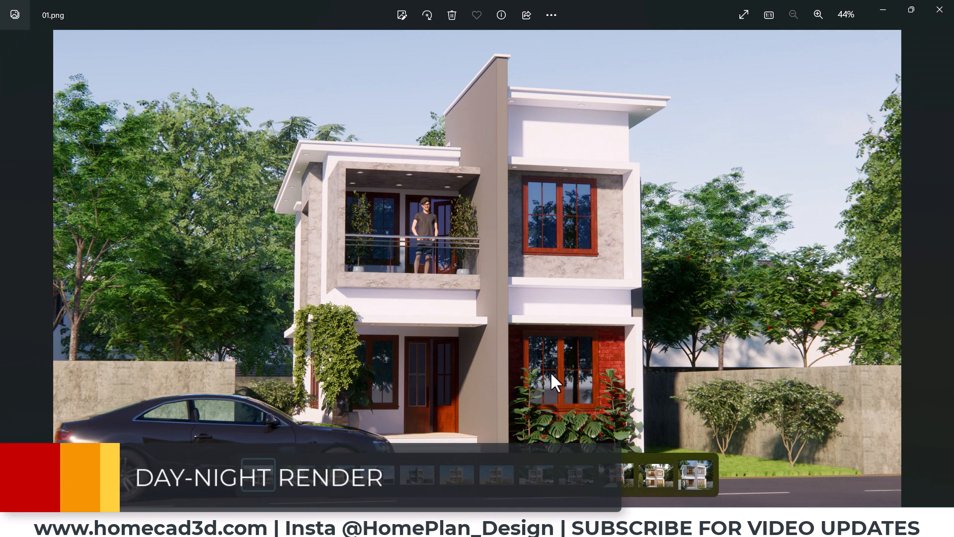
Step: Switch back to Enscape and edit Enscape 3D view 1, setting the sun azimuth to 215.2° and altitude to -3°
click(533, 523)
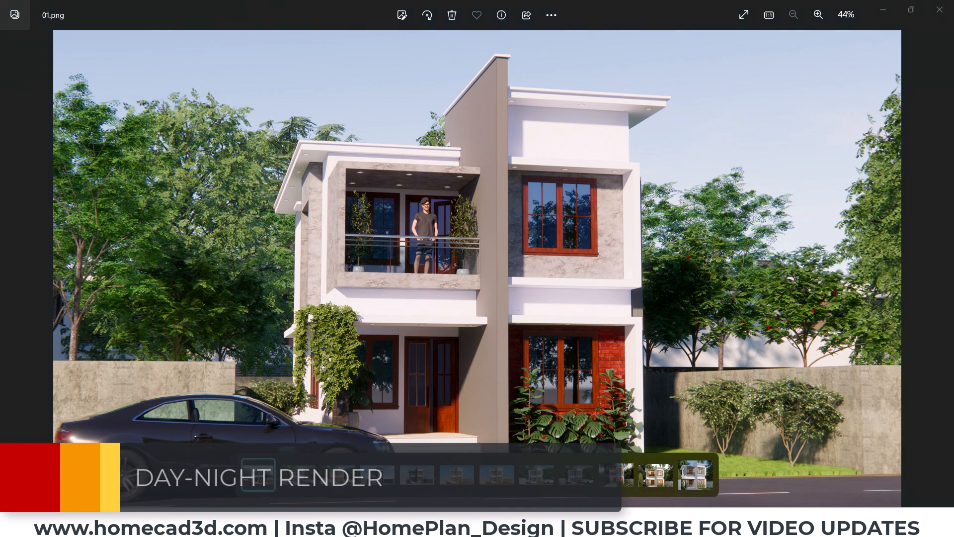
click(593, 468)
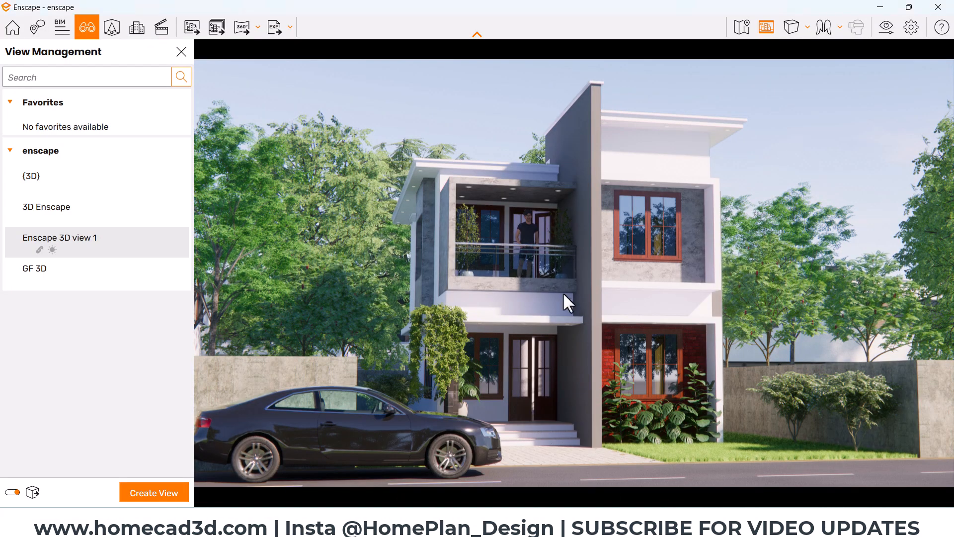
click(66, 241)
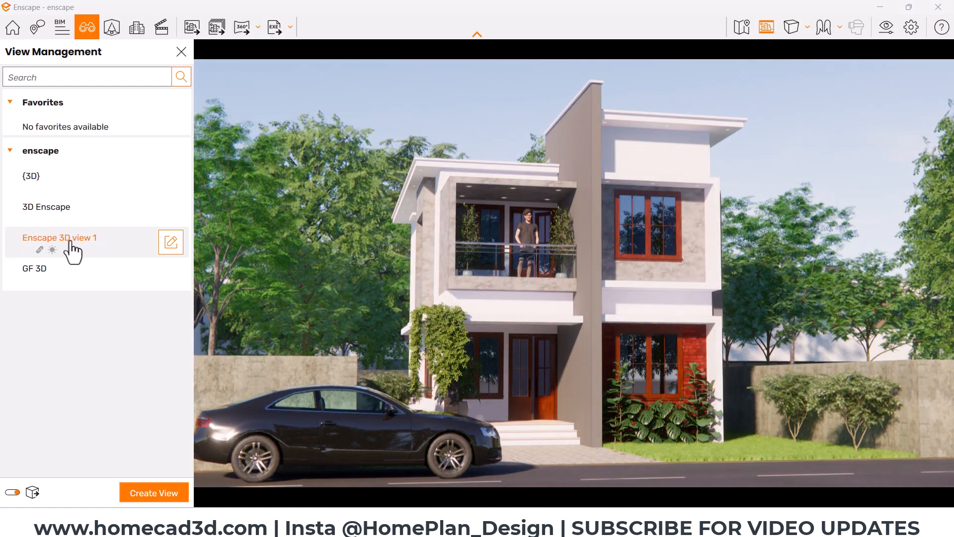
click(171, 243)
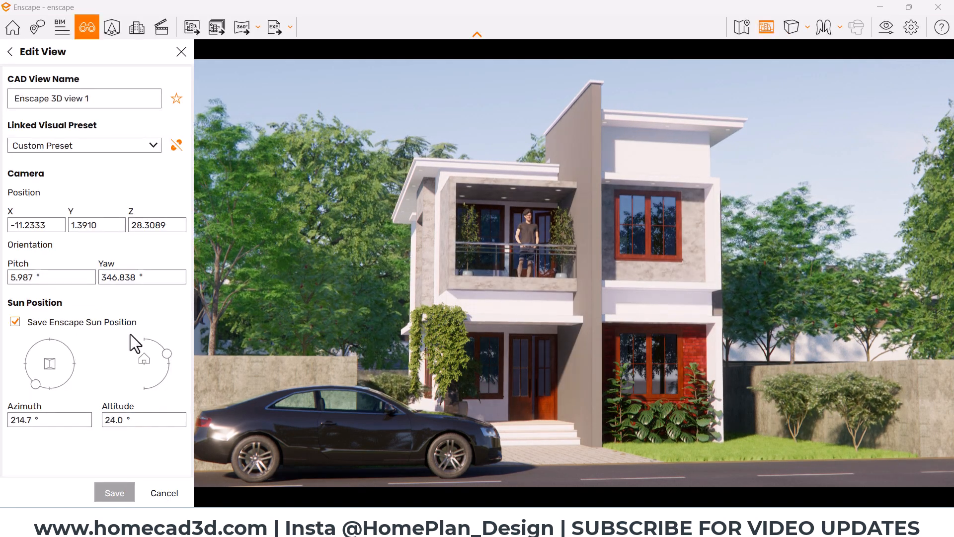
mouse_move(35, 388)
mouse_down()
mouse_move(57, 386)
mouse_move(36, 381)
mouse_up()
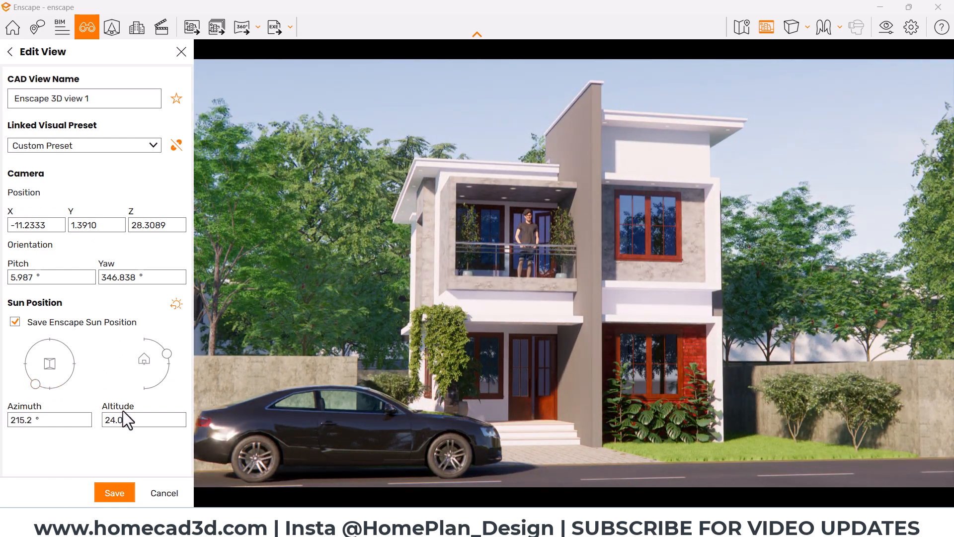
click(140, 418)
text(-3)
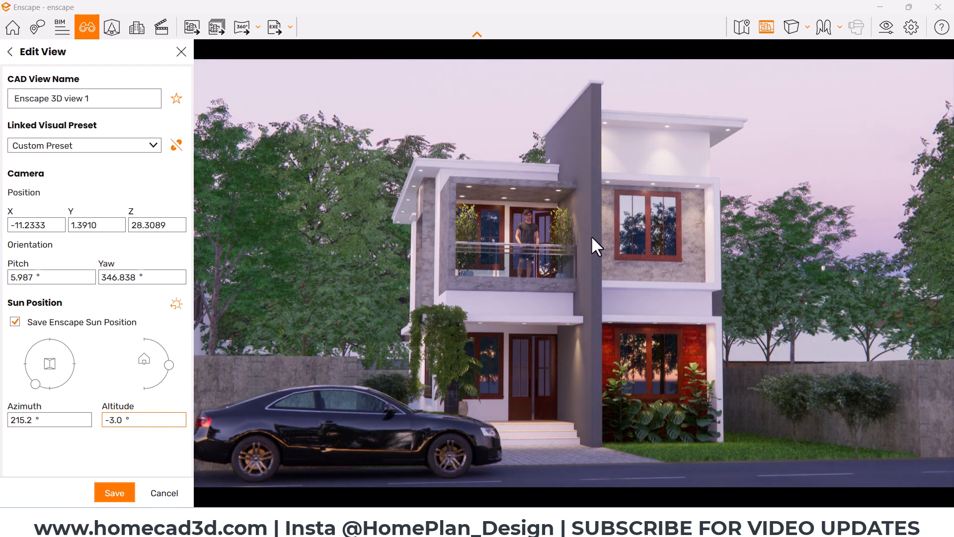
Step: Set the custom preset's camera exposure to 60%
click(892, 35)
drag(262, 38, 228, 31)
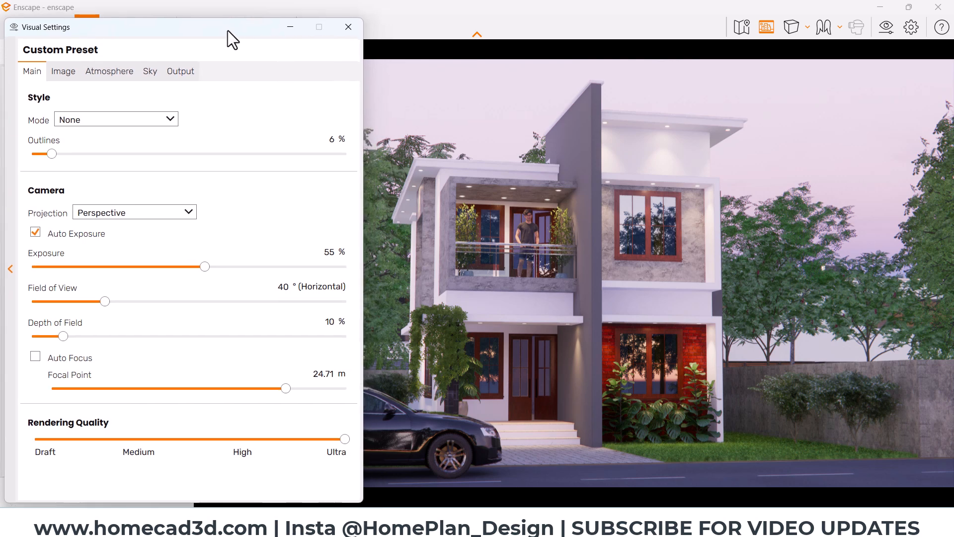
click(327, 251)
text(60)
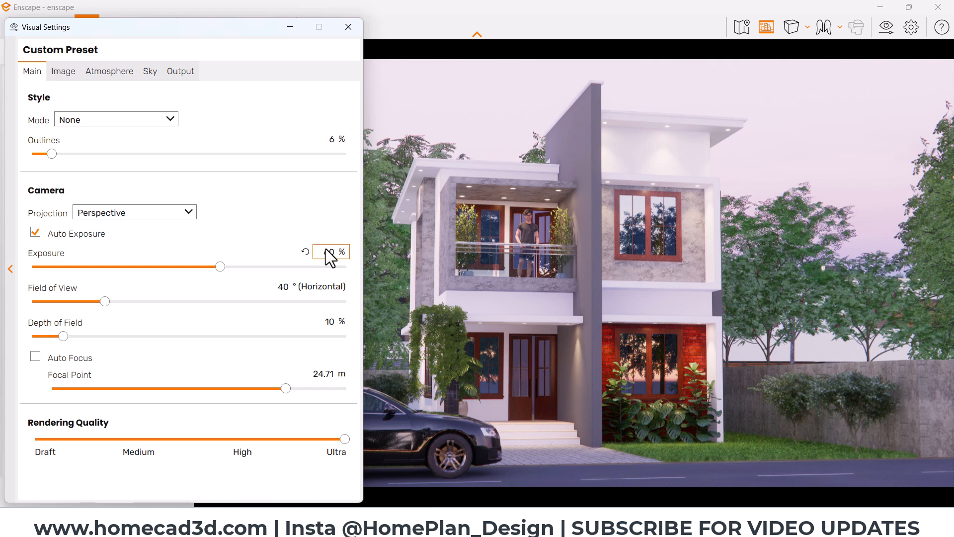
Step: Set the custom preset's bloom effect to 26%
click(60, 73)
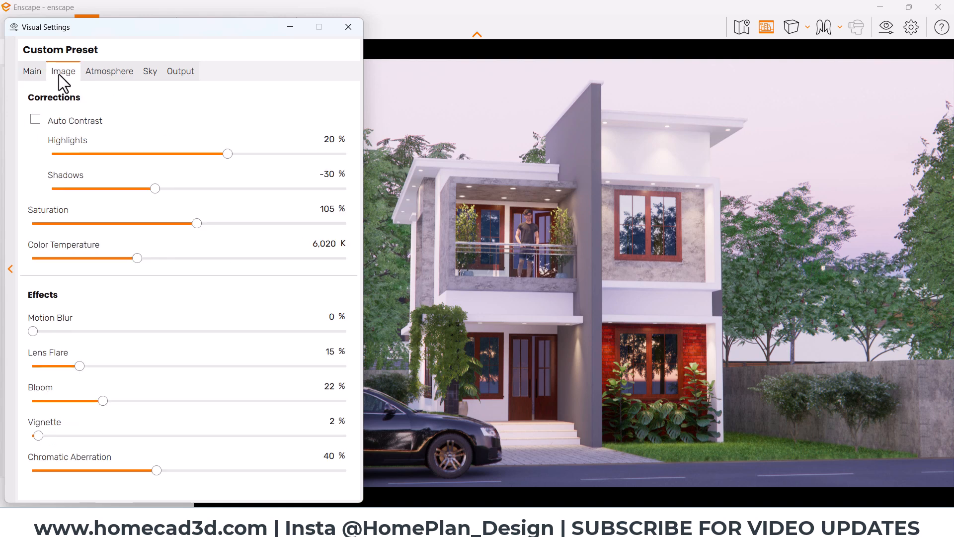
mouse_move(125, 405)
mouse_down()
mouse_move(224, 402)
mouse_move(114, 399)
mouse_up()
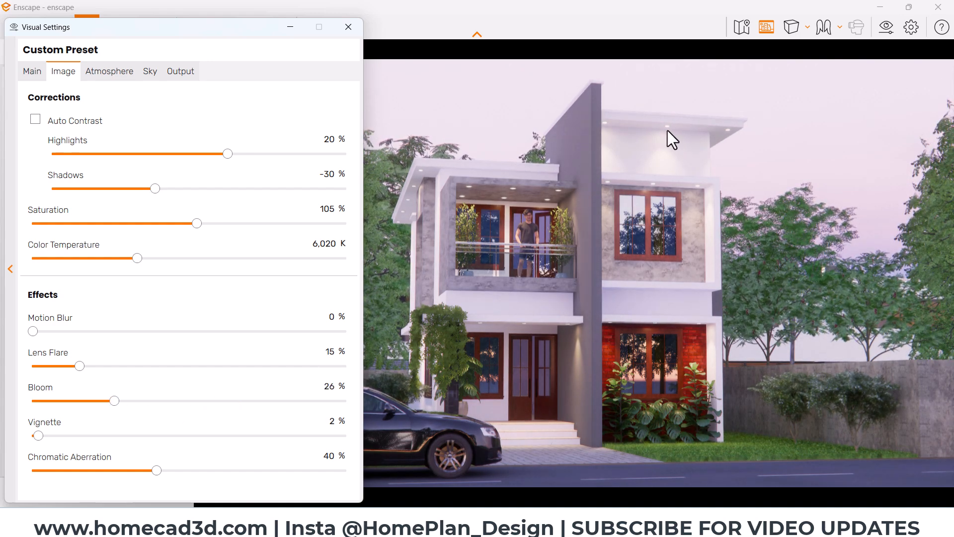
mouse_move(115, 400)
mouse_down()
mouse_move(34, 400)
mouse_move(114, 399)
mouse_up()
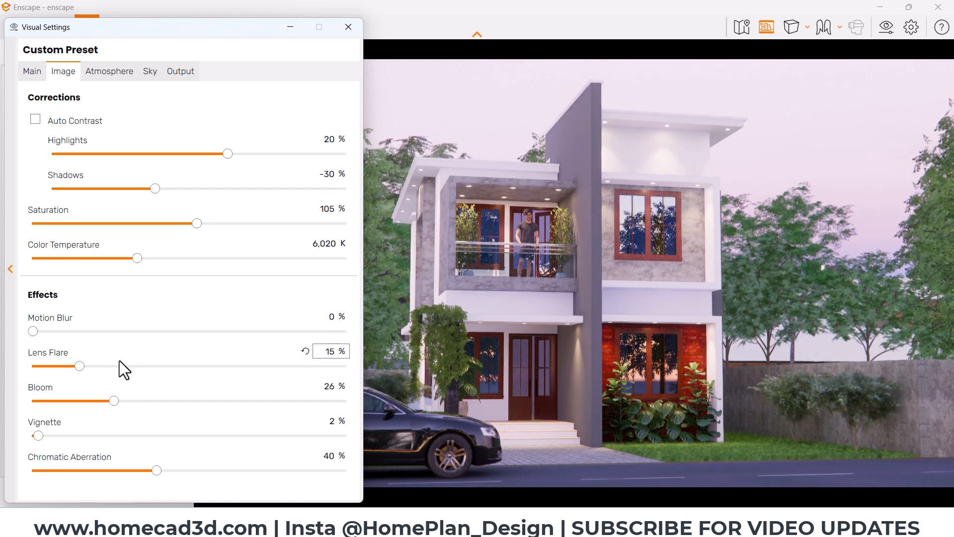
Step: Lower the illumination's sun brightness to 20% and close the visual settings
click(146, 73)
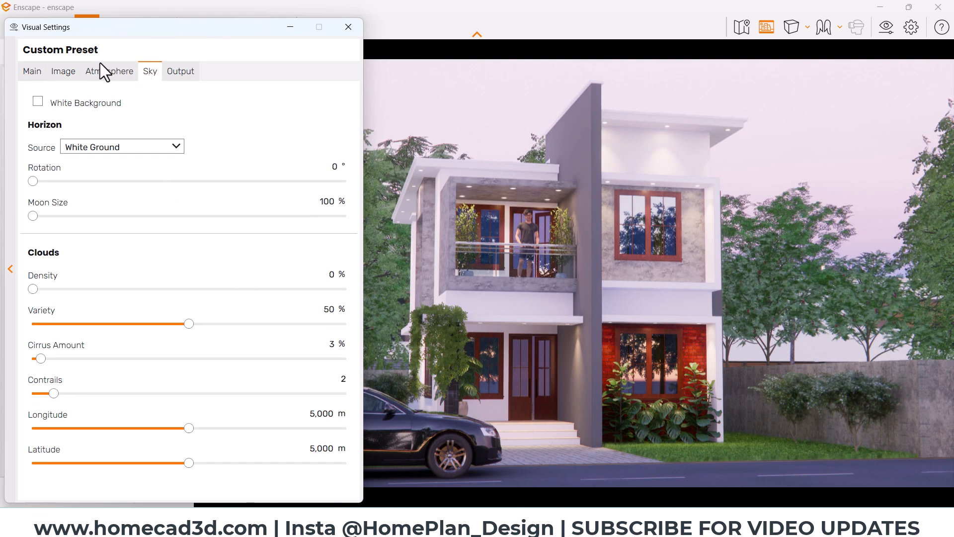
mouse_move(32, 290)
mouse_down()
mouse_move(181, 300)
mouse_move(43, 309)
mouse_move(31, 293)
mouse_up()
click(115, 71)
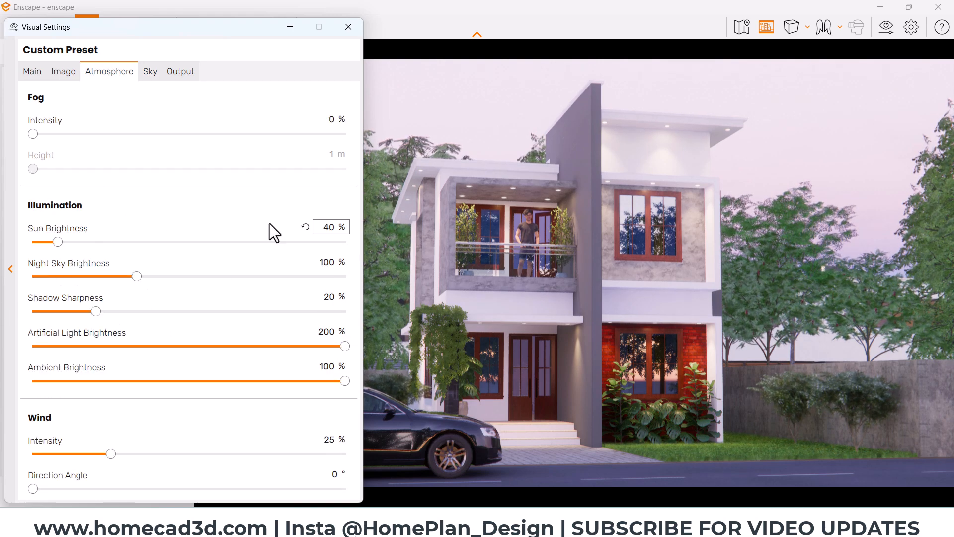
double_click(327, 226)
text(20)
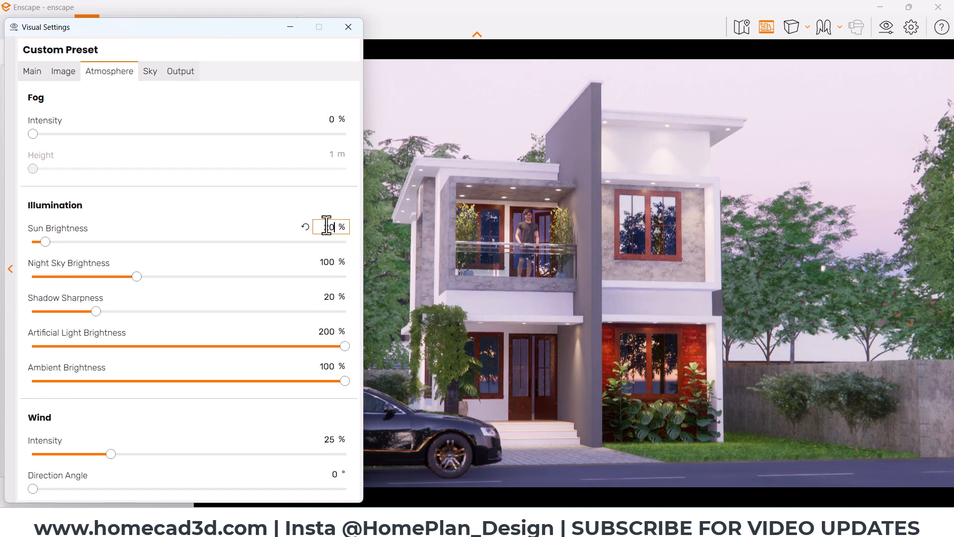
click(610, 229)
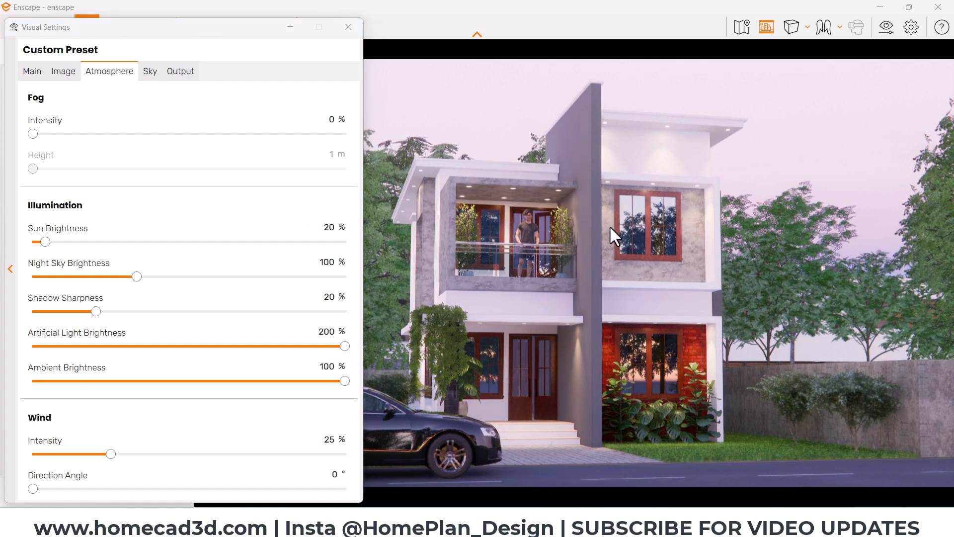
click(347, 29)
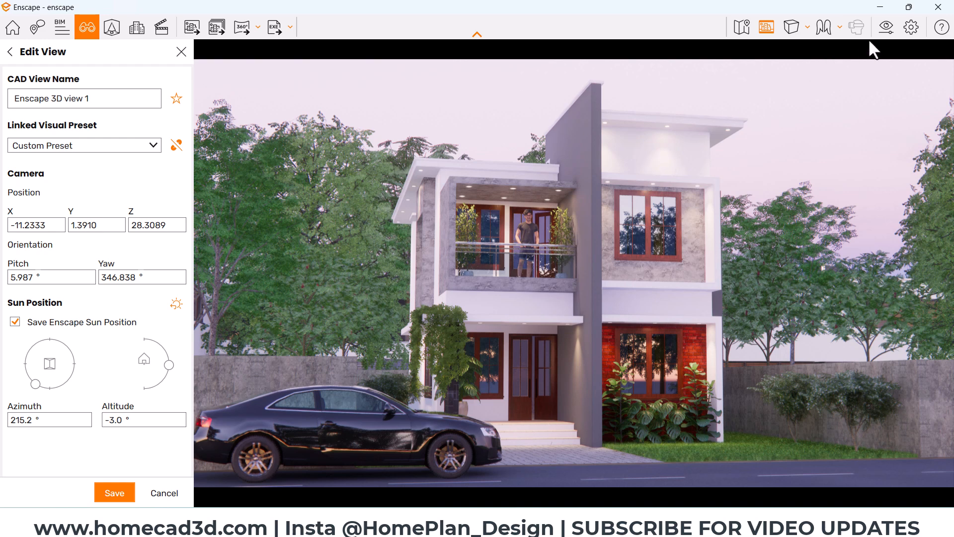
Step: Try to raise the artificial light brightness above 200% in the custom preset
click(886, 27)
click(110, 71)
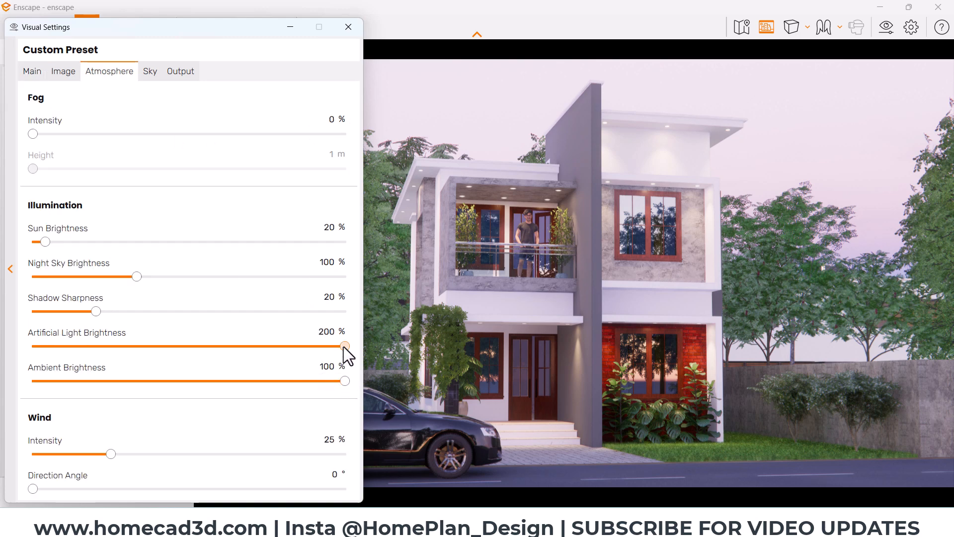
drag(345, 346, 391, 358)
click(348, 27)
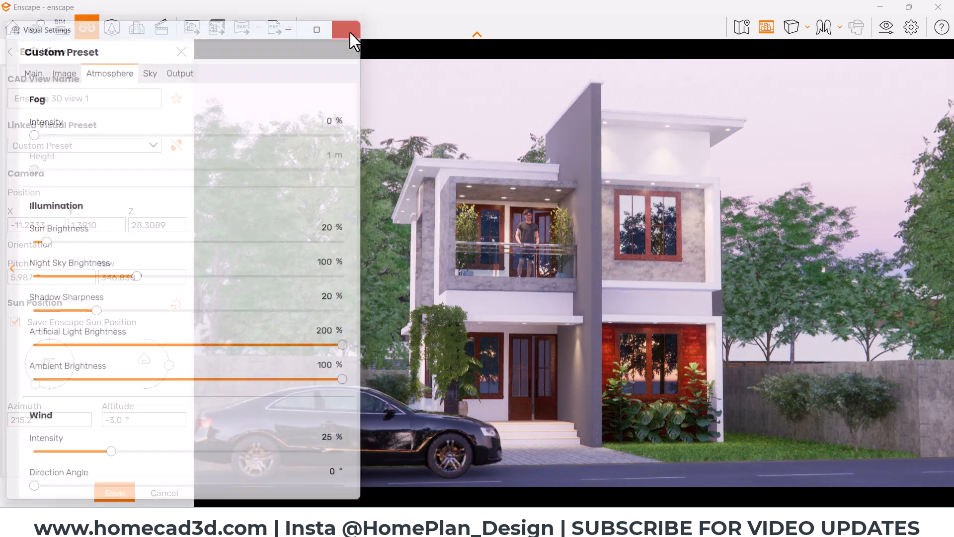
Step: Switch to Revit and, in the {3D} view, ungroup the downlight array in the slab above the window
mouse_move(534, 522)
click(492, 479)
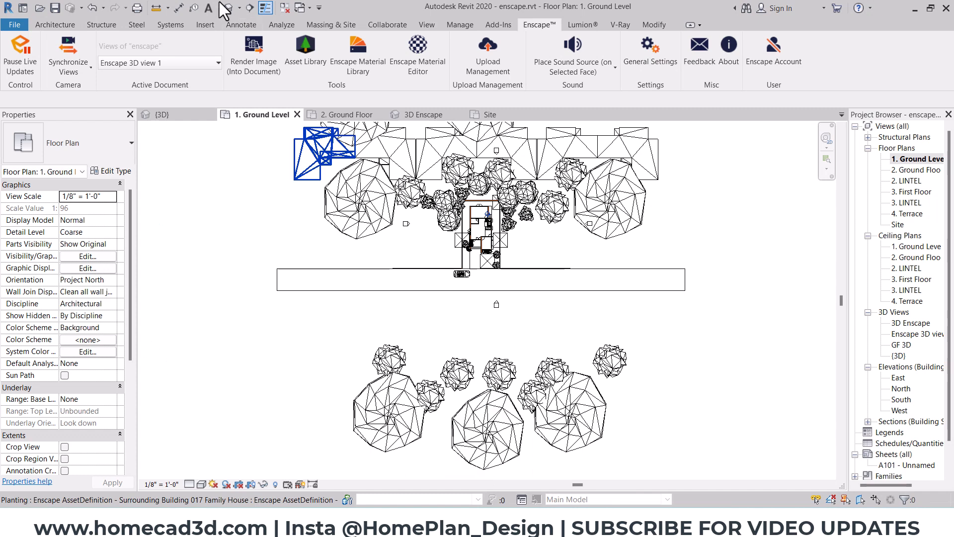
click(575, 153)
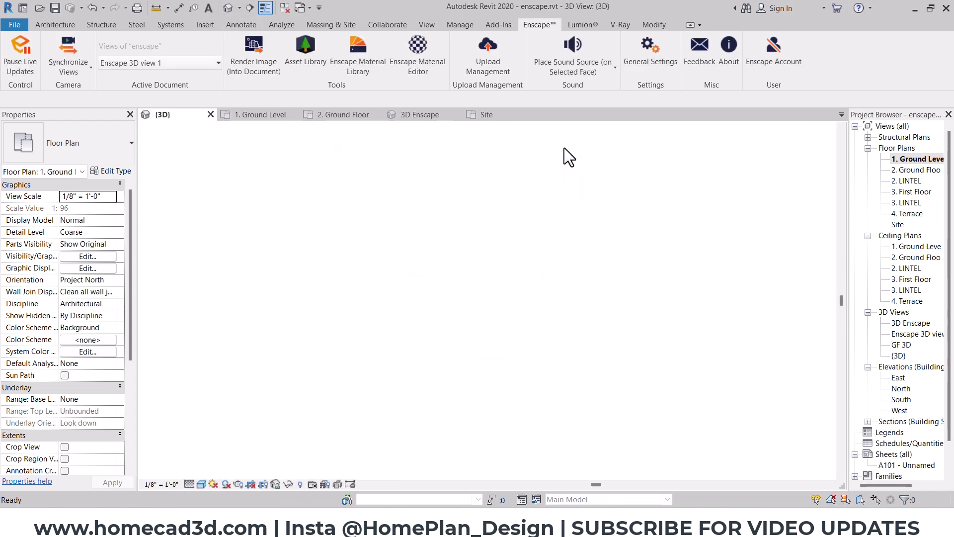
shift+middle_drag(473, 190, 524, 257)
scroll(528, 179, up, 2)
click(538, 172)
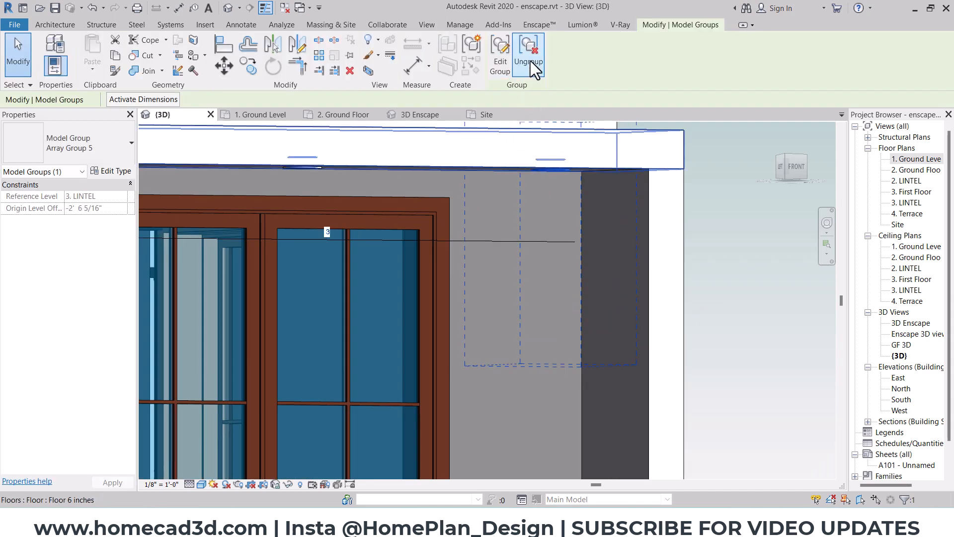
click(530, 63)
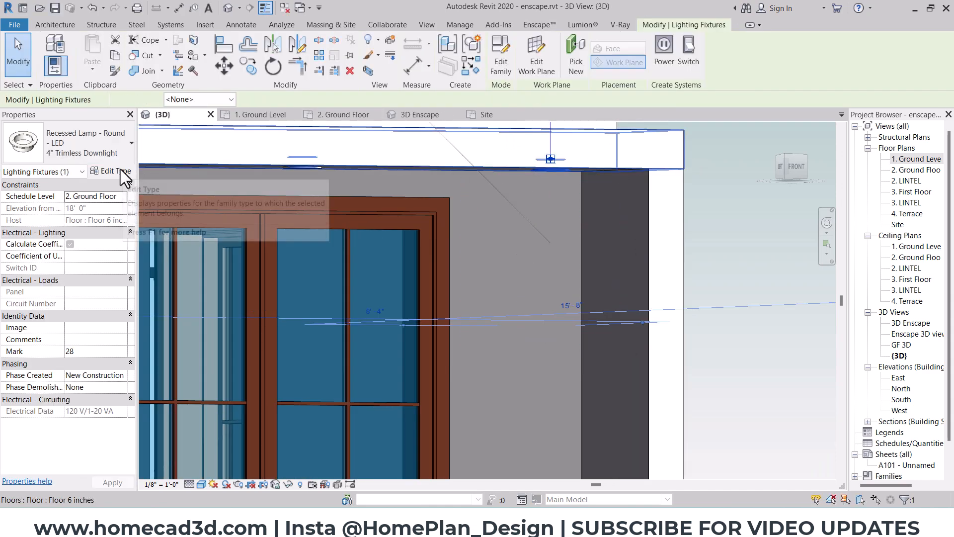
Step: Set the 4" Trimless Downlight type's initial intensity to a luminous flux of 1000 lm, keeping its initial color at 2700 K
click(120, 171)
scroll(702, 317, down, 6)
scroll(701, 317, down, 5)
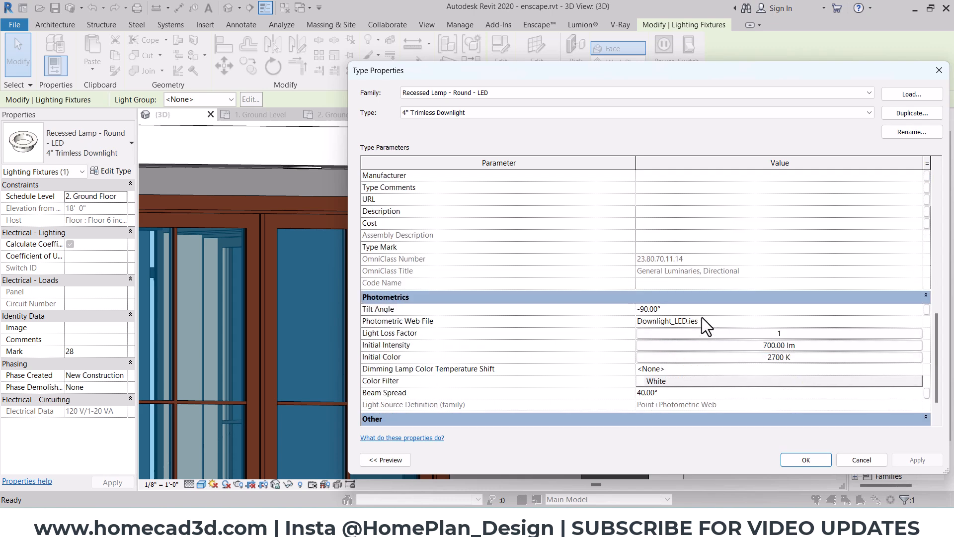
click(757, 292)
click(757, 293)
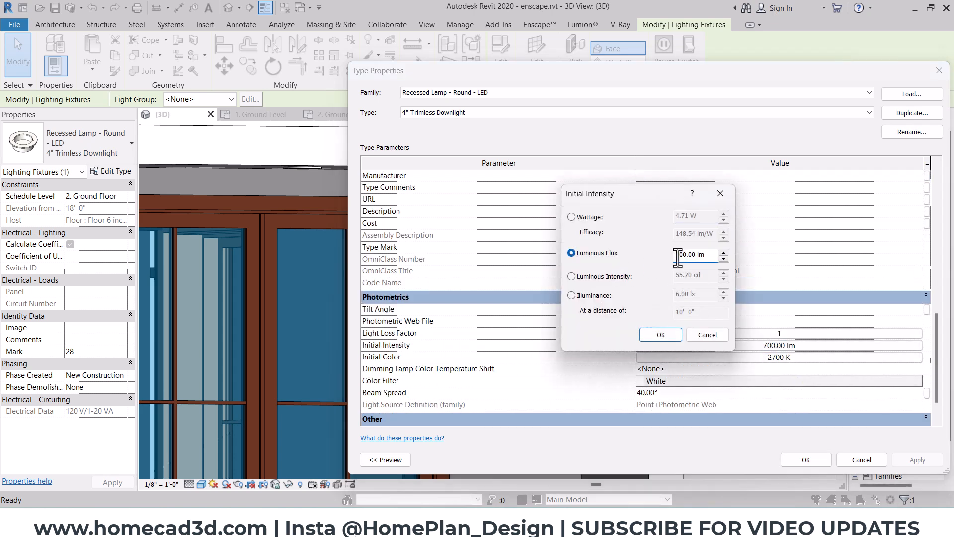
key(Delete)
text(10)
click(659, 332)
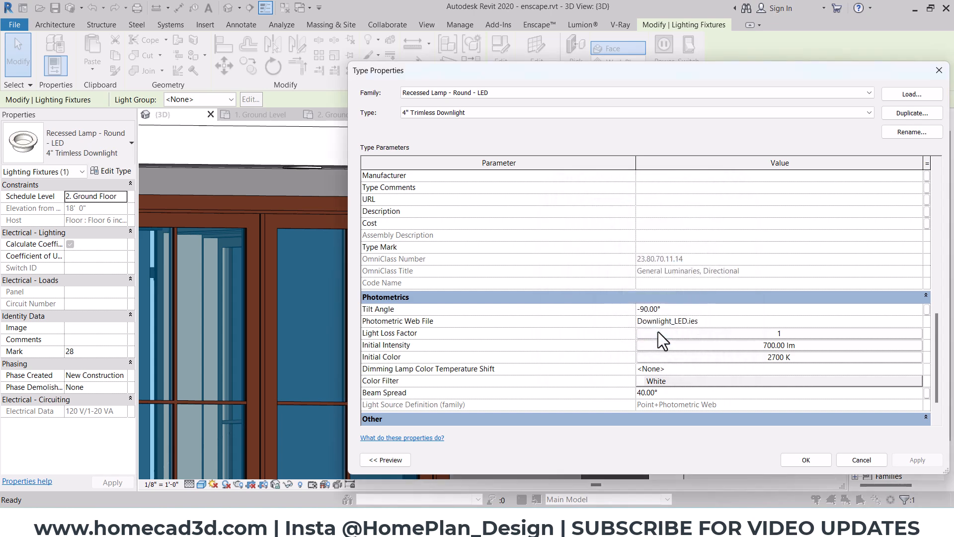
click(780, 358)
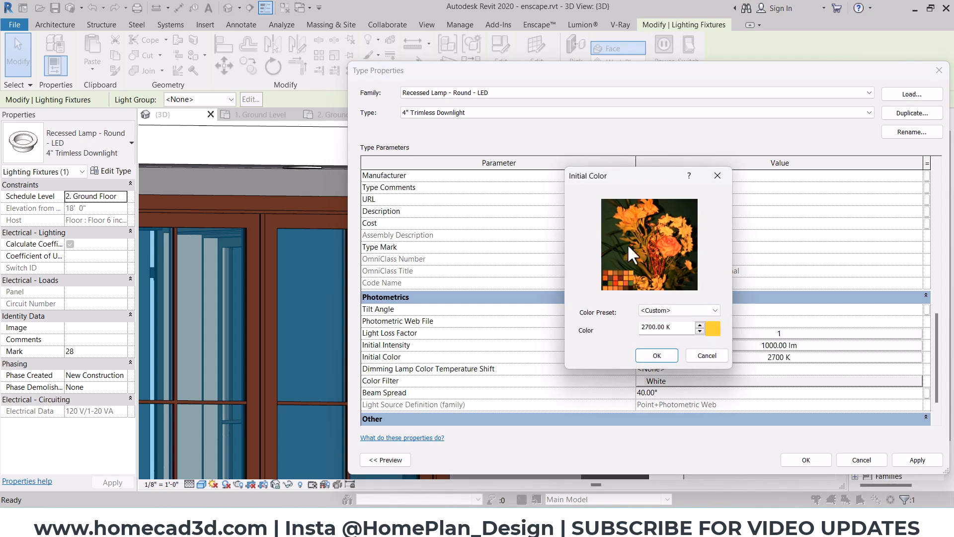
click(655, 356)
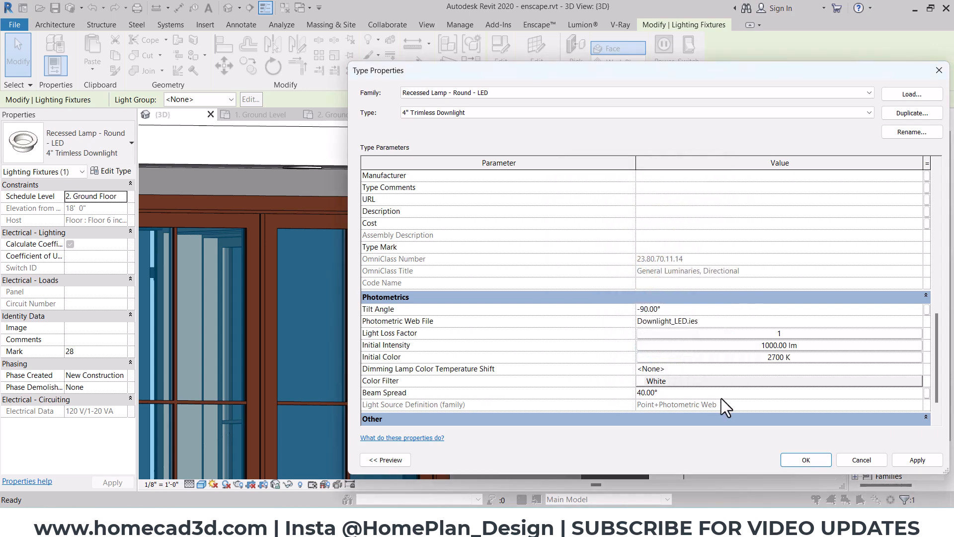
click(806, 460)
Step: Switch to Enscape and save a rendered screenshot of the dusk view as 02 in PNG format
mouse_move(560, 529)
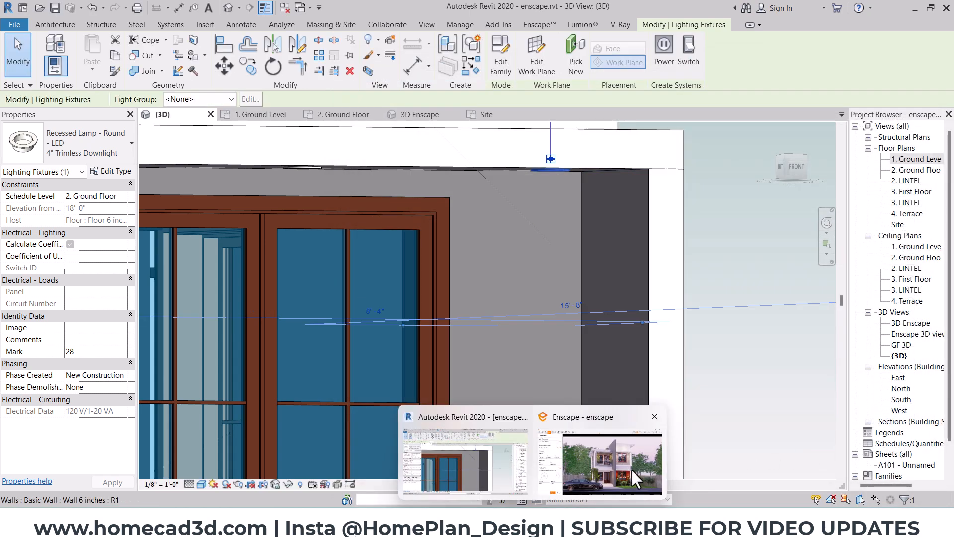
click(631, 468)
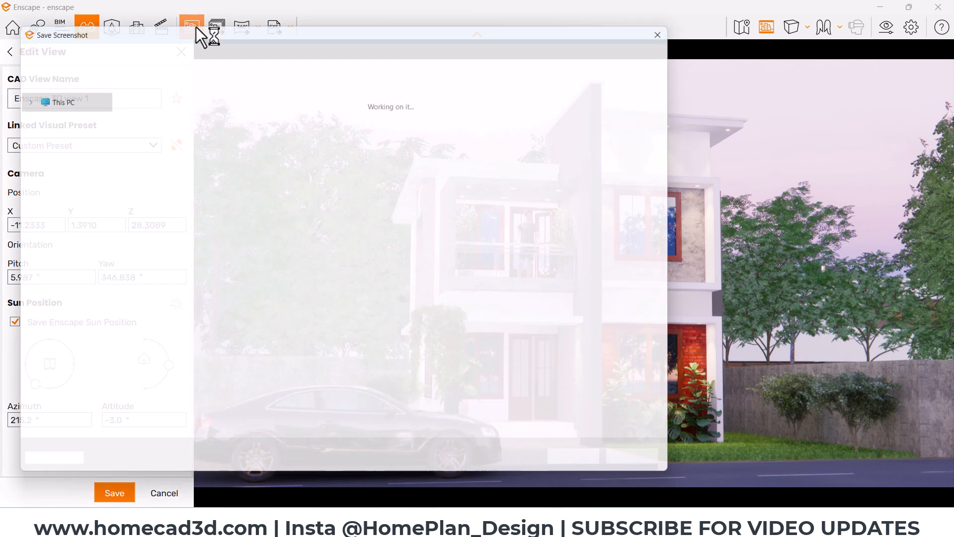
text(02)
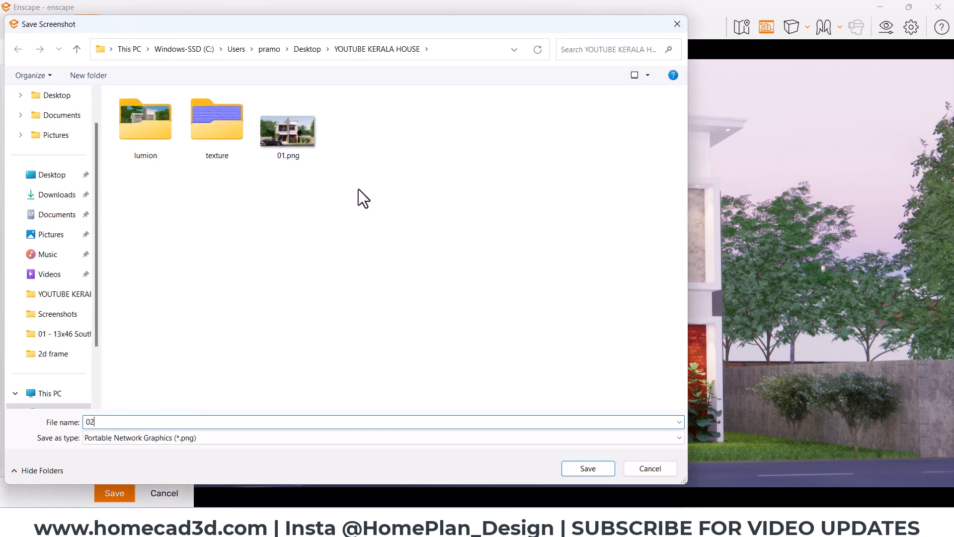
key(Return)
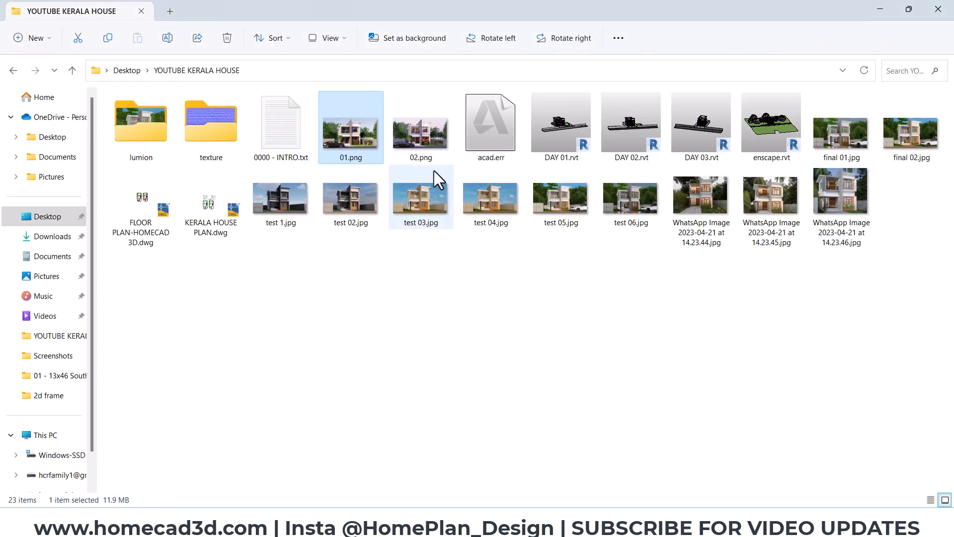
Step: Compare the renders 01.png and 02.png side by side at closer zoom, then close both images
double_click(348, 128)
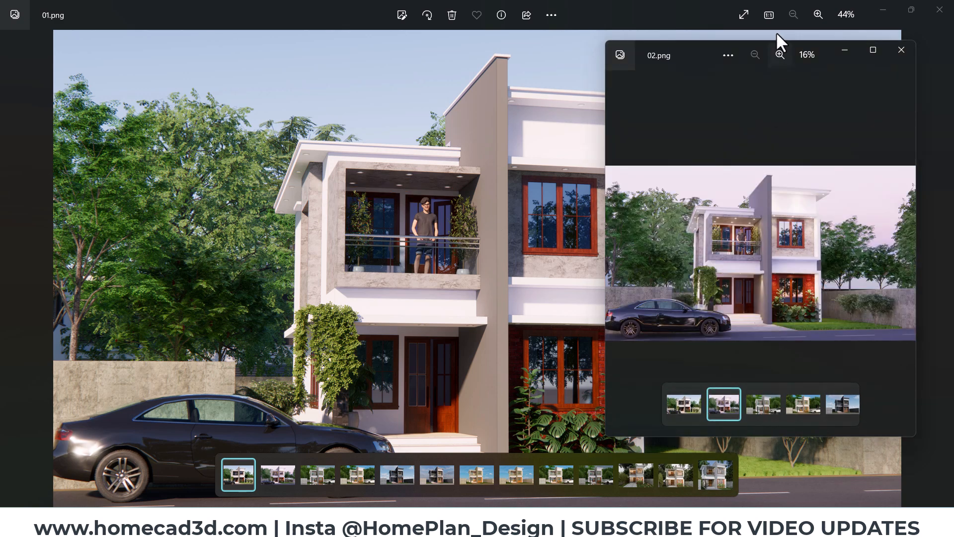
drag(695, 57, 953, 98)
click(175, 187)
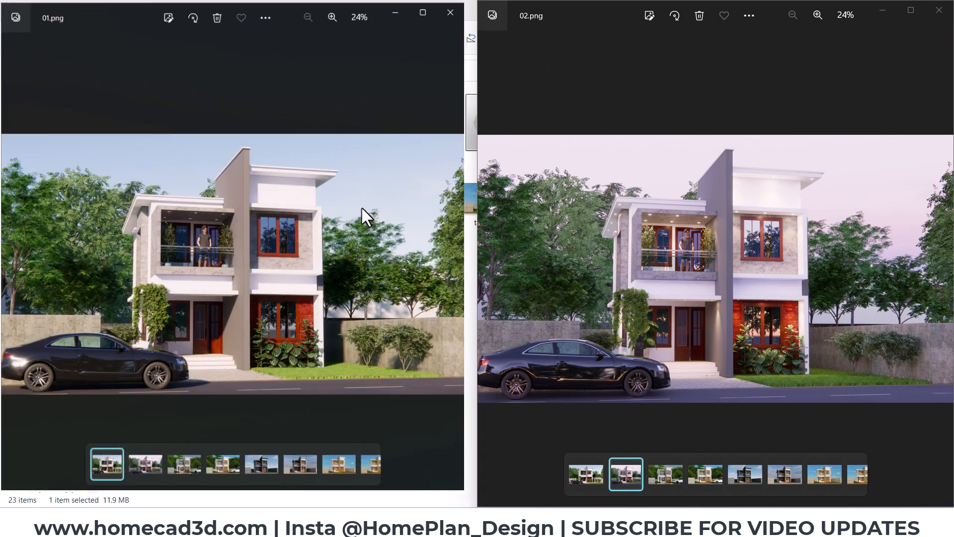
scroll(207, 276, up, 2)
drag(283, 288, 249, 288)
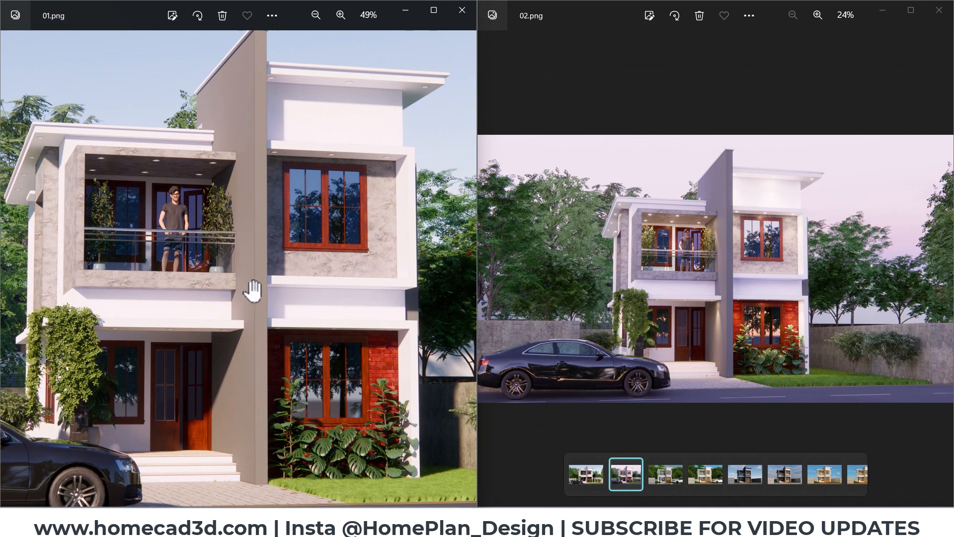
scroll(695, 266, up, 2)
drag(718, 262, 703, 249)
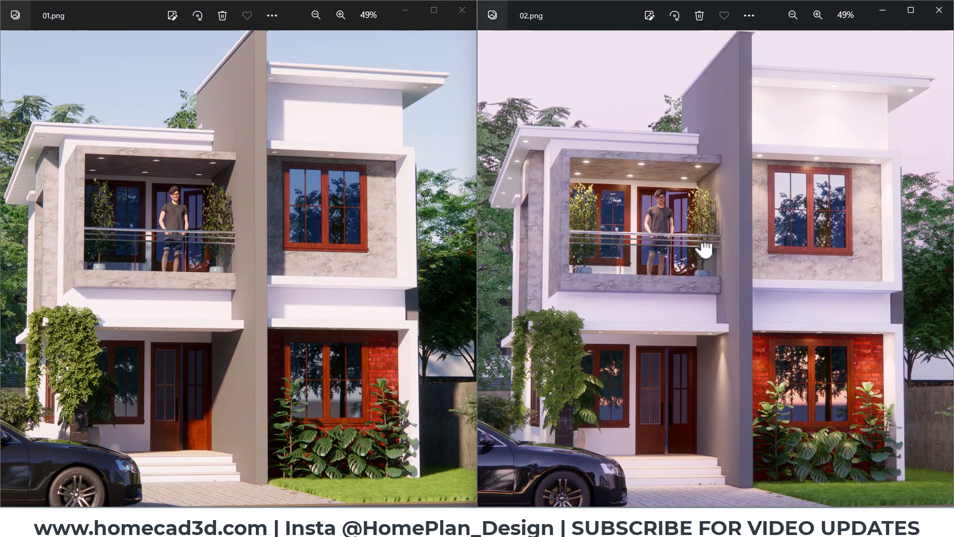
scroll(703, 311, down, 1)
scroll(272, 311, down, 1)
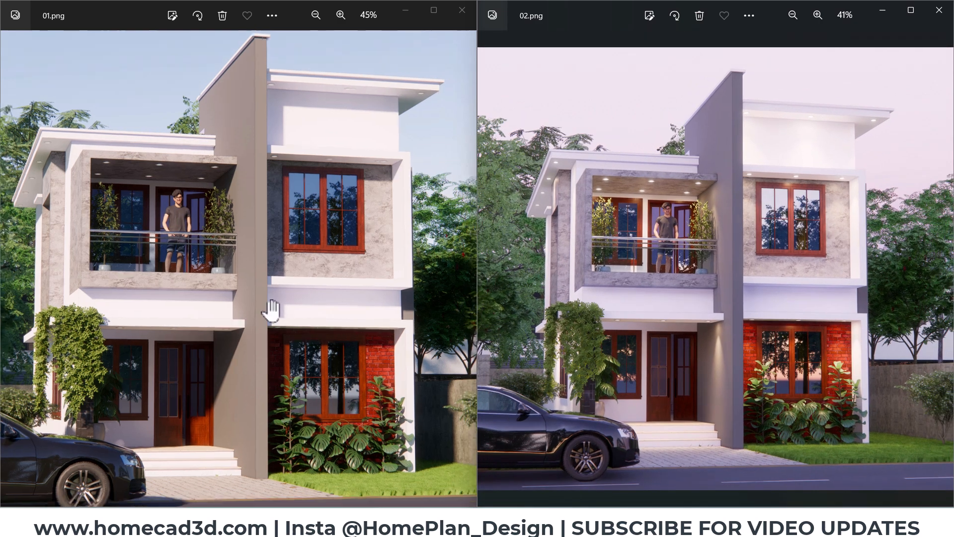
scroll(272, 310, up, 1)
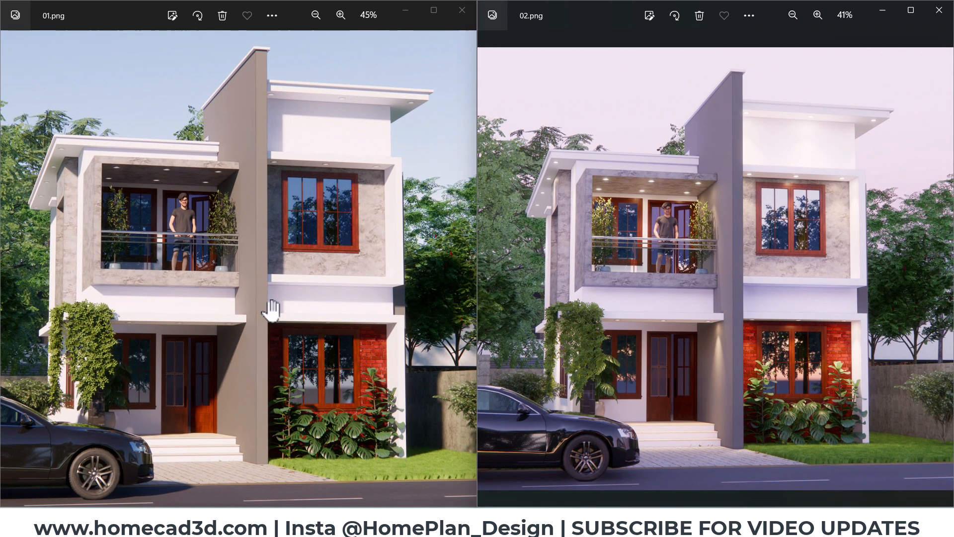
click(462, 11)
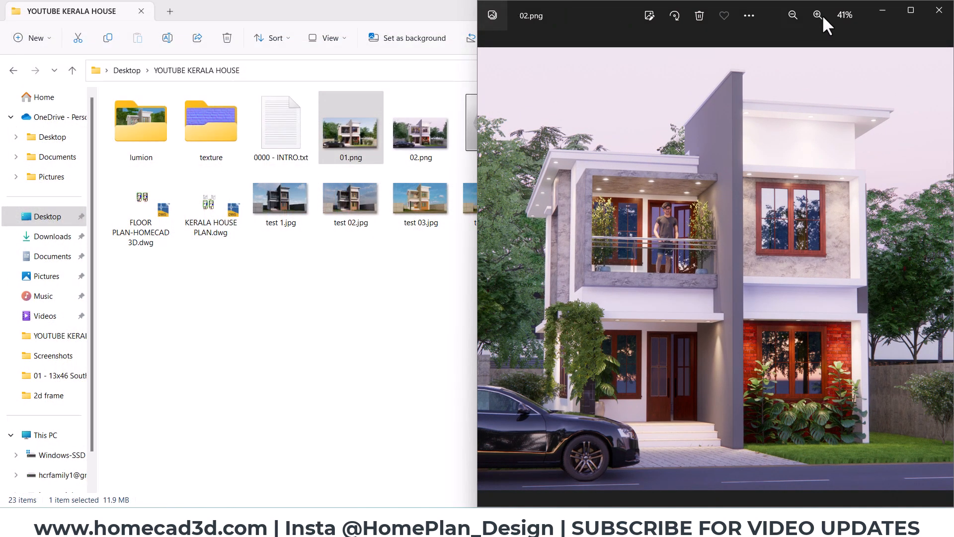
click(939, 11)
Step: Return to Enscape, discard the unsaved view changes and reload the saved Enscape 3D view 1
mouse_move(547, 526)
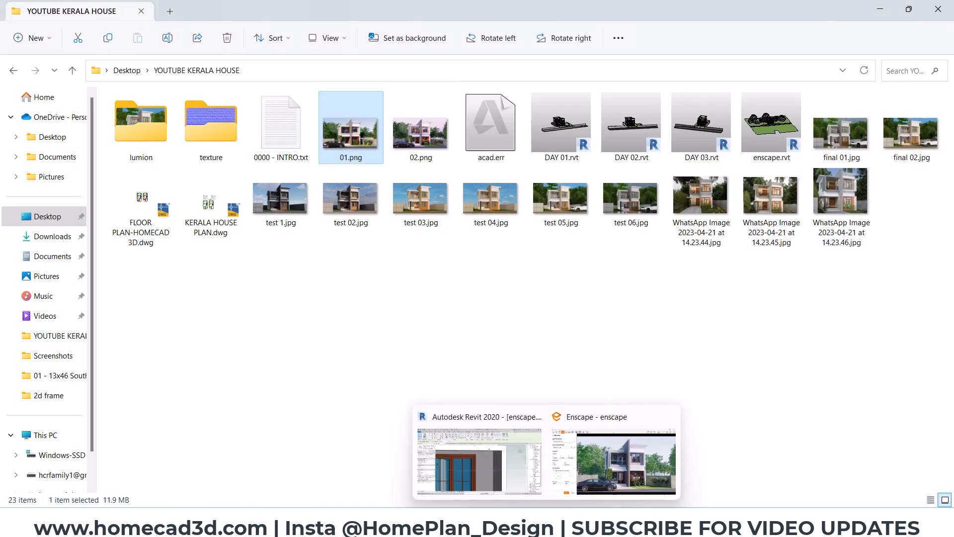
click(622, 479)
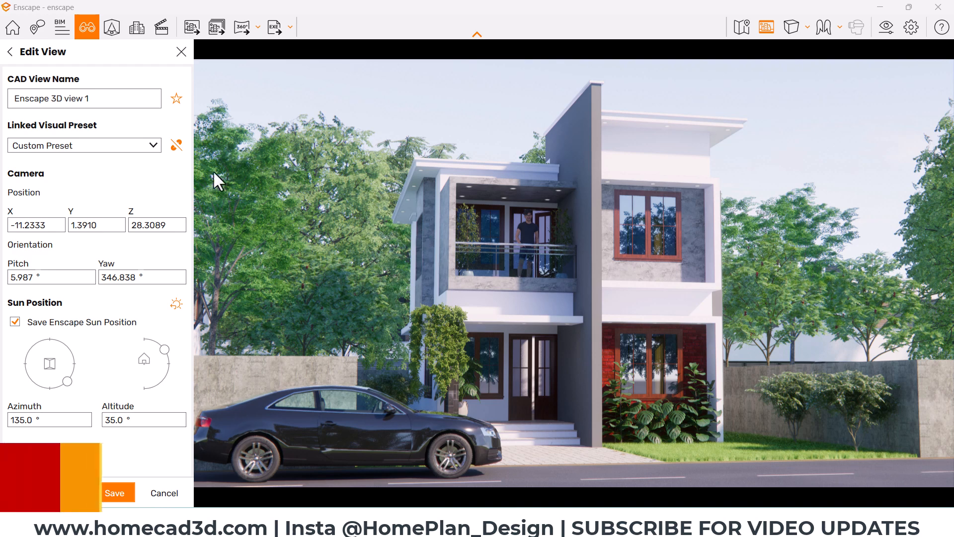
click(185, 56)
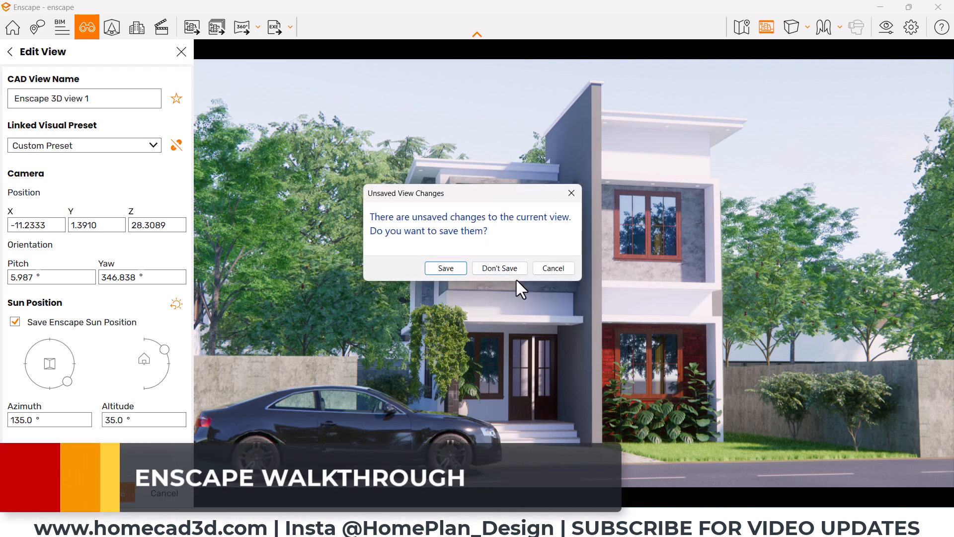
click(492, 270)
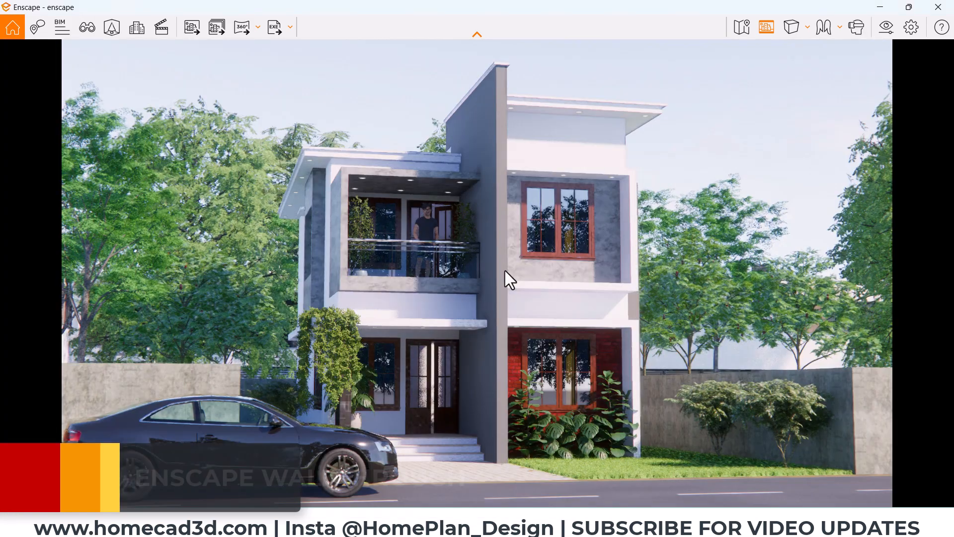
click(87, 27)
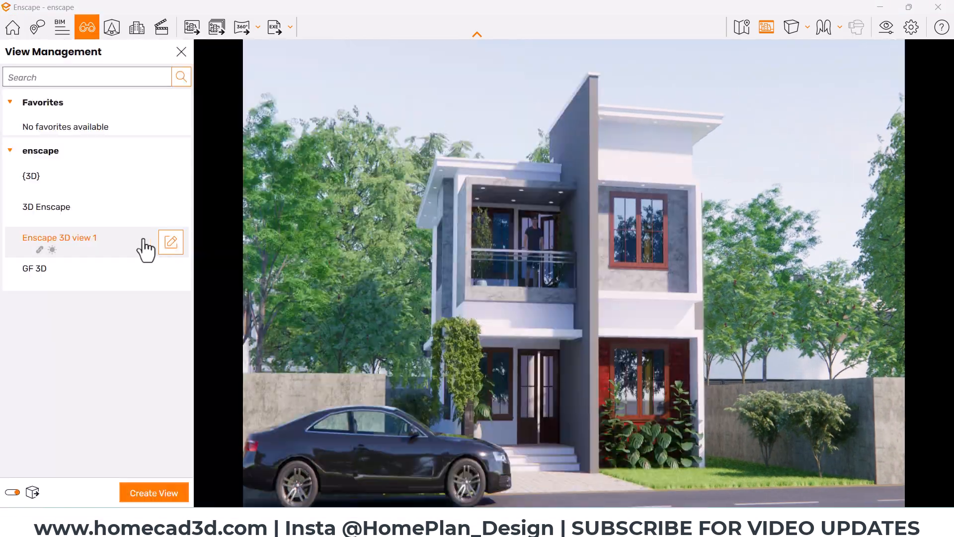
click(74, 243)
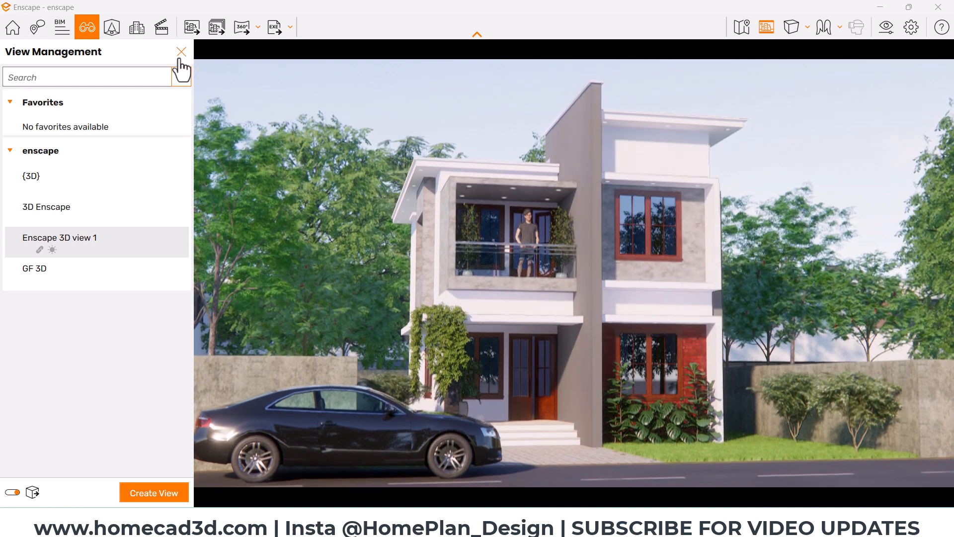
click(180, 52)
Step: Reduce the custom preset's depth of field to its minimum and close the visual settings
click(887, 27)
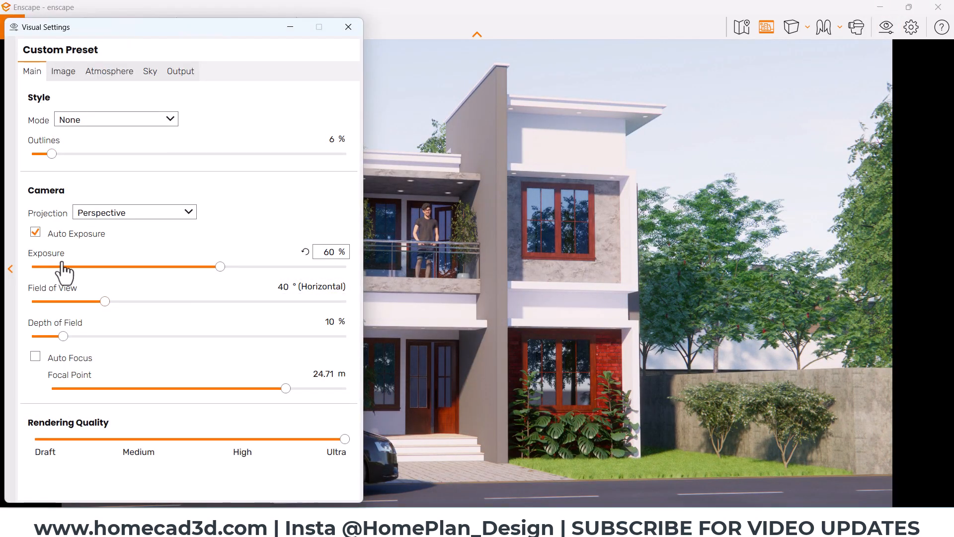
drag(64, 336, 33, 336)
click(348, 27)
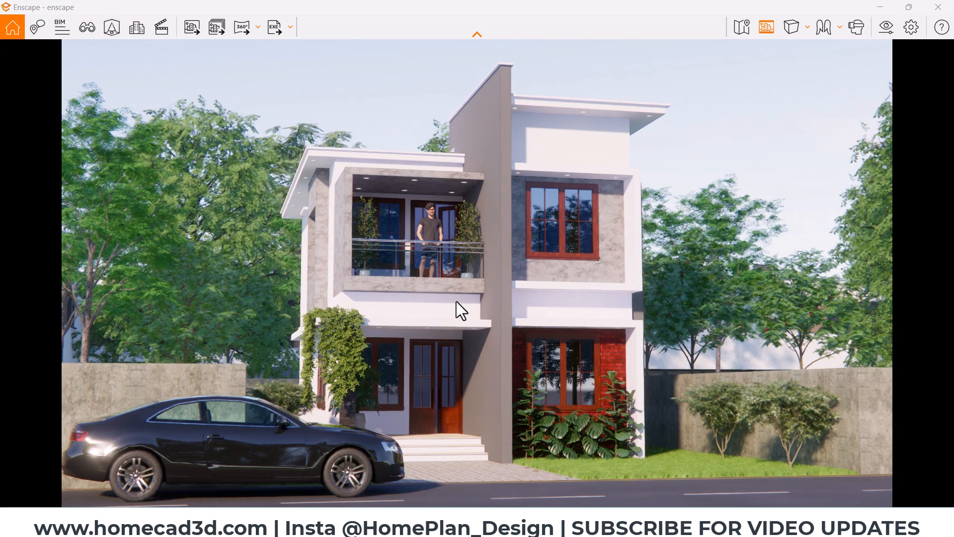
Step: Start a video path with a first keyframe showing the house obliquely from the side where the car is parked
click(162, 34)
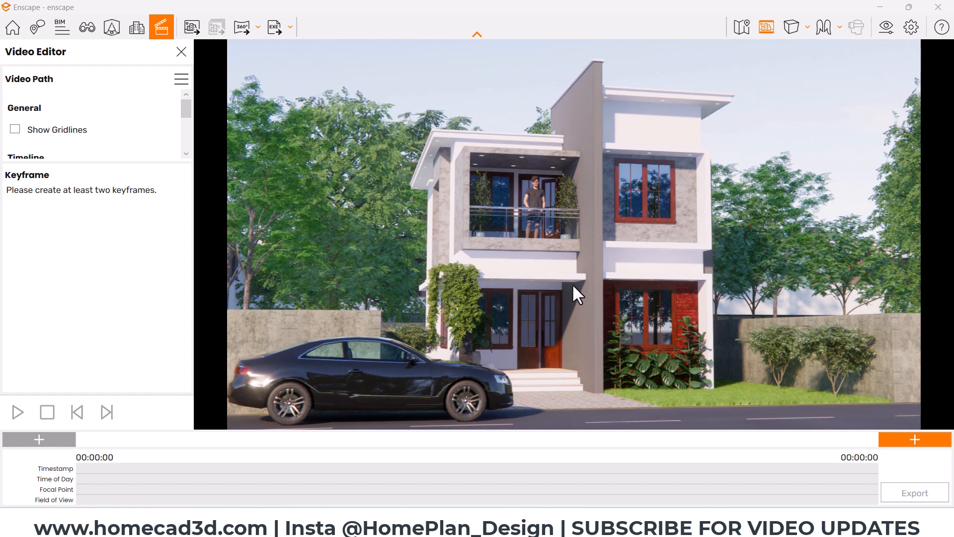
right_drag(575, 292, 694, 329)
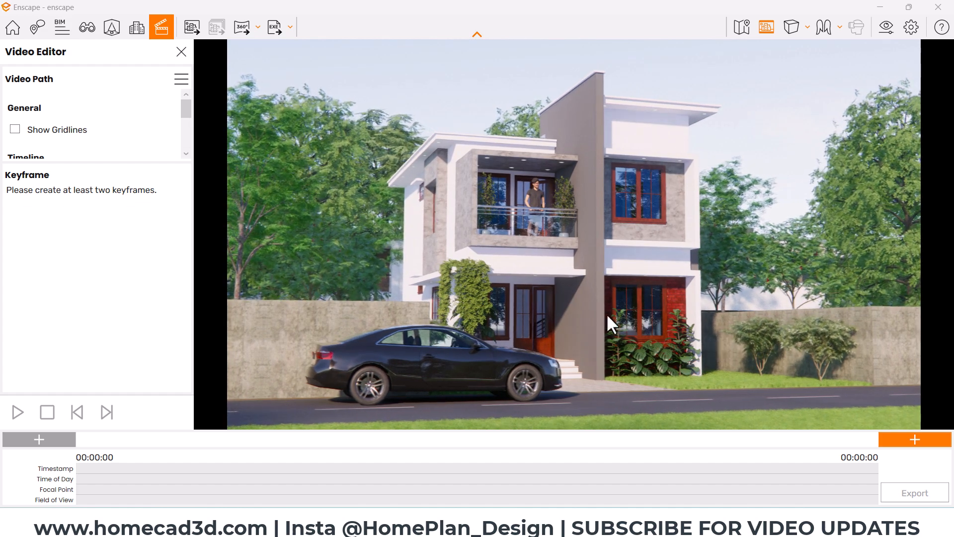
right_drag(612, 324, 756, 377)
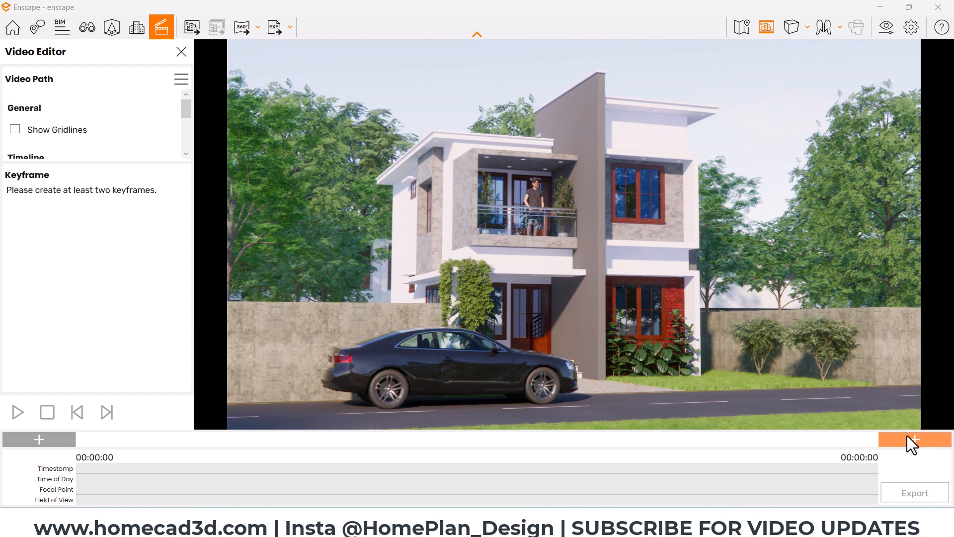
click(907, 435)
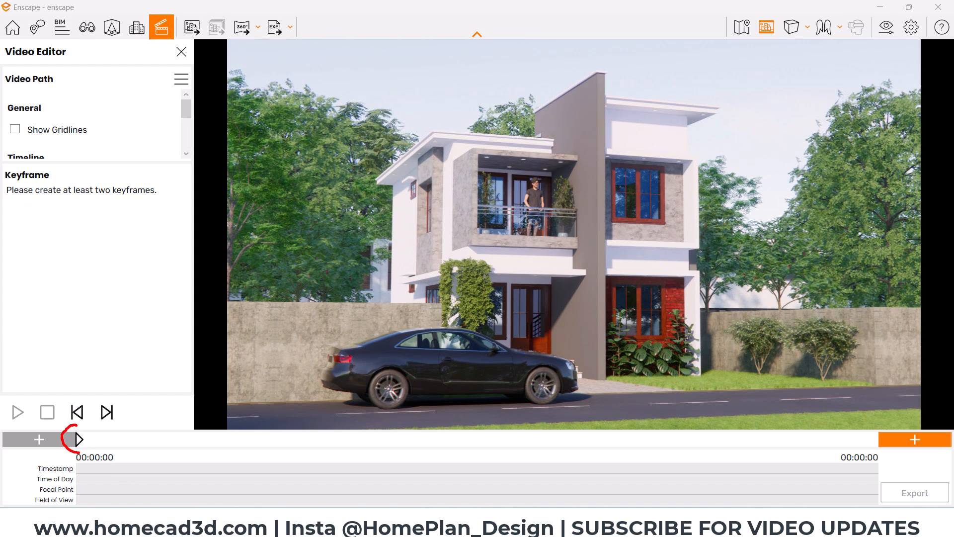
Step: Show the gridlines and add a second keyframe with the house's front facade viewed straight on and roughly centred
right_drag(588, 298, 525, 300)
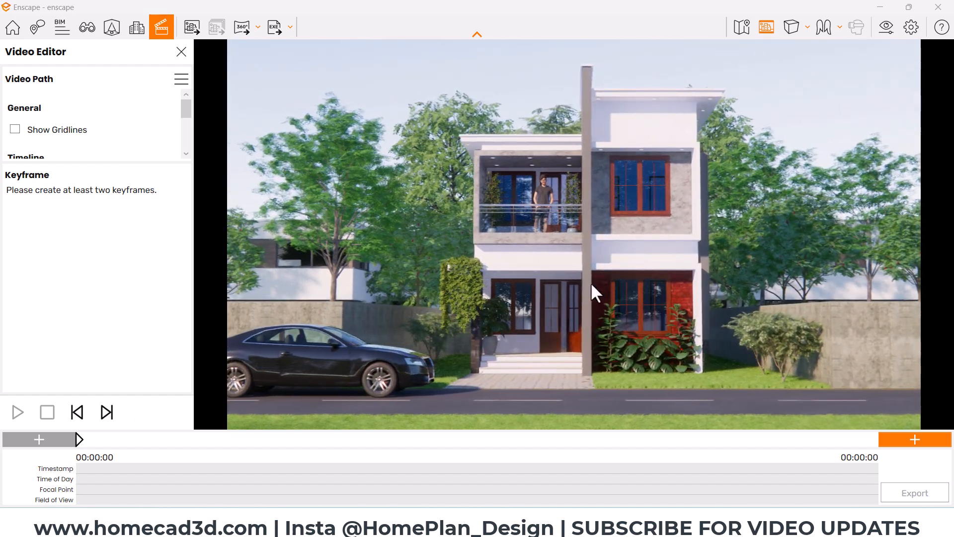
drag(593, 291, 599, 291)
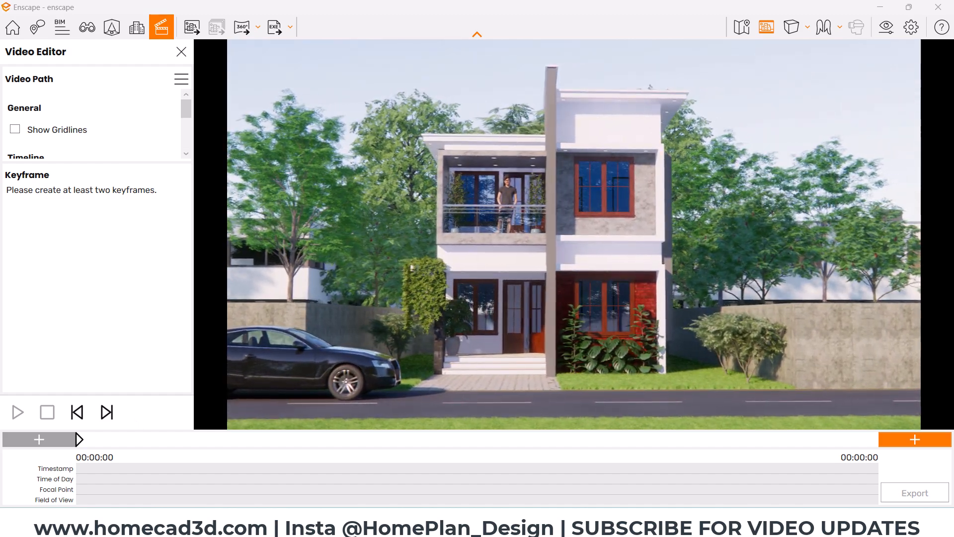
click(17, 131)
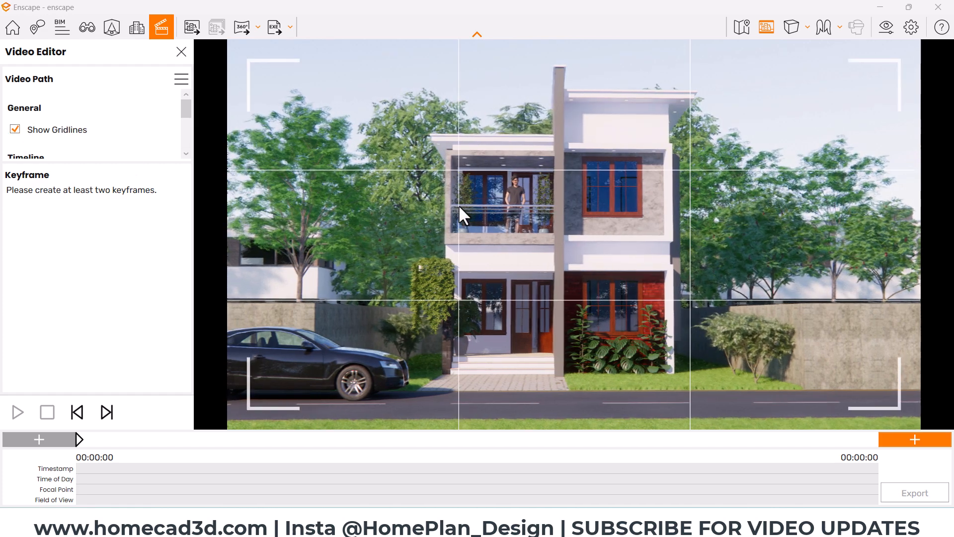
middle_drag(458, 207, 482, 214)
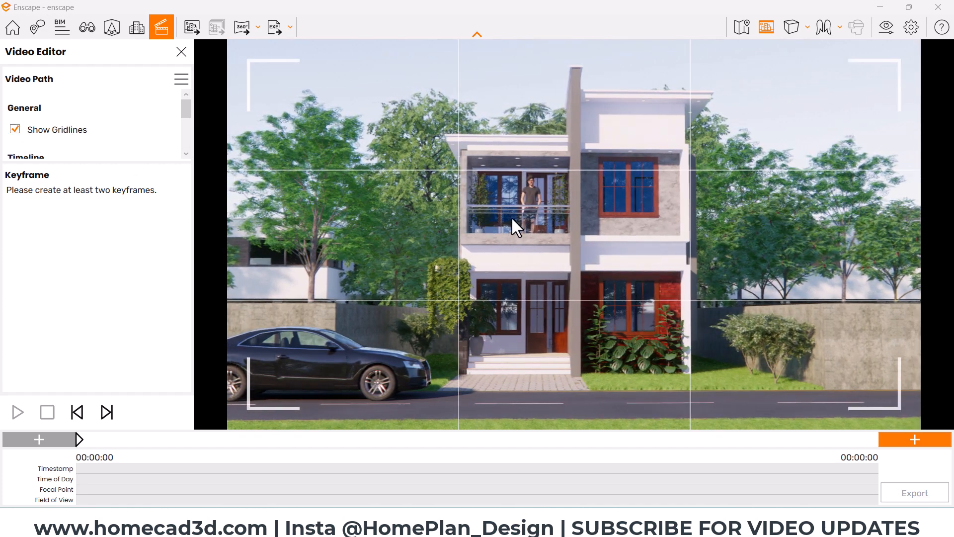
click(905, 440)
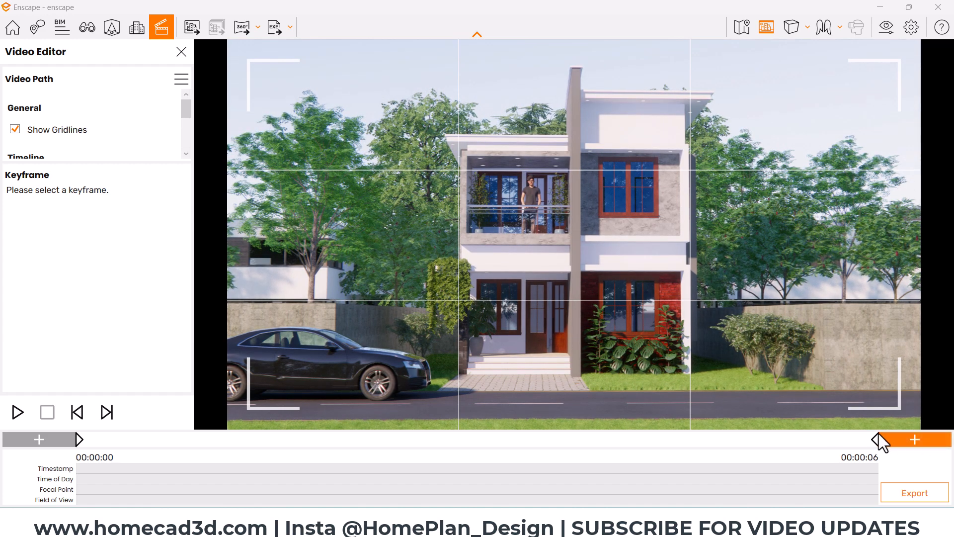
Step: Add a third keyframe orbited to the house's opposite corner, showing the side wall behind the boundary wall
key(Escape)
right_drag(645, 298, 387, 298)
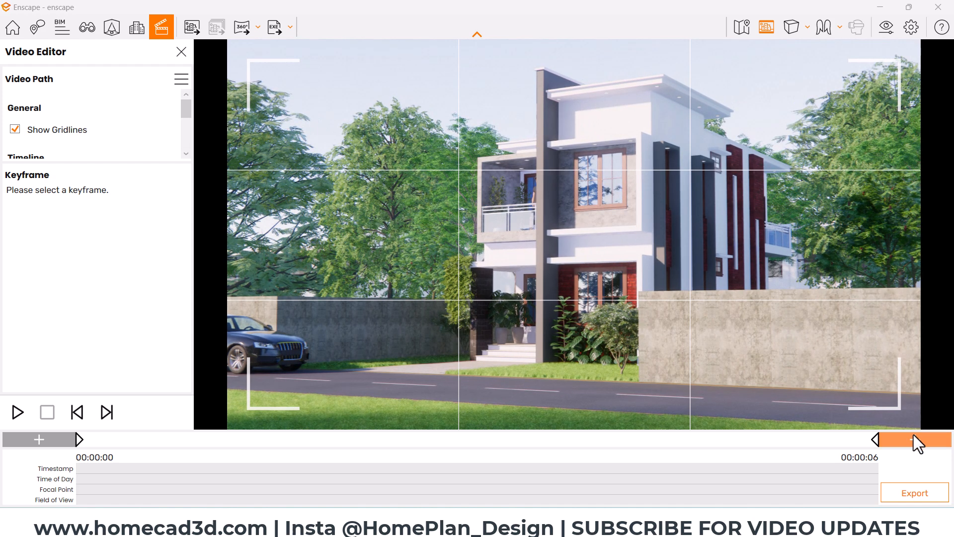
click(914, 436)
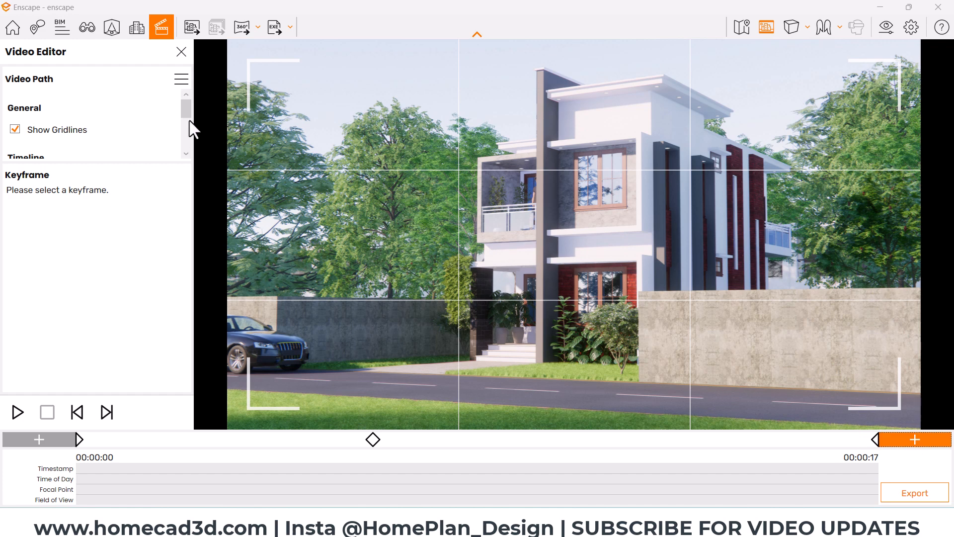
Step: Set the video path's total duration to 15 seconds
drag(186, 109, 186, 125)
click(48, 133)
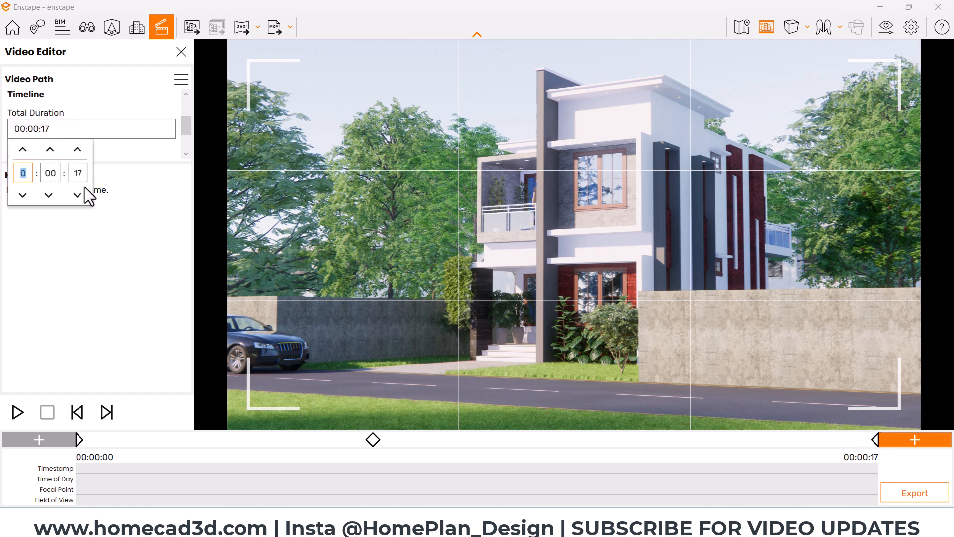
text(15)
key(Return)
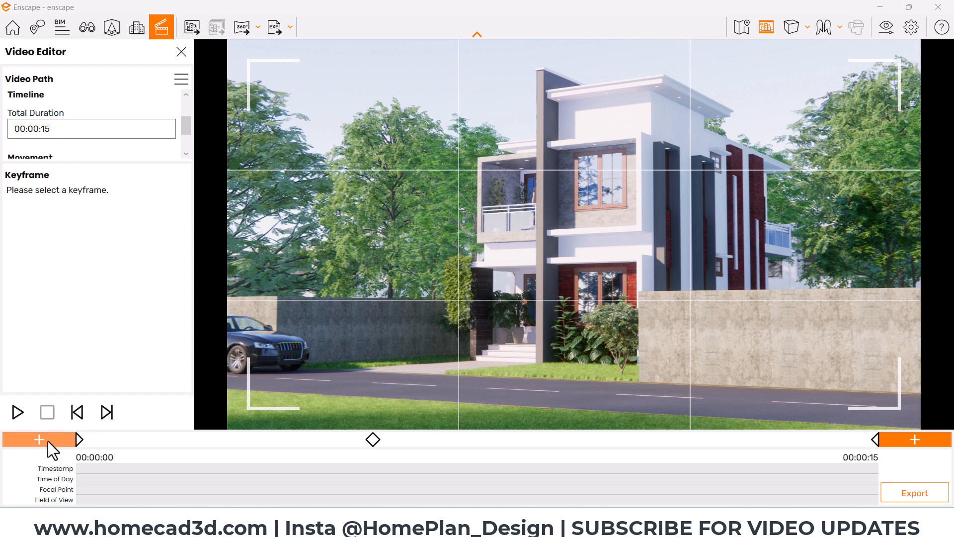
Step: Play a preview of the 15-second video path from the first keyframe and stop it at the end
click(78, 439)
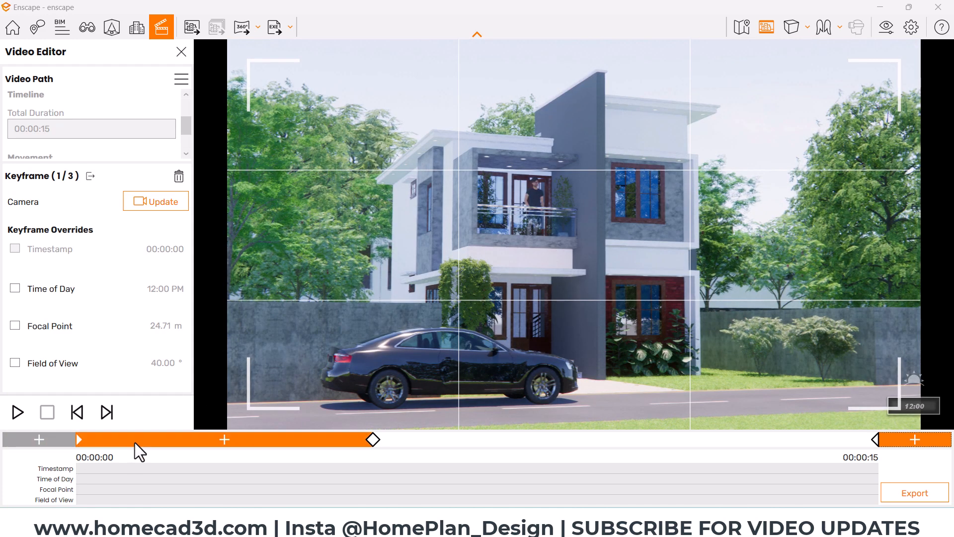
click(403, 336)
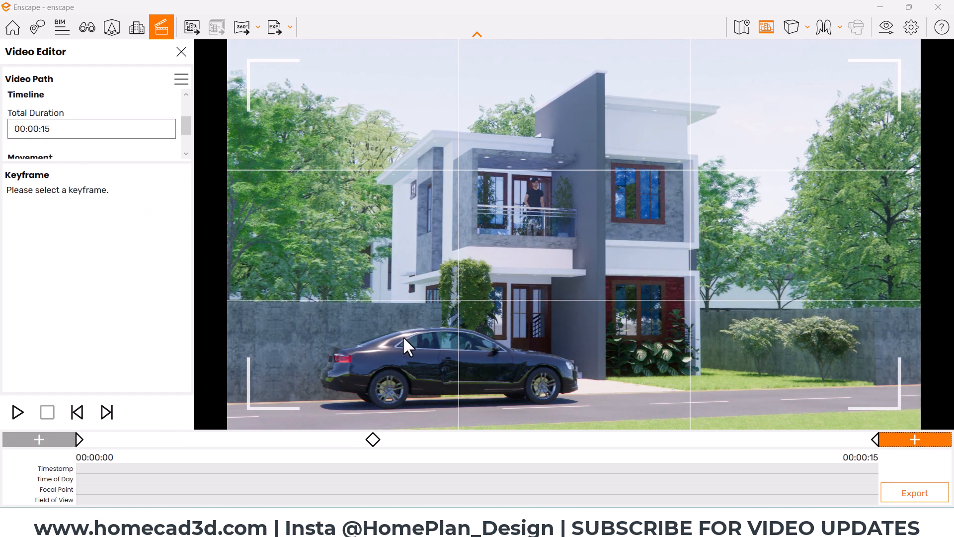
click(10, 412)
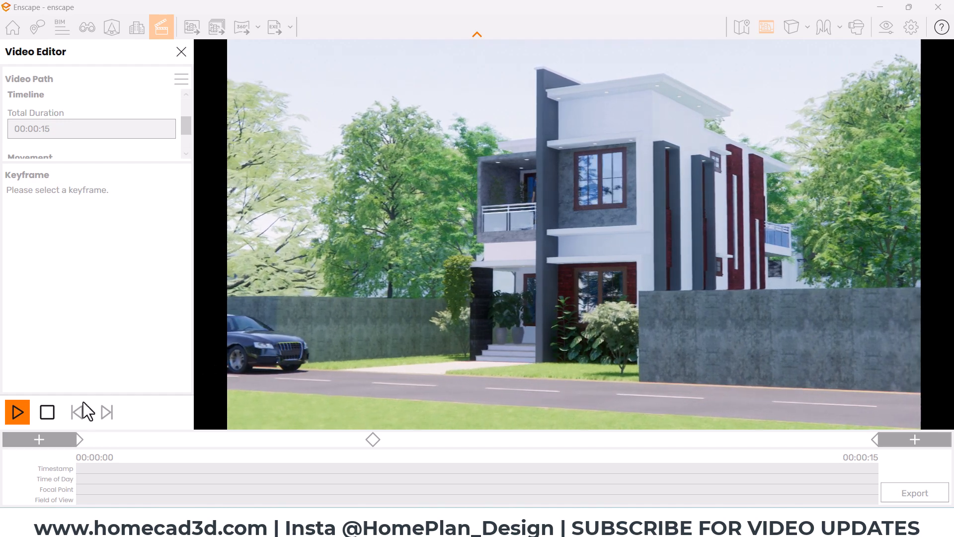
click(48, 410)
Step: Enable the time-of-day override on the first keyframe and set its hour to 5 AM, comparing it with 6 AM
click(79, 439)
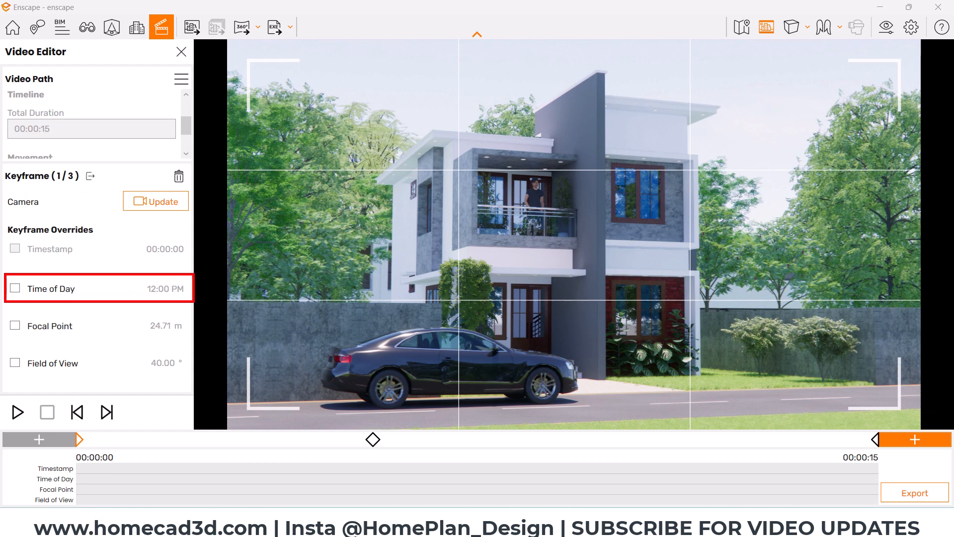
click(15, 289)
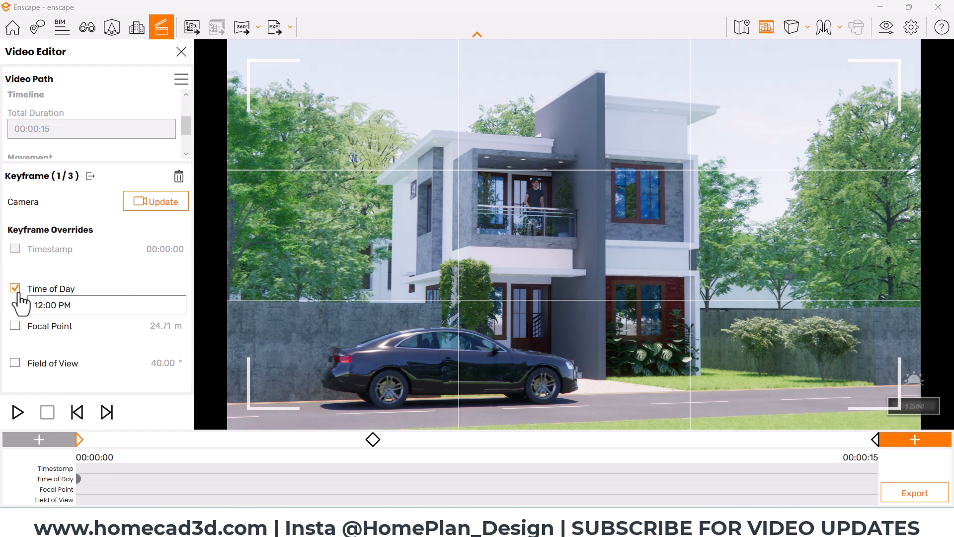
click(35, 305)
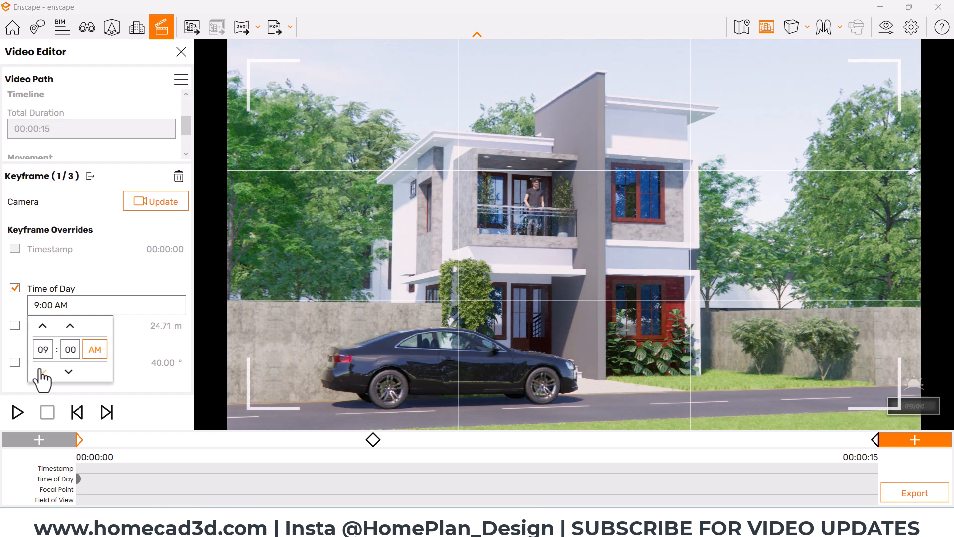
click(41, 372)
click(42, 372)
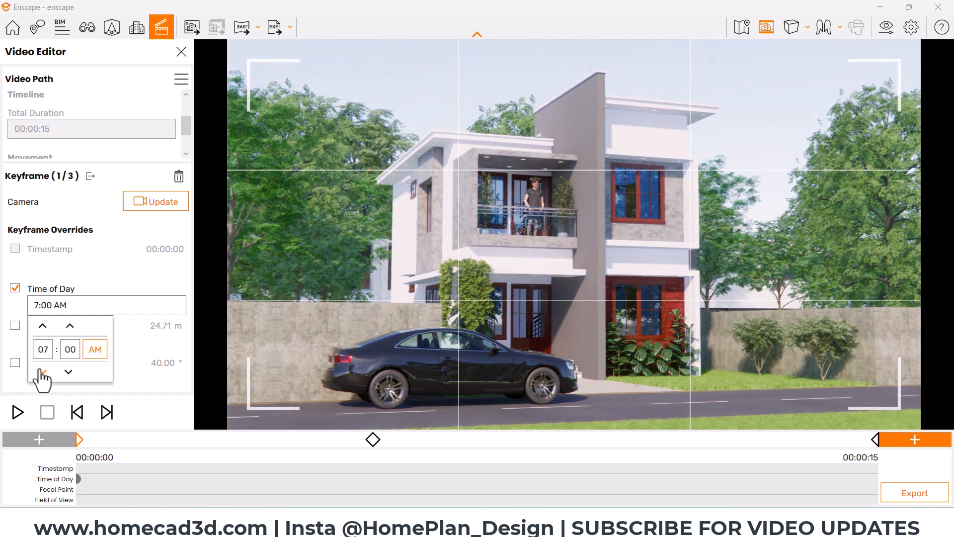
click(41, 372)
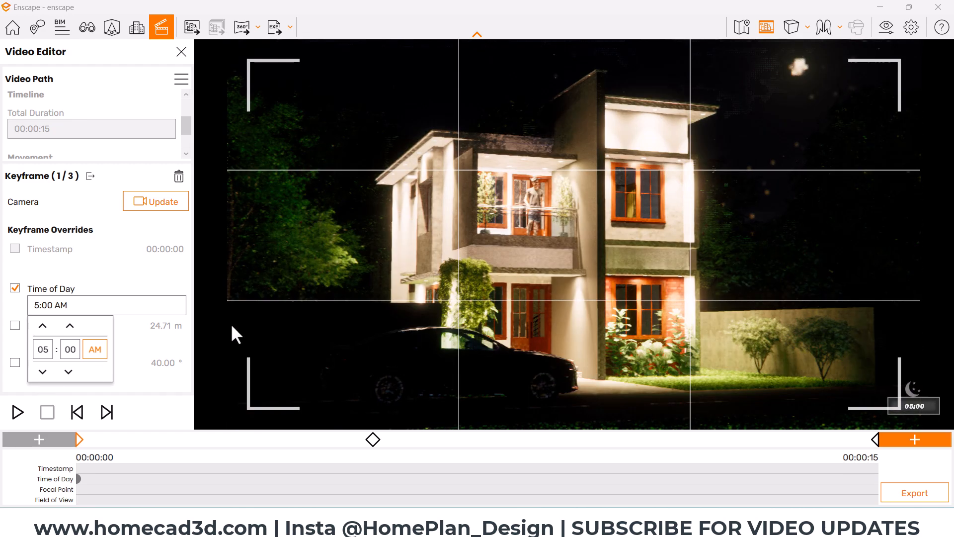
click(43, 327)
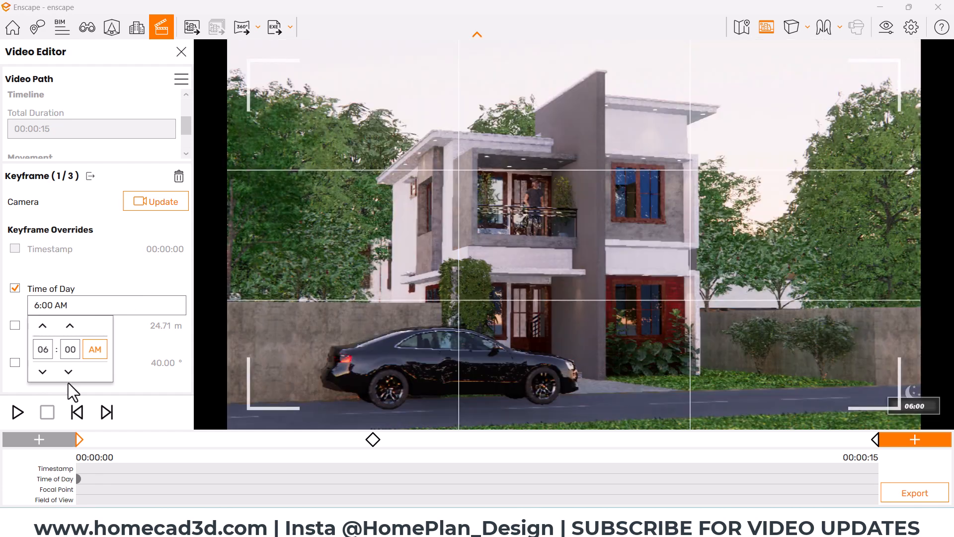
click(43, 371)
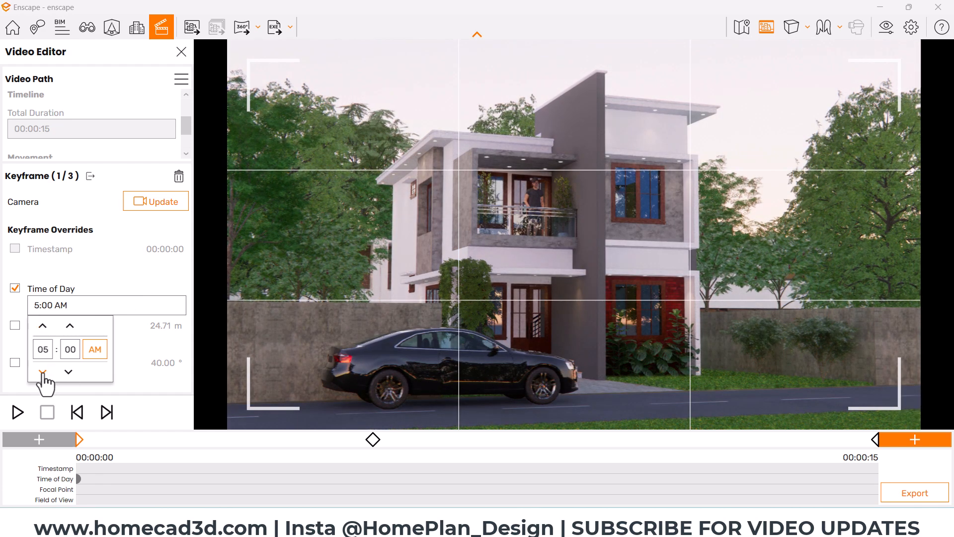
Step: Try 5:30 AM for the first keyframe, then set its time of day to 5:45 AM
click(70, 349)
text(30)
key(Return)
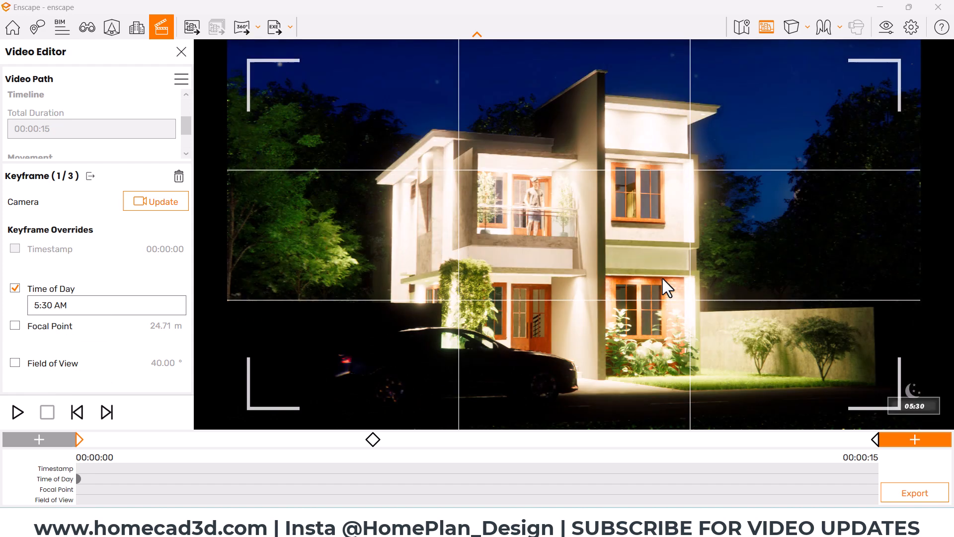
click(67, 305)
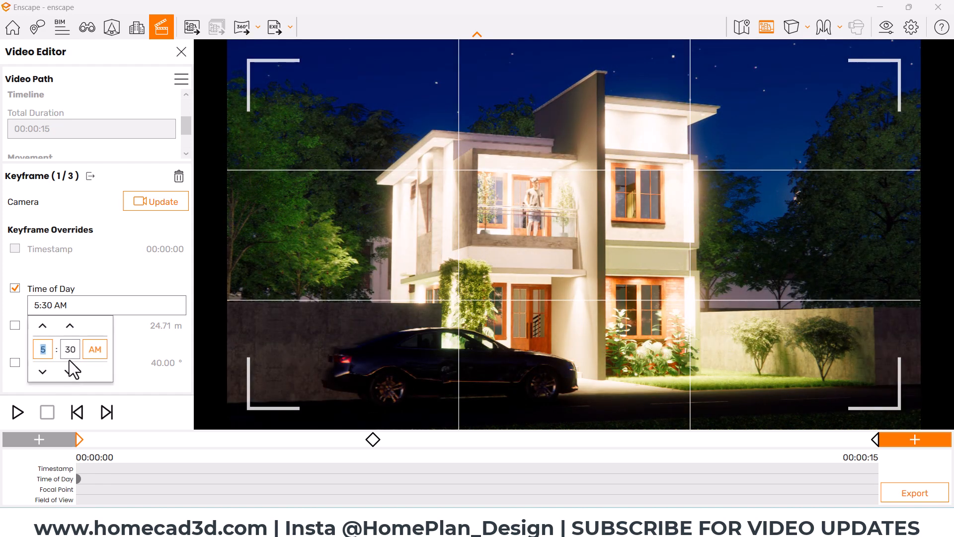
click(71, 350)
text(45)
key(Return)
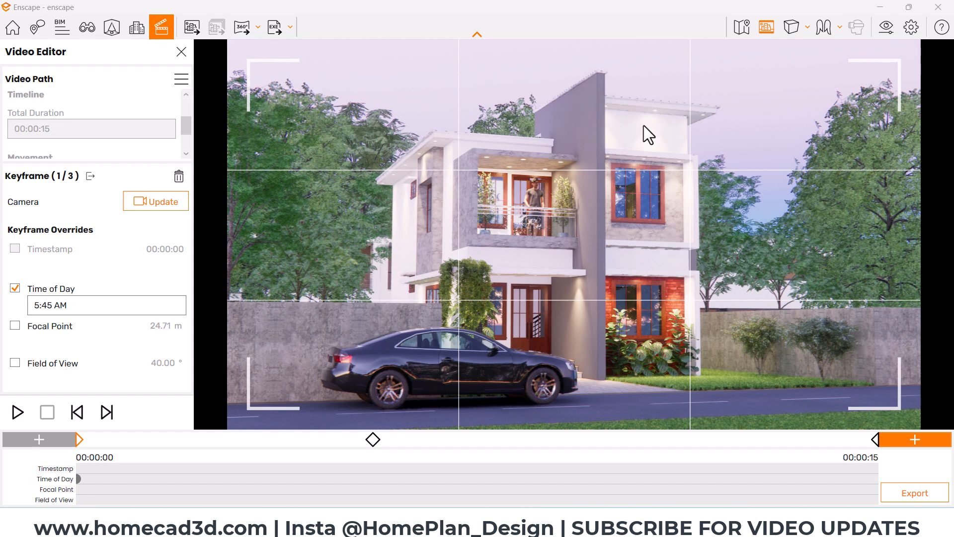
Step: Set the custom preset's saturation to 110% in the visual settings and play the video path from the start
click(890, 35)
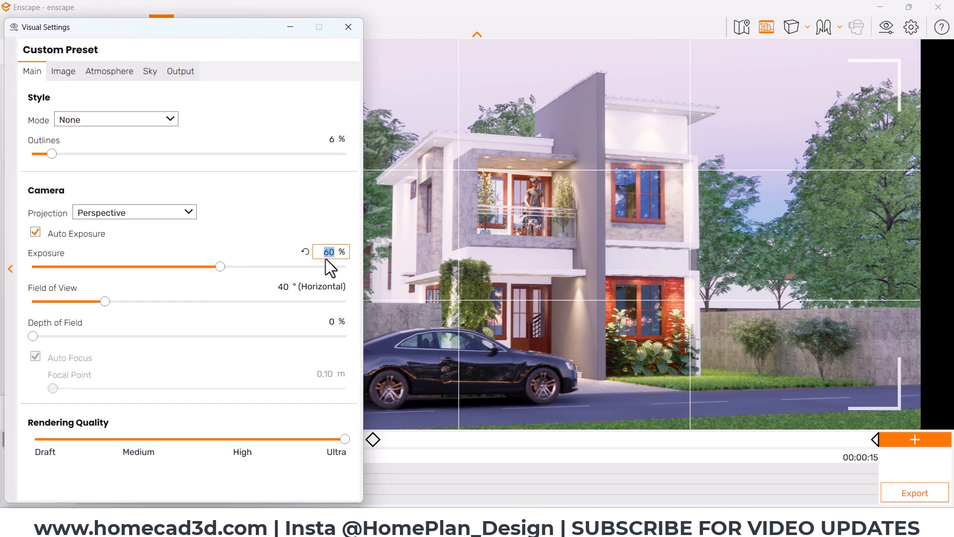
click(98, 72)
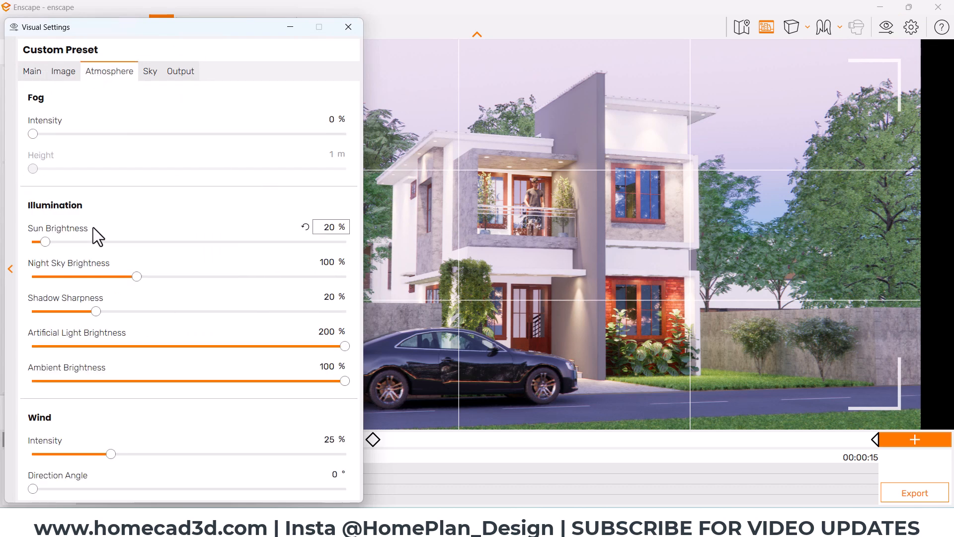
click(63, 71)
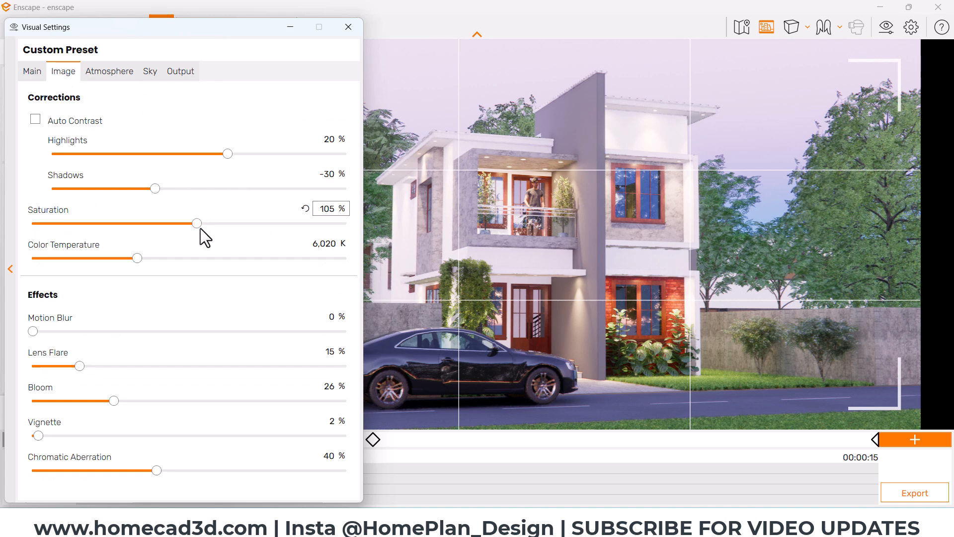
text(110)
click(348, 27)
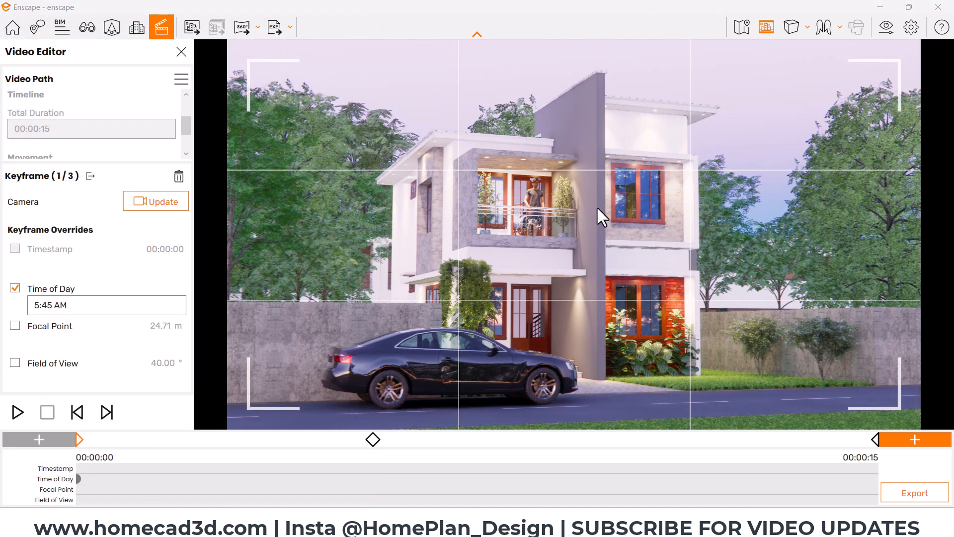
click(78, 412)
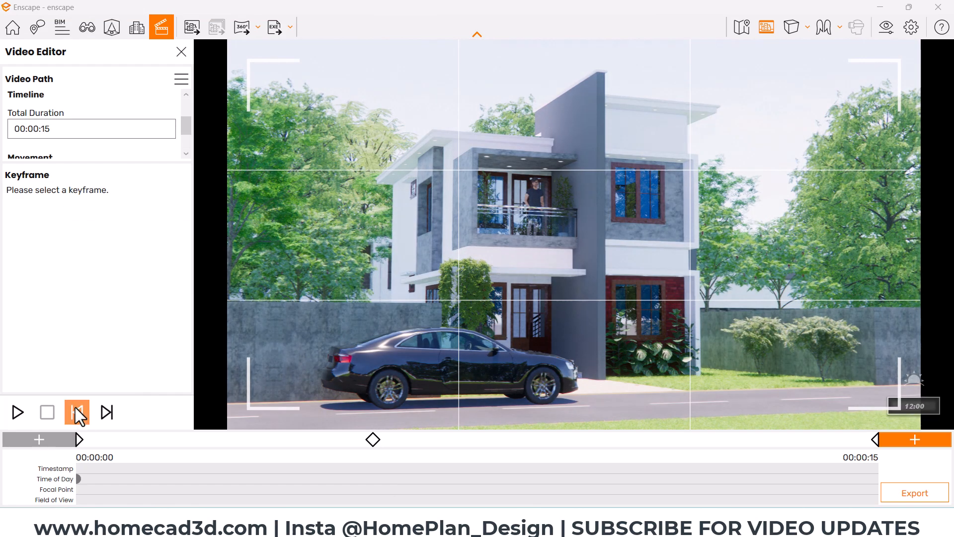
click(11, 414)
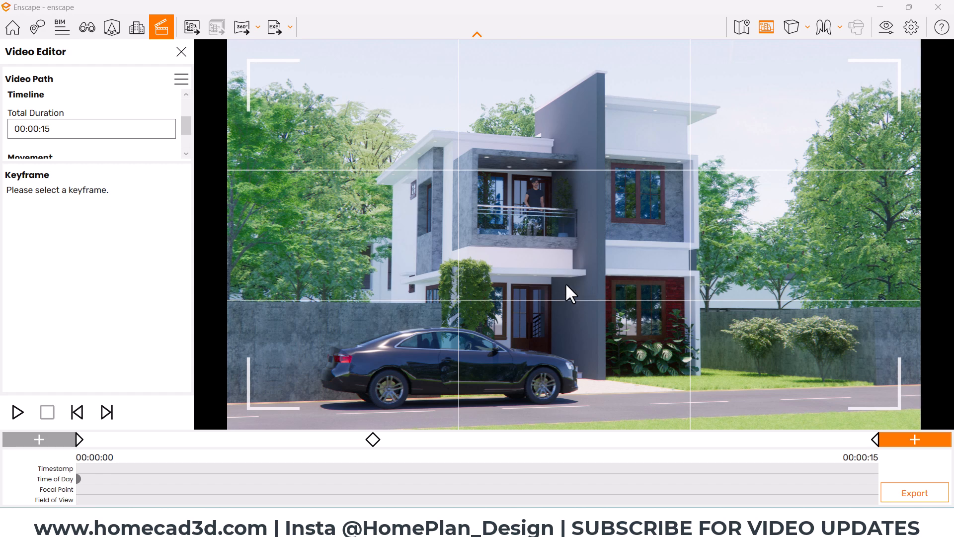
Step: Review the custom preset's output, image corrections and sky settings, including the available horizon sources, and close the visual settings
click(887, 26)
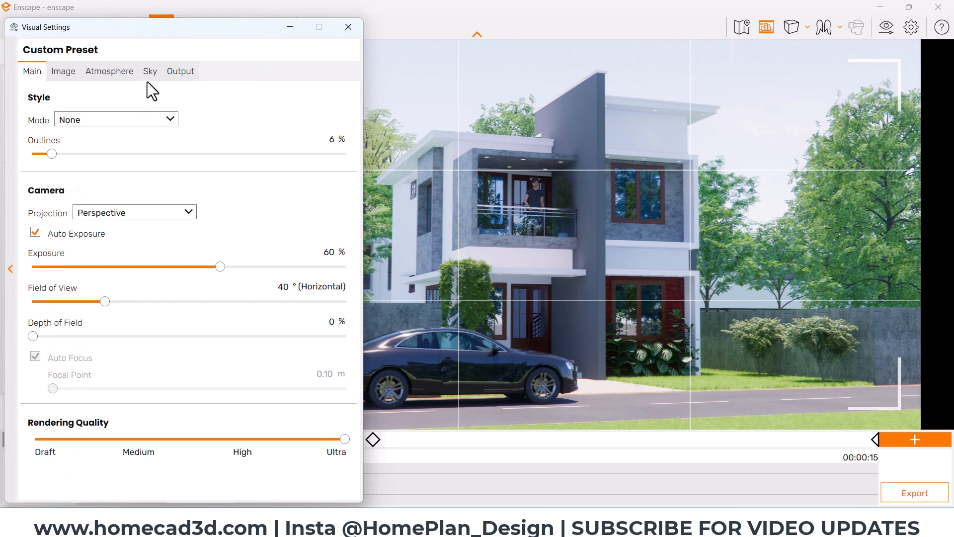
click(176, 74)
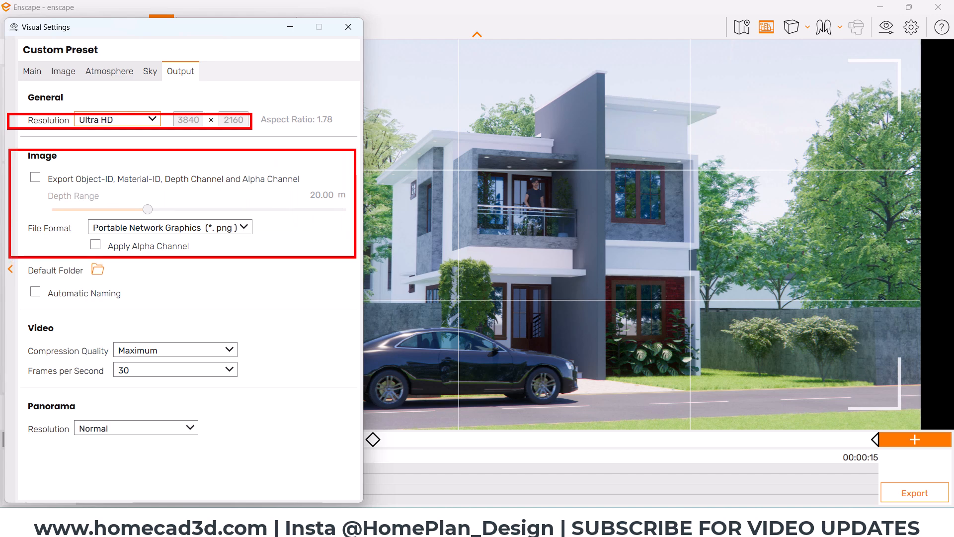
click(110, 72)
click(62, 76)
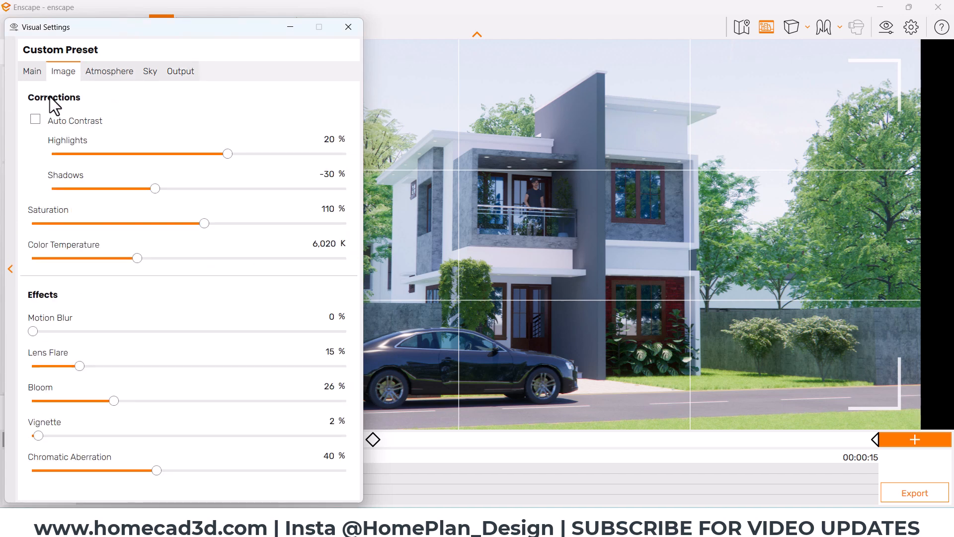
click(152, 75)
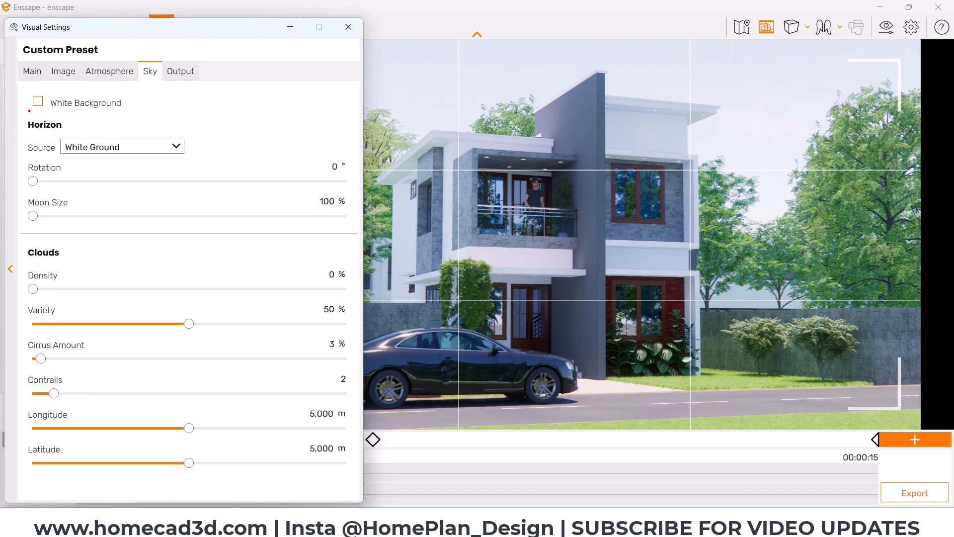
click(166, 147)
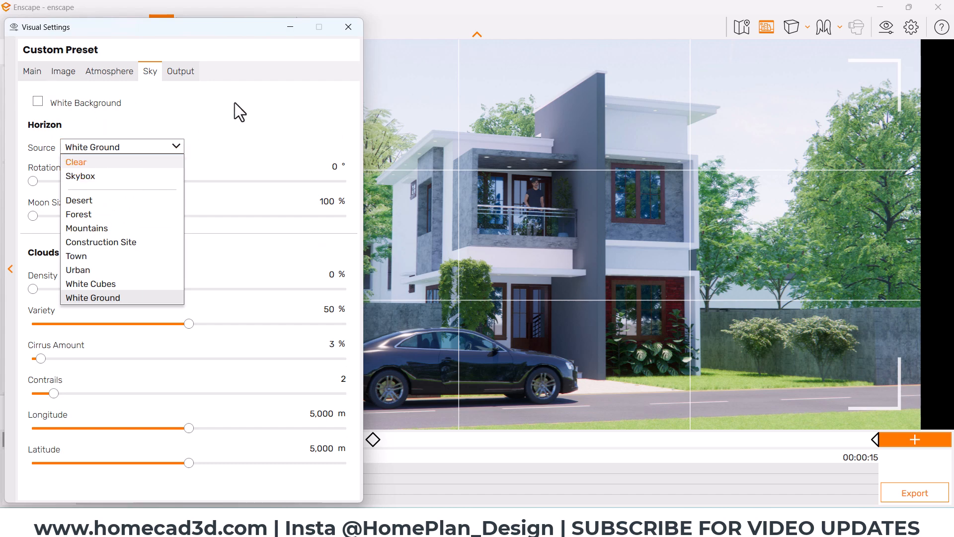
click(360, 32)
click(342, 28)
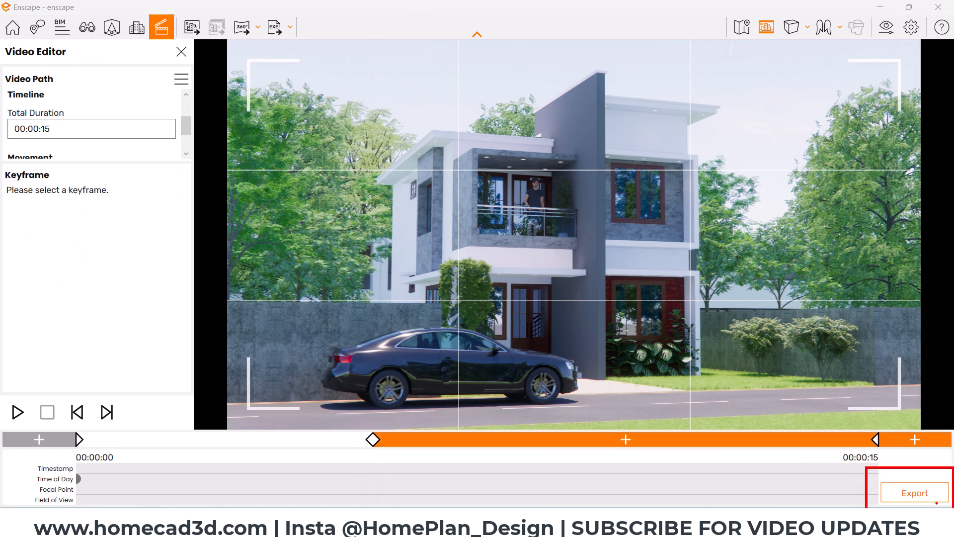
Step: Open the video export settings and choose Ultra HD resolution at 60 frames per second
click(913, 492)
click(457, 230)
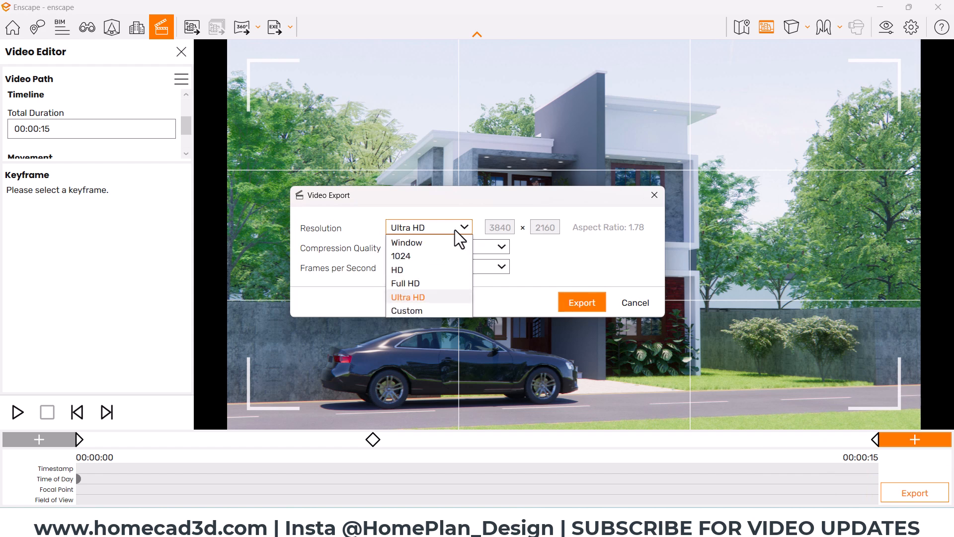
click(418, 297)
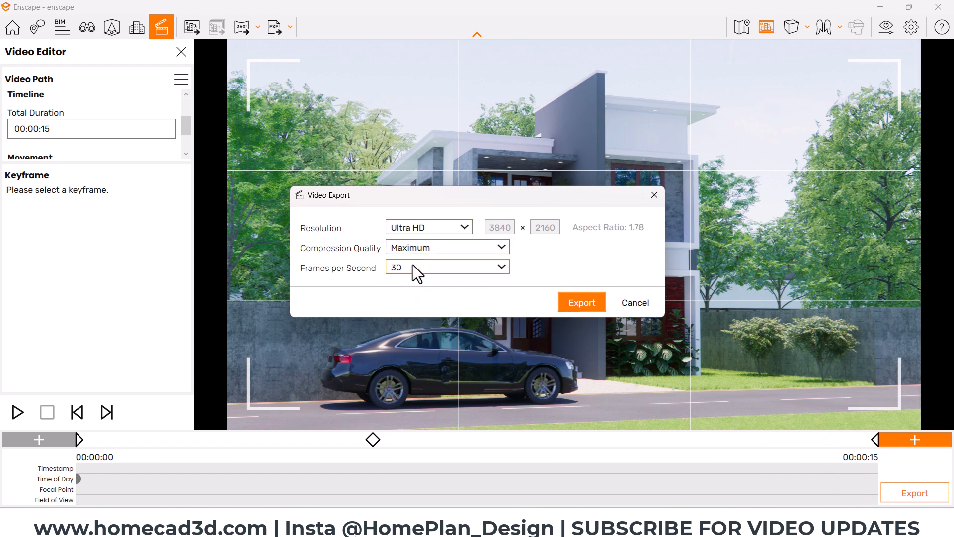
click(413, 265)
click(410, 296)
Step: Check the export's compression quality options and select Maximum
click(410, 238)
click(412, 305)
click(417, 249)
click(419, 303)
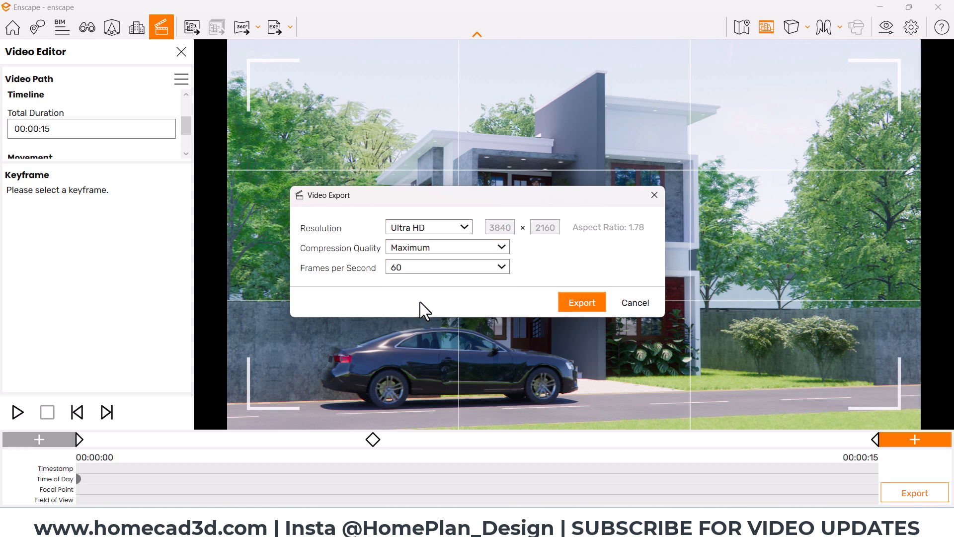
click(422, 247)
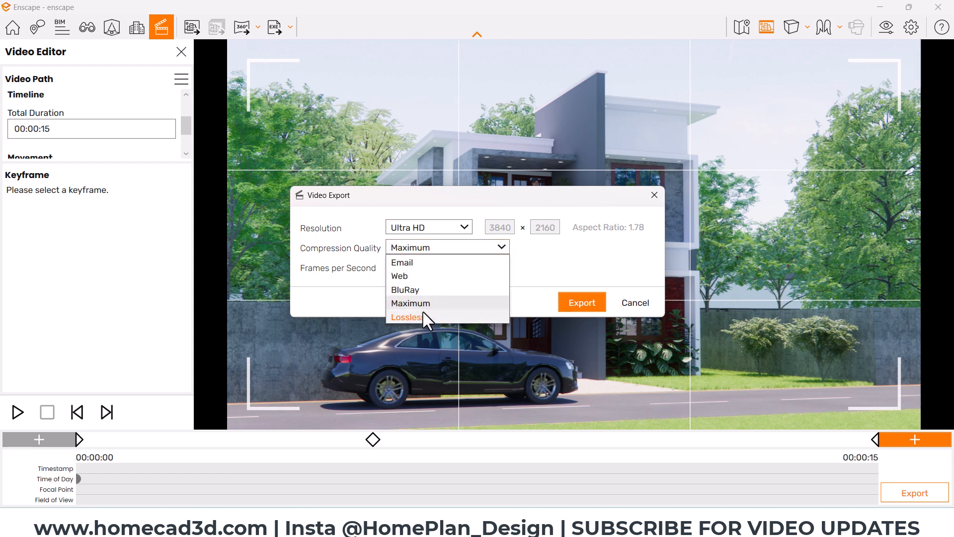
click(415, 250)
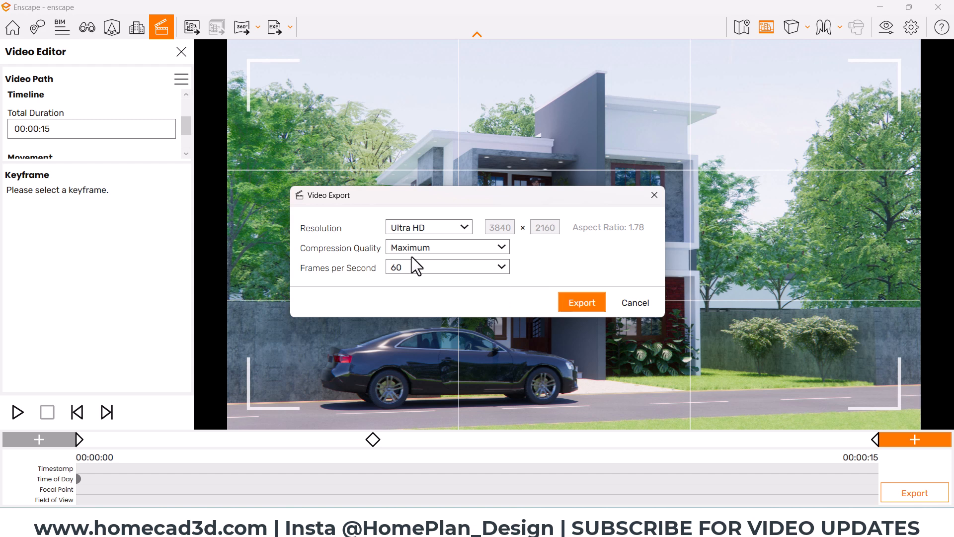
click(416, 249)
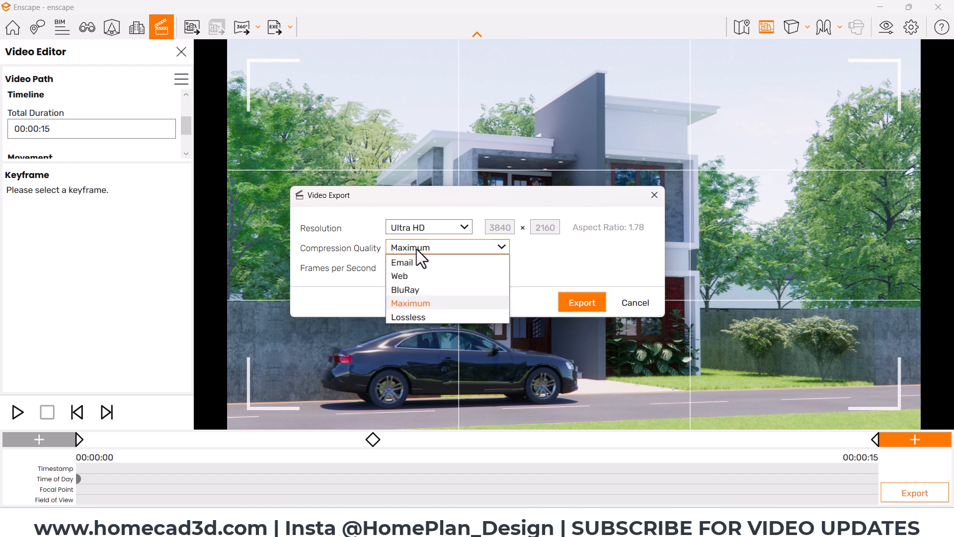
click(425, 302)
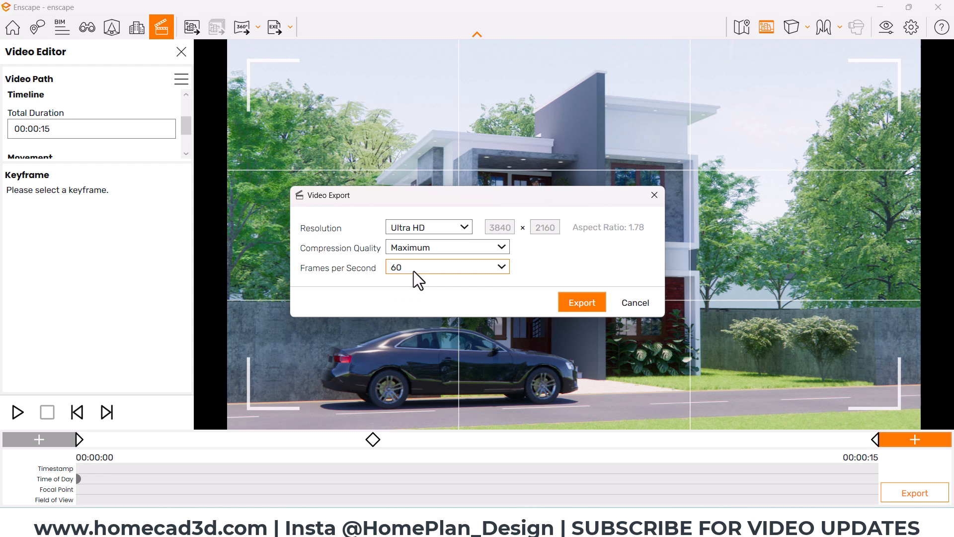